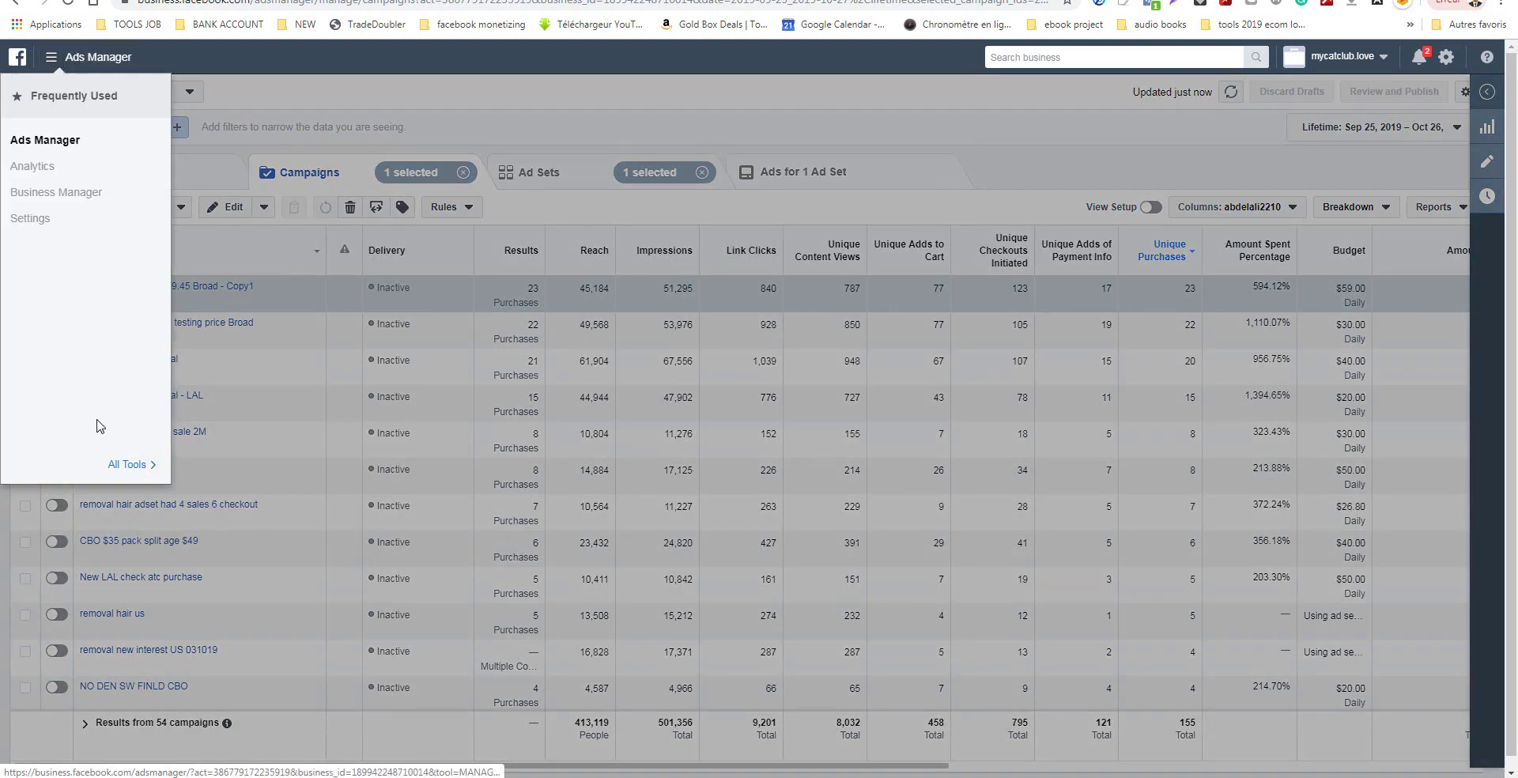
Open the Audiences asset page from the full list of business tools.
click(128, 464)
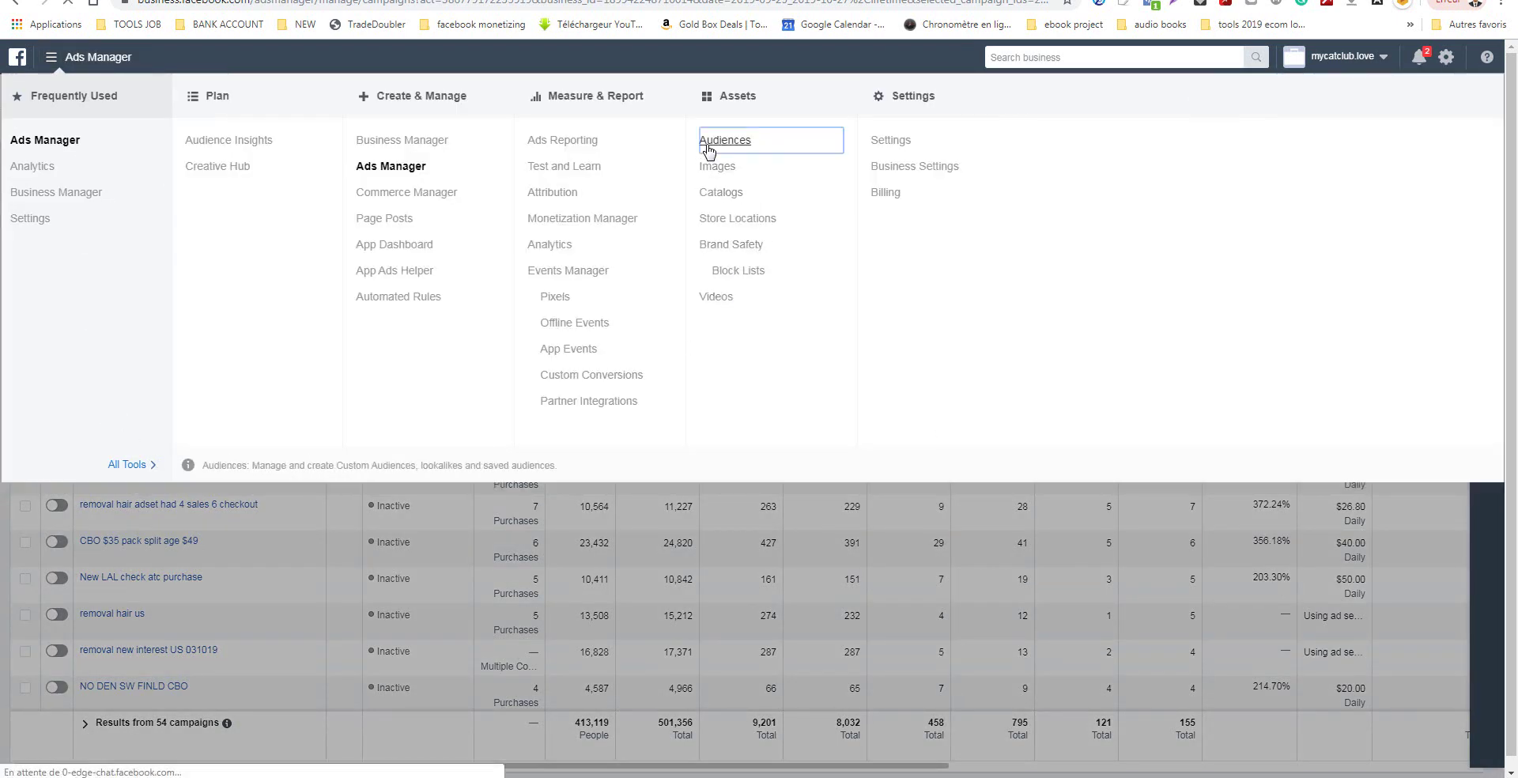
click(702, 141)
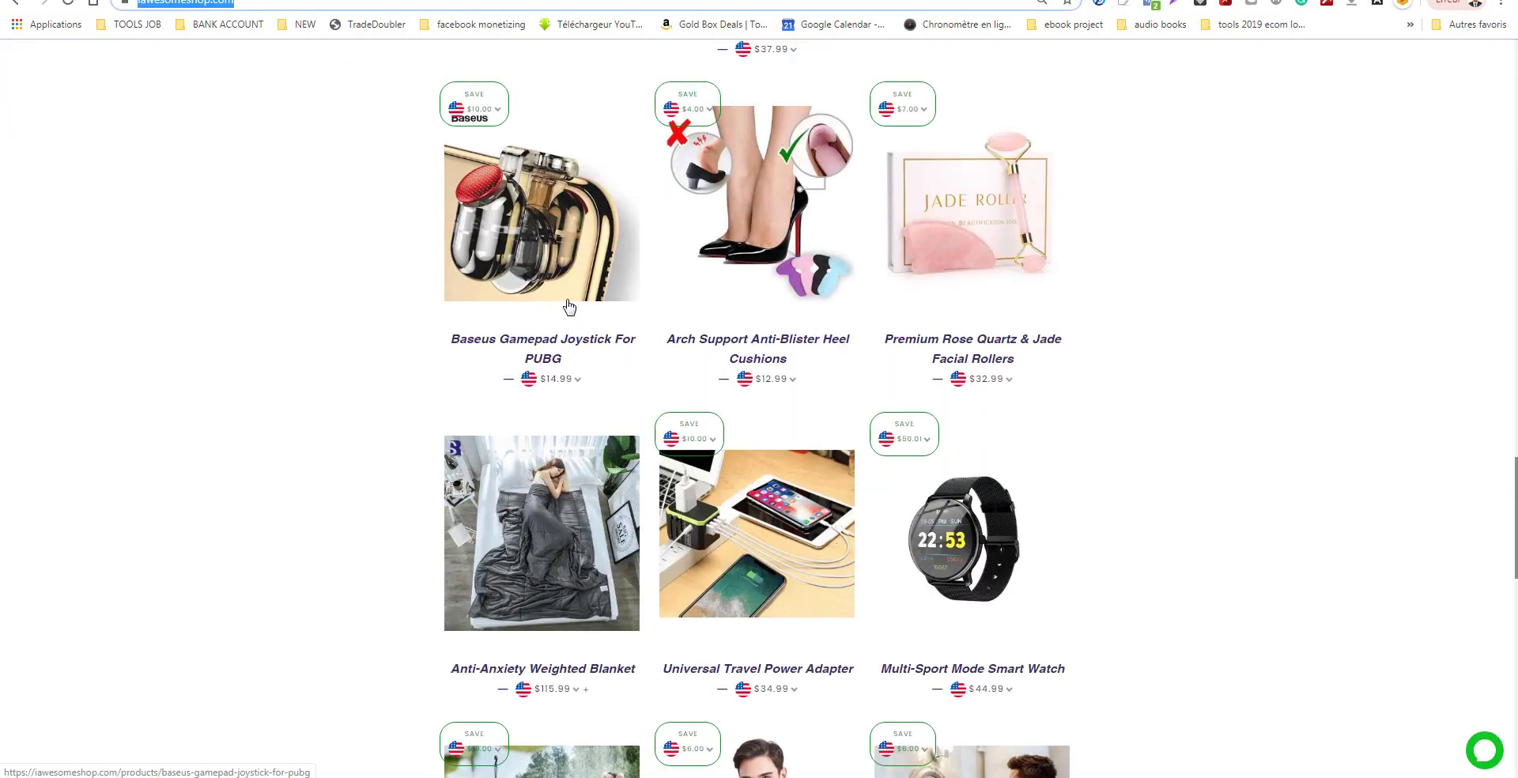
Open the Awesome Dog Car Seat Belt product page on the iawesomeshop.com store.
scroll(533, 761, down, 2)
scroll(534, 762, down, 4)
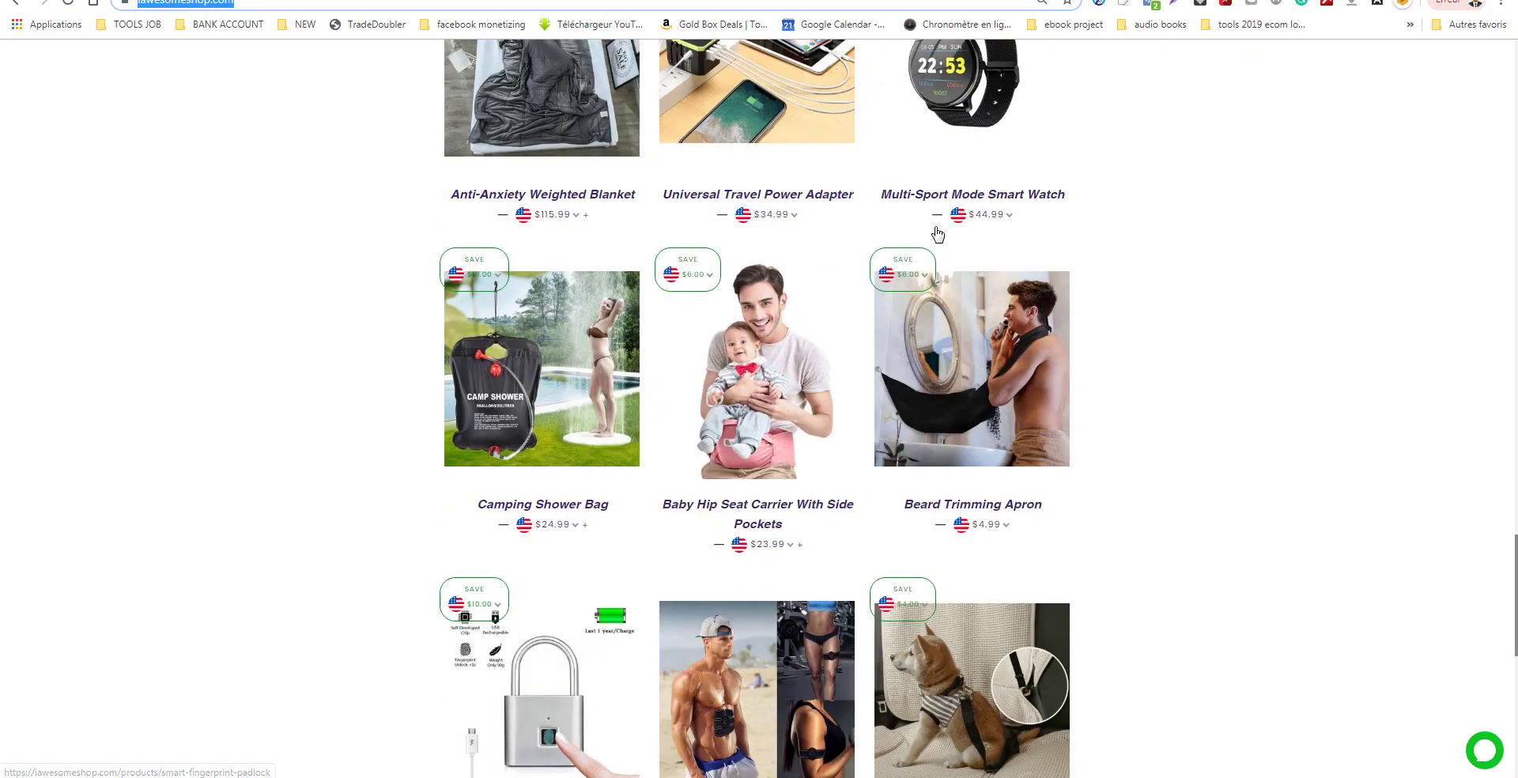
scroll(727, 372, down, 4)
scroll(728, 372, down, 1)
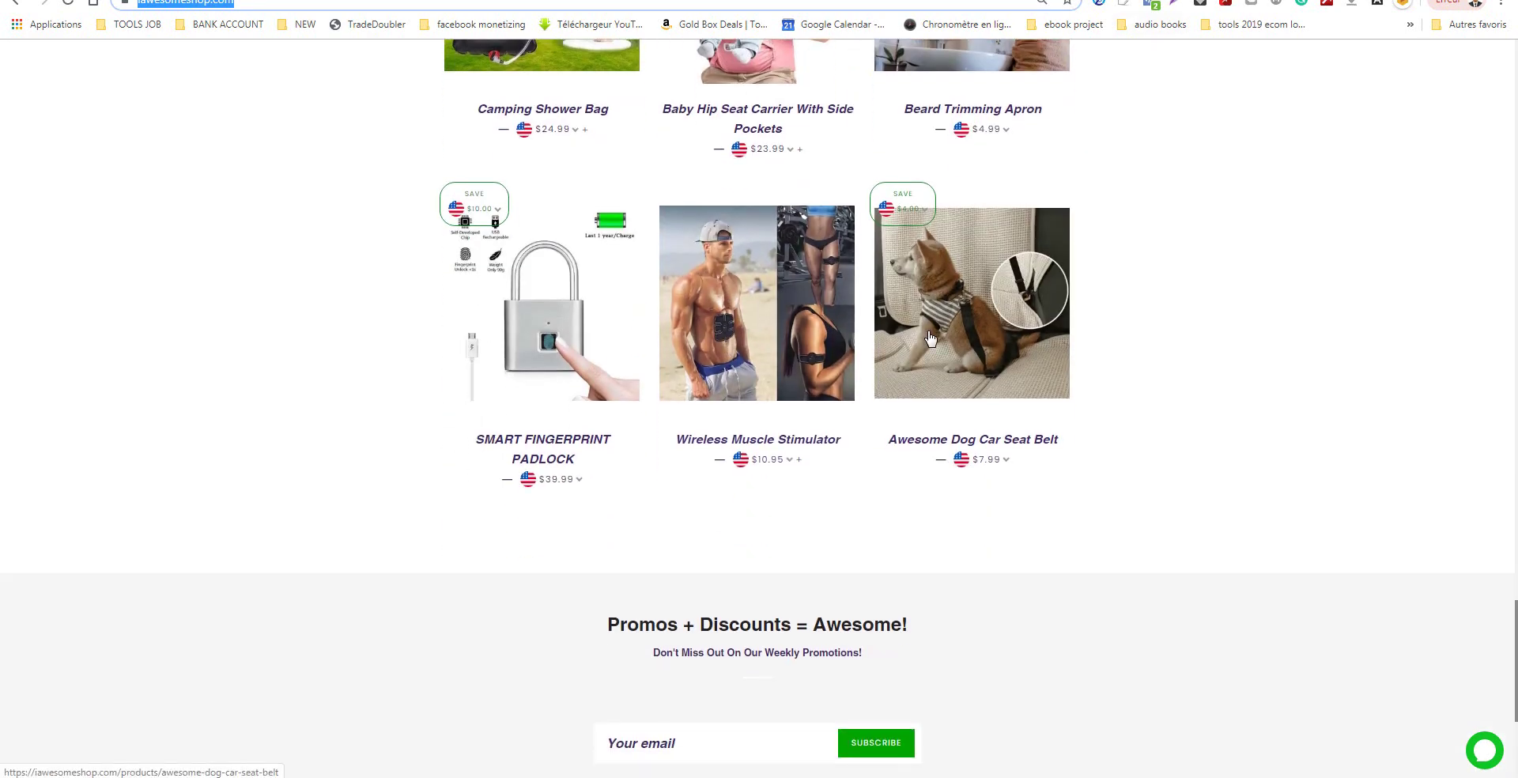
click(959, 325)
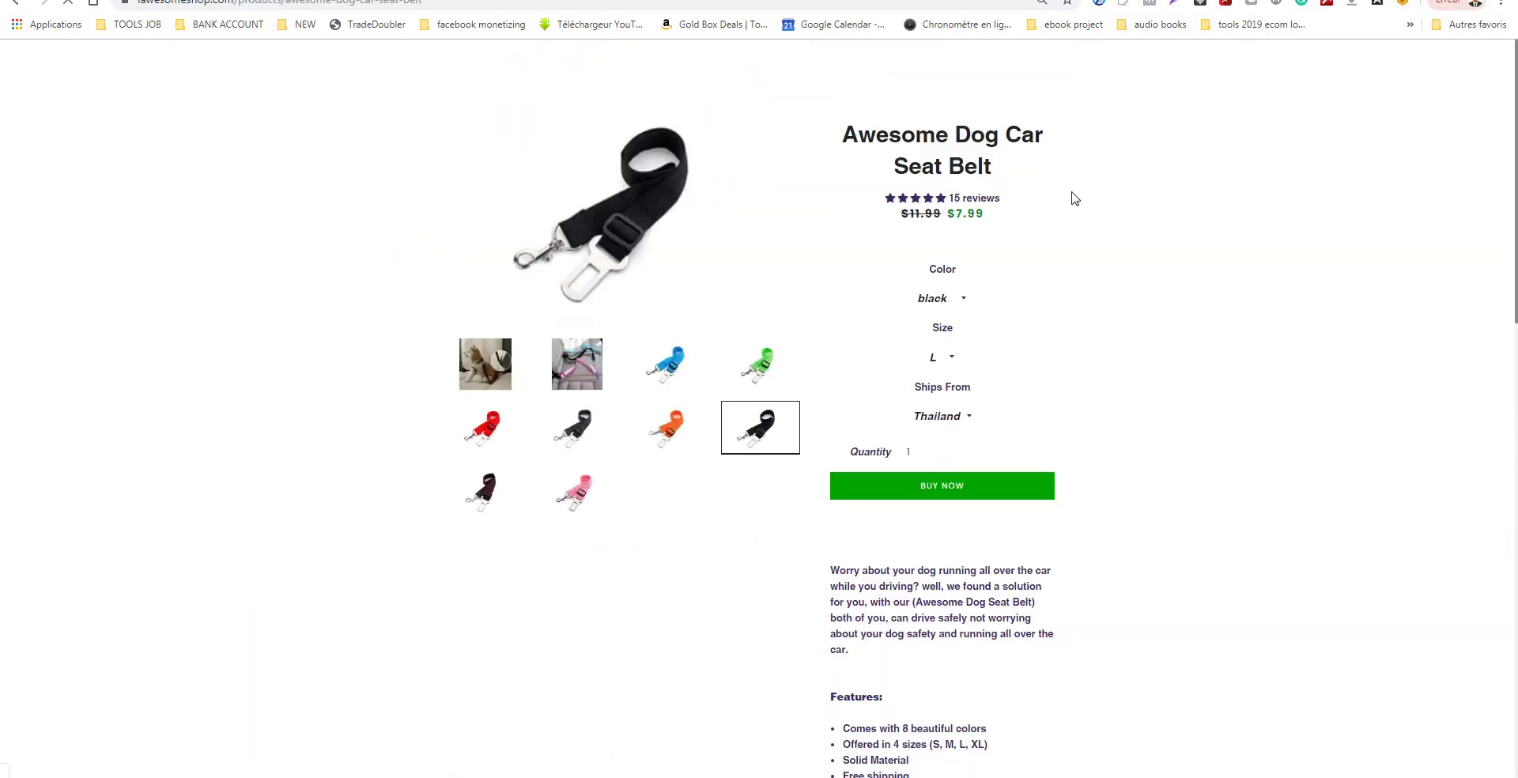
Expand the ViewContent event in Facebook Pixel Helper for the product page and copy its content_ids value.
click(1145, 4)
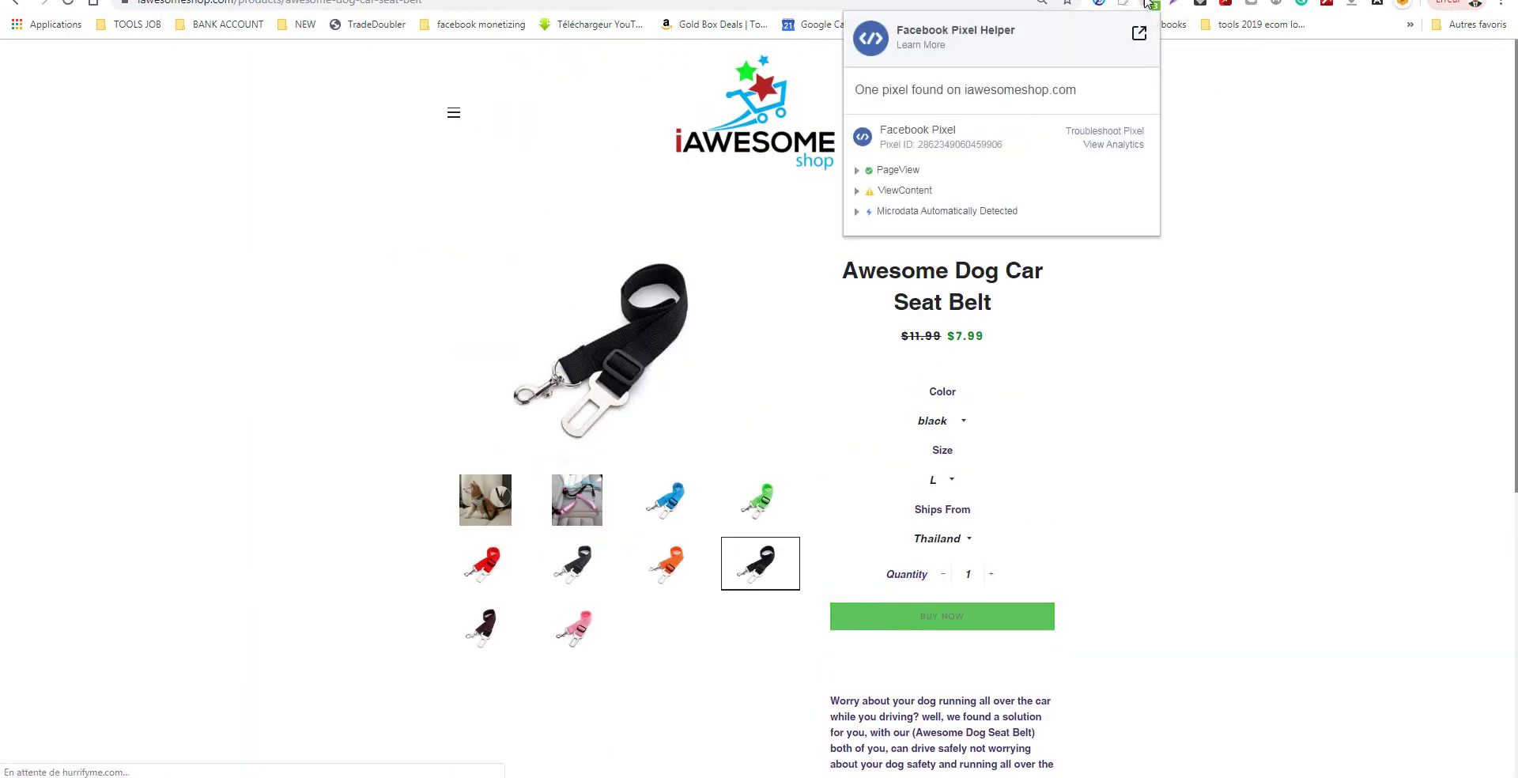
click(894, 191)
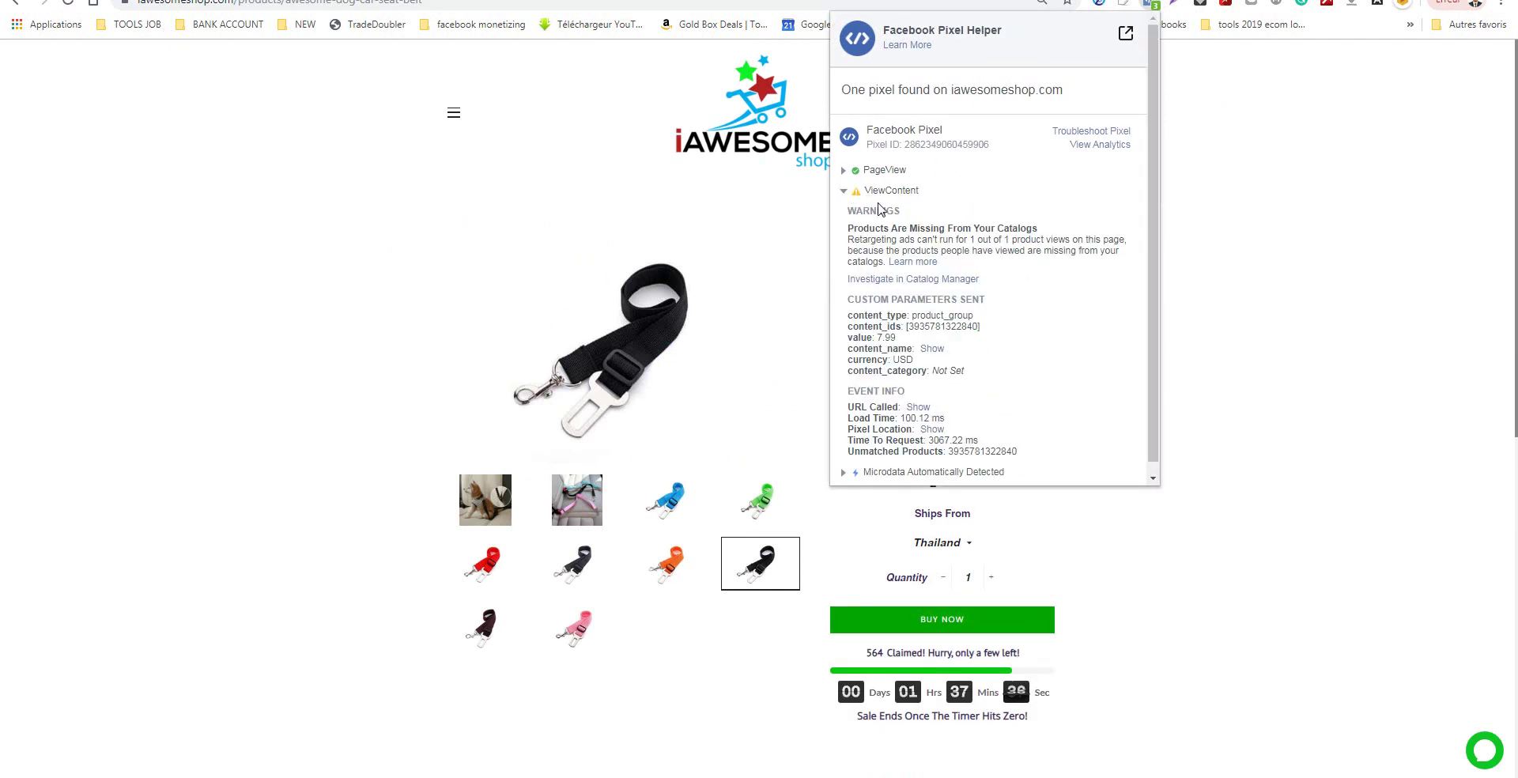
click(1230, 227)
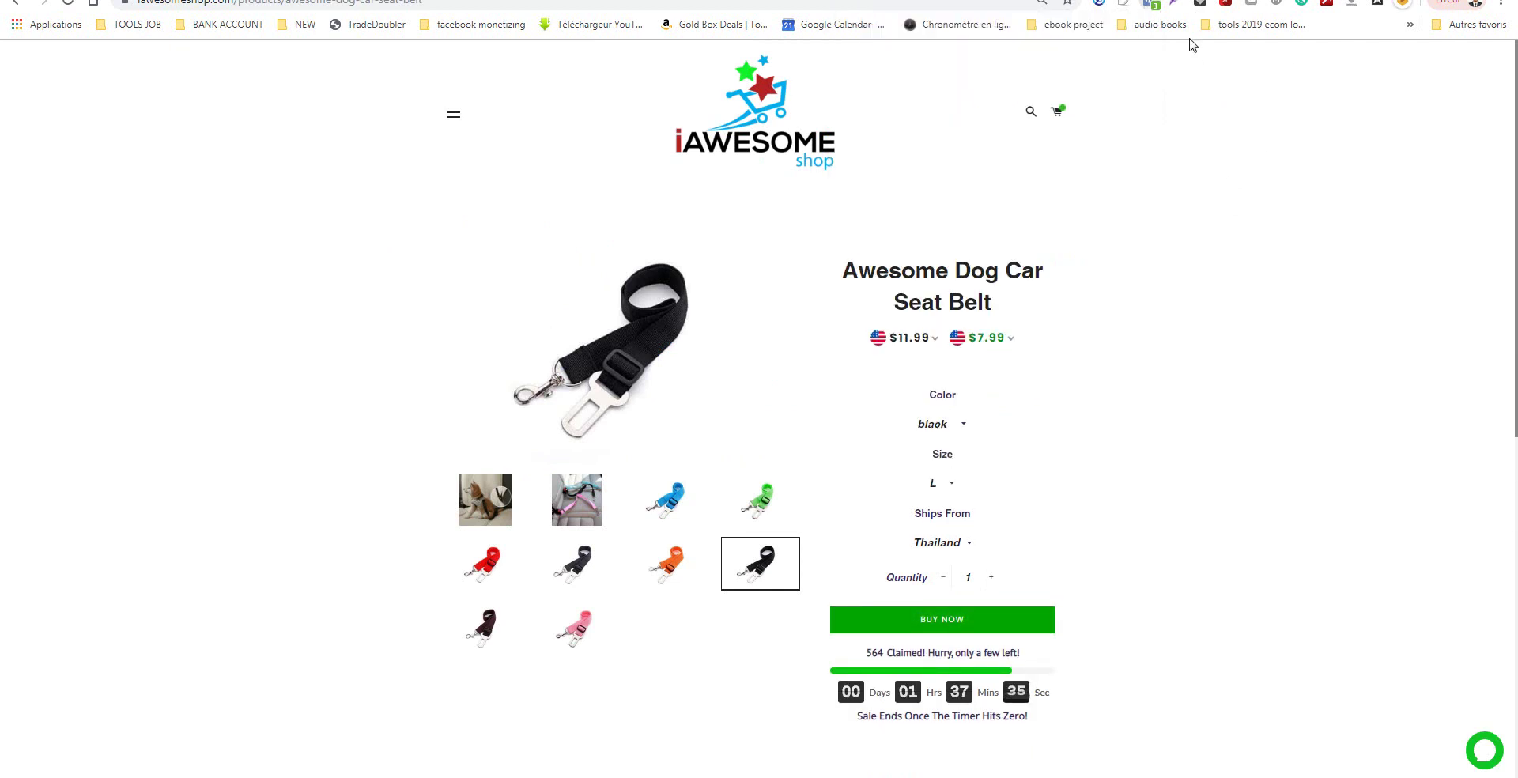
click(1152, 7)
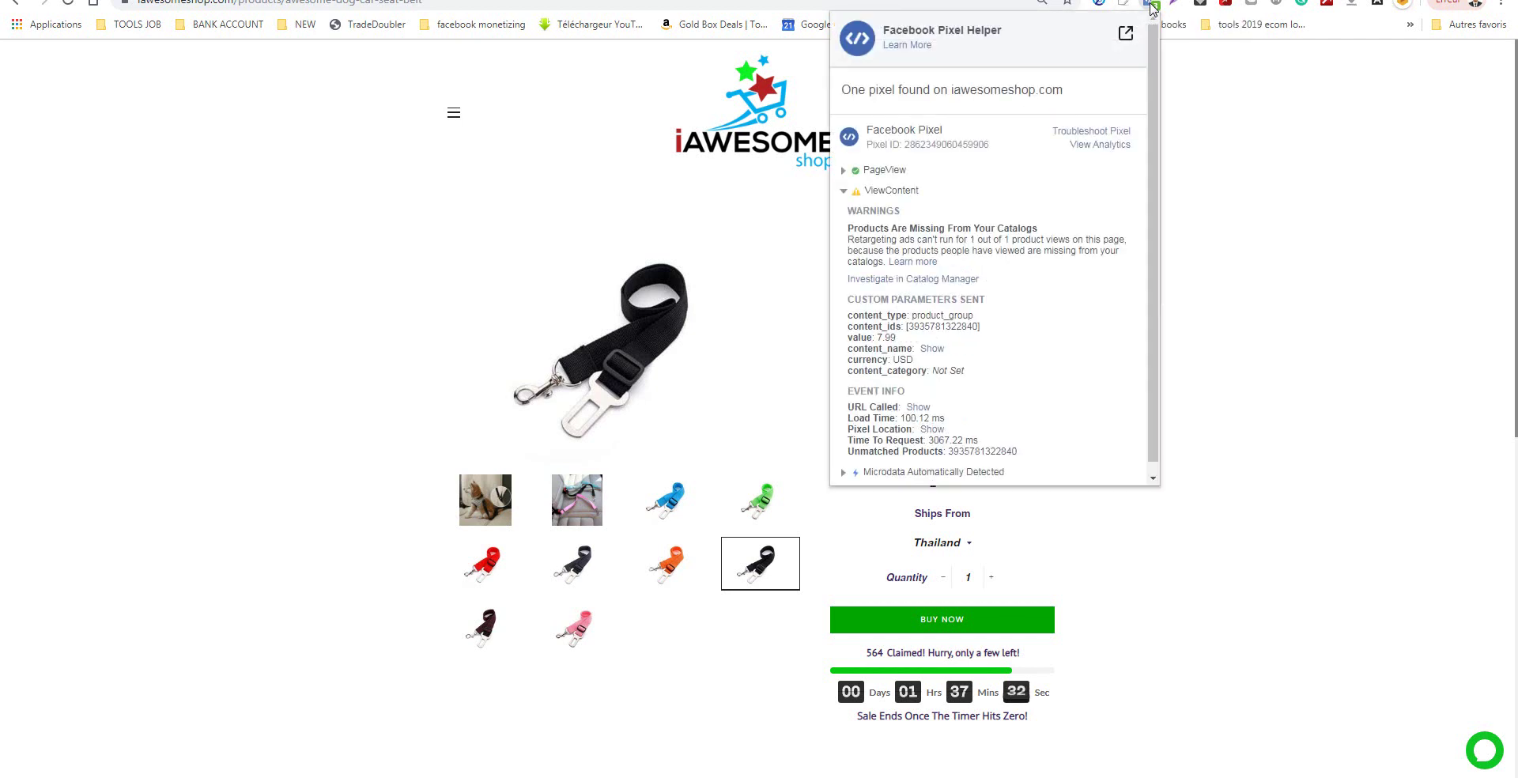
double_click(944, 326)
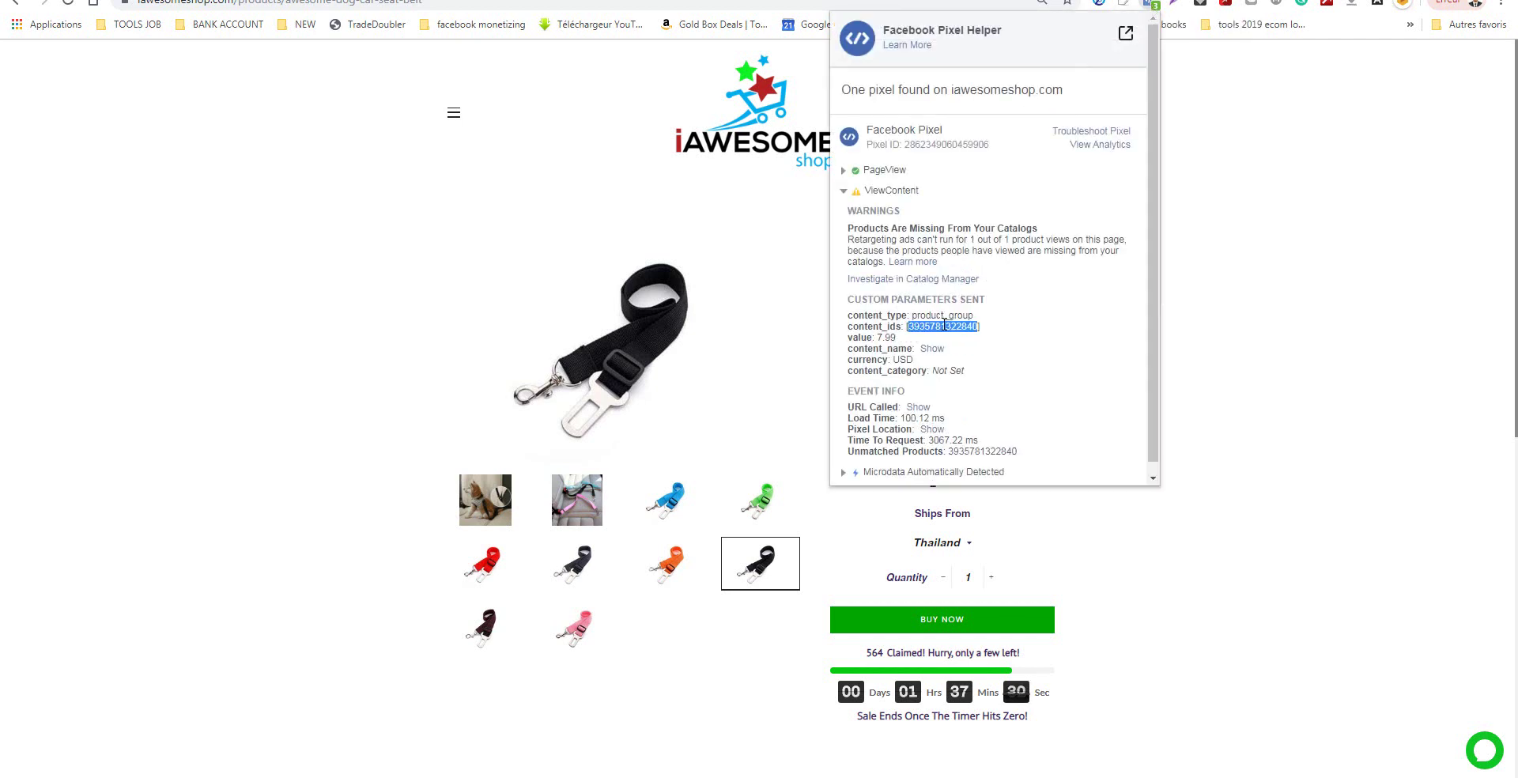
right_click(944, 324)
click(967, 337)
Launch Notepad with an empty document from the Windows Run dialog.
key(super+r)
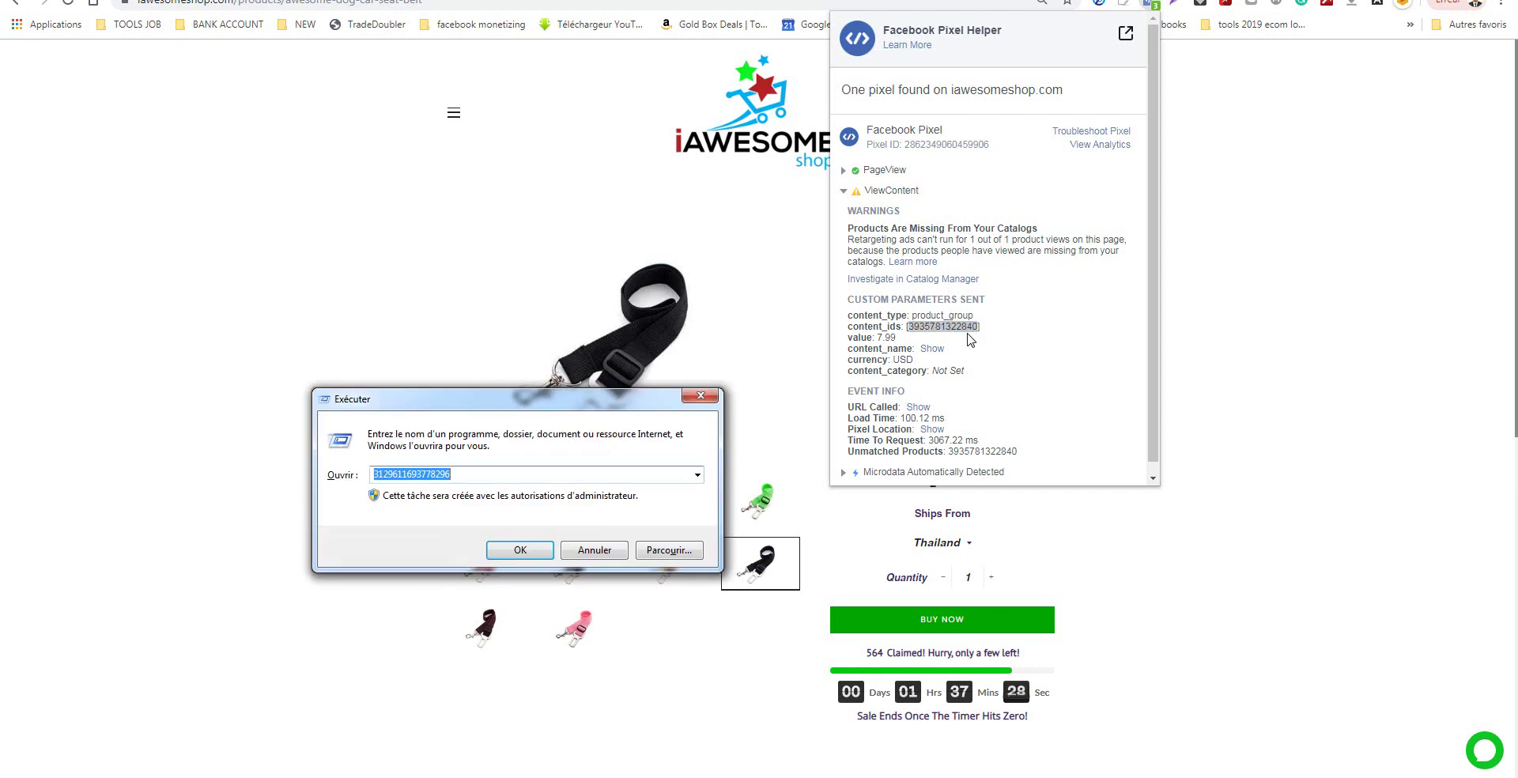
text(note)
key(Return)
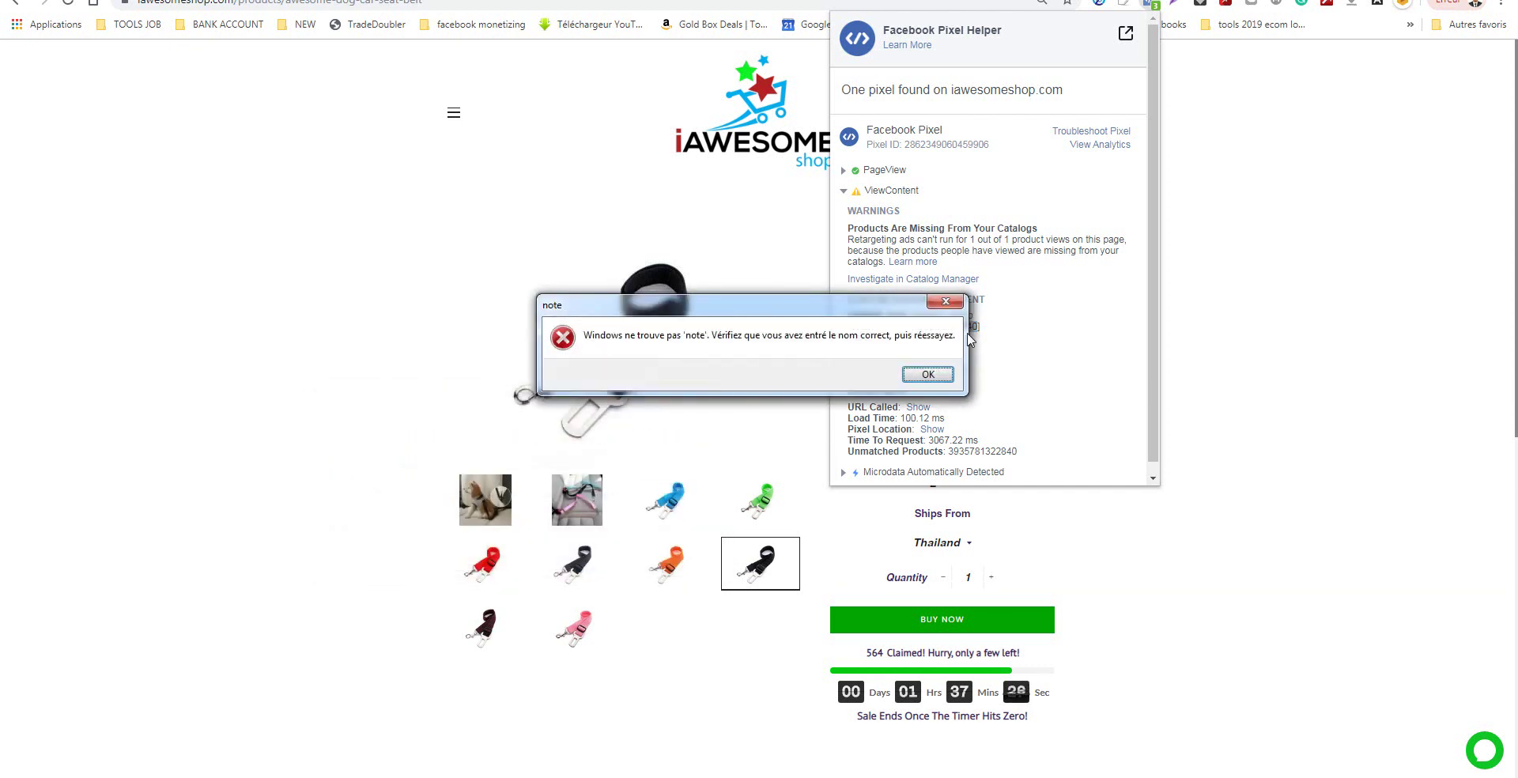
key(Return)
key(Down)
key(Return)
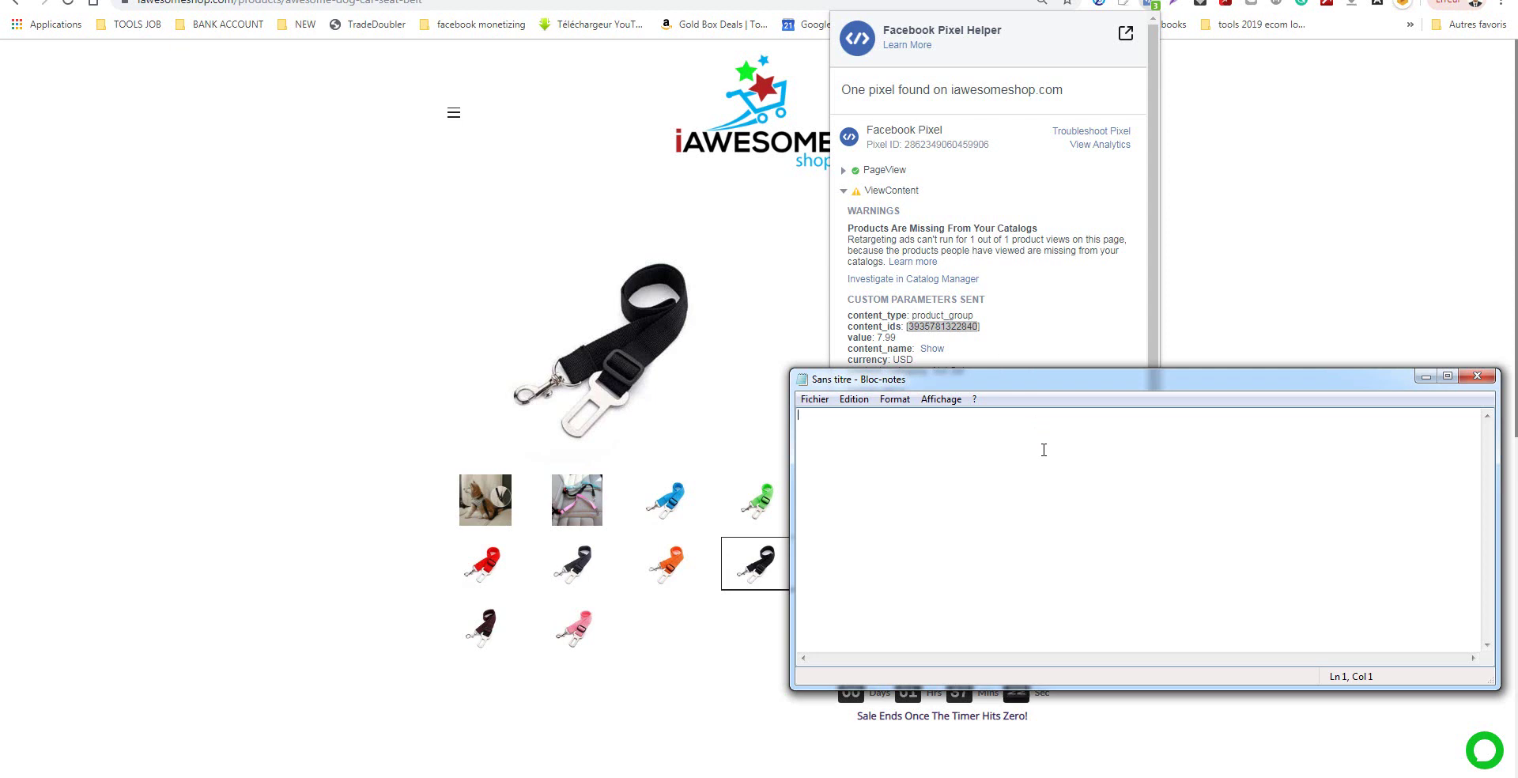
Write "content ID" in the empty note and paste the copied product ID after it.
text(contnt)
key(BackSpace)
key(BackSpace)
key(BackSpace)
text(ent ID)
key(ctrl+v)
Return to the Audiences page and start a custom audience with Website as its source.
click(301, 346)
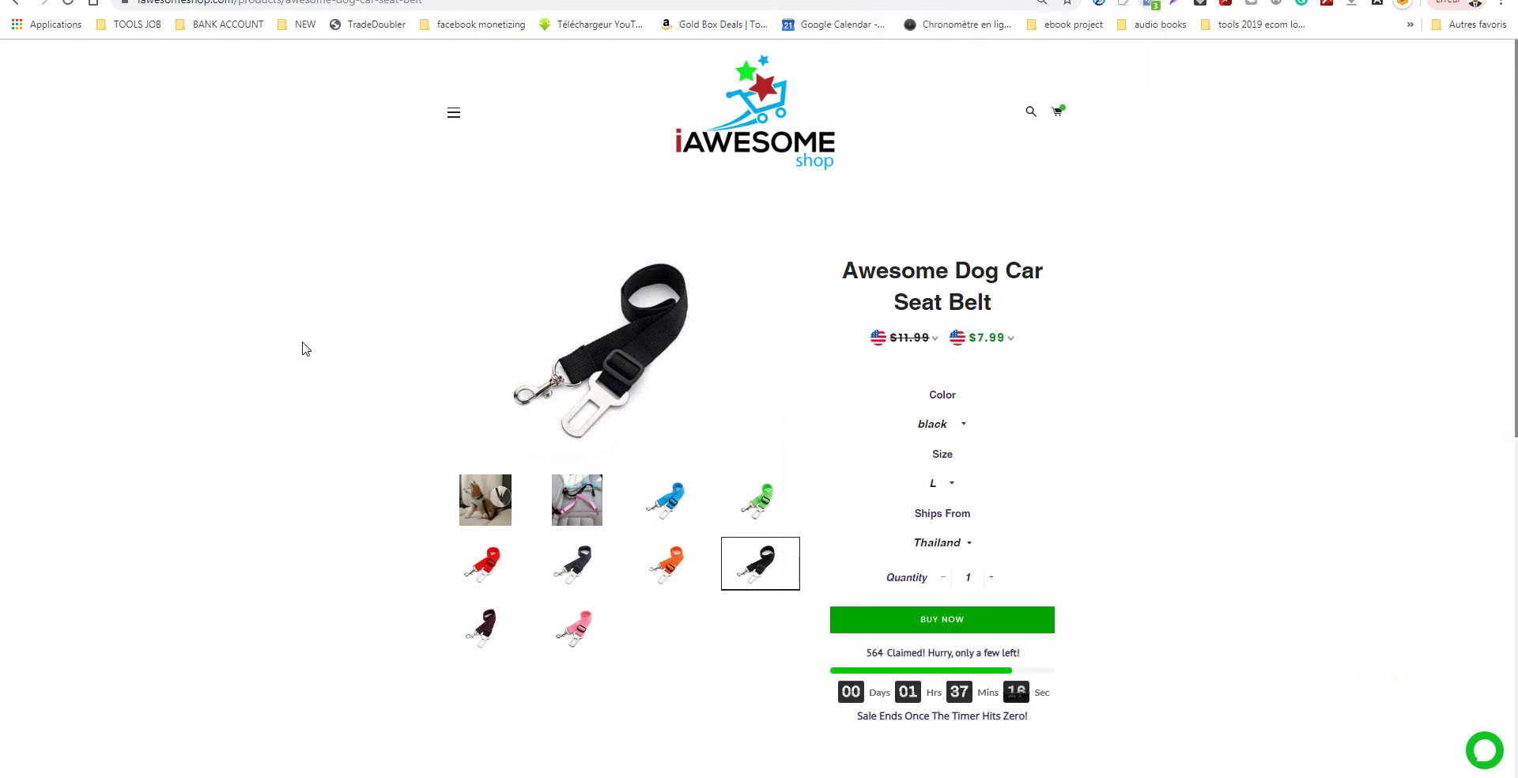
key(ctrl+Tab)
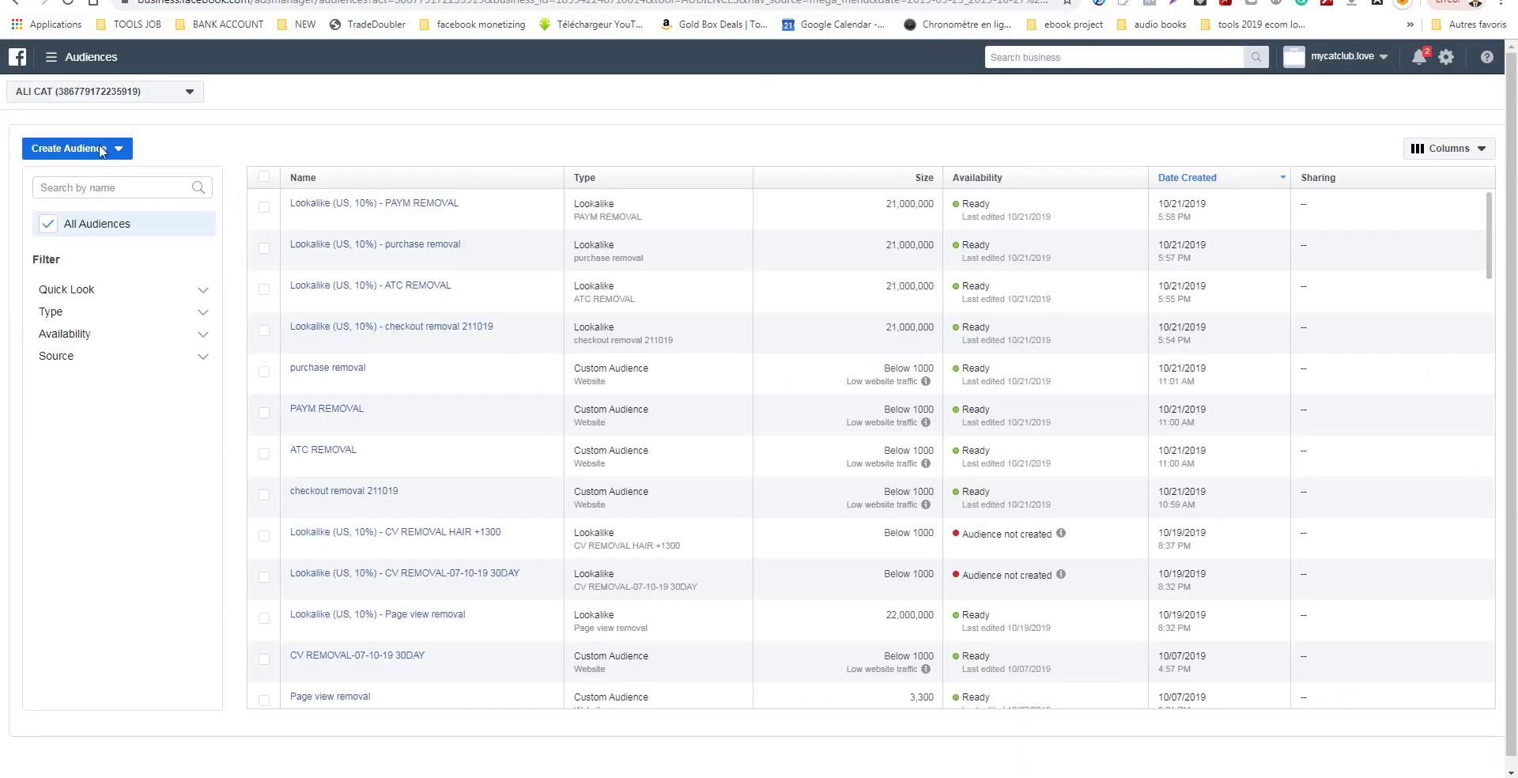
click(71, 149)
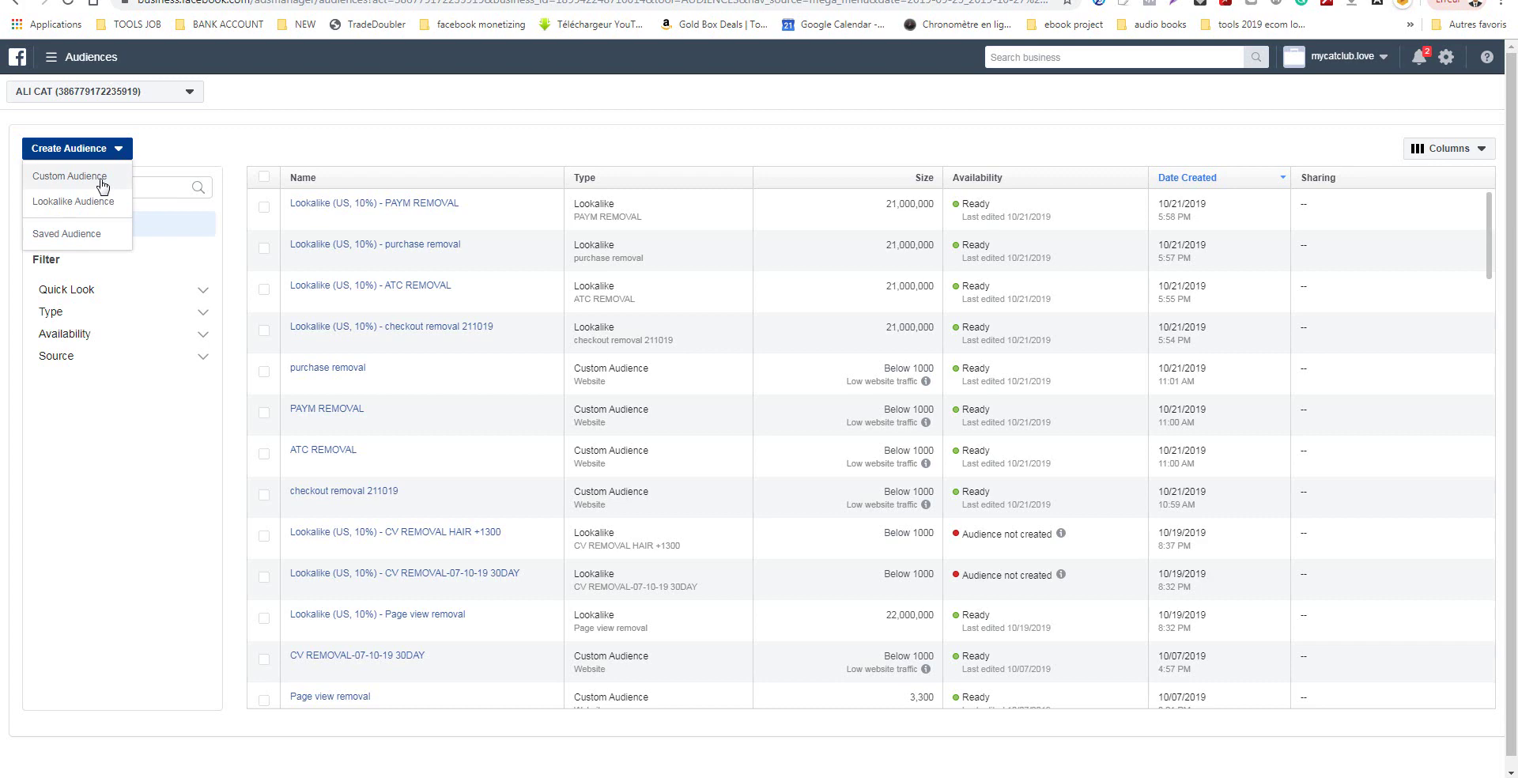
click(102, 184)
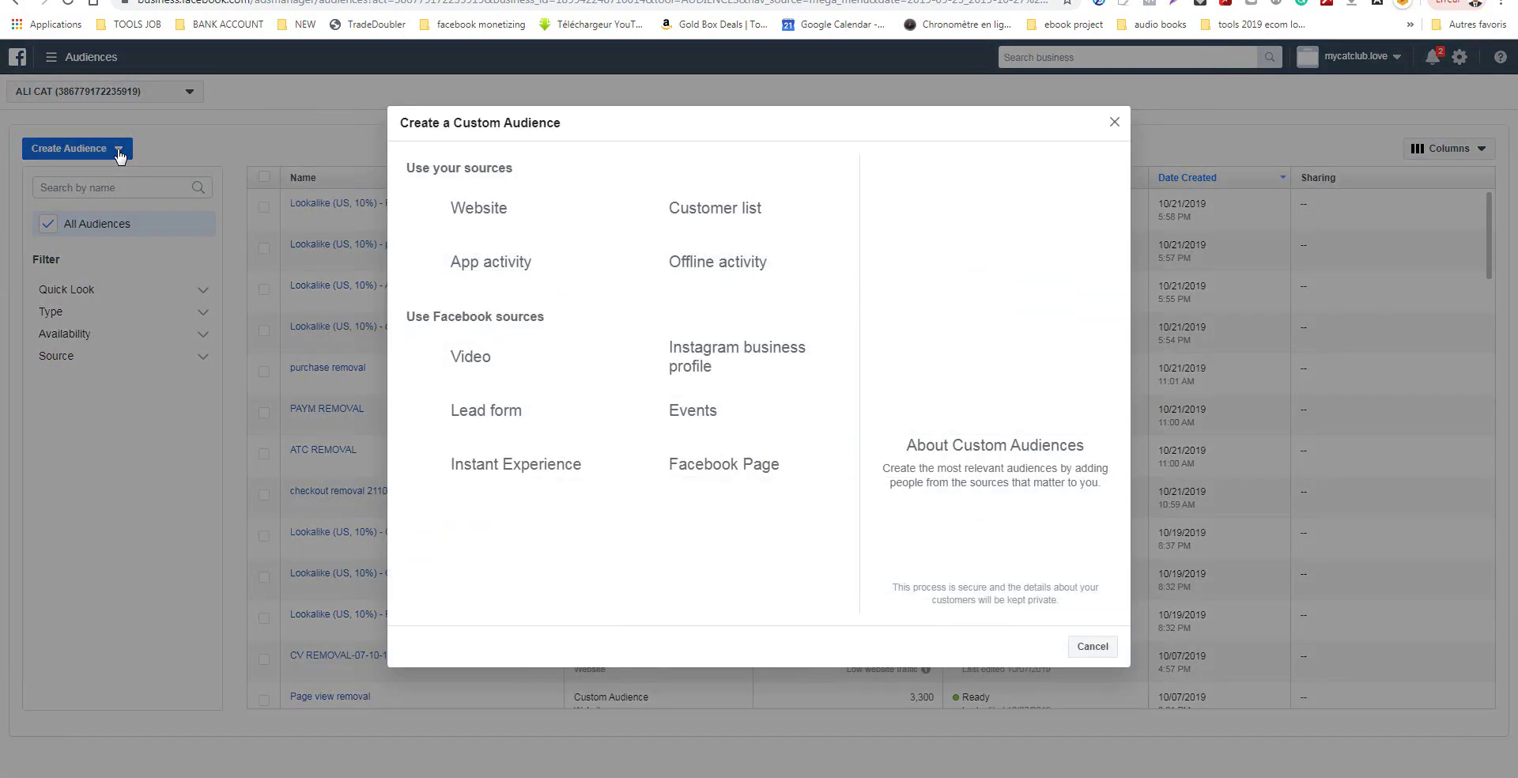
click(496, 224)
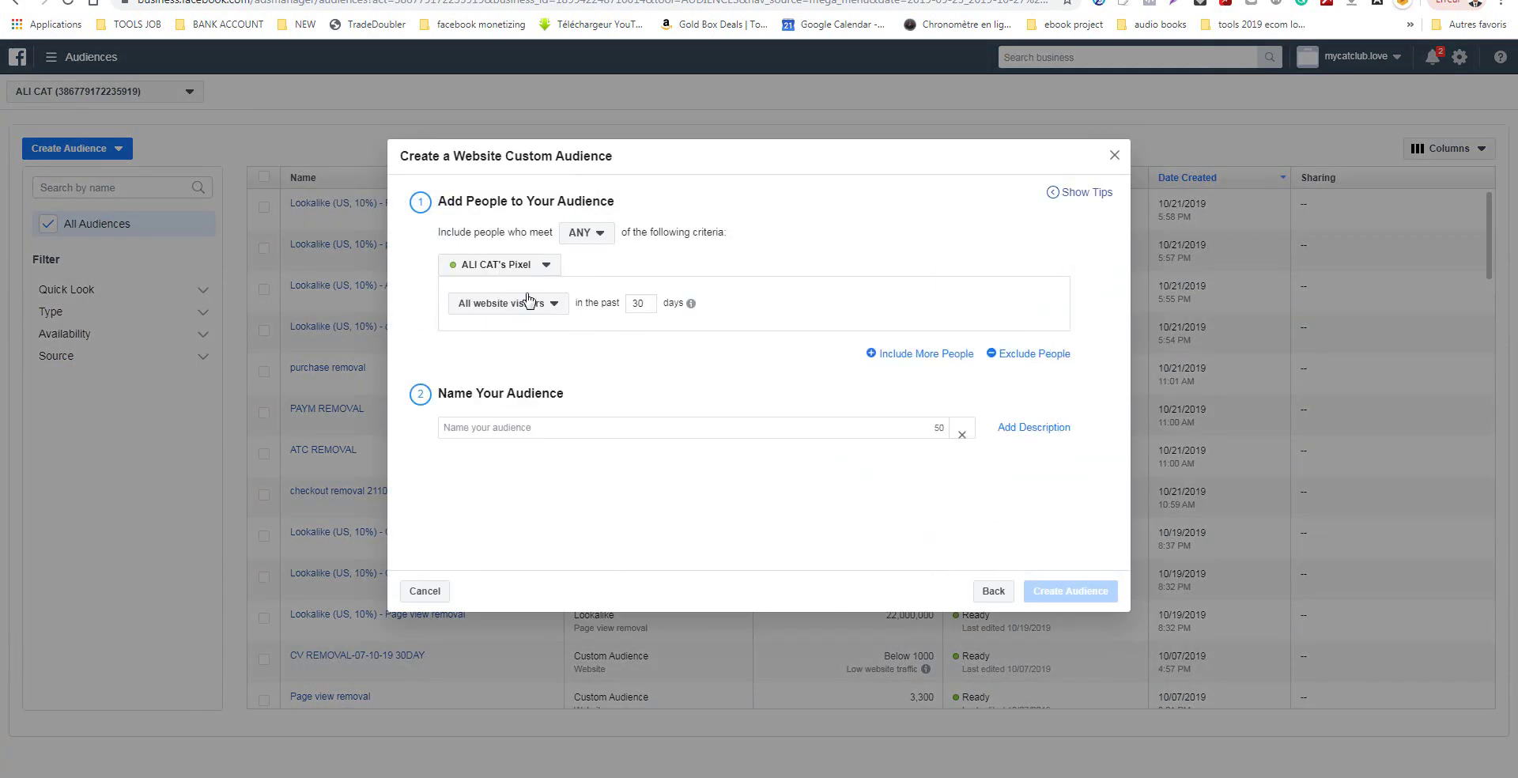
Include people with the ViewContent event in the past 180 days and refine the criteria by URL or parameter.
click(535, 311)
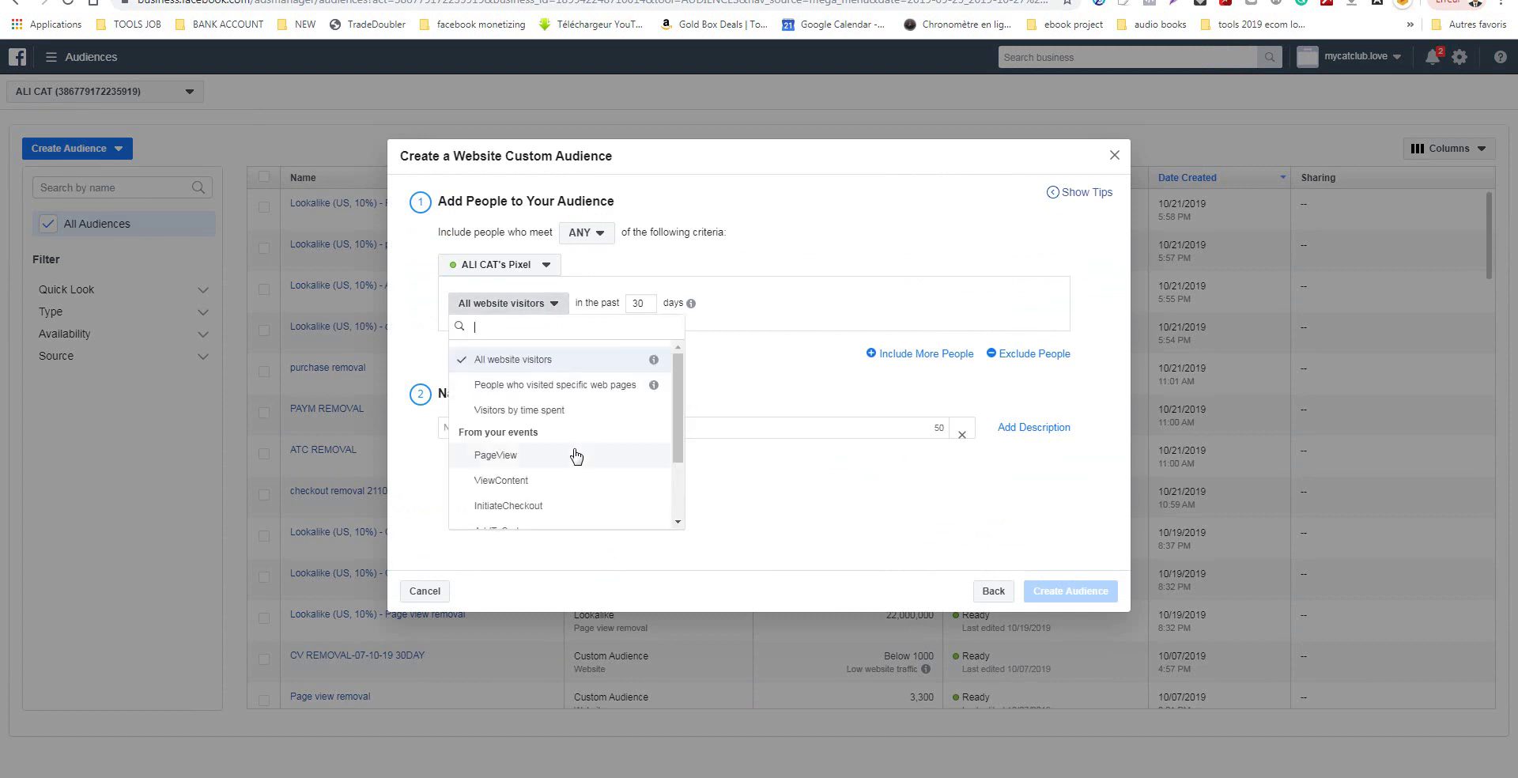
click(531, 484)
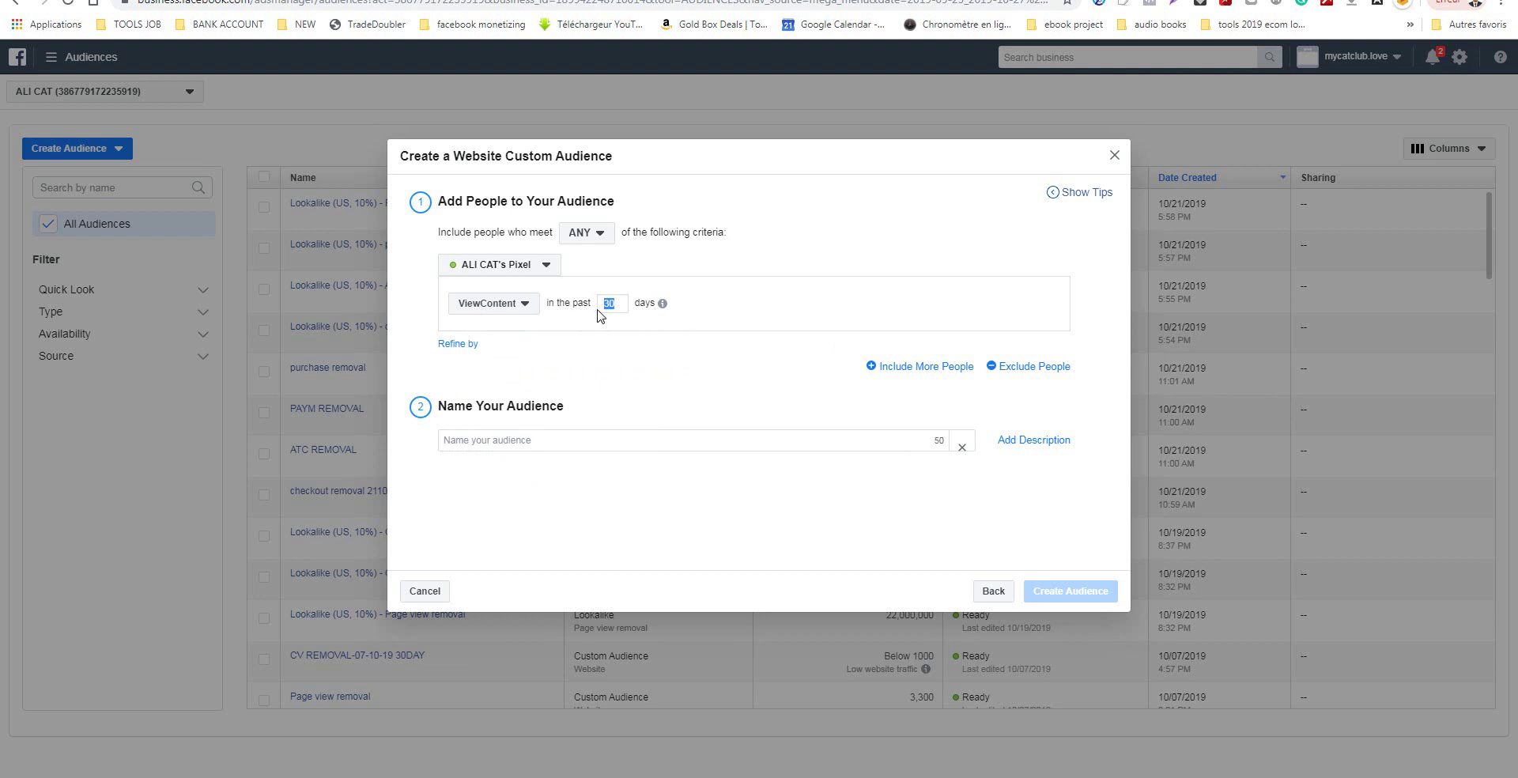
click(453, 346)
click(485, 372)
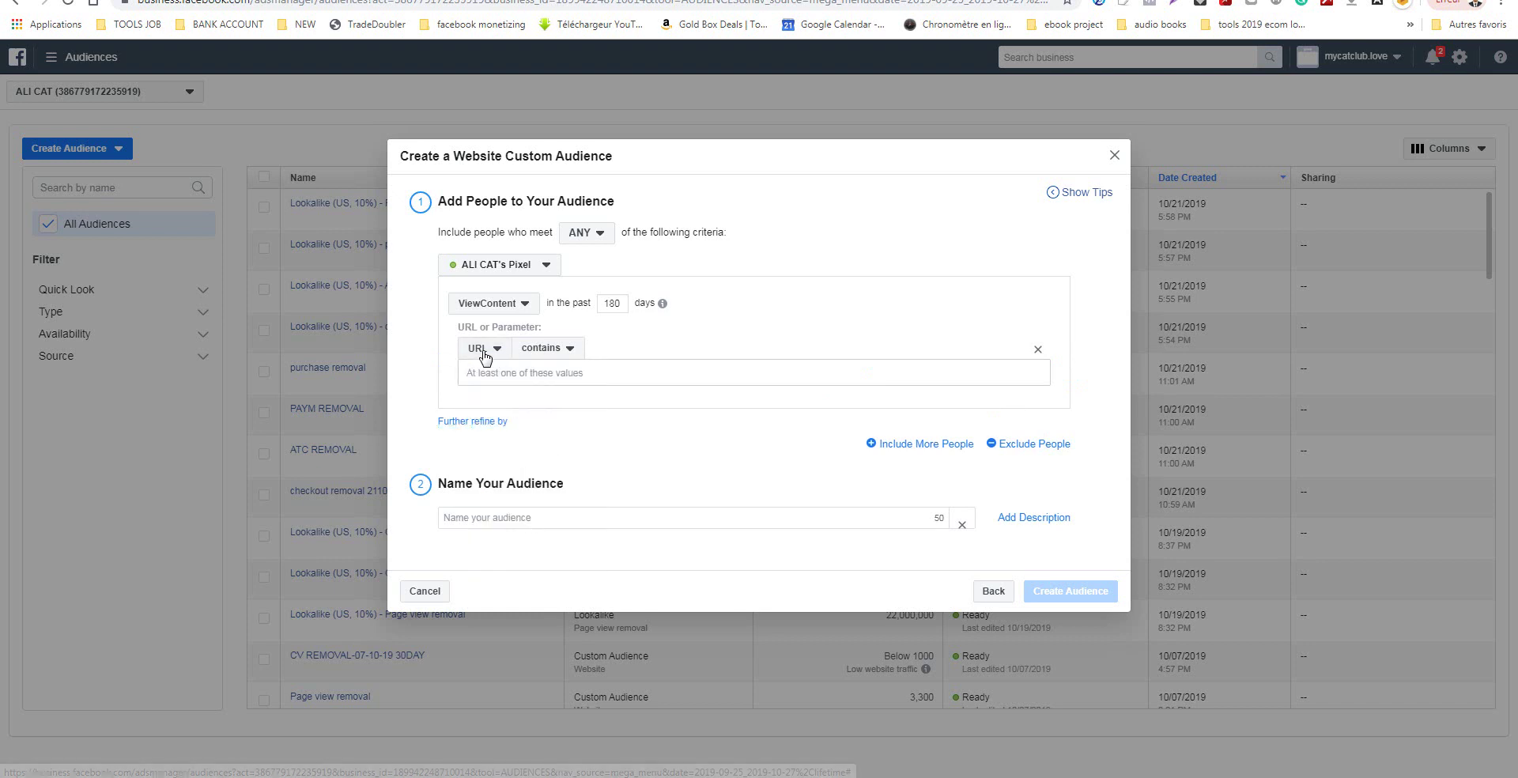
Set the refinement condition to the content_ids parameter with the "contains" operator.
click(484, 356)
click(528, 477)
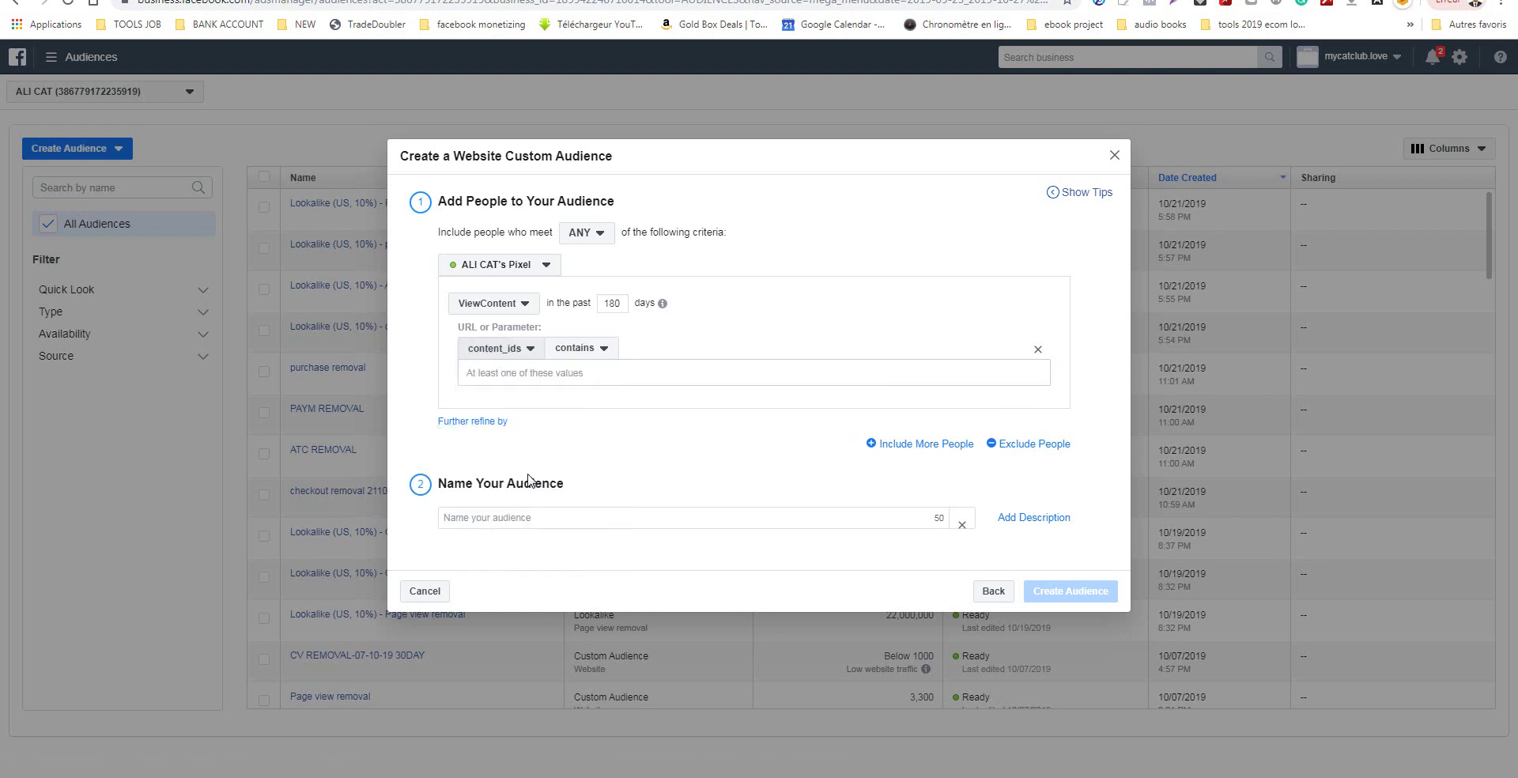
click(604, 348)
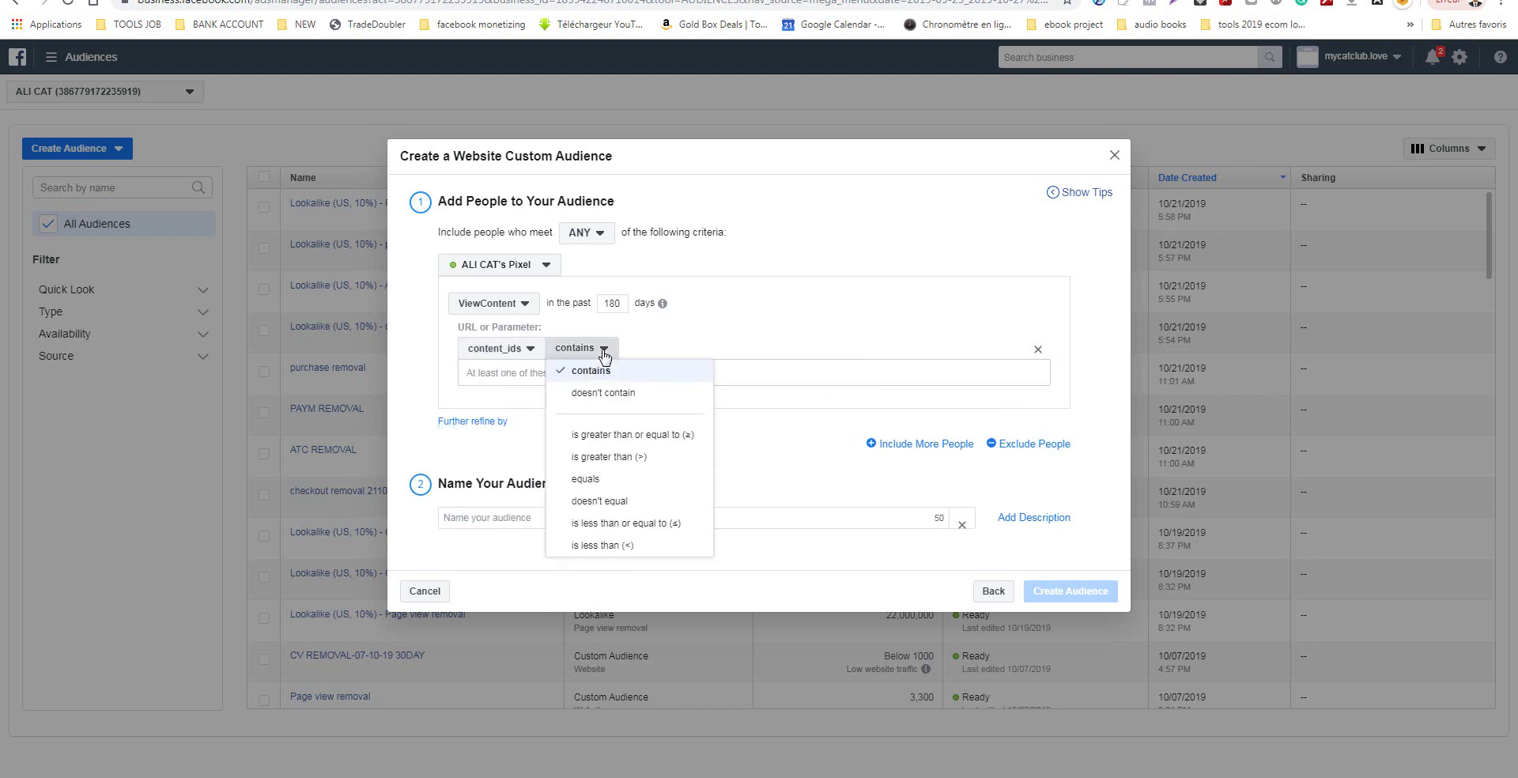
click(562, 376)
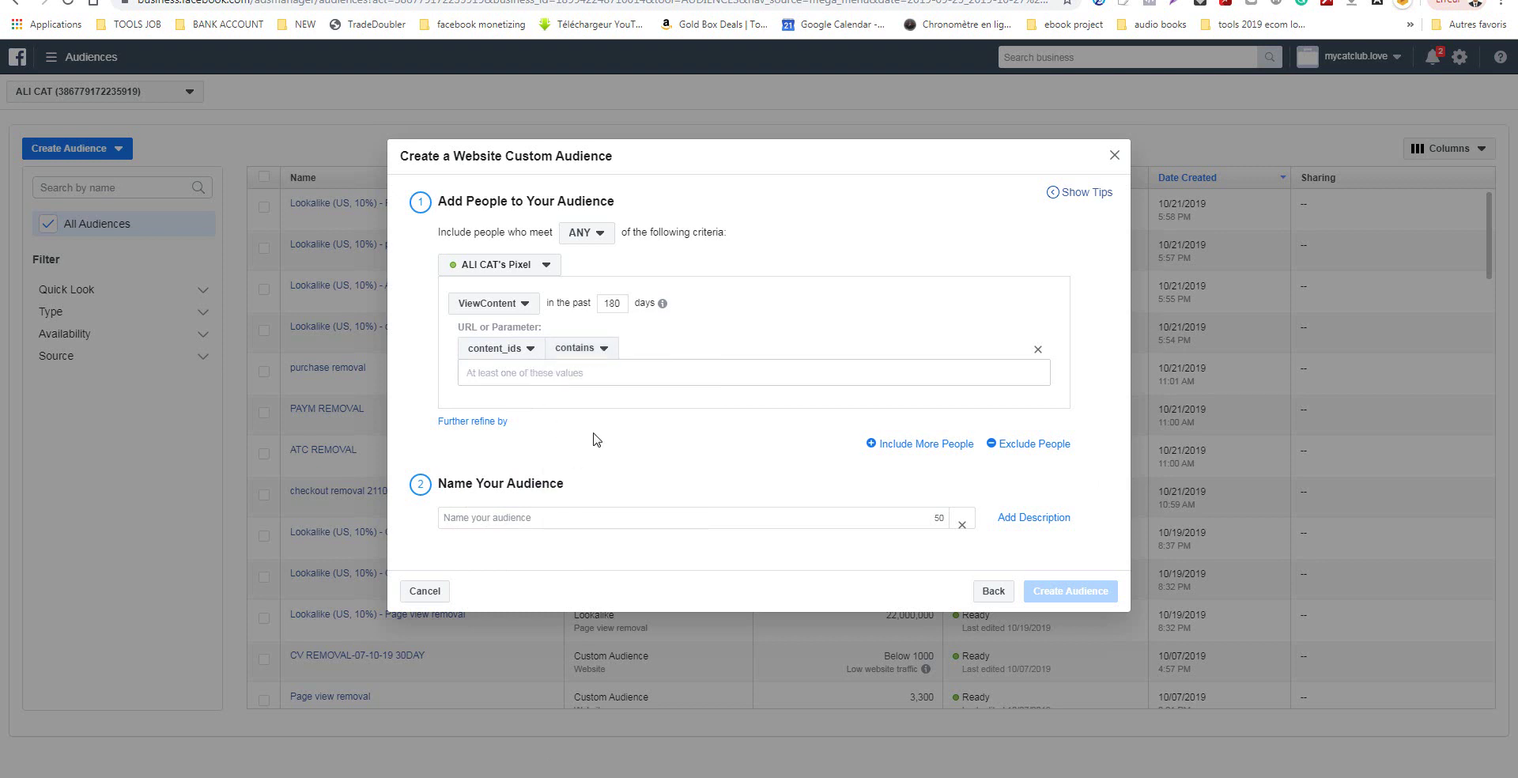
key(ctrl+v)
key(ctrl+Tab)
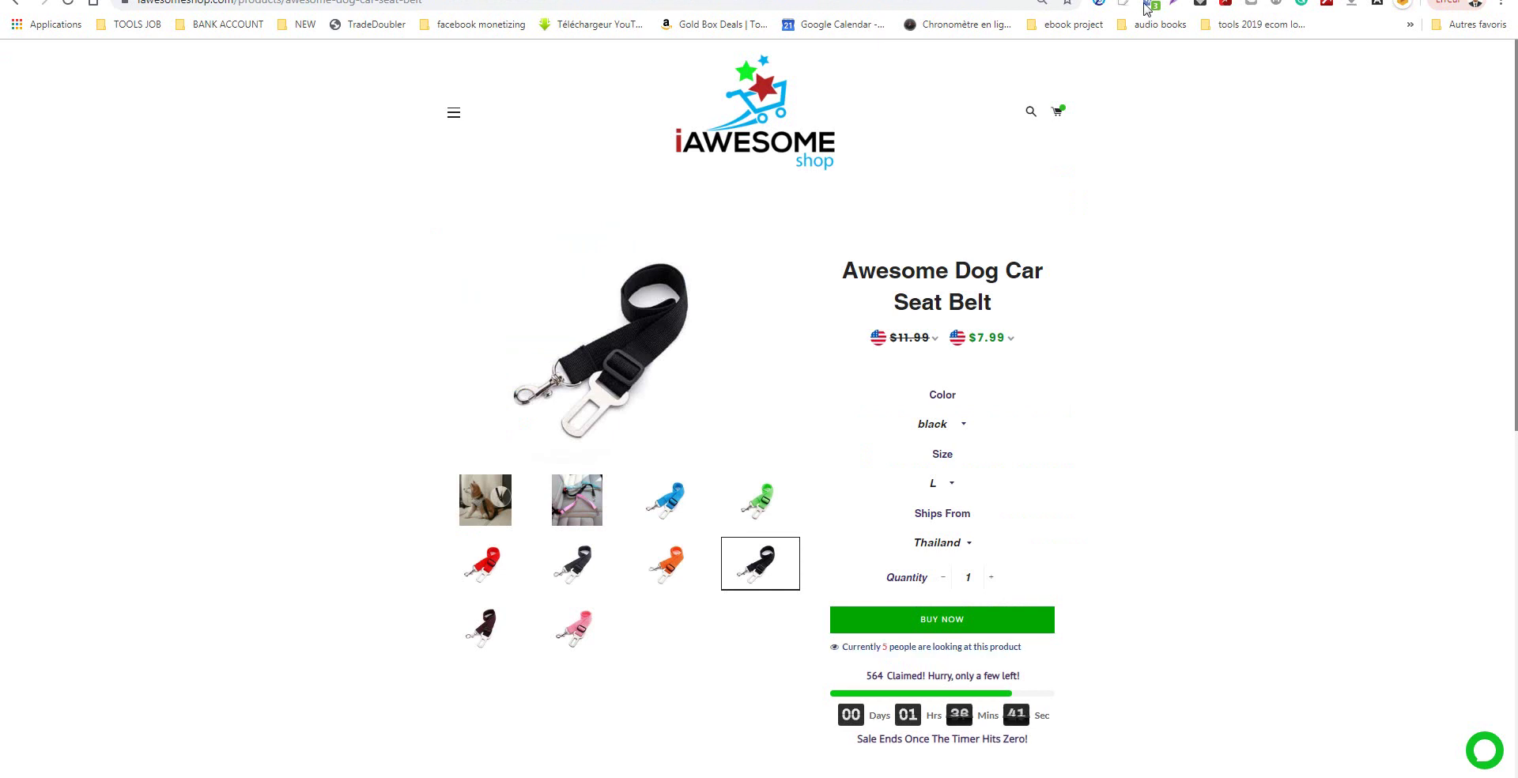
click(1150, 4)
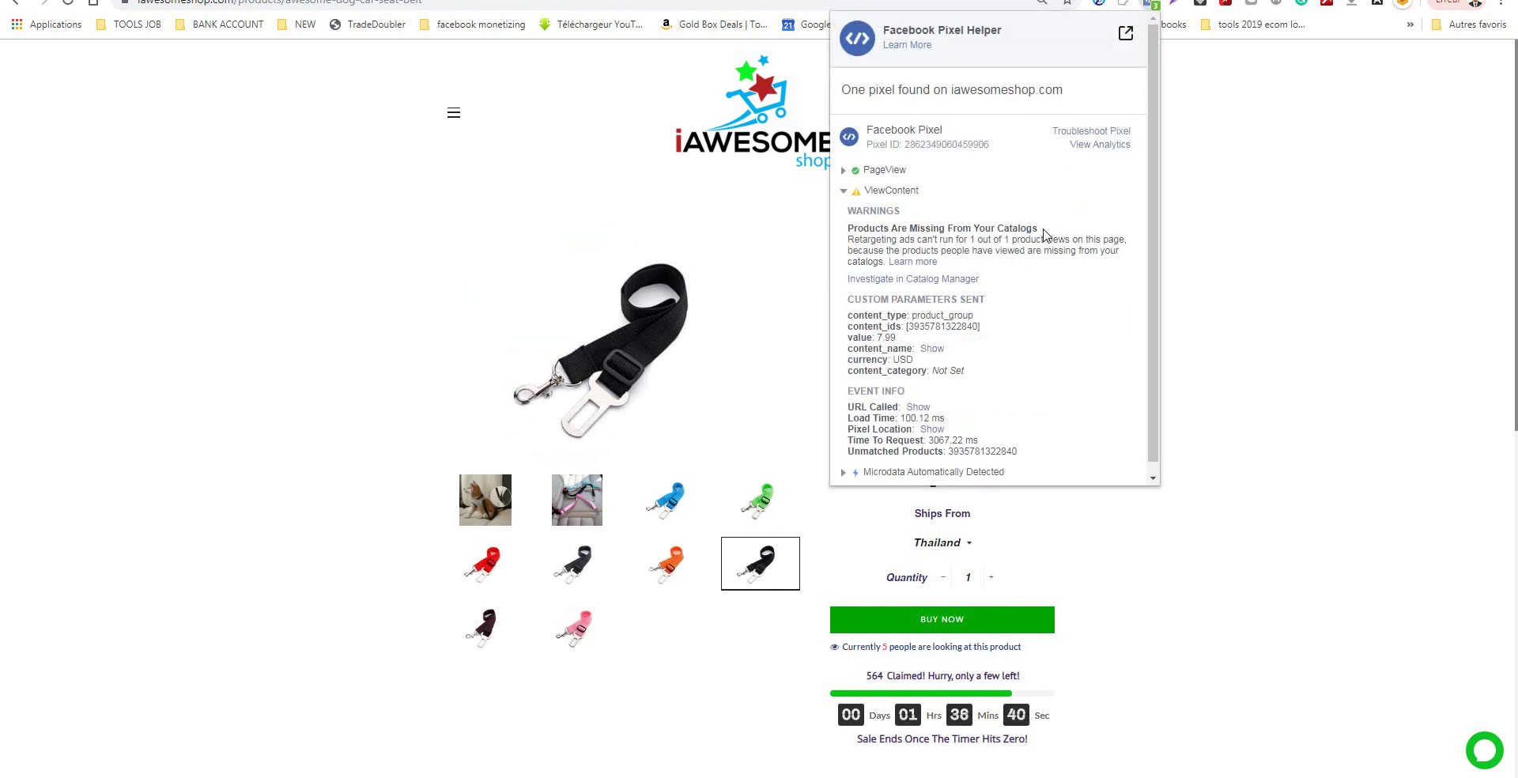
double_click(941, 326)
key(ctrl+Tab)
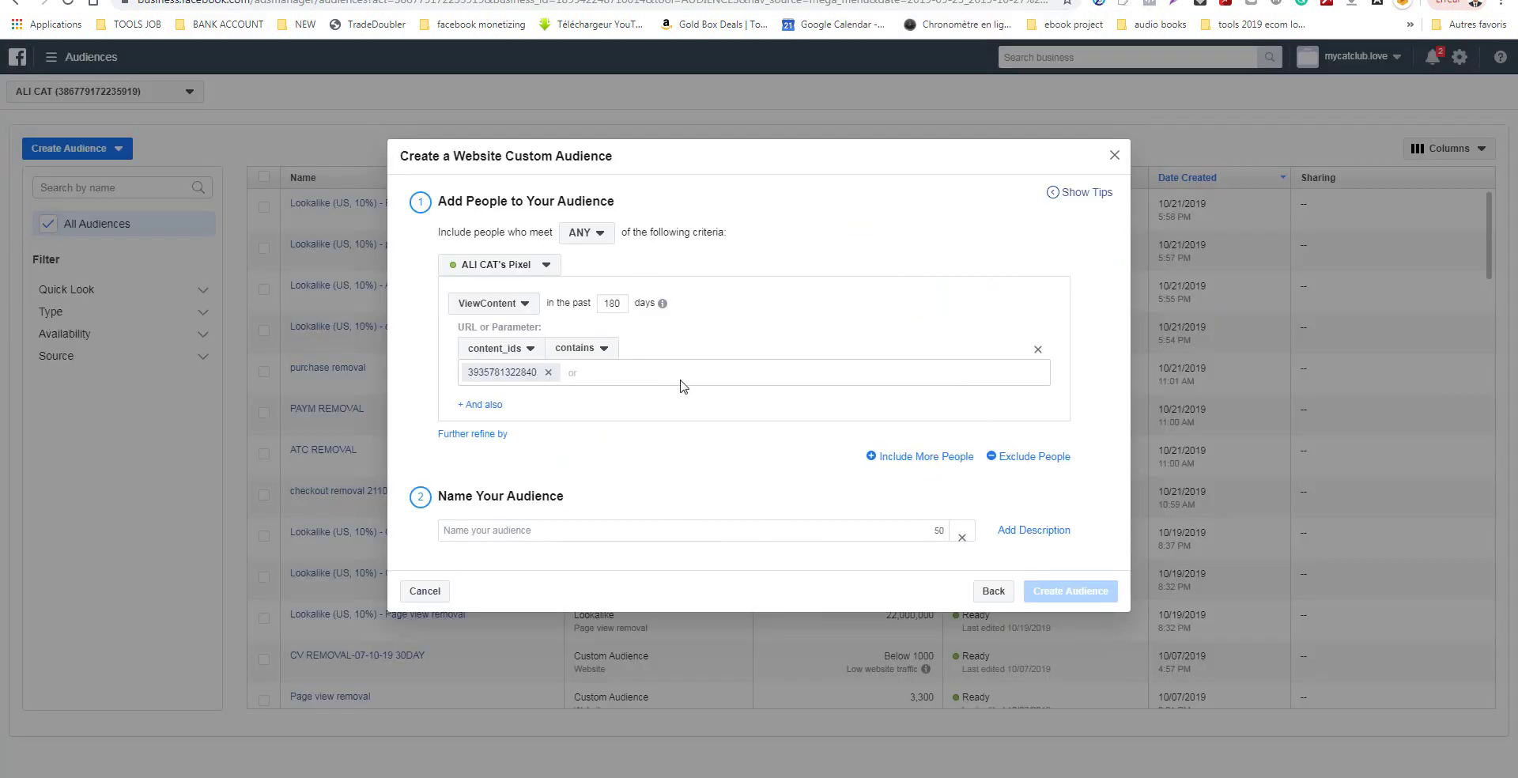
Copy "Dog Car Seat Belt" from the product page title and paste it as the audience name.
click(705, 523)
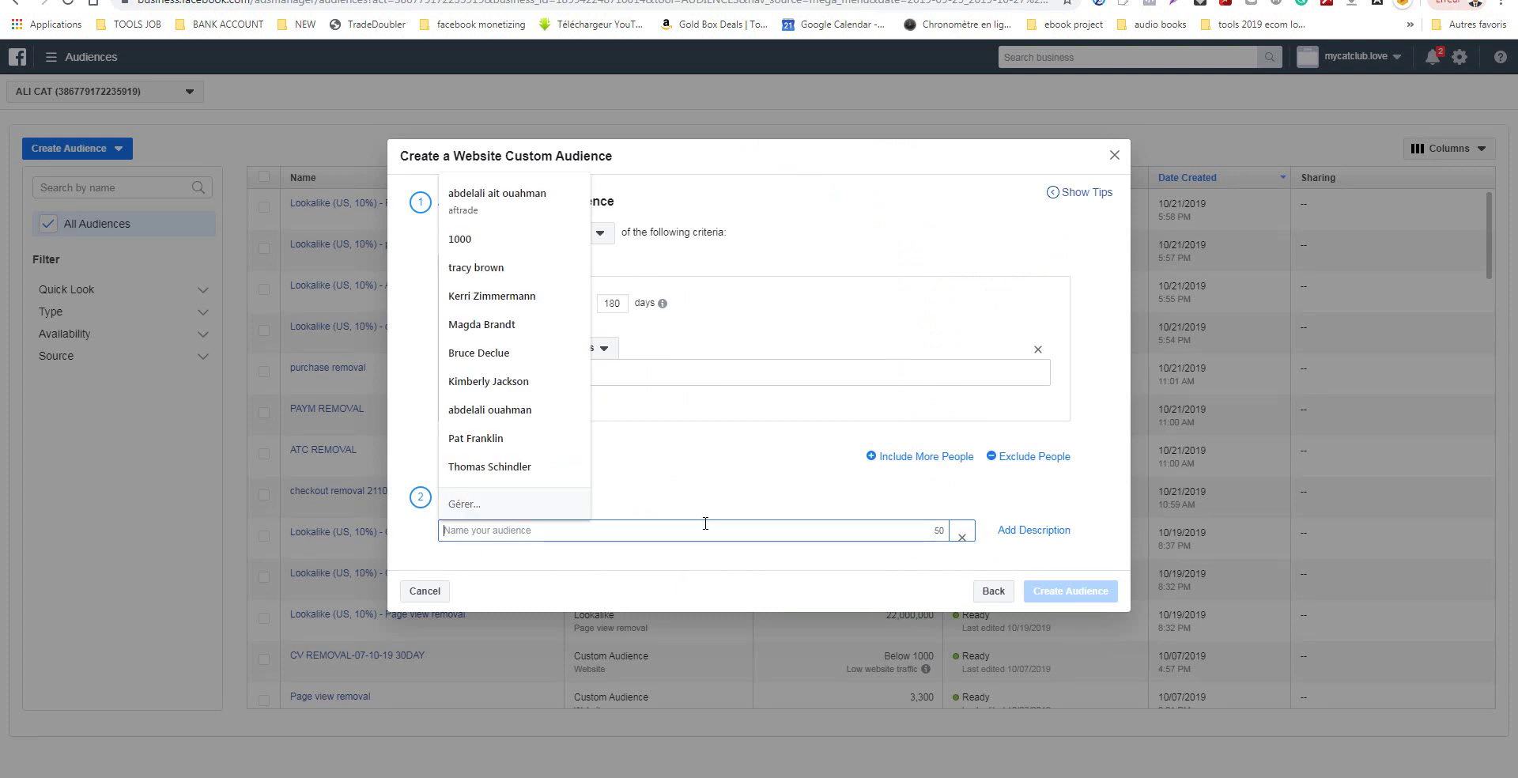
key(ctrl+Tab)
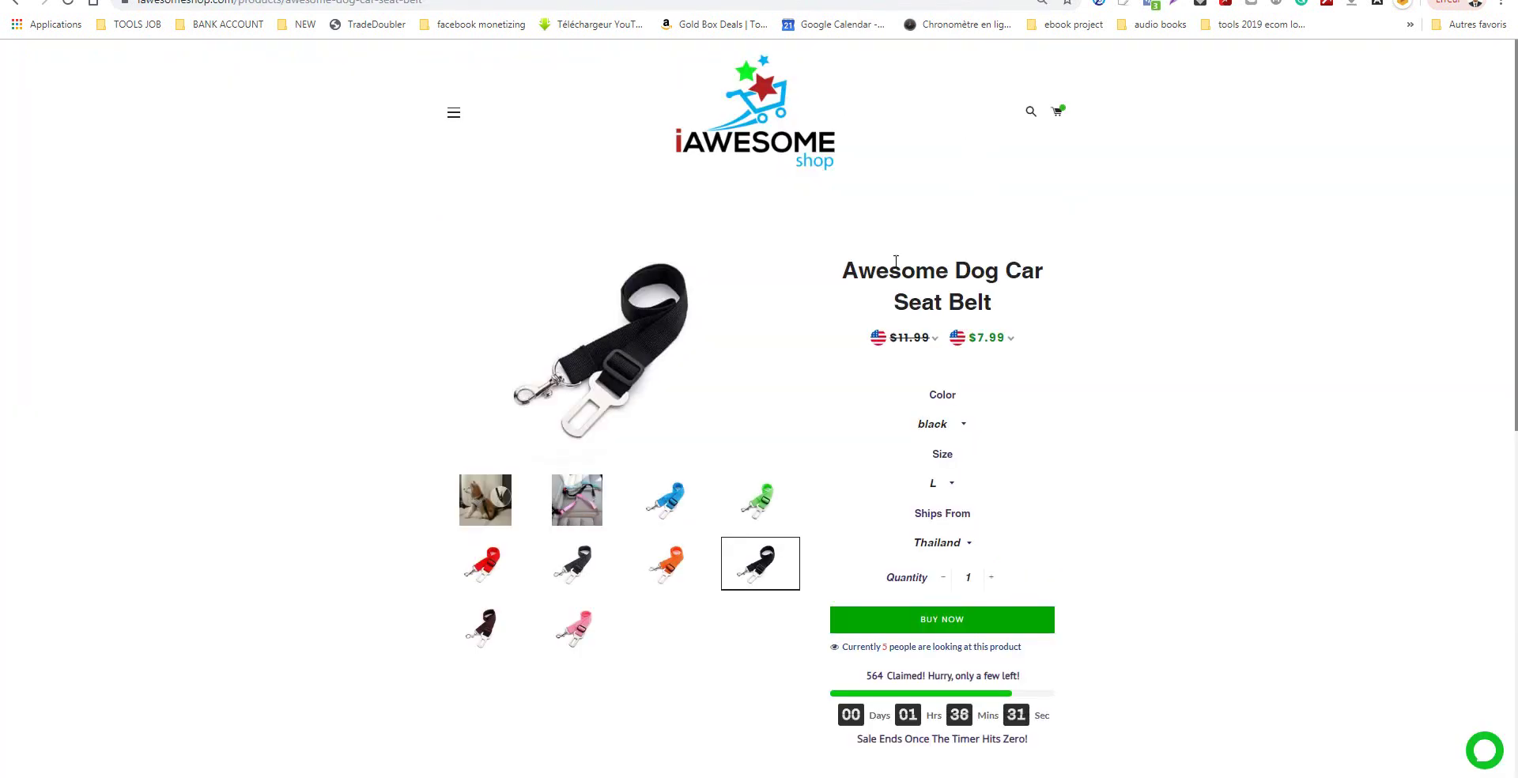
drag(955, 269, 1005, 299)
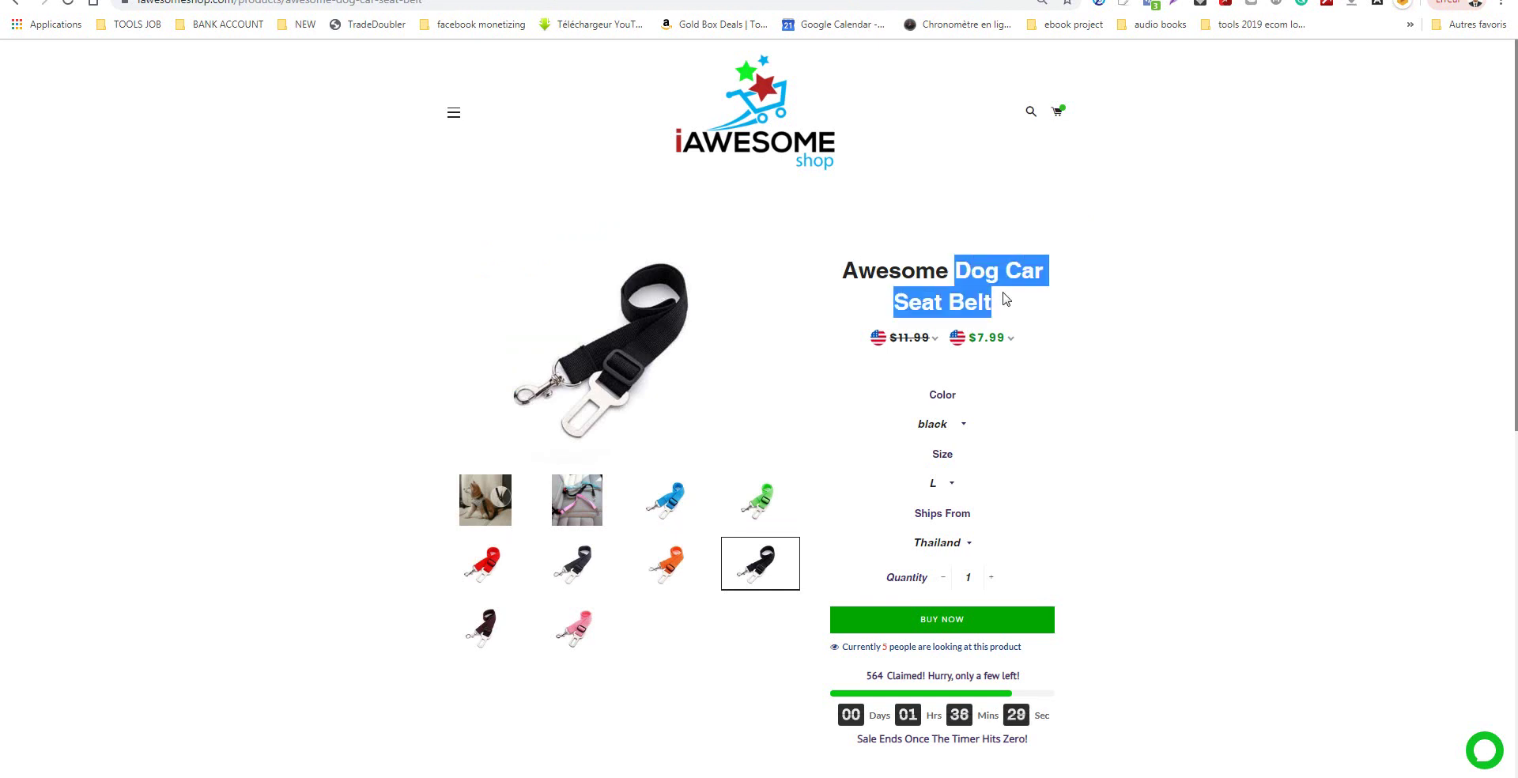
key(ctrl+c)
key(ctrl+shift+Tab)
click(651, 532)
key(ctrl+v)
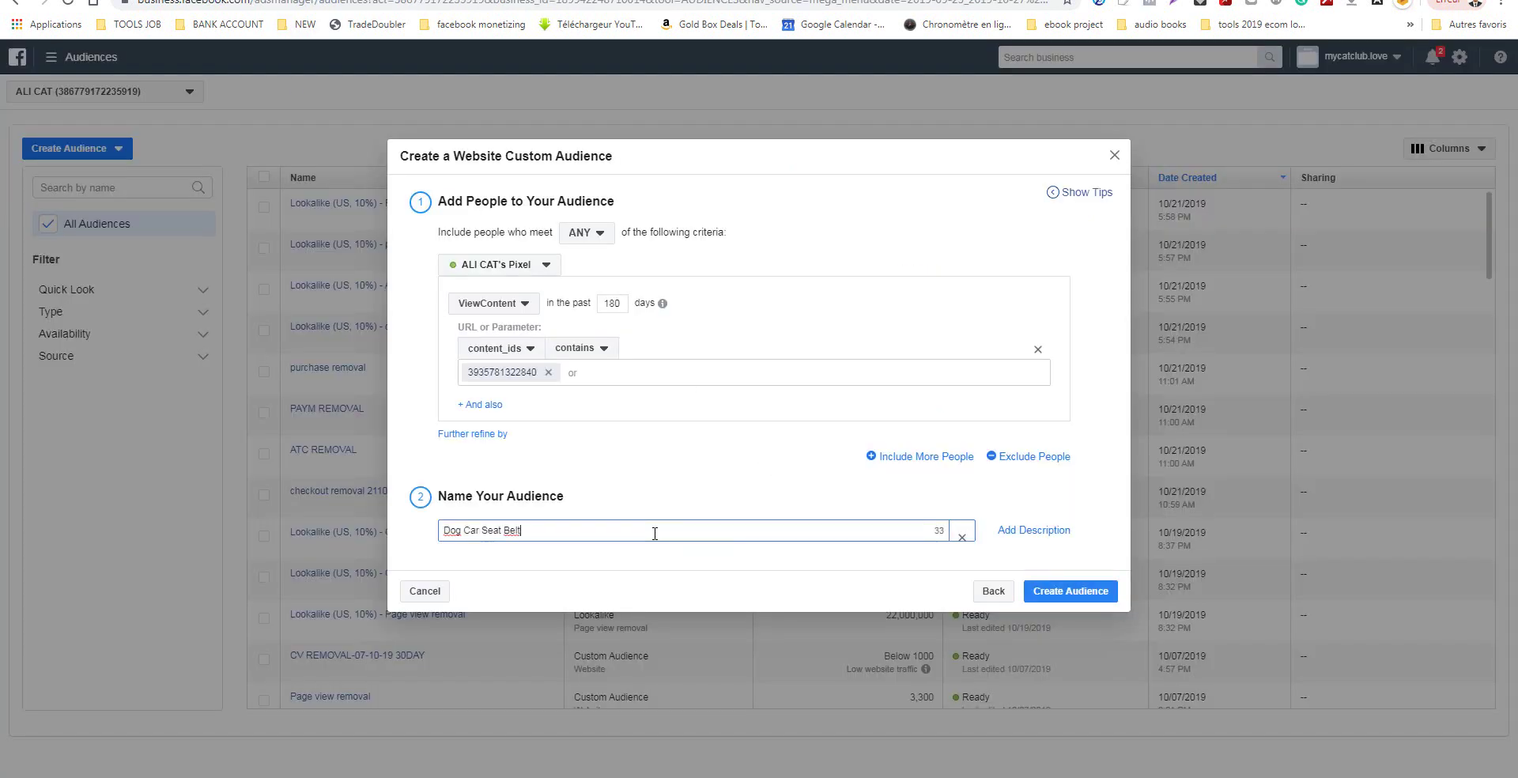
Complete the audience name as "Dog Car Seat Belt content view" and create the custom audience.
text(content ID)
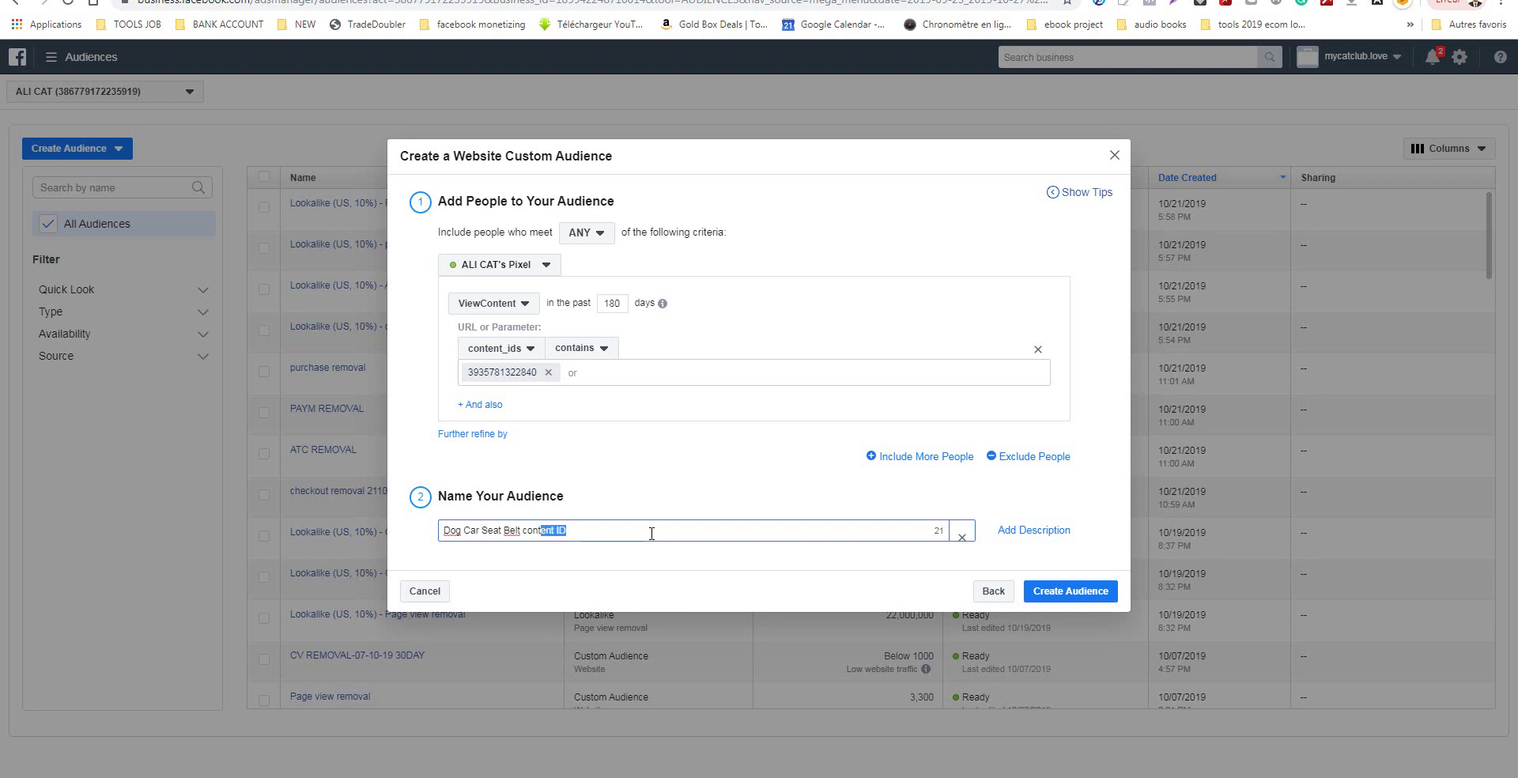
key(Right)
text(w)
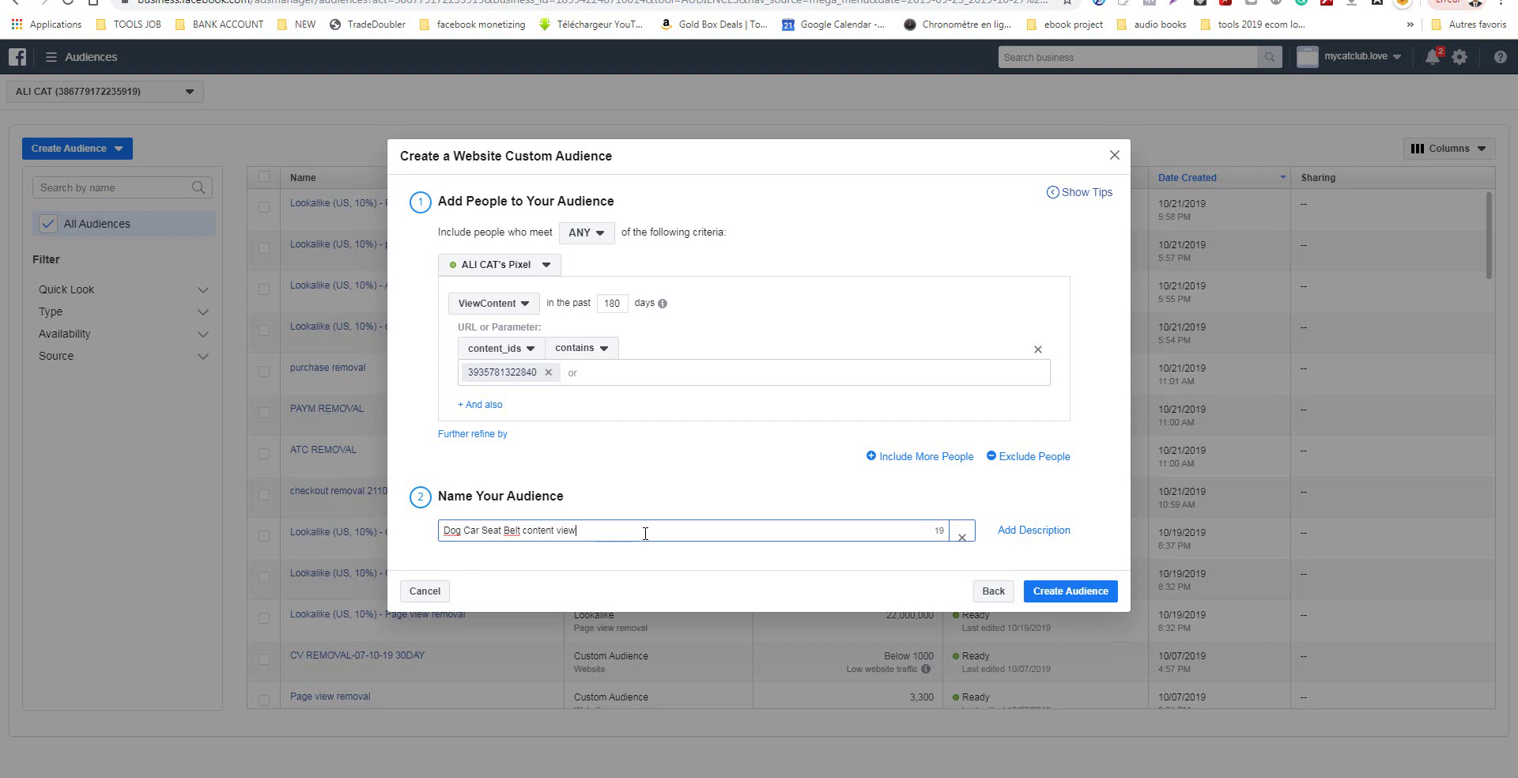
click(1091, 600)
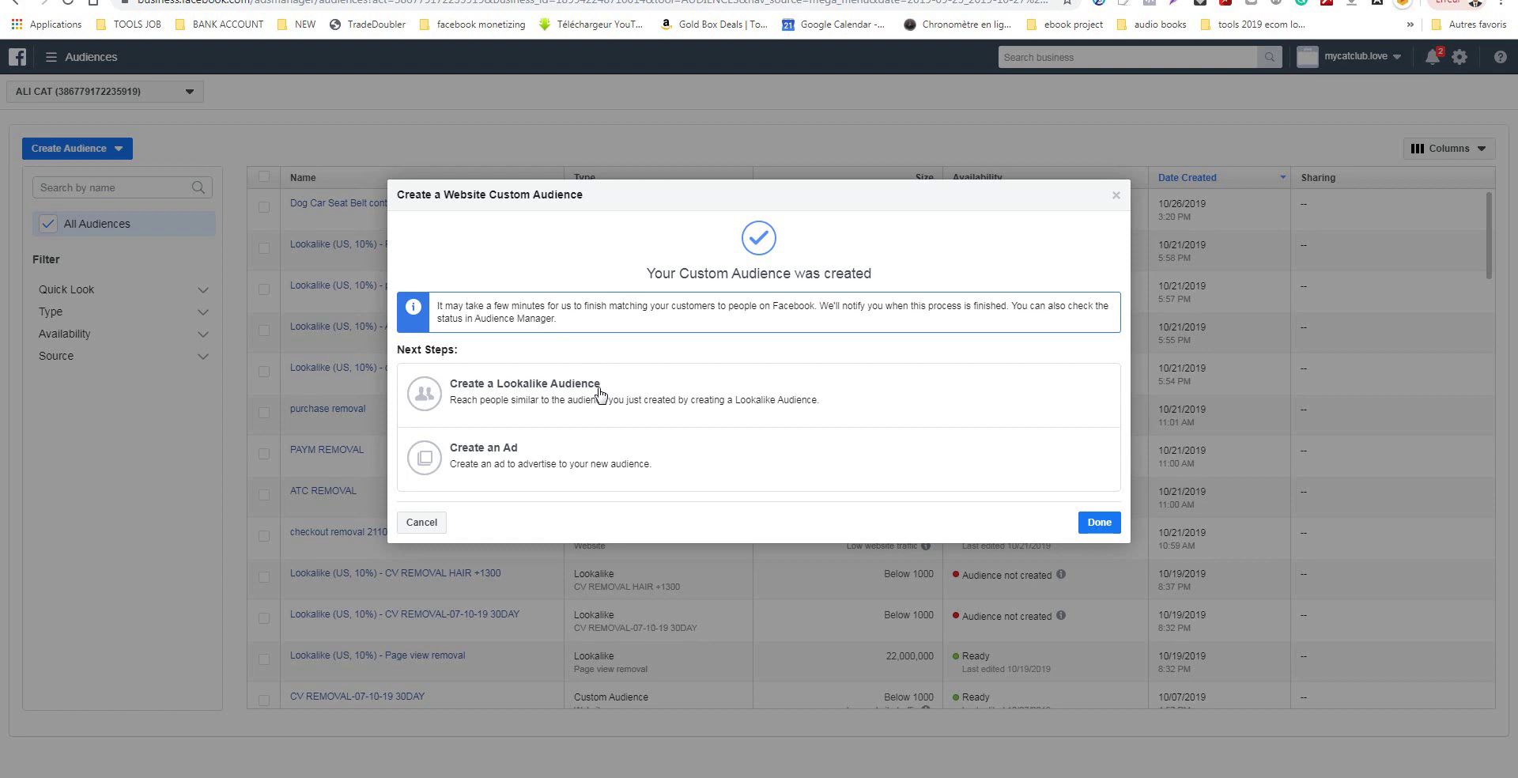
Start a lookalike audience using the "Dog Car Seat Belt content view" custom audience as its source.
click(598, 394)
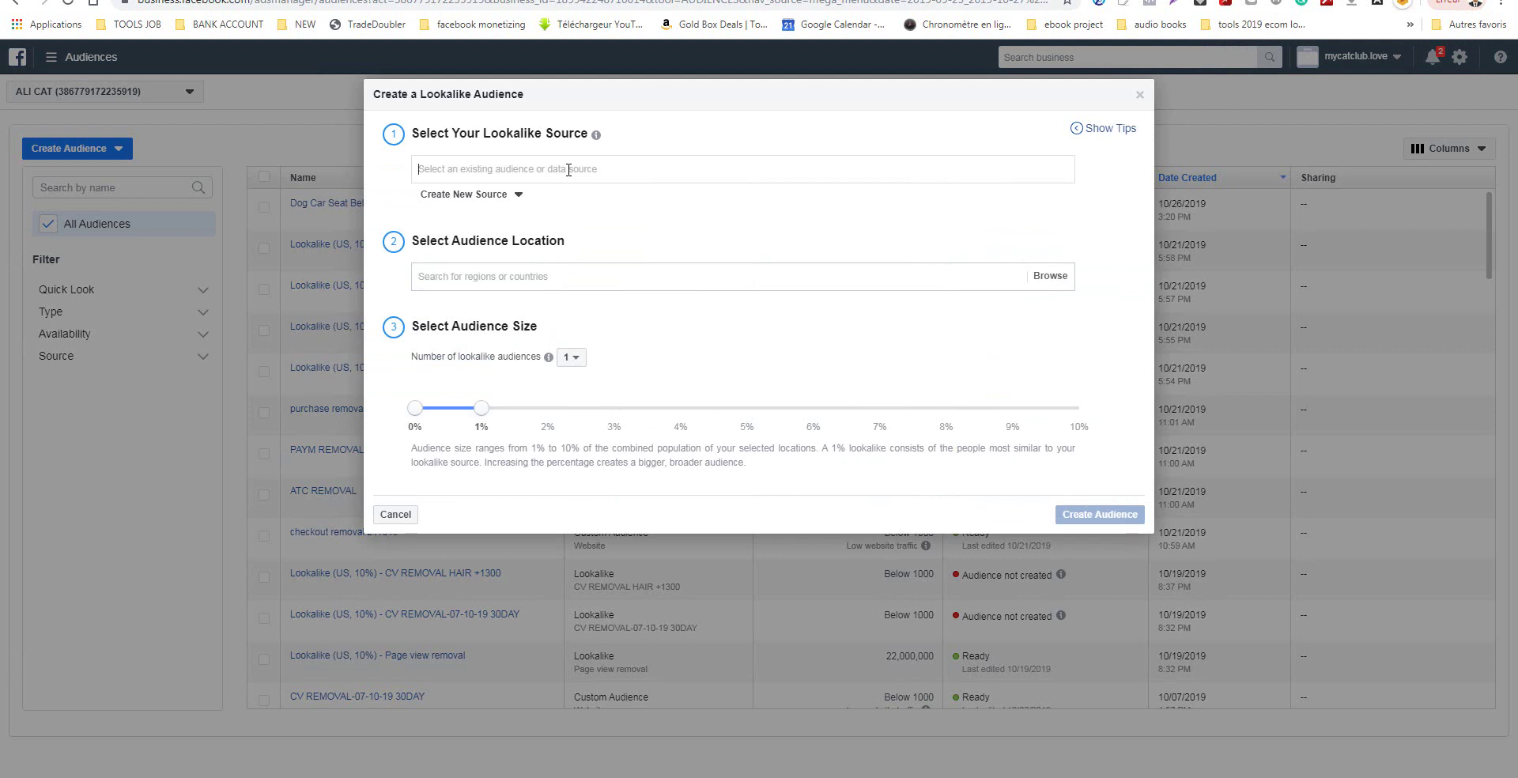
click(569, 169)
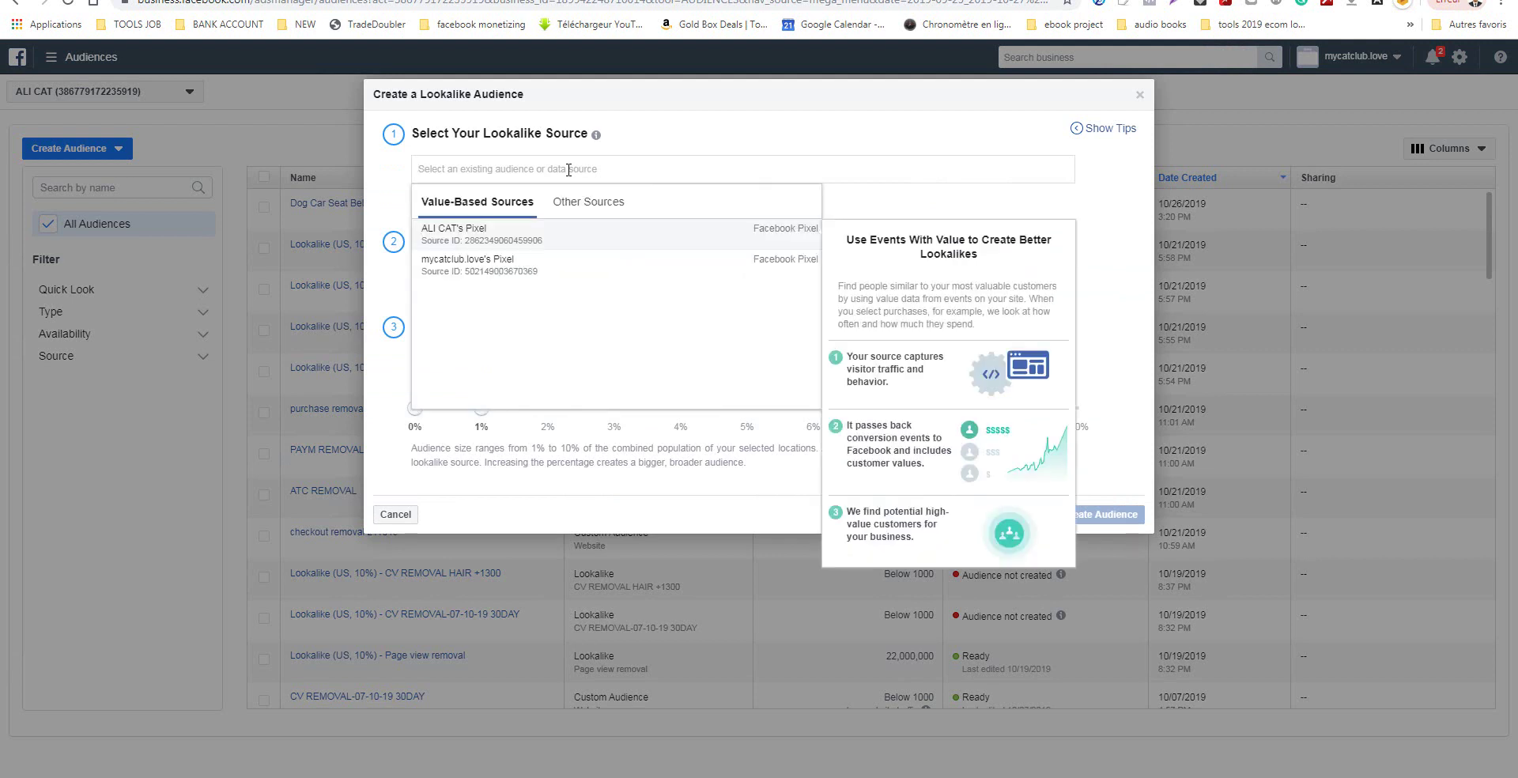
click(595, 203)
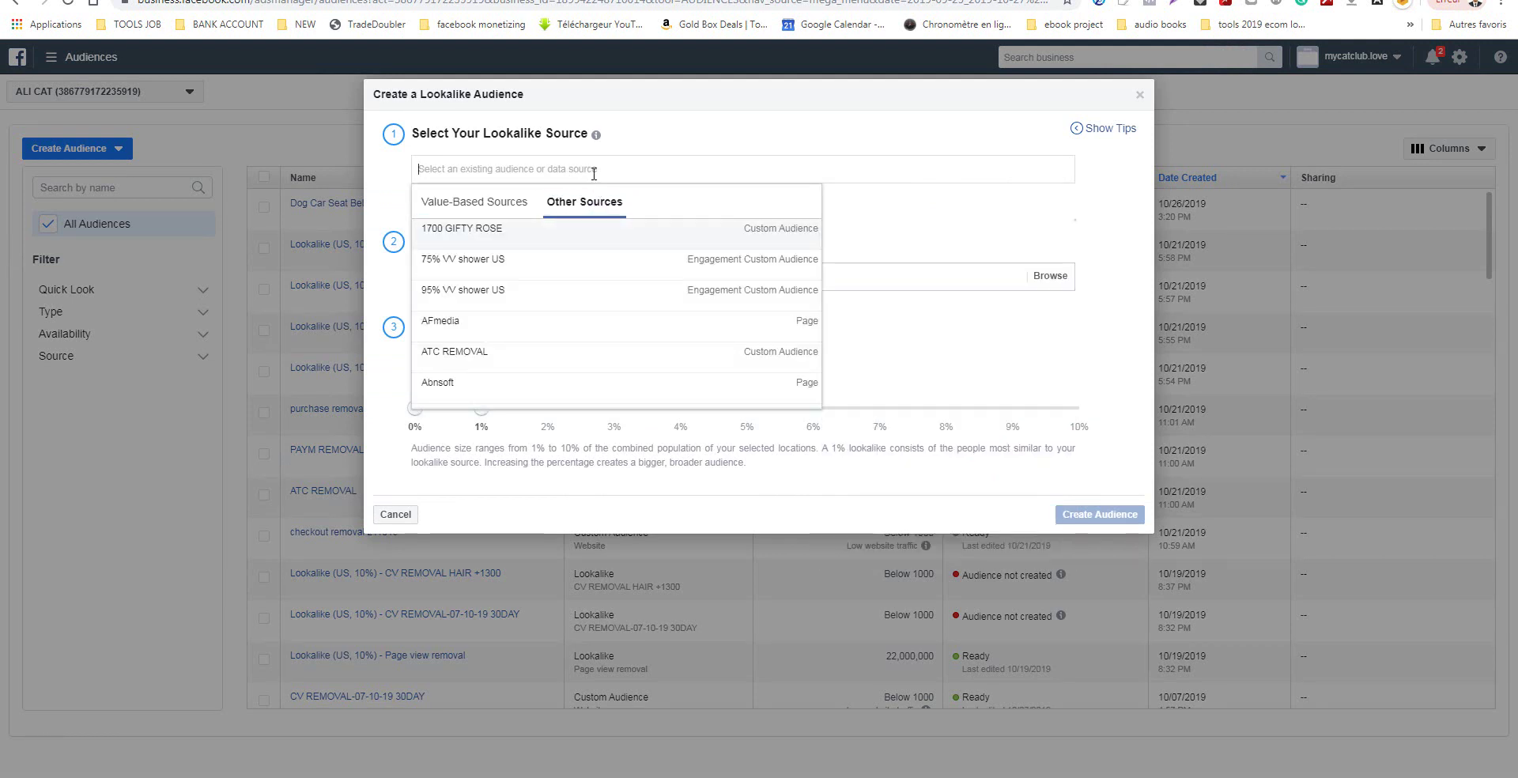
text(dog)
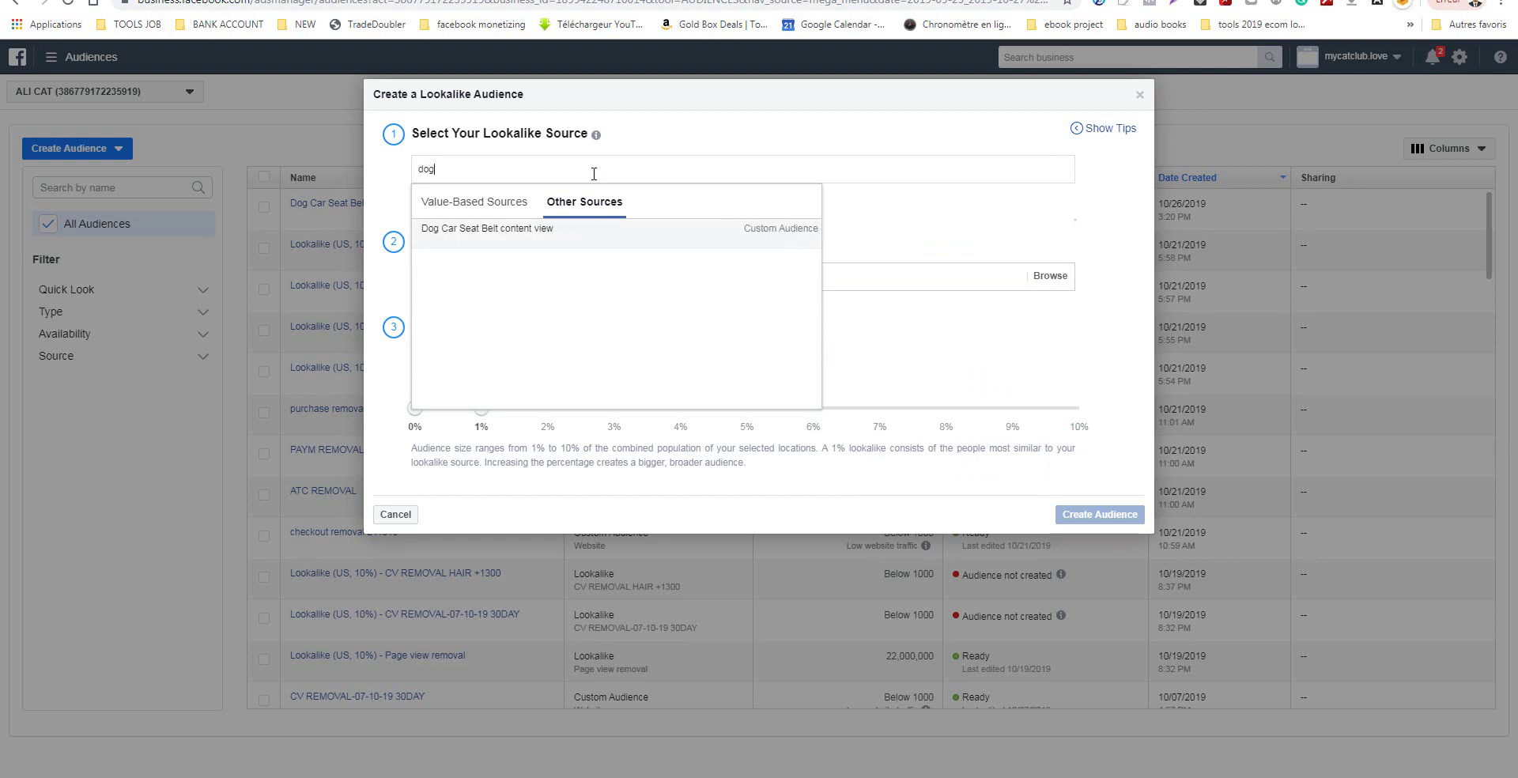
click(610, 237)
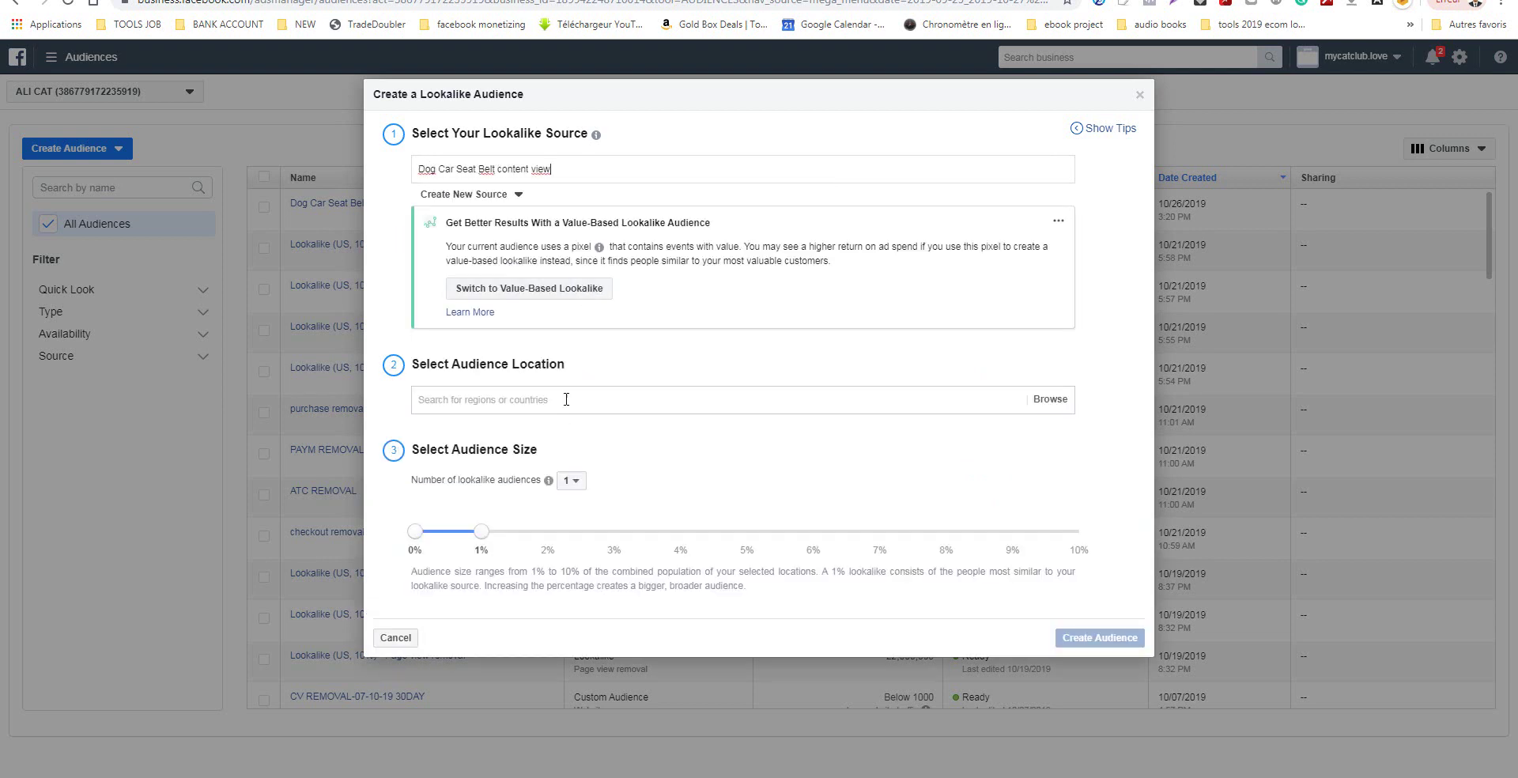
Set the lookalike audience location to United States.
click(566, 399)
text(unit)
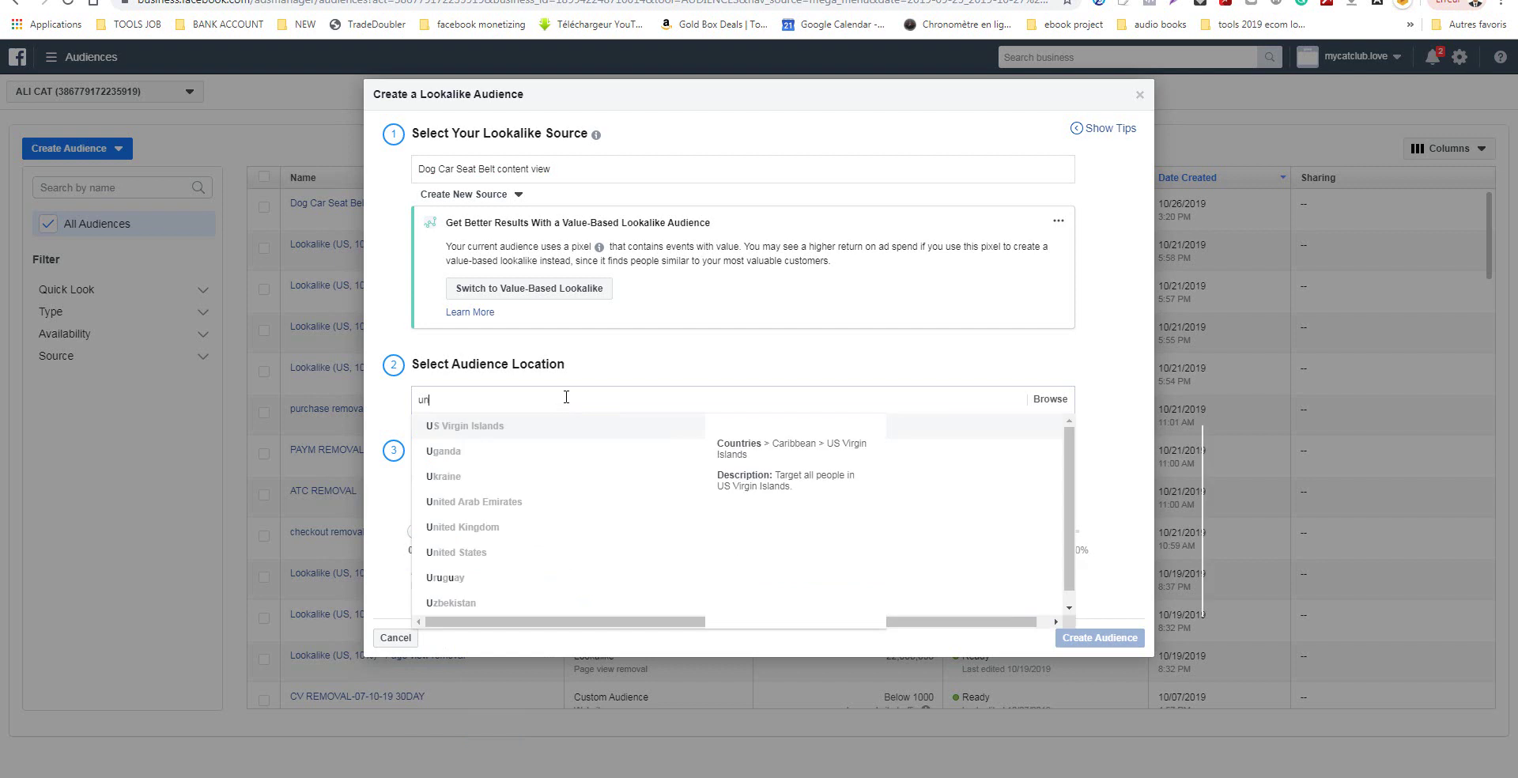
click(507, 477)
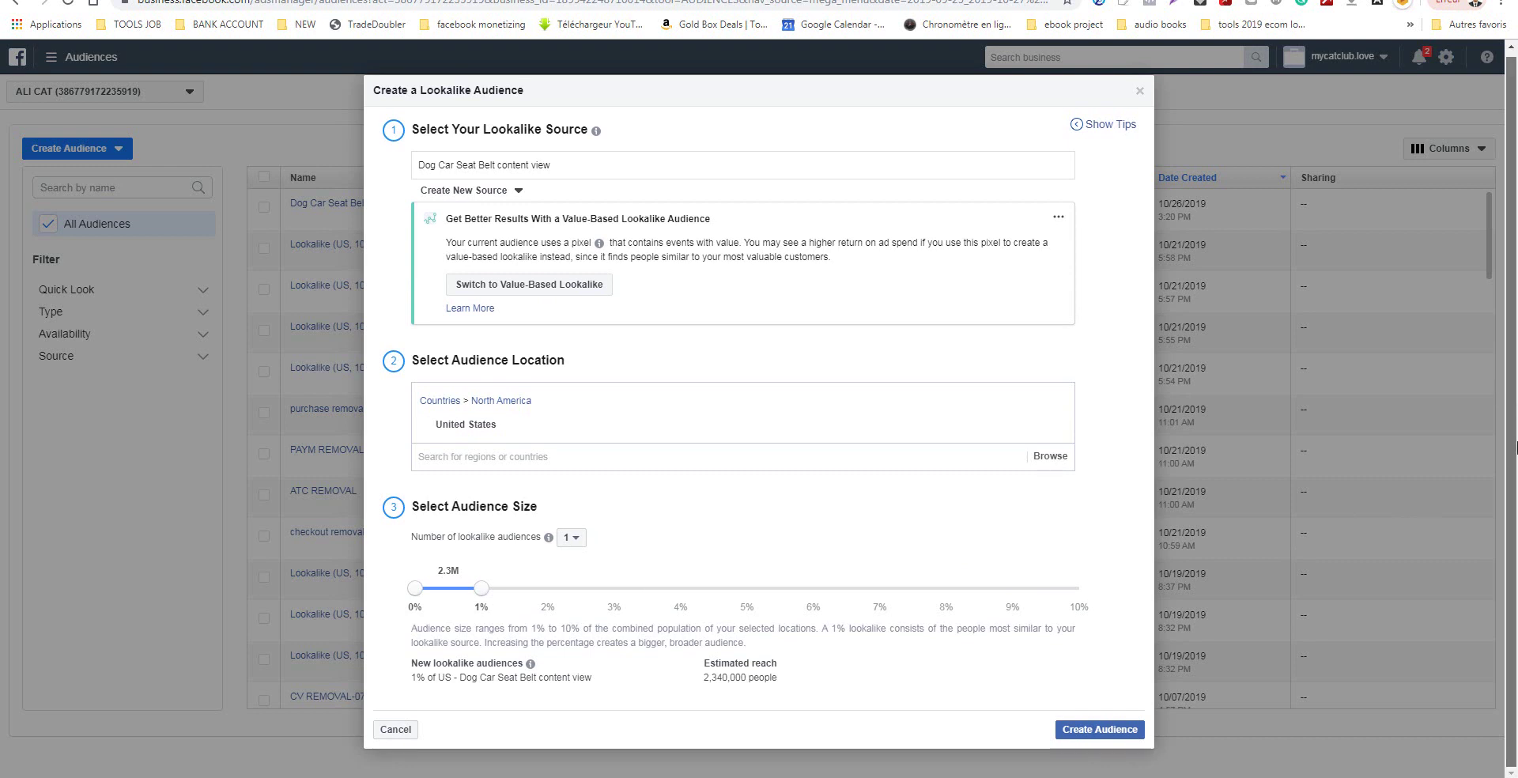
Extend the single lookalike audience's size range to 0%–10%.
mouse_move(546, 539)
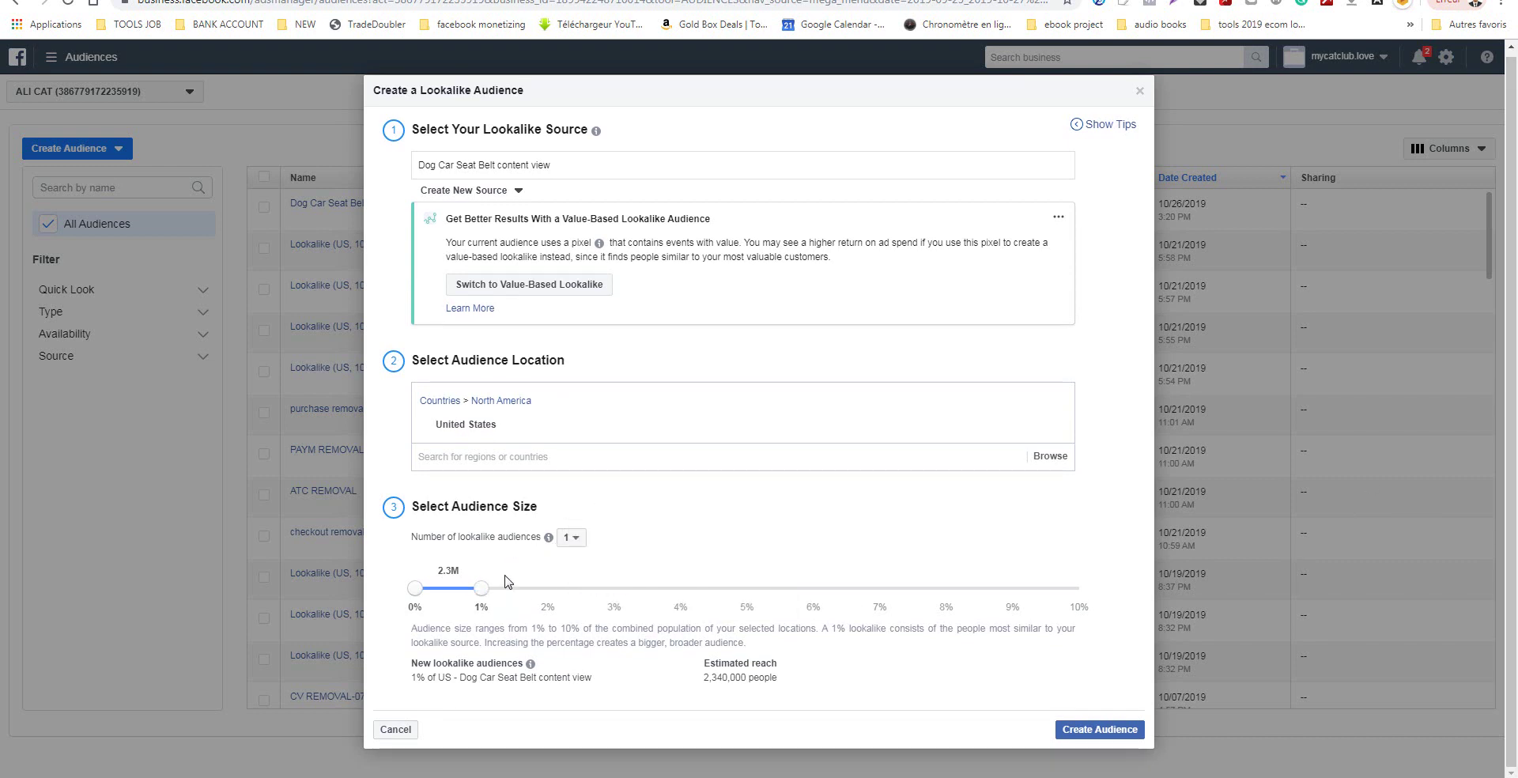
drag(481, 588, 1085, 589)
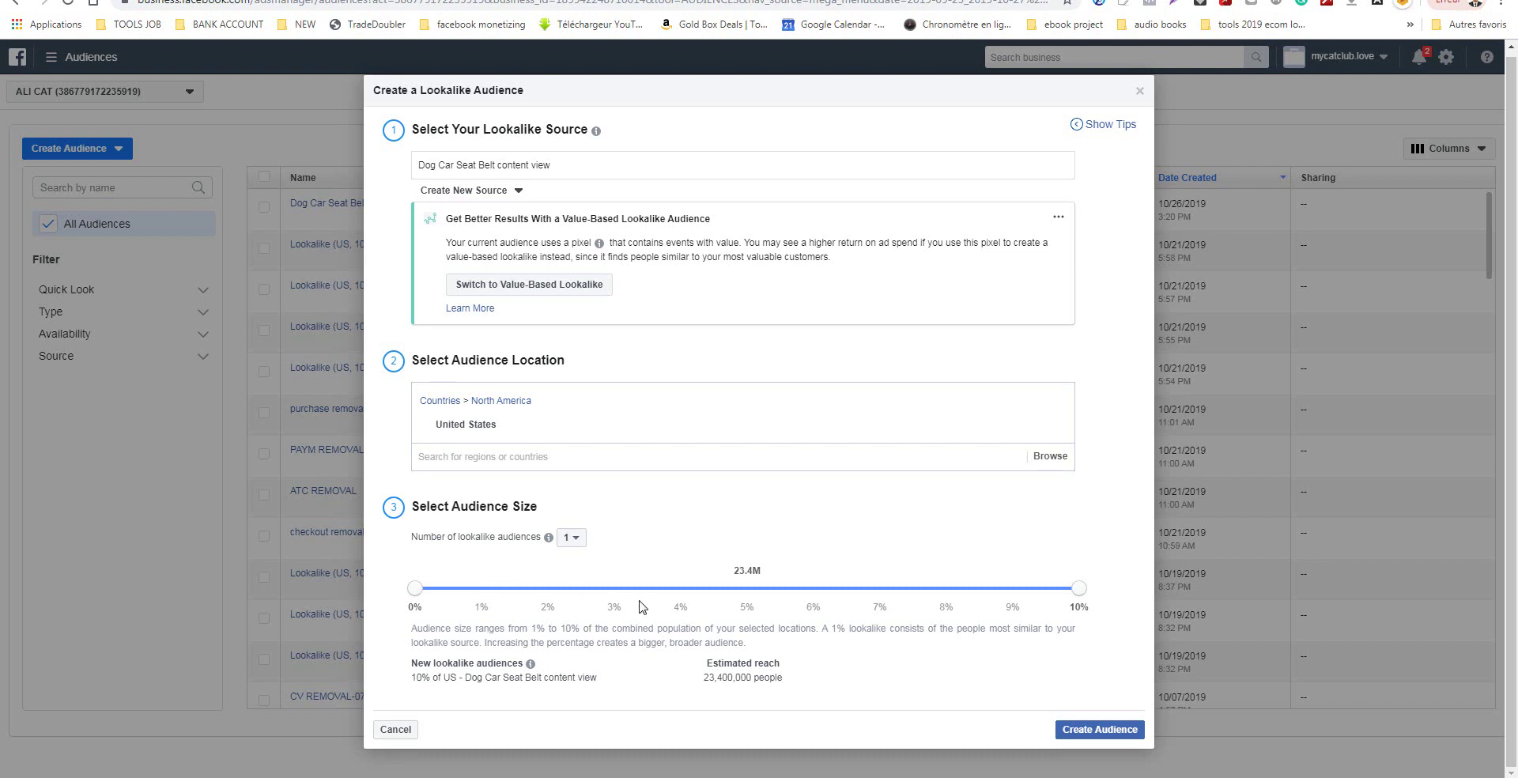
click(570, 538)
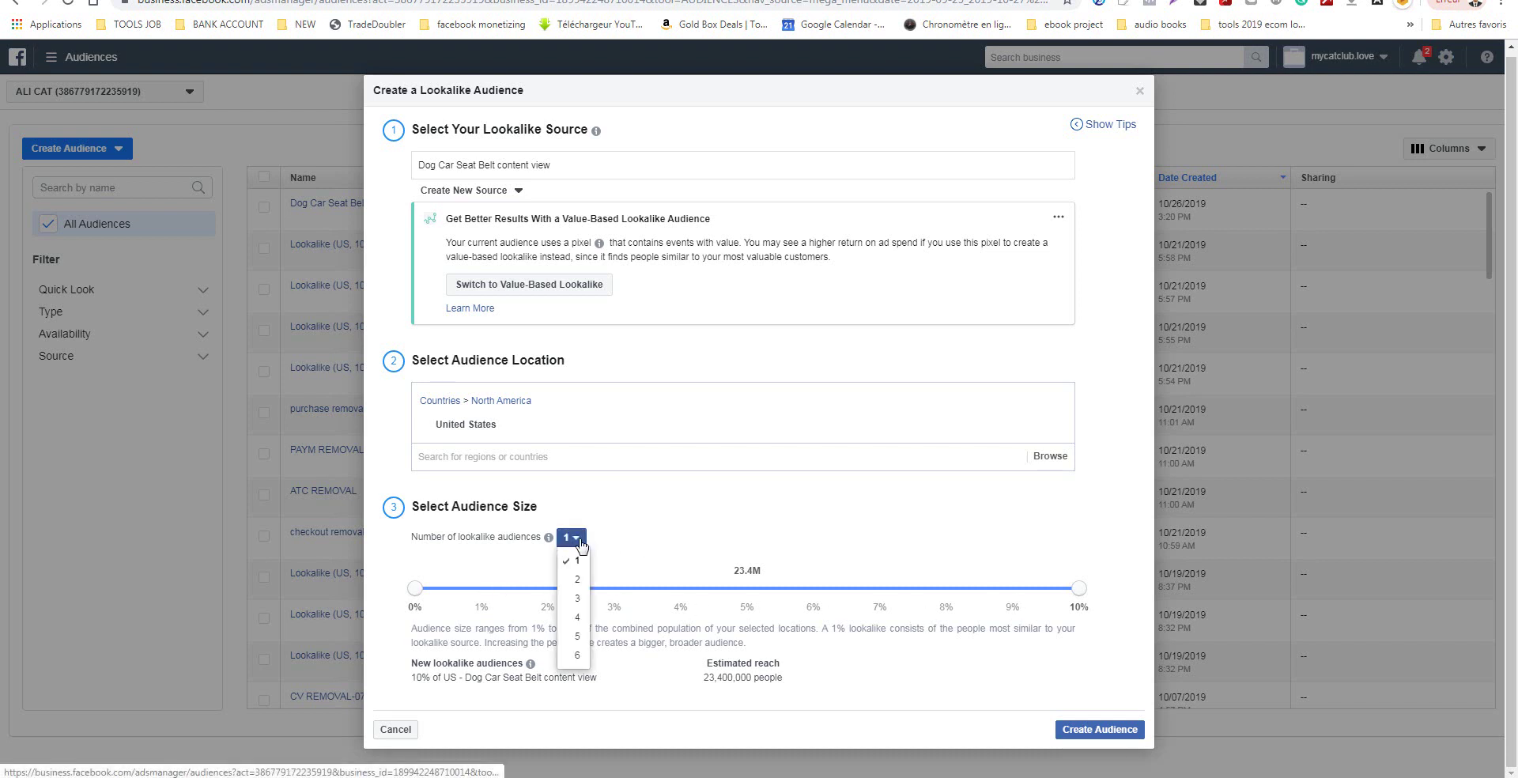
click(914, 544)
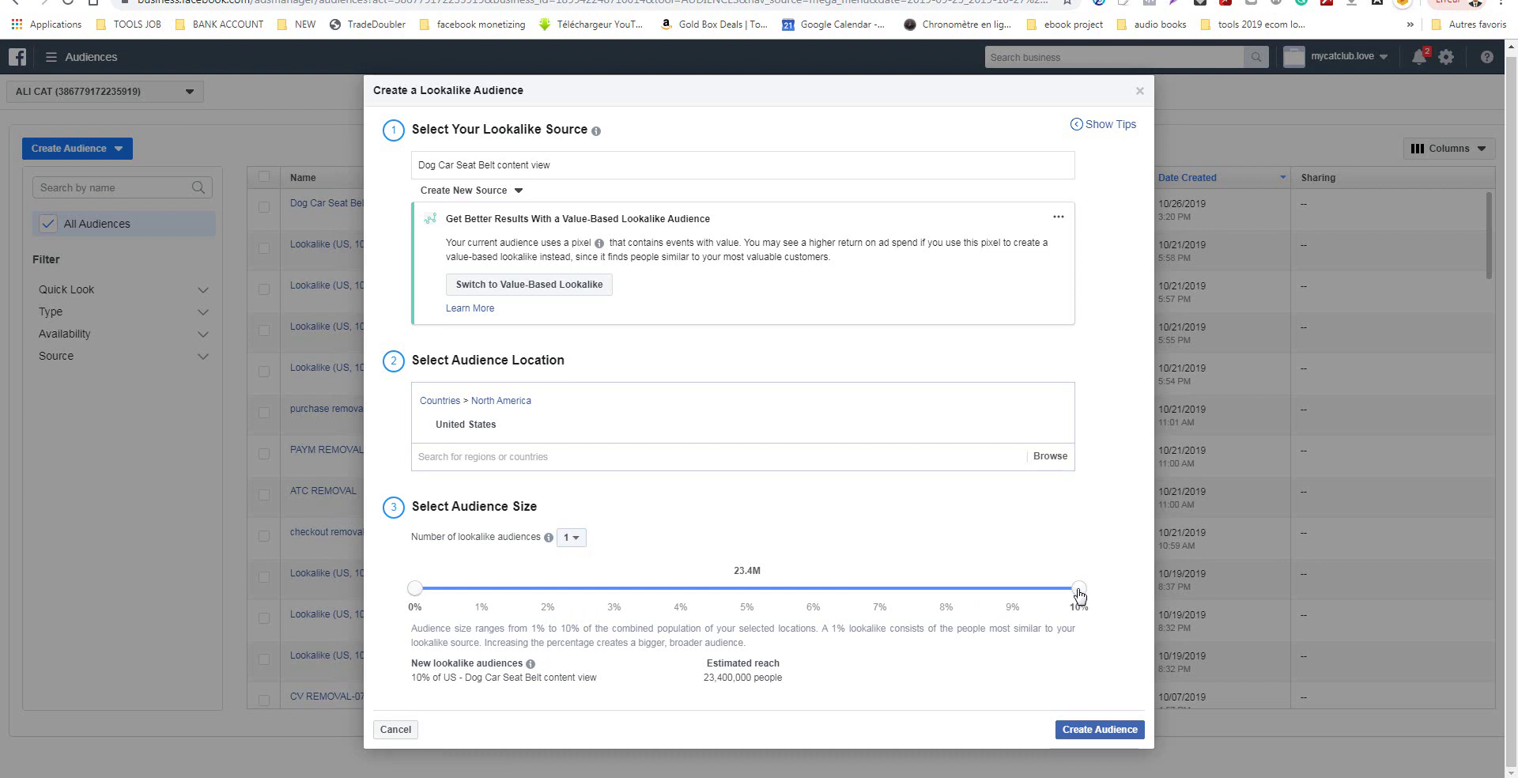
key(ctrl+Tab)
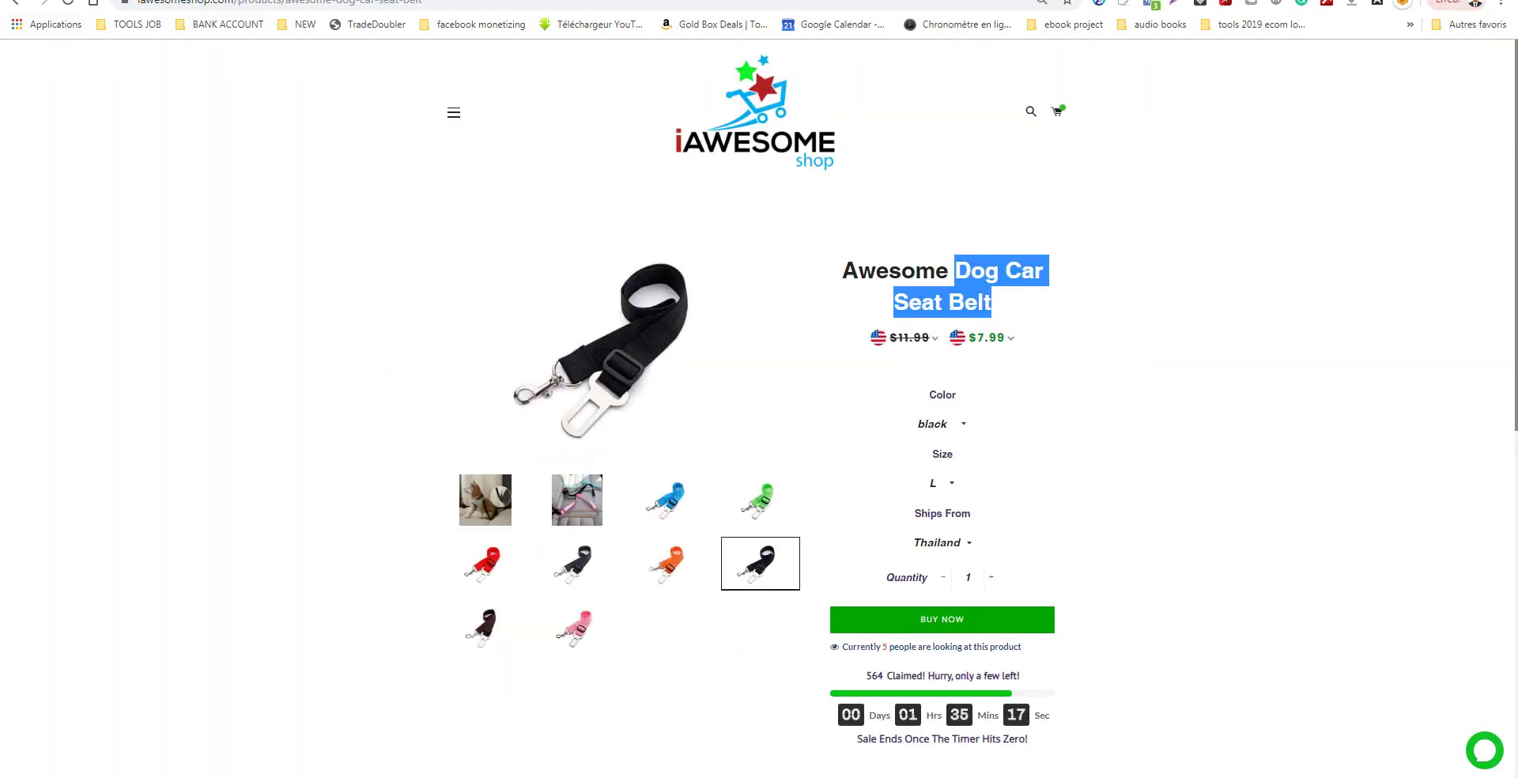
key(ctrl+shift+Tab)
Split the lookalike into six audiences in 1% bands, with the last one ending at 6%.
click(571, 537)
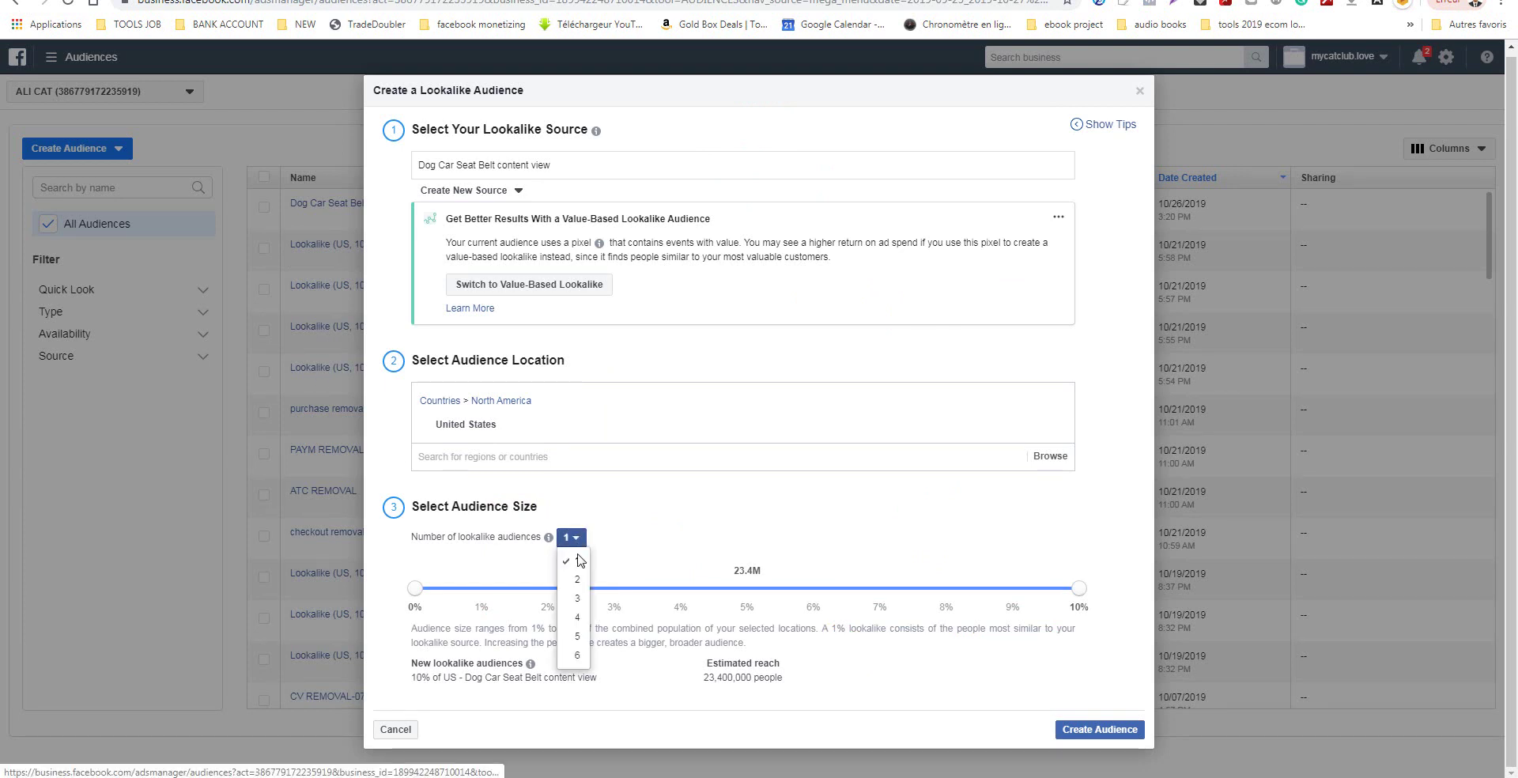
click(576, 655)
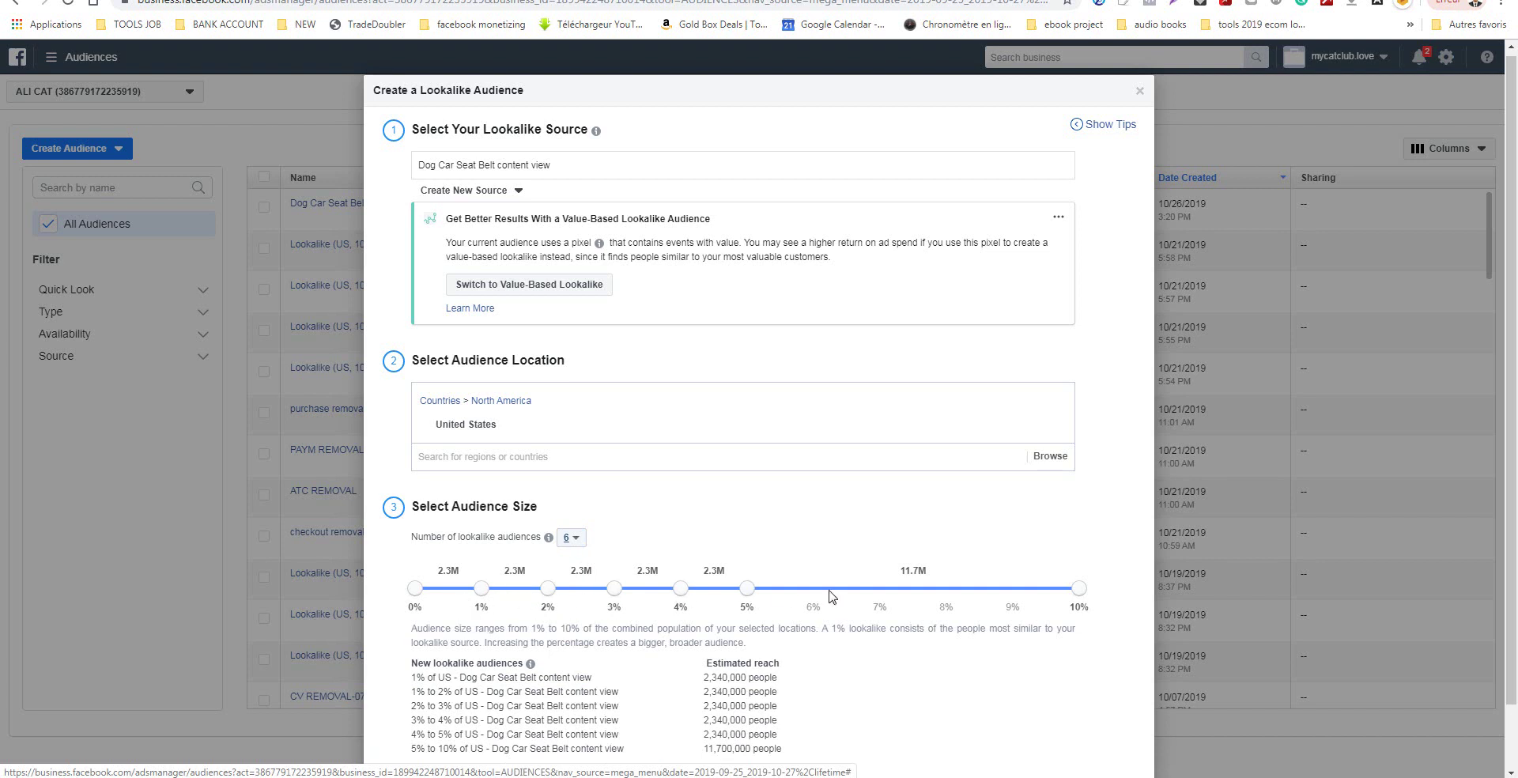
drag(1079, 589, 814, 588)
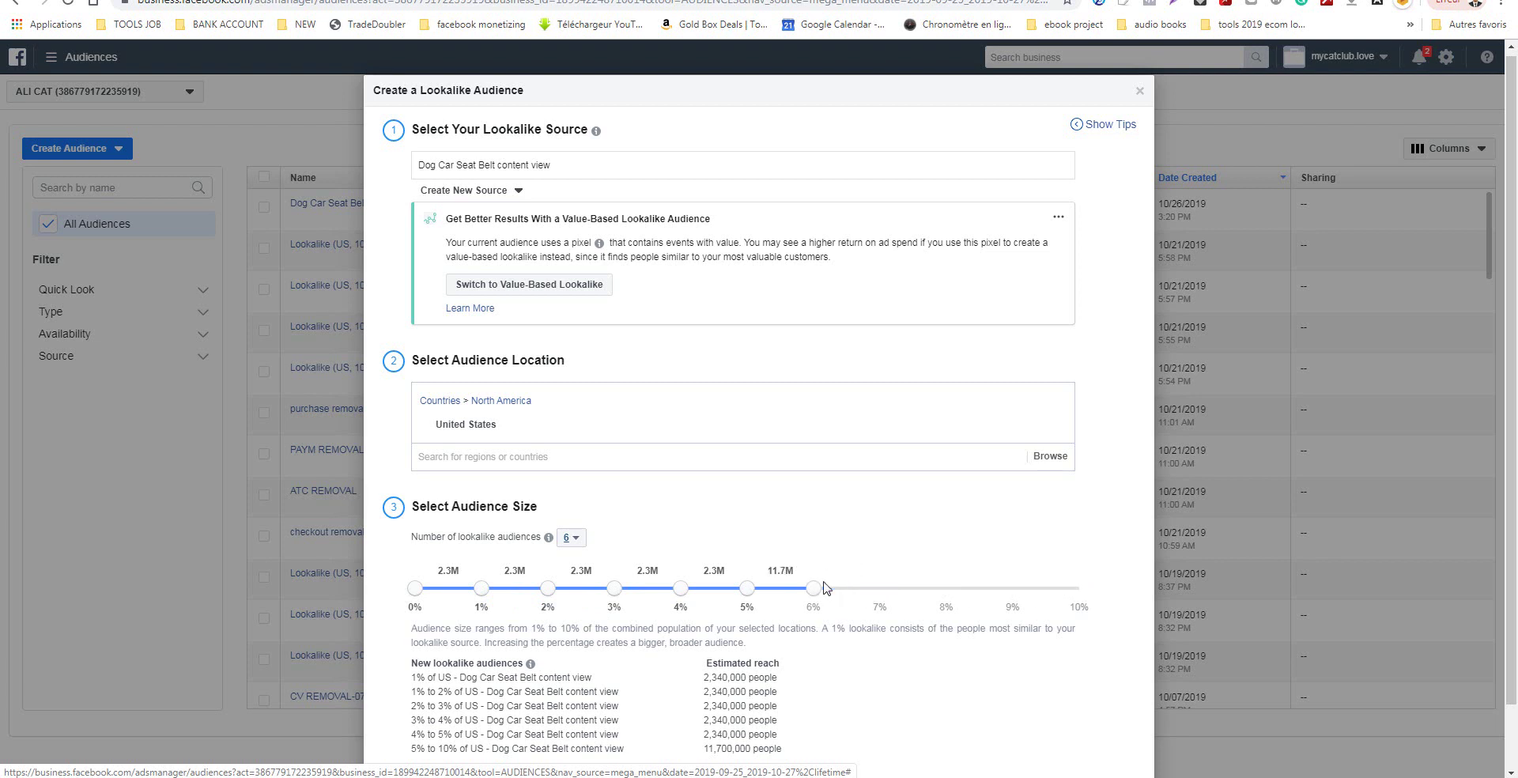
scroll(1324, 538, down, 2)
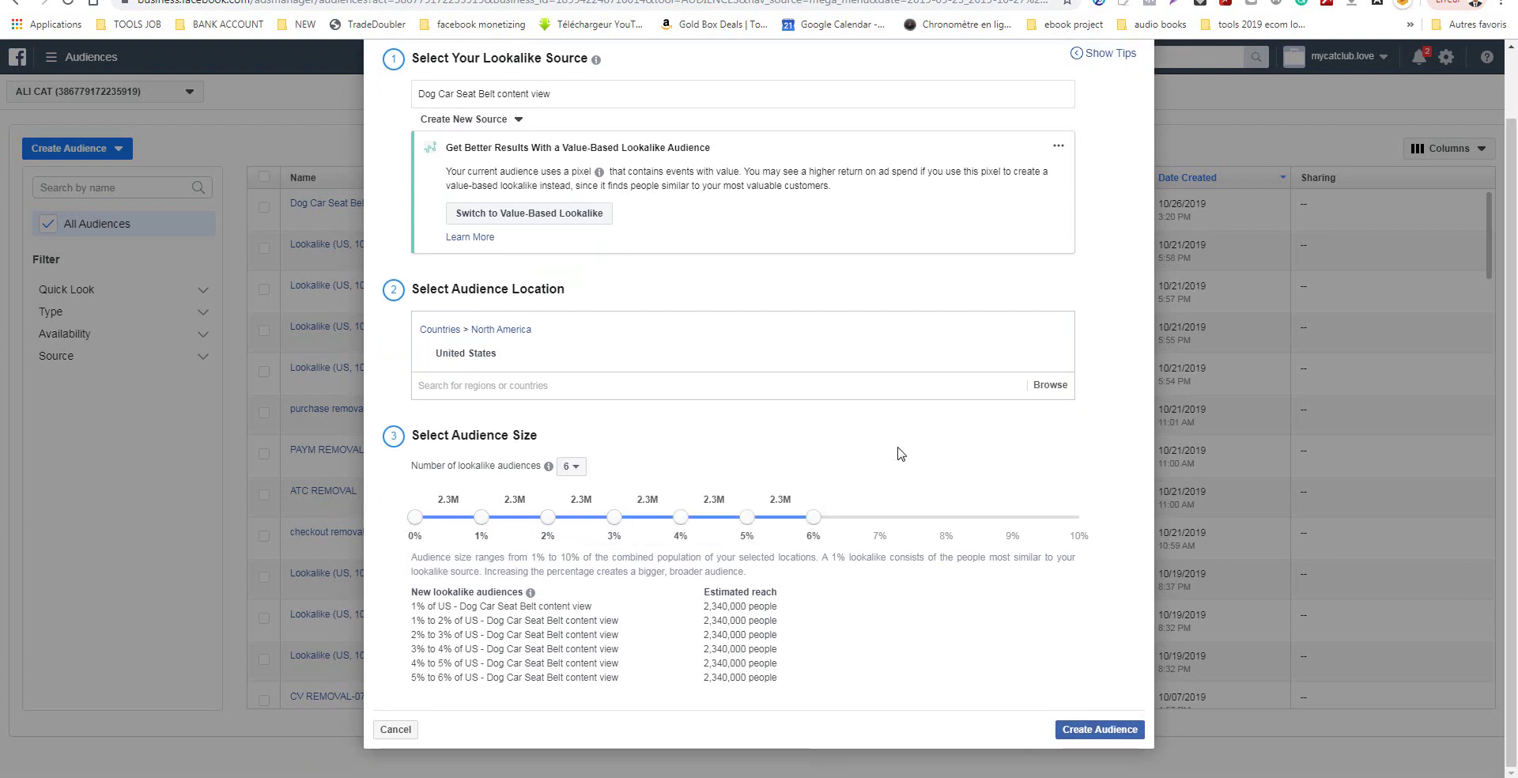
Change to four lookalike audiences and set their ranges to the 1% bands between 6% and 10%.
click(571, 466)
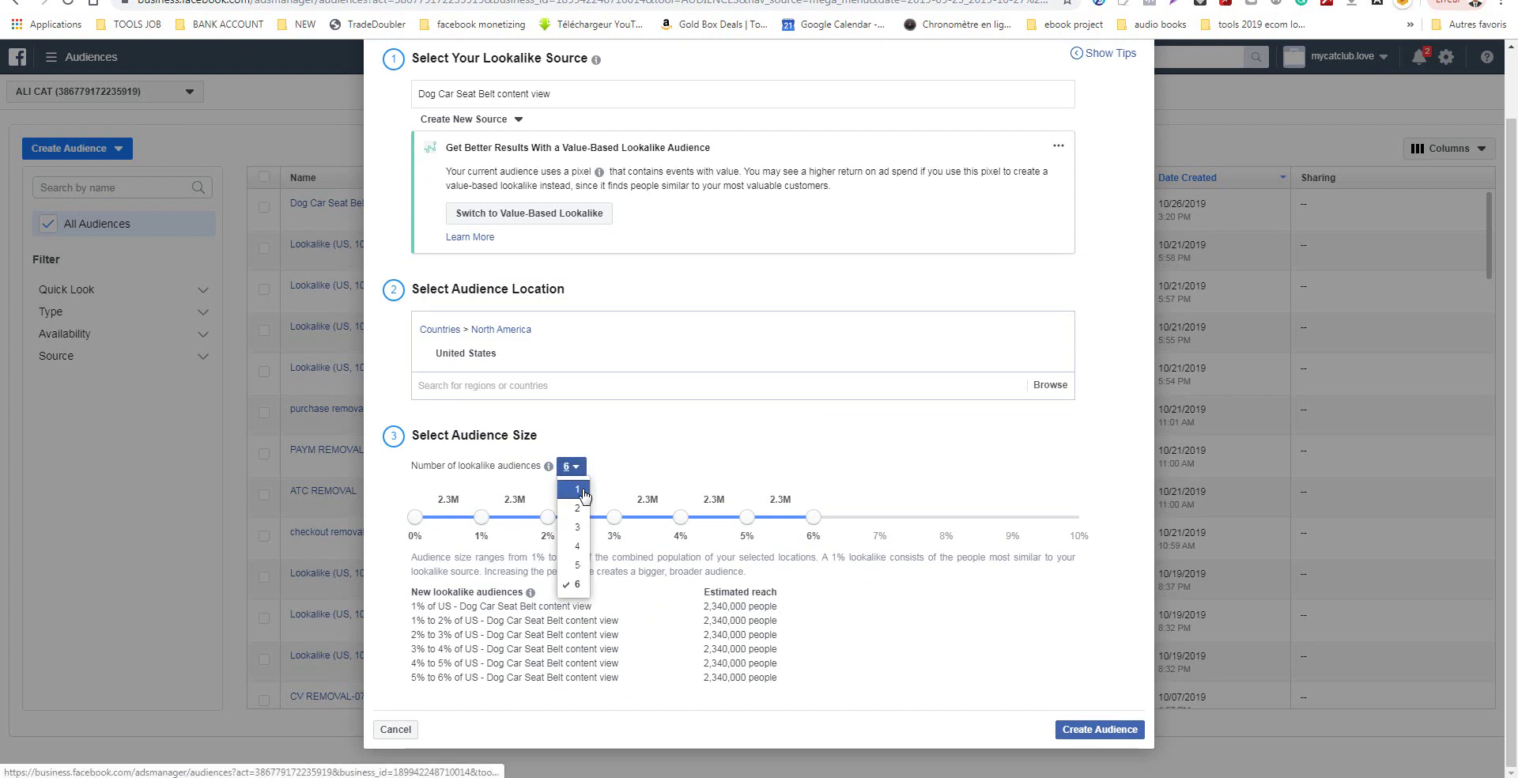
click(579, 548)
drag(678, 547, 1118, 575)
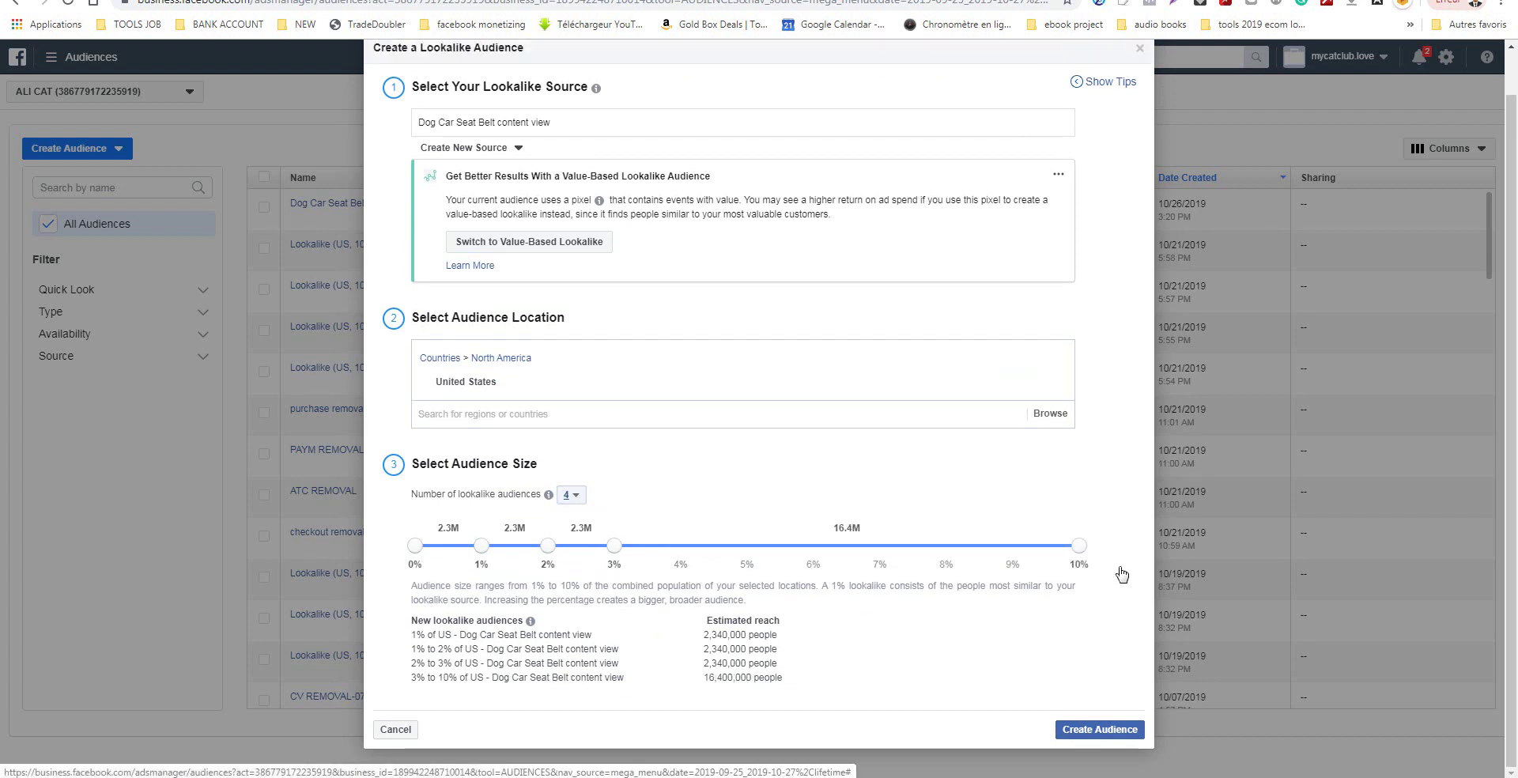
drag(612, 548, 1012, 549)
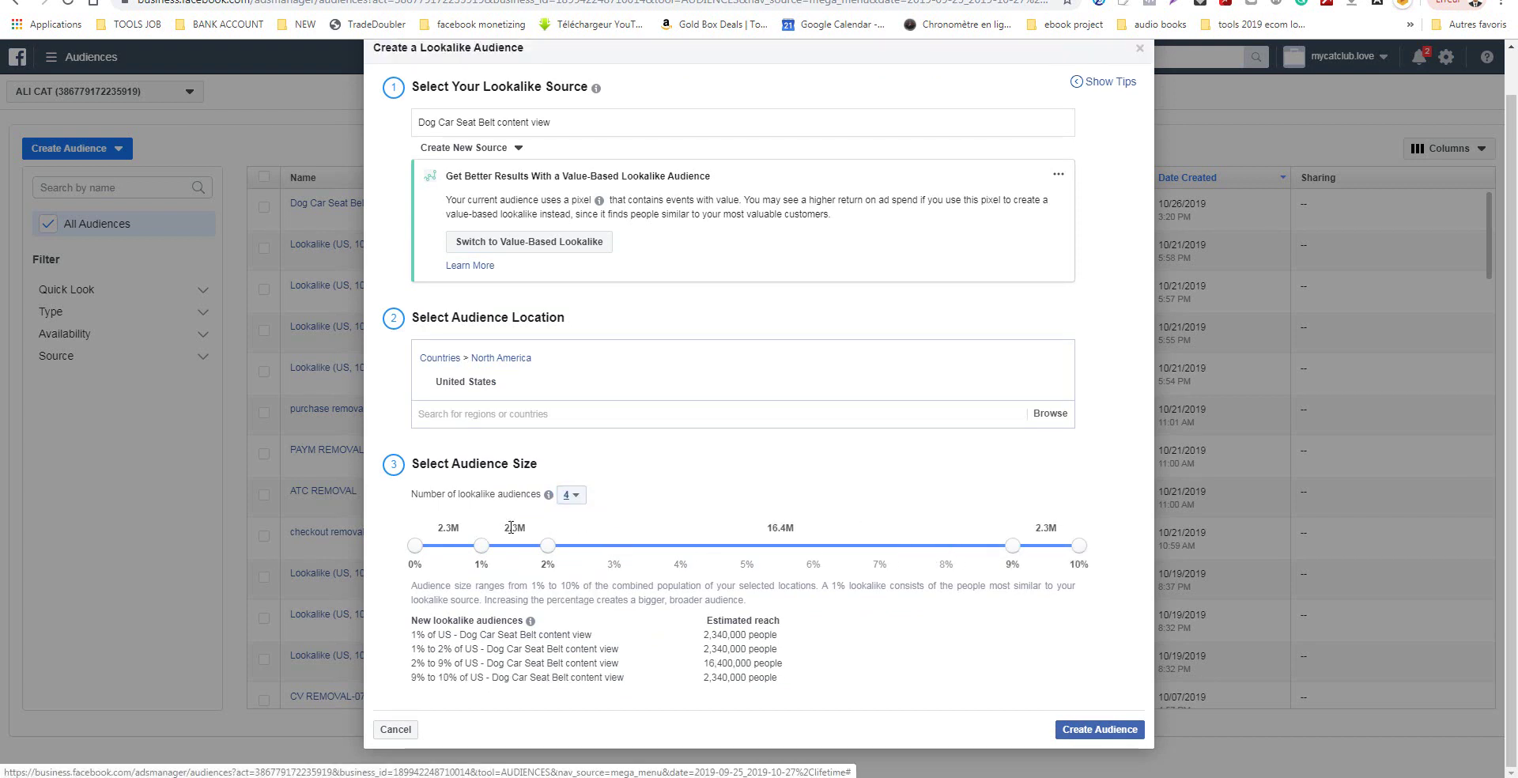
drag(549, 554, 946, 554)
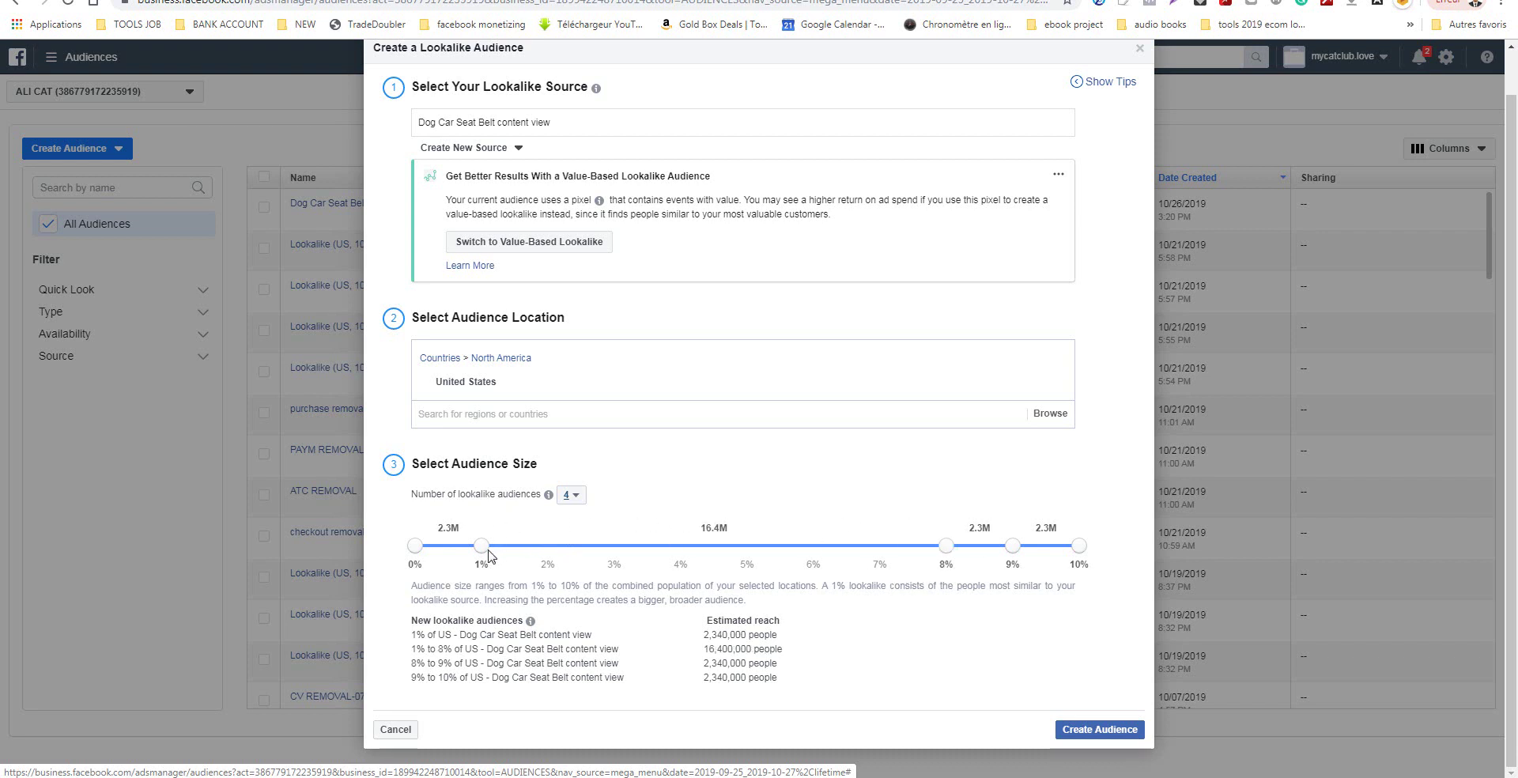
drag(488, 556, 880, 554)
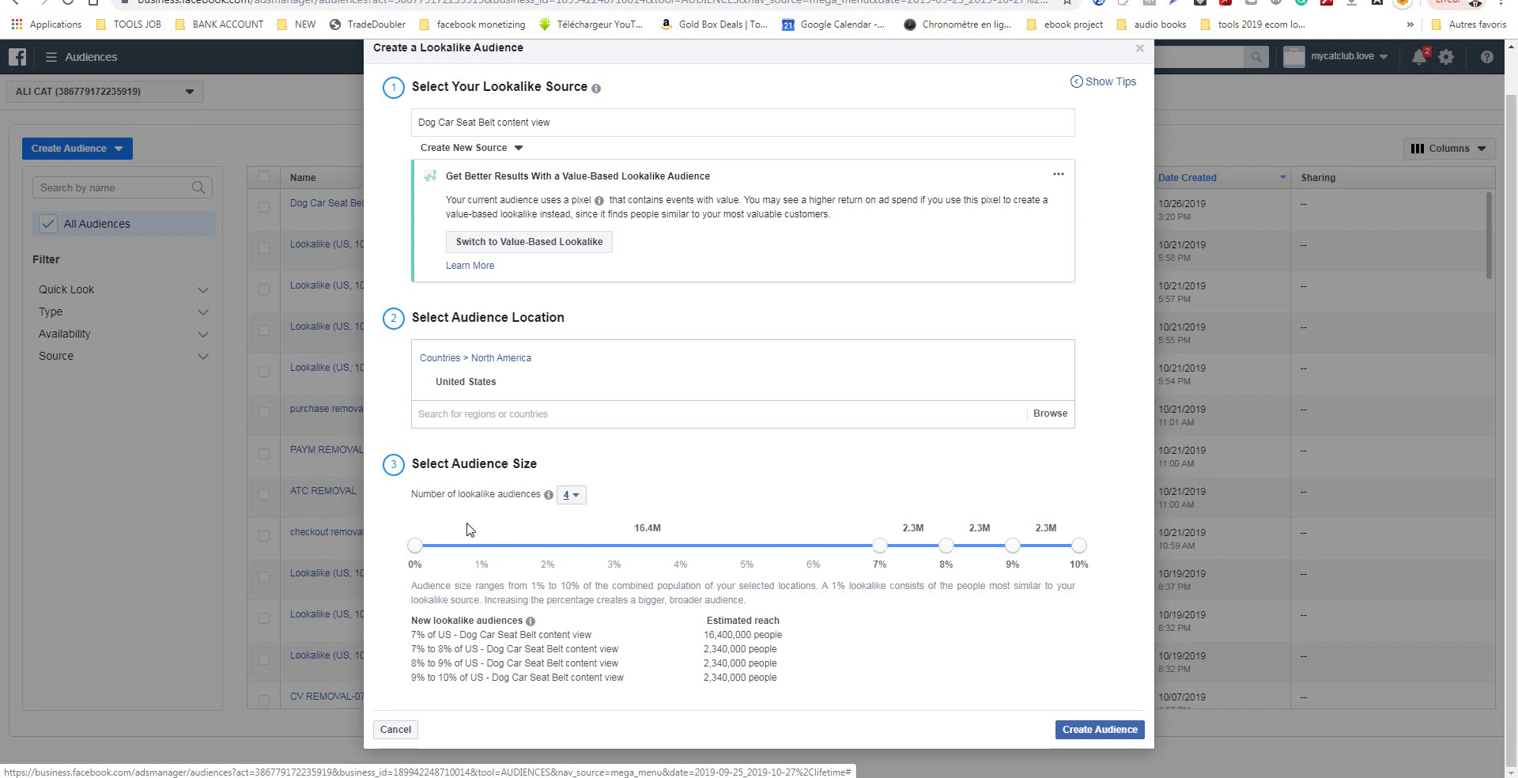
click(415, 547)
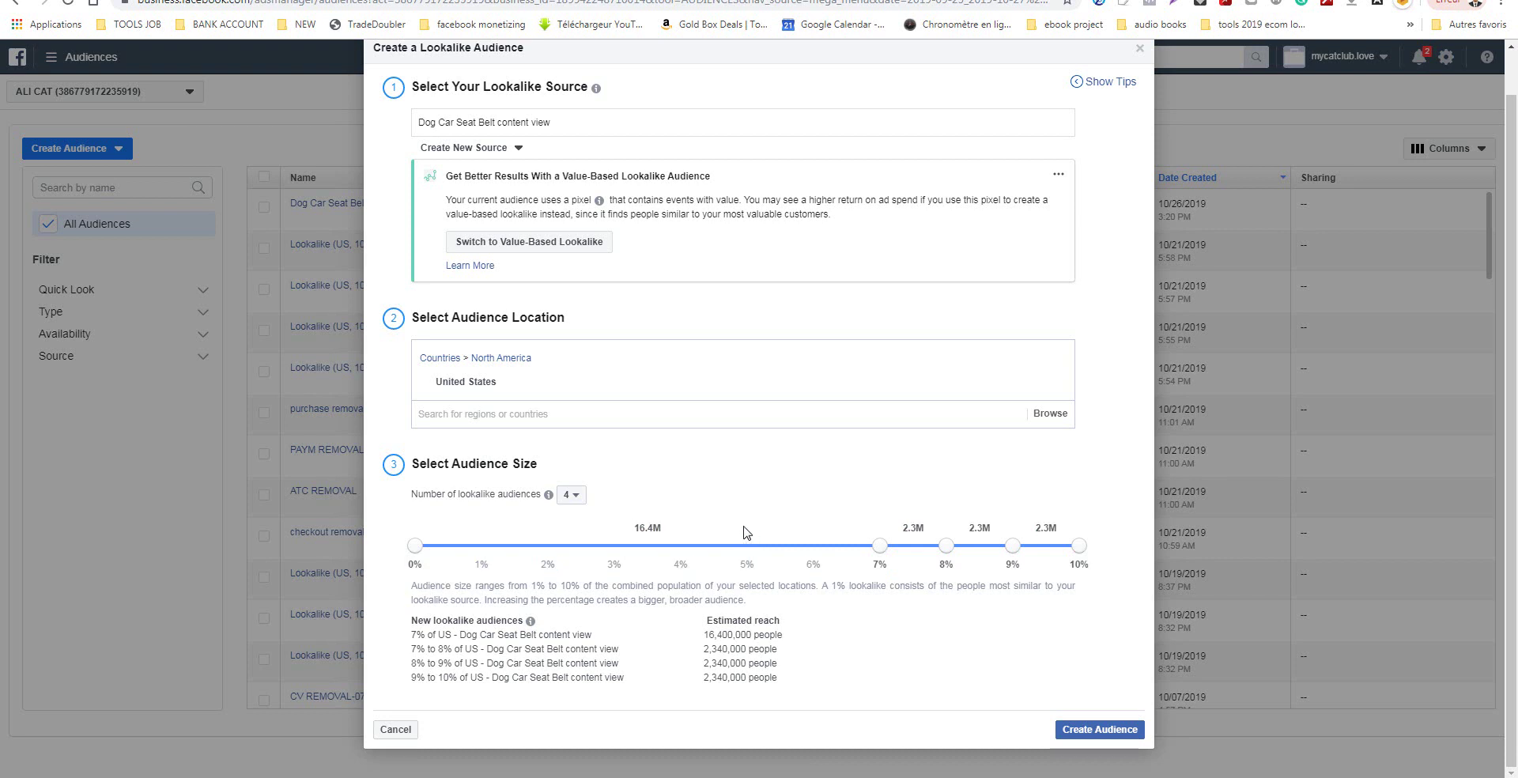
drag(415, 548, 801, 551)
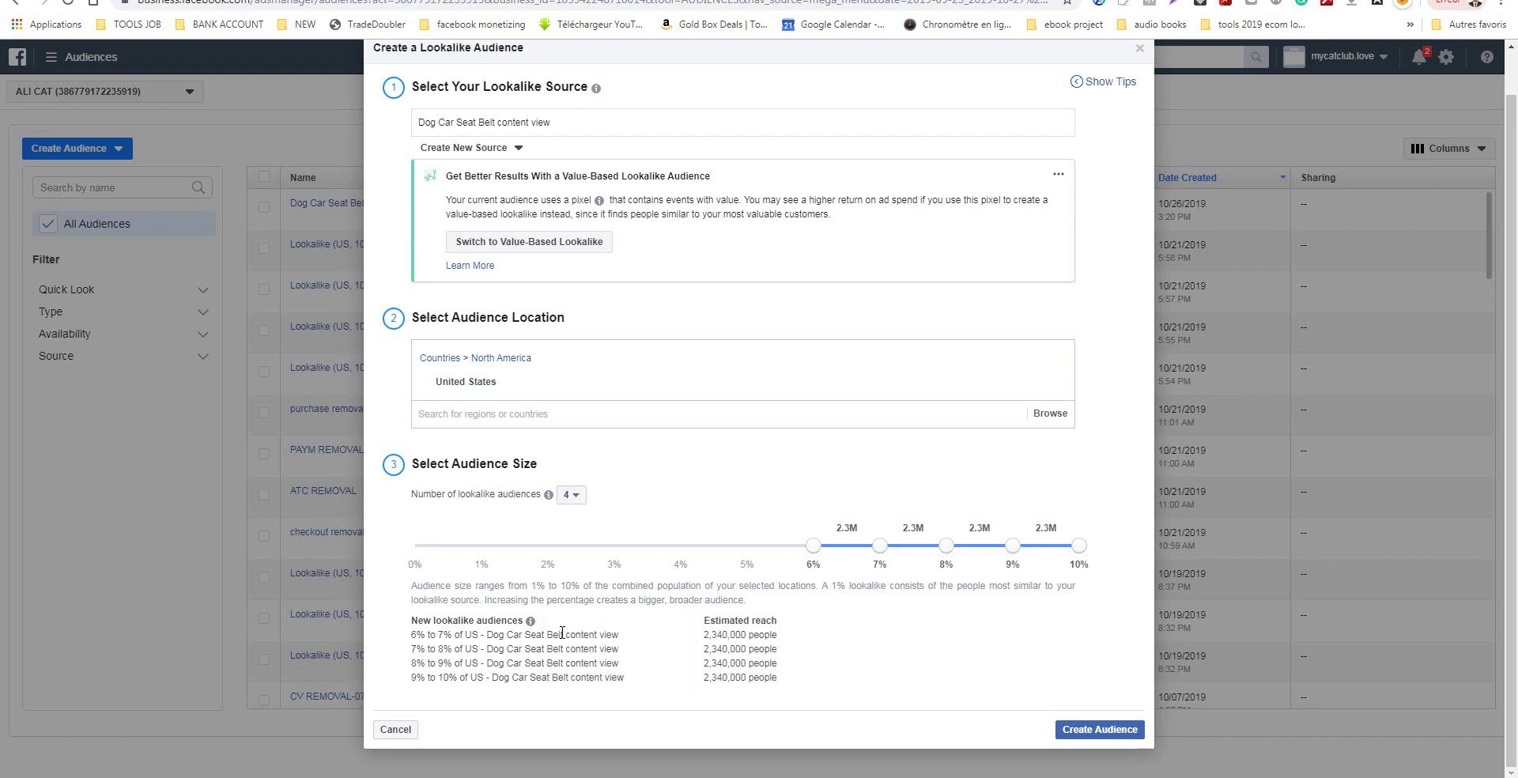
drag(419, 634, 611, 637)
click(633, 644)
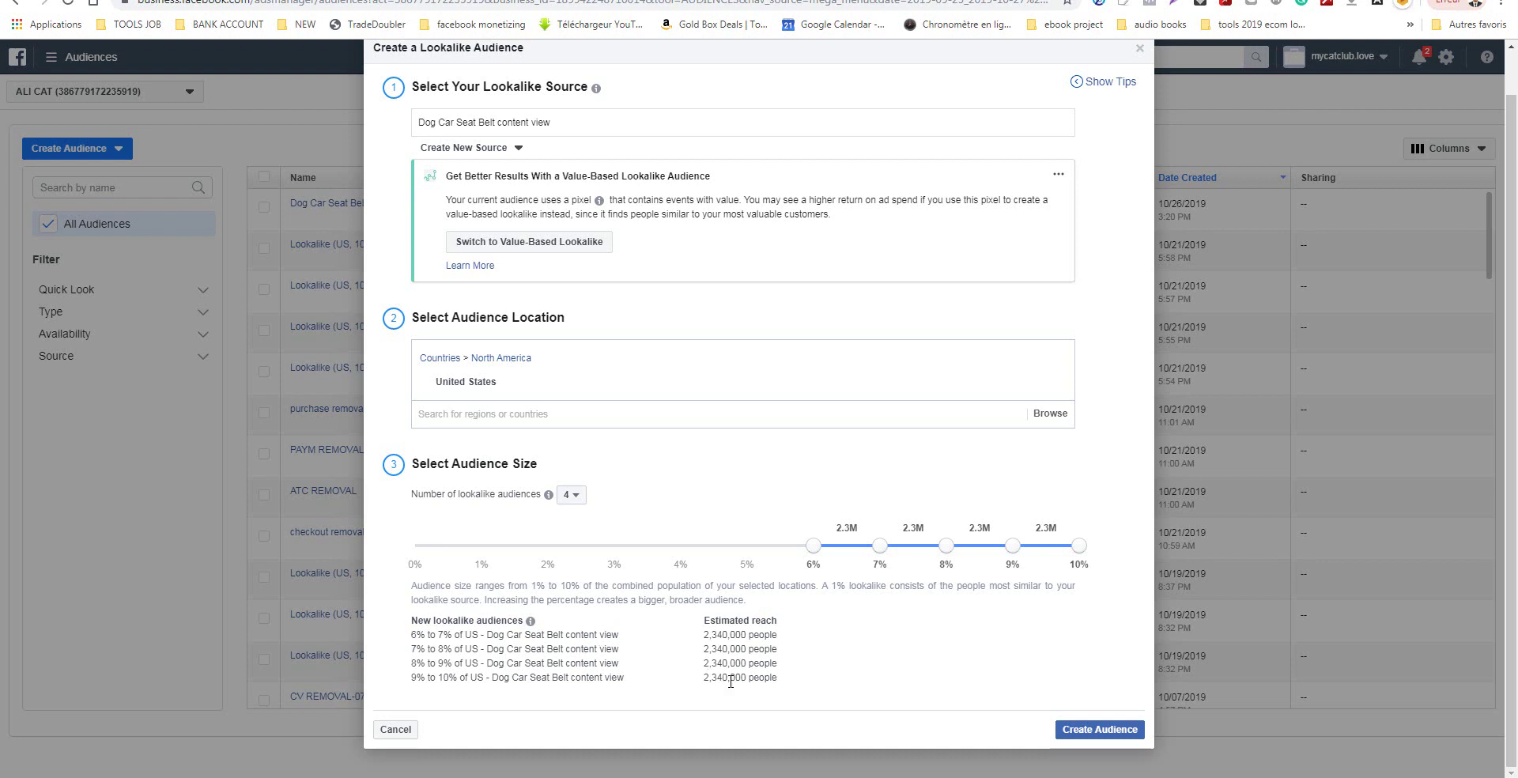
Return to one lookalike audience, set its range to 0%–10%, and create it.
click(572, 496)
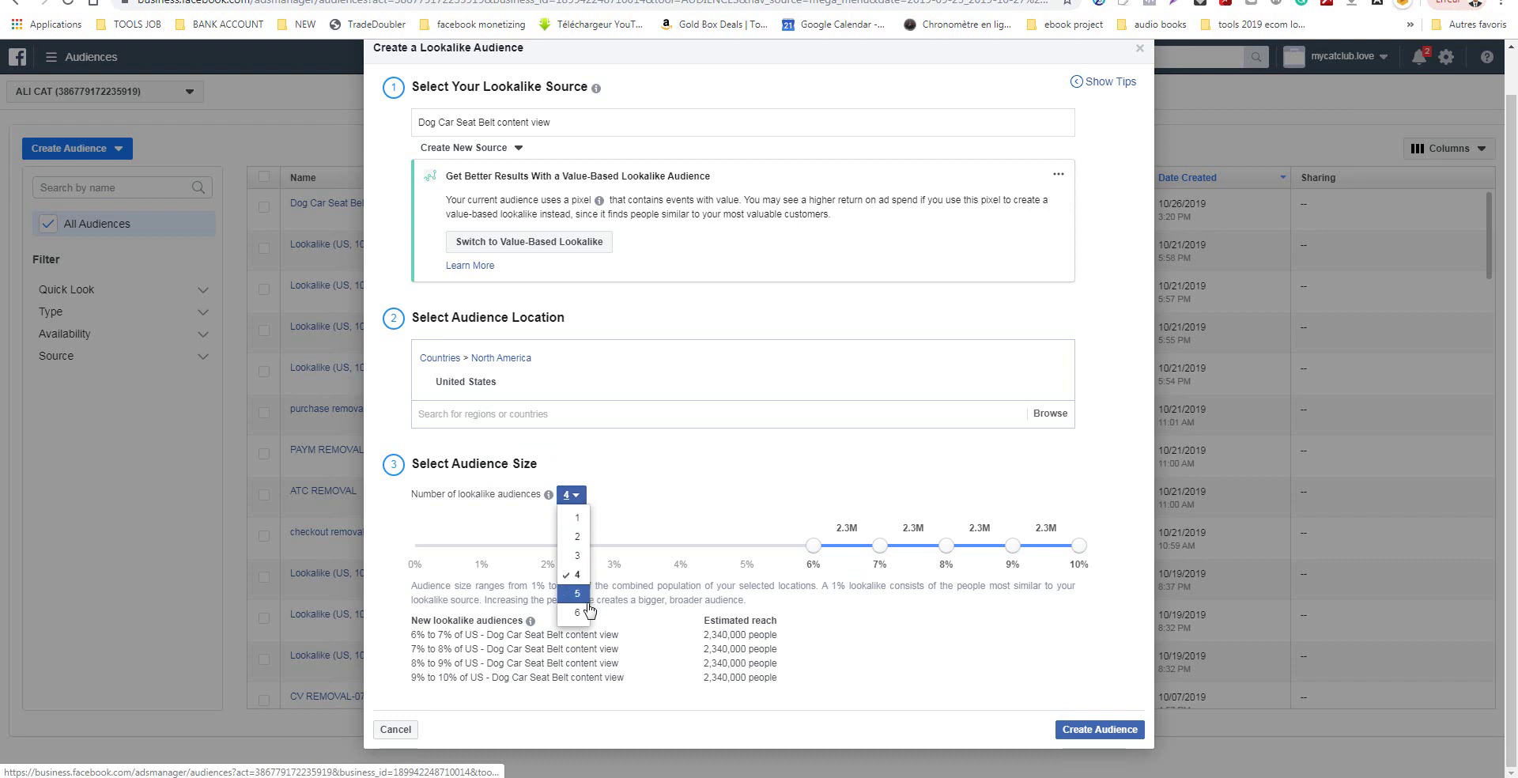
click(578, 518)
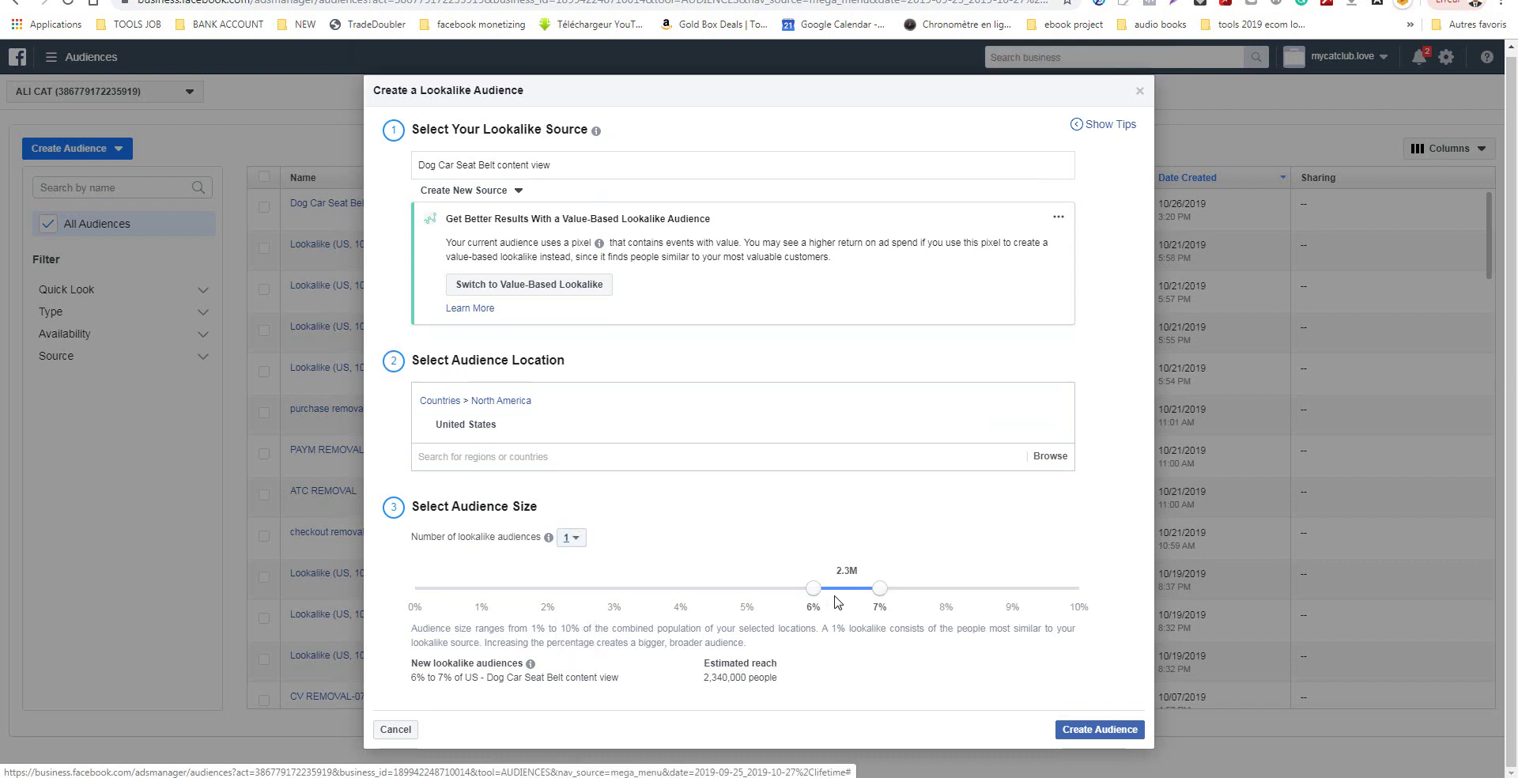
drag(813, 589, 414, 589)
drag(877, 593, 1079, 604)
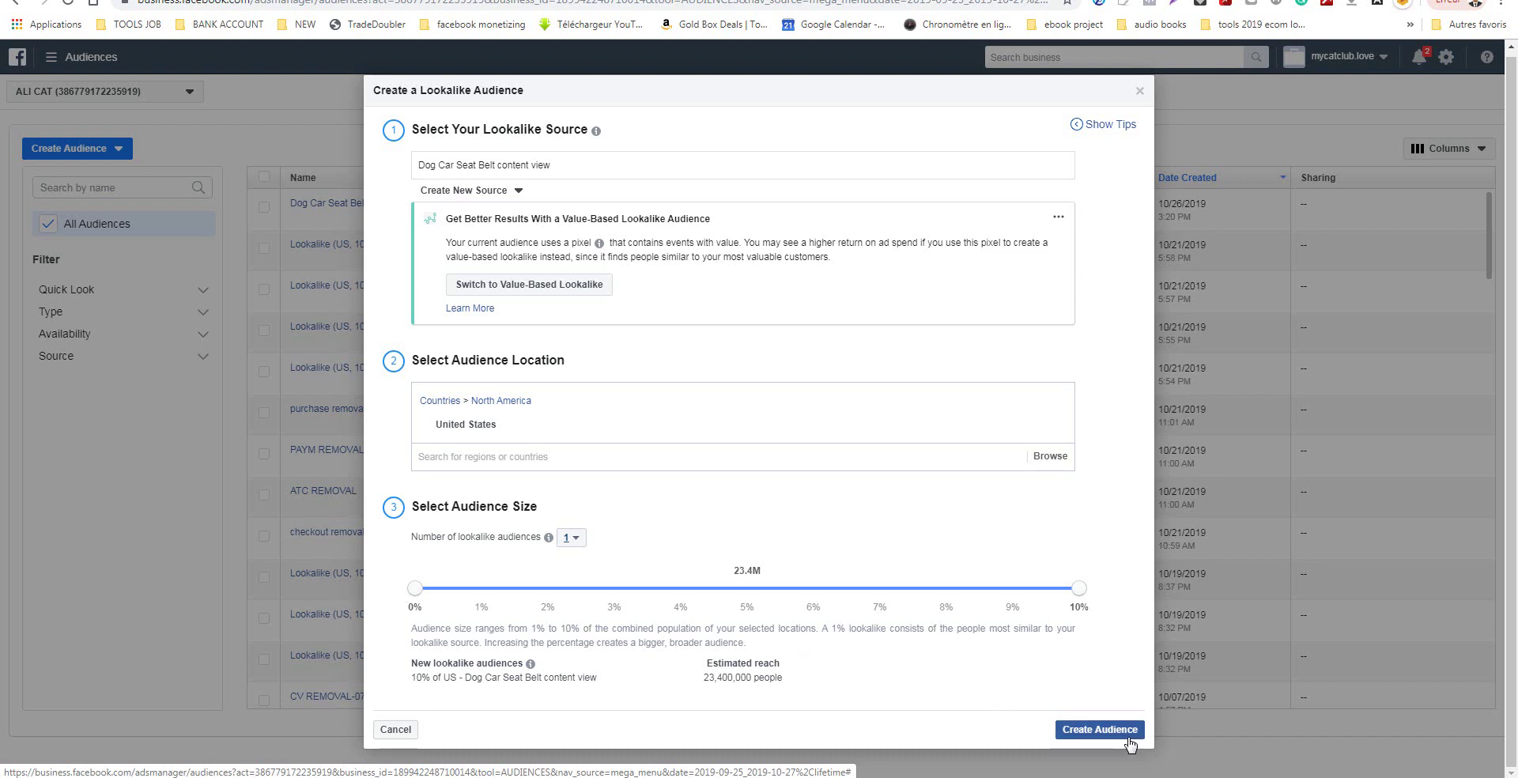
click(1099, 729)
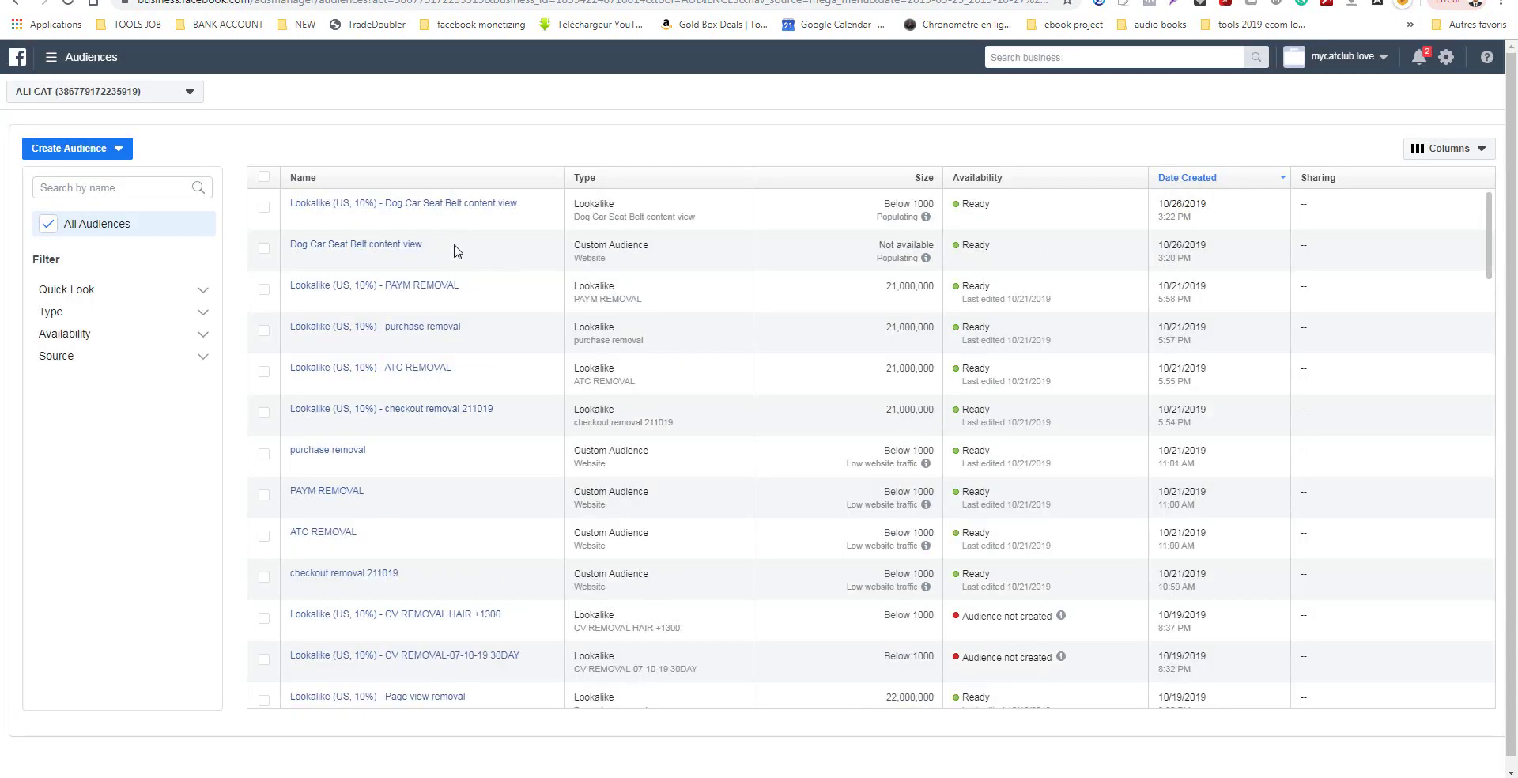
Compare the sizes of the two Dog Car Seat Belt audiences with the existing PAYM REMOVAL lookalike in the list.
mouse_move(352, 254)
drag(364, 260, 891, 271)
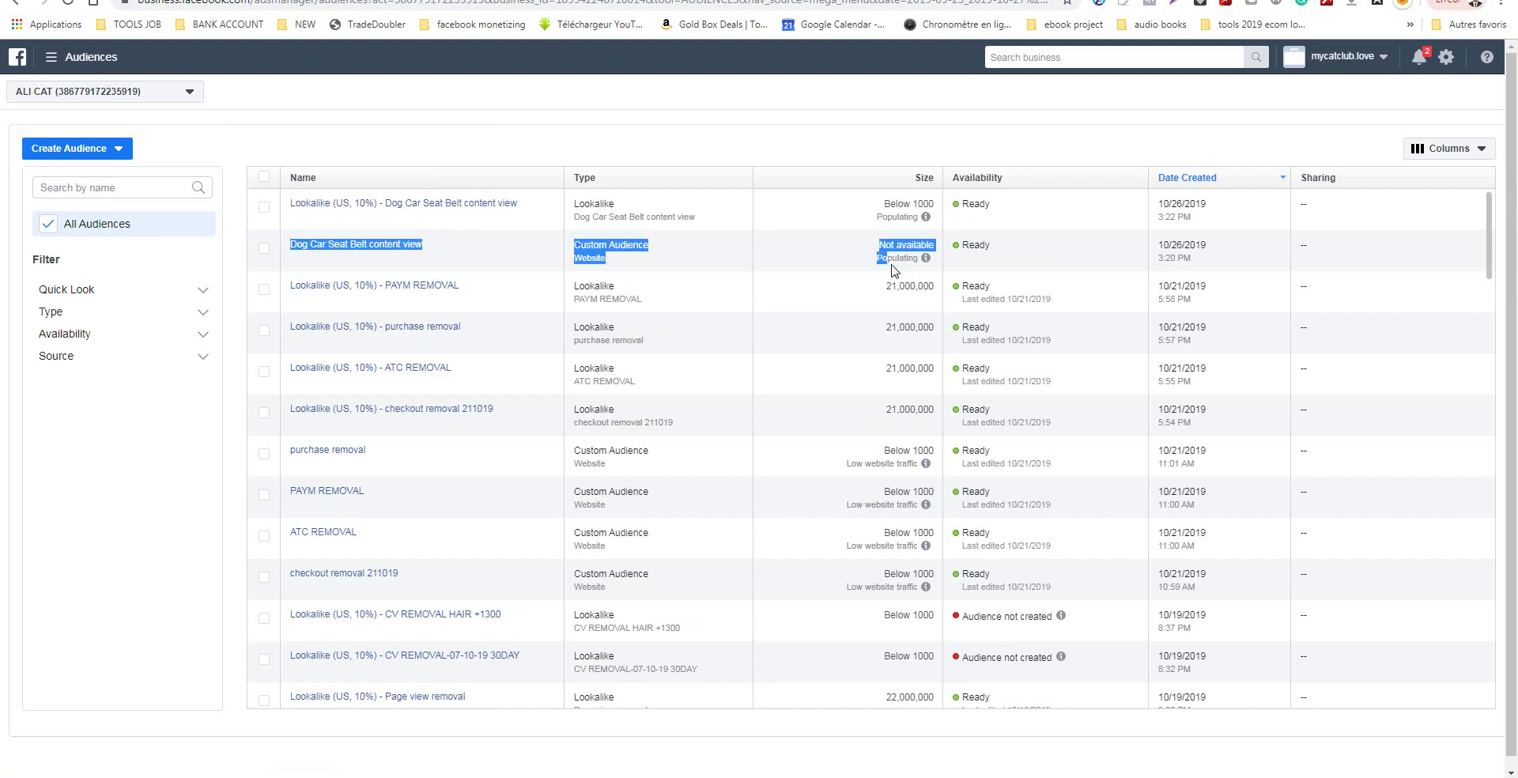
click(846, 268)
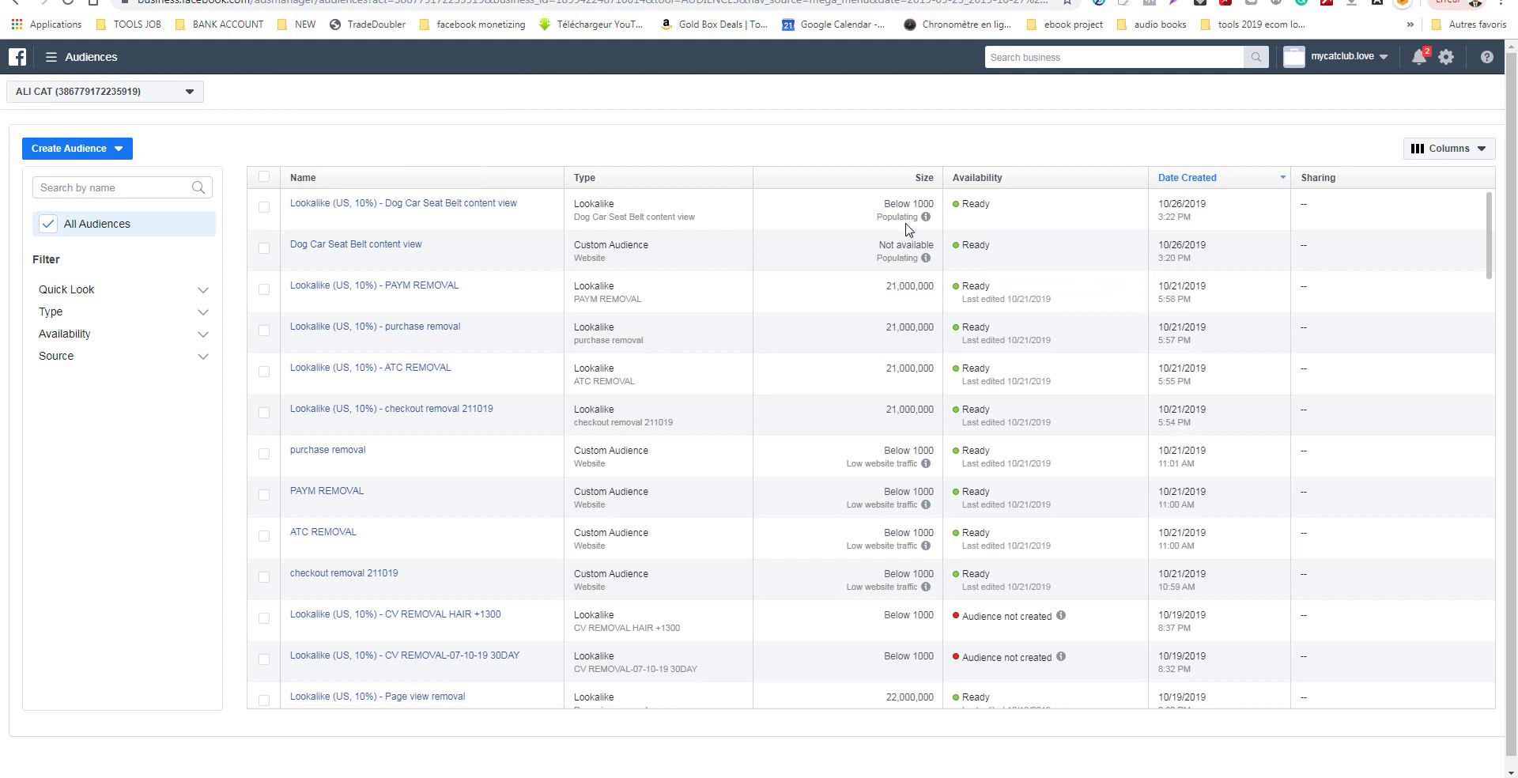
drag(934, 203, 881, 205)
drag(877, 288, 931, 290)
Try to delete both Dog Car Seat Belt audiences, the 10% US lookalike and its source custom audience.
click(273, 212)
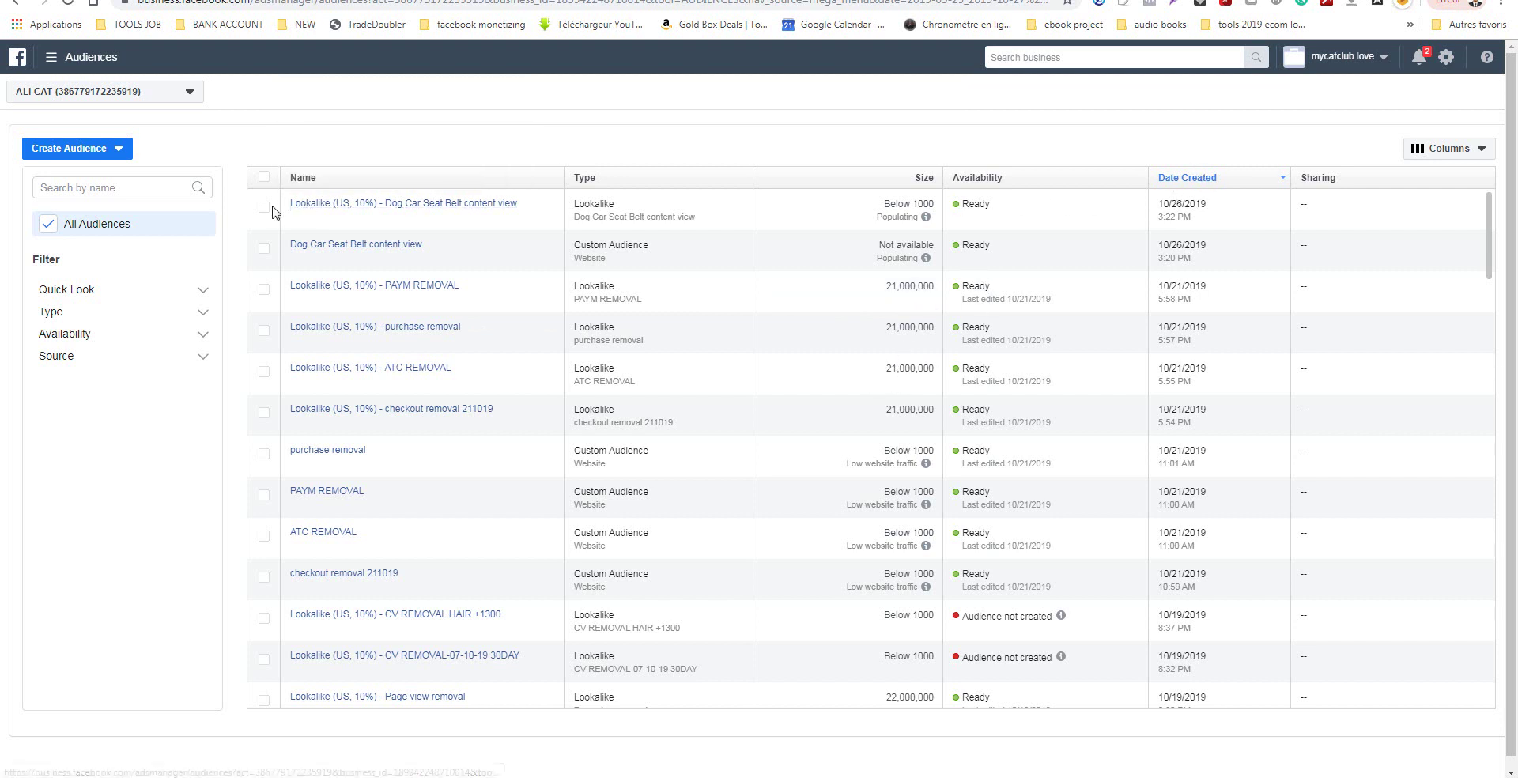
click(264, 207)
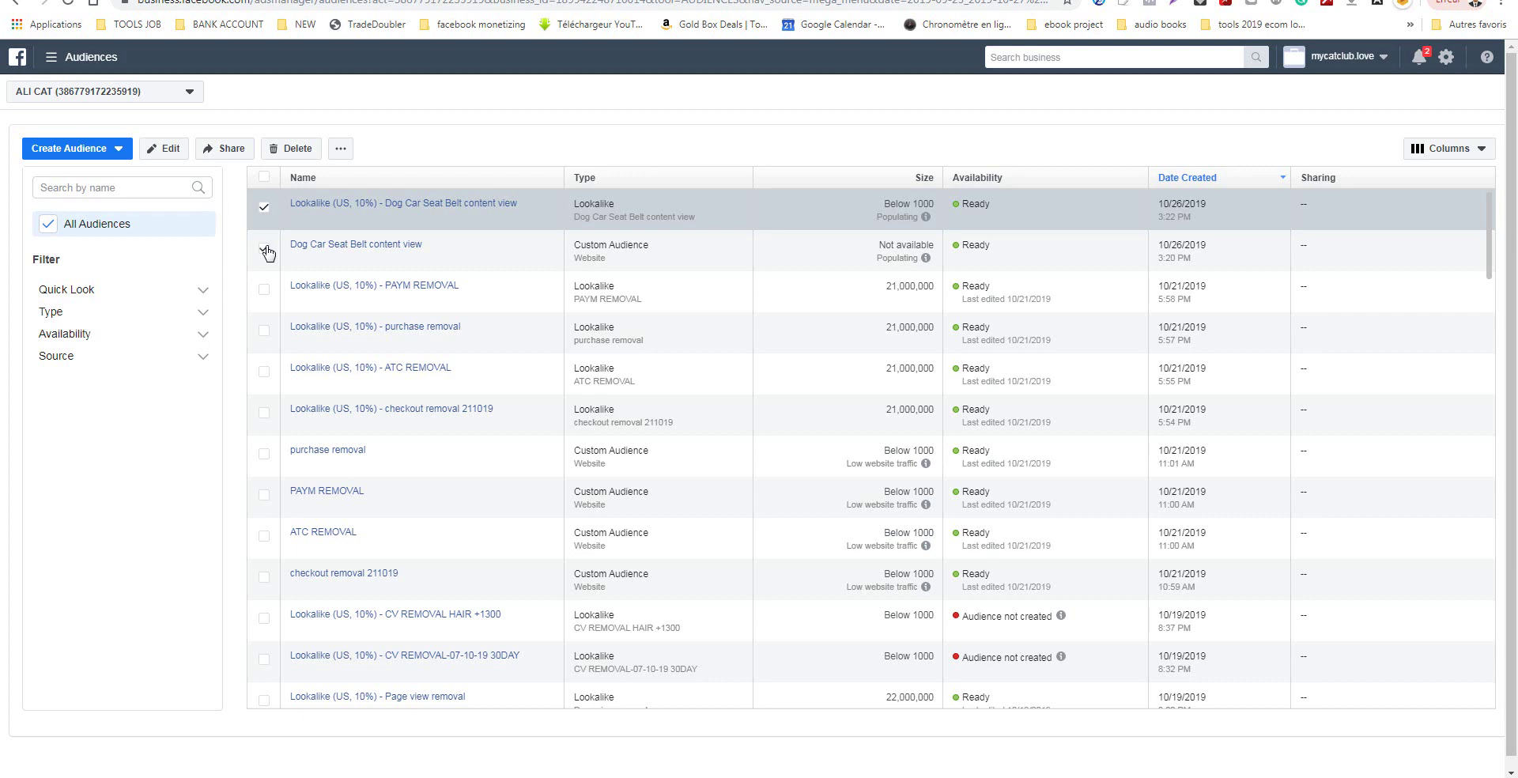
click(264, 248)
click(297, 150)
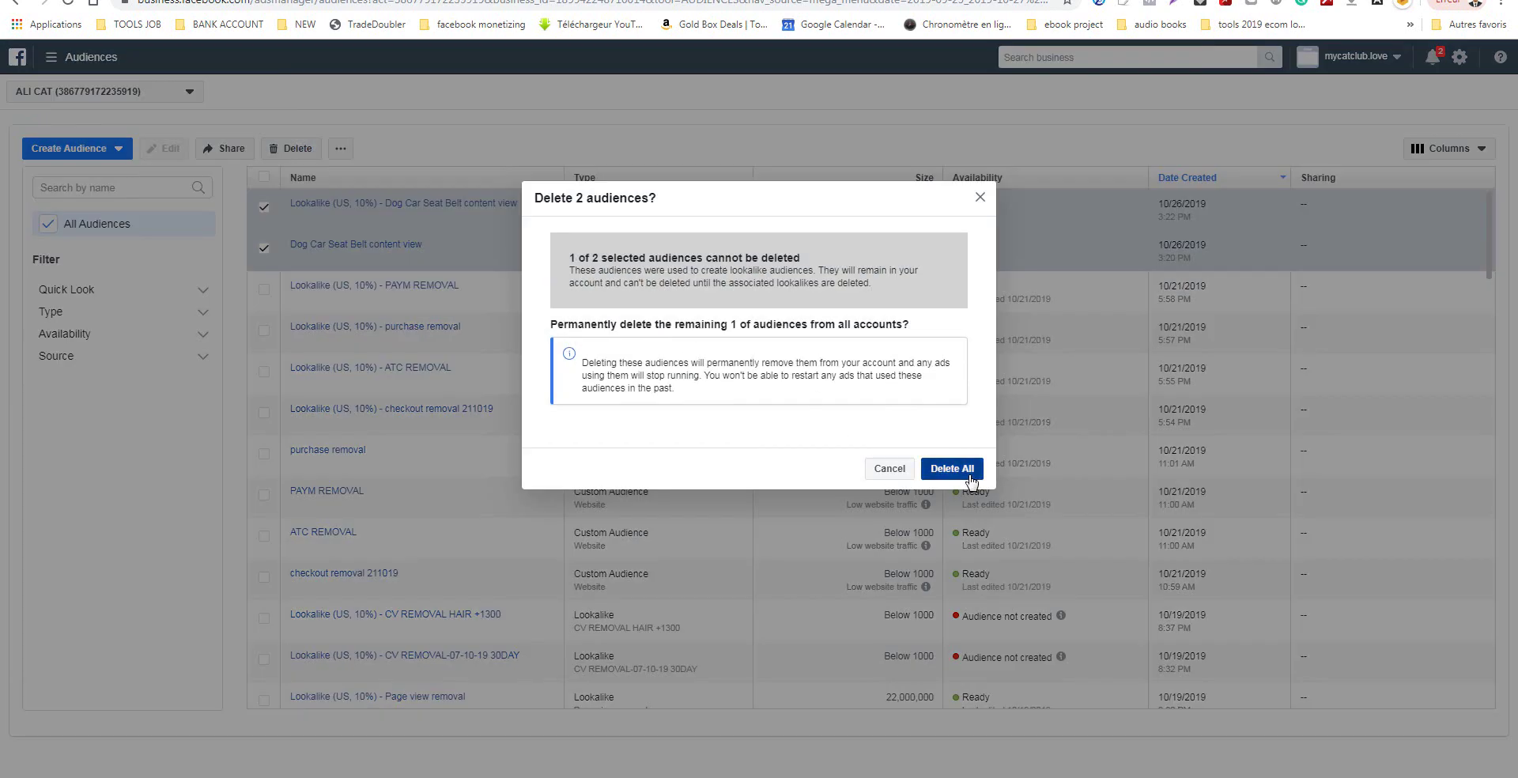
click(969, 477)
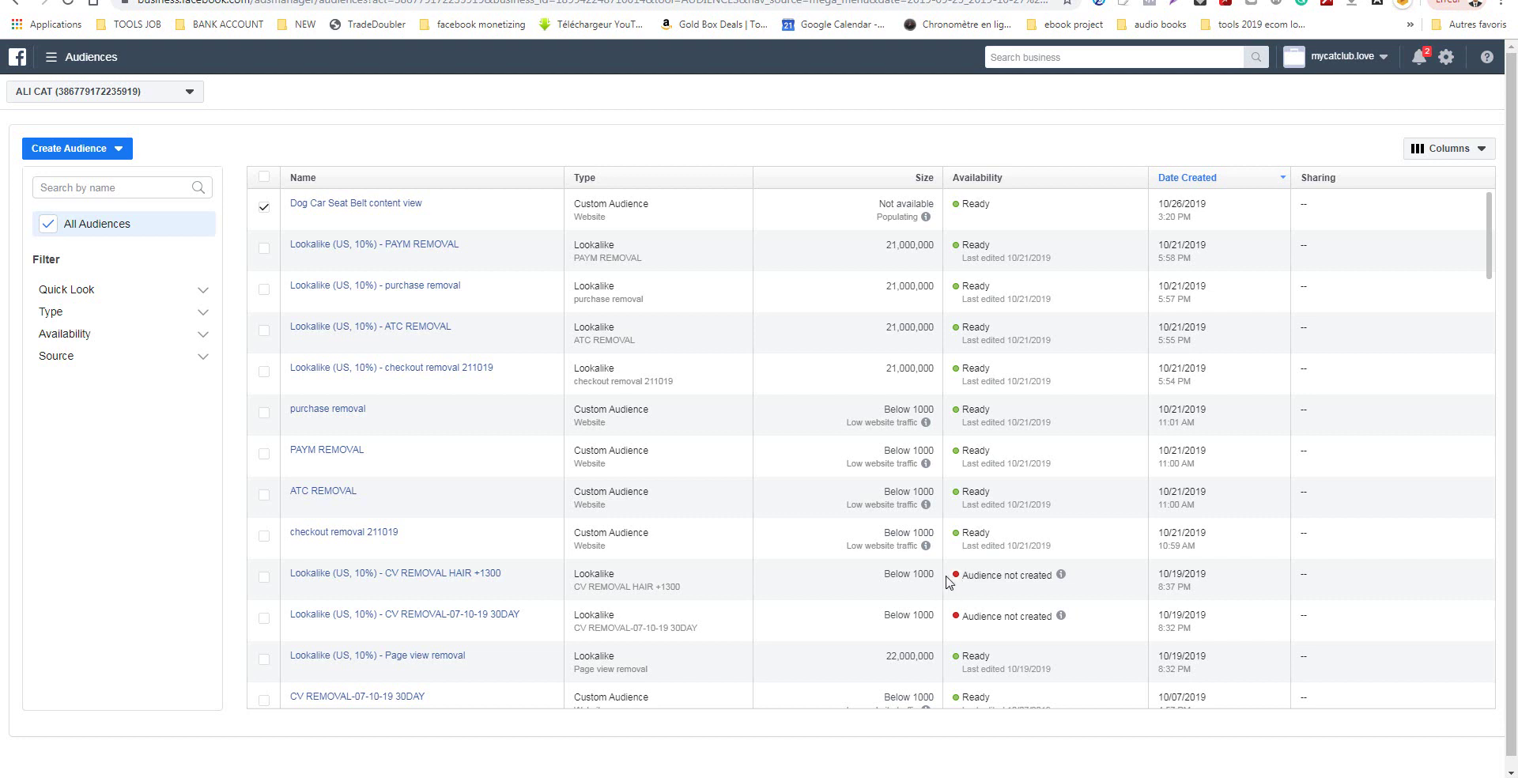
Examine the failed CV REMOVAL lookalikes' availability and the older TOP 25 Website lookalikes further down the audience list.
mouse_move(1062, 577)
scroll(848, 468, down, 3)
scroll(862, 474, down, 10)
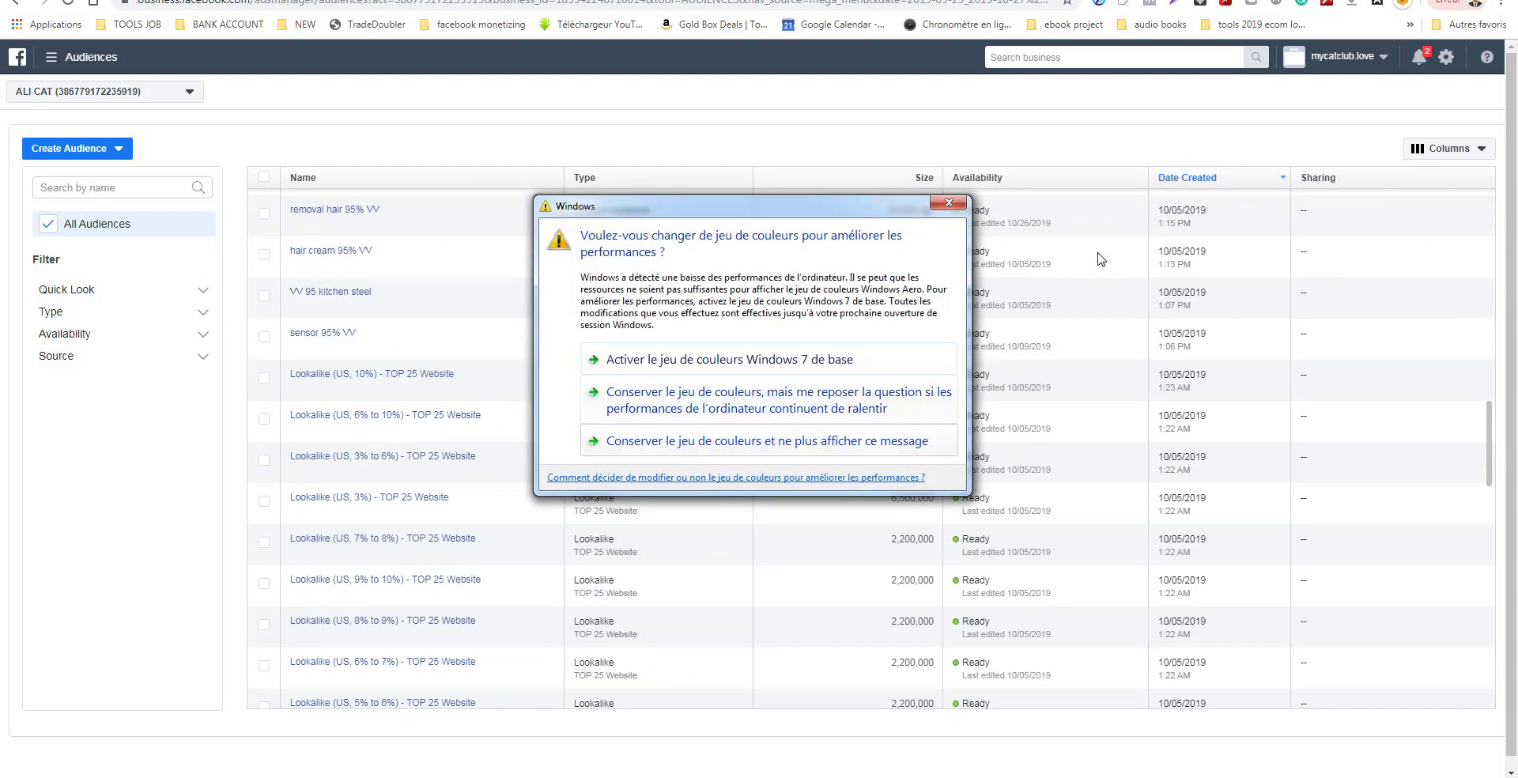
Dismiss the Windows colour scheme prompt and start a new website custom audience, opening its visitor criteria choices.
click(950, 203)
scroll(586, 444, up, 10)
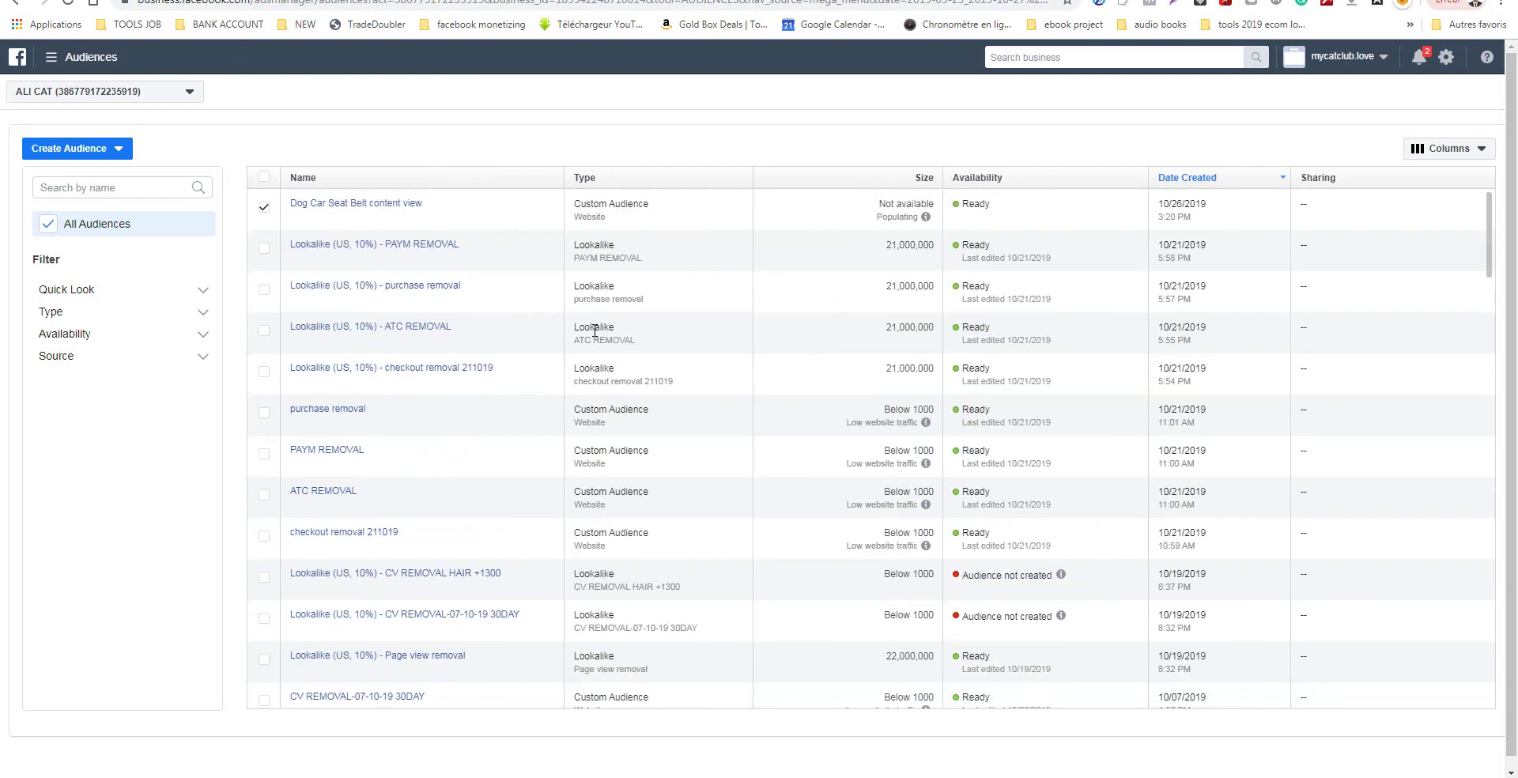
click(117, 151)
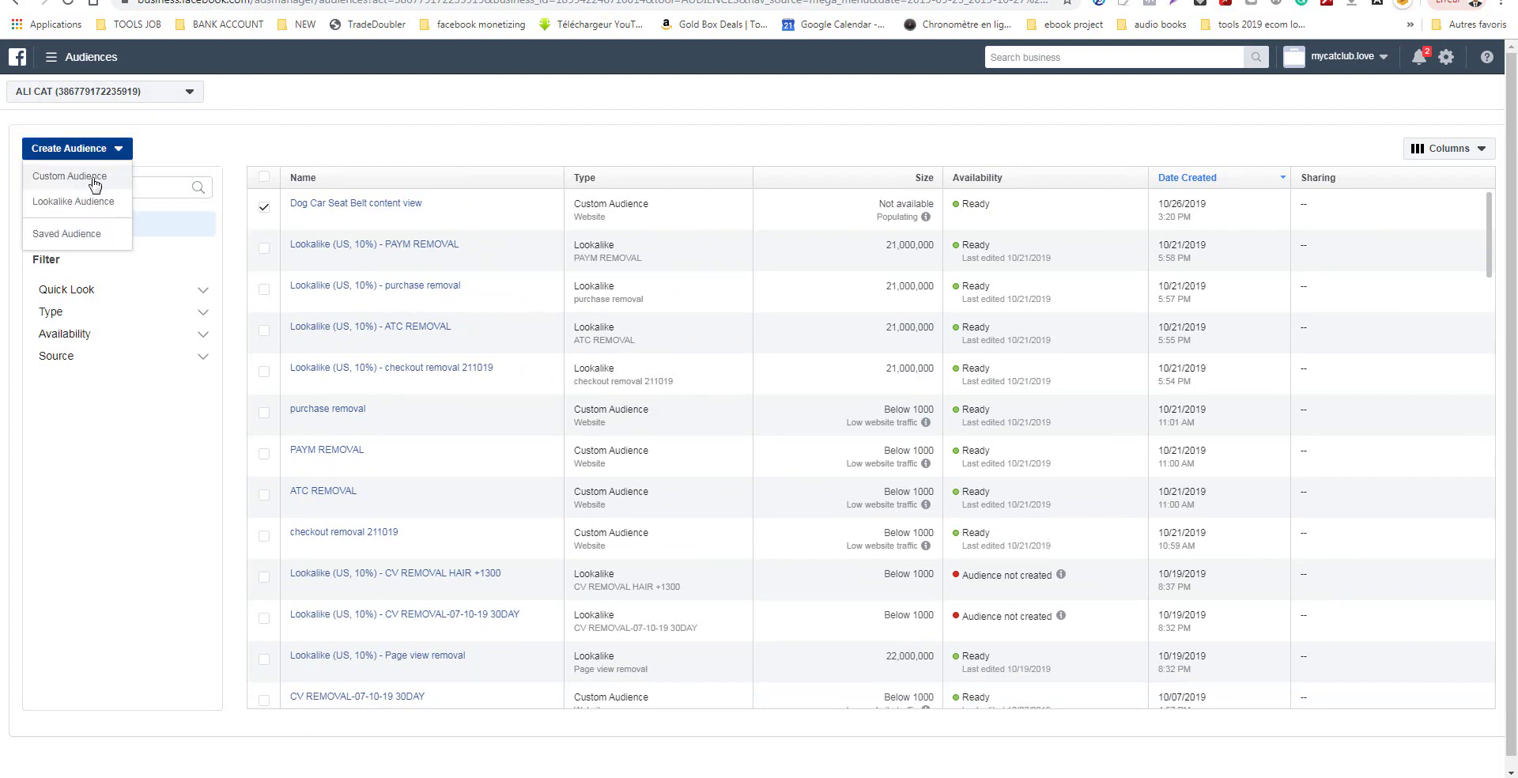
click(89, 178)
click(467, 211)
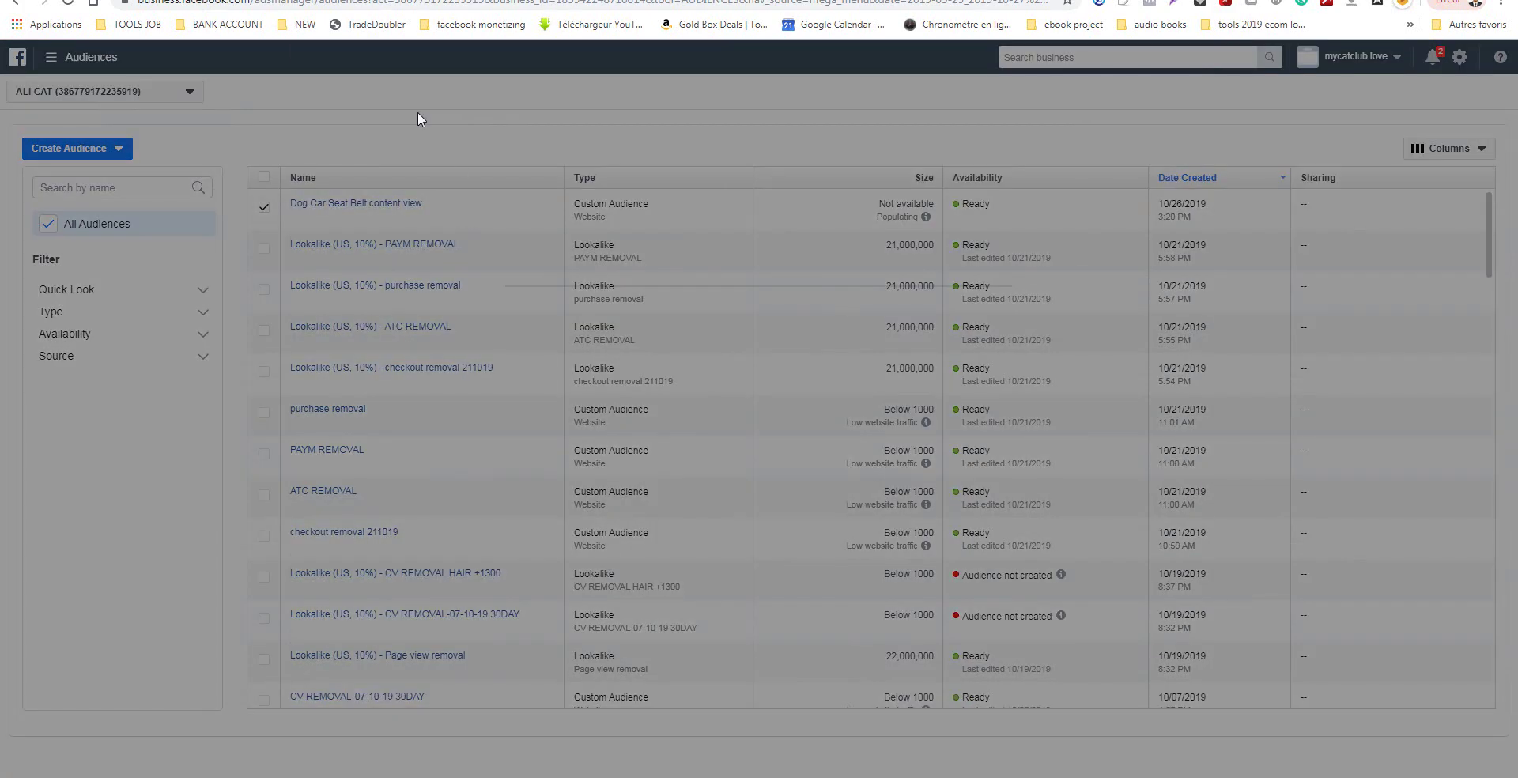
click(528, 304)
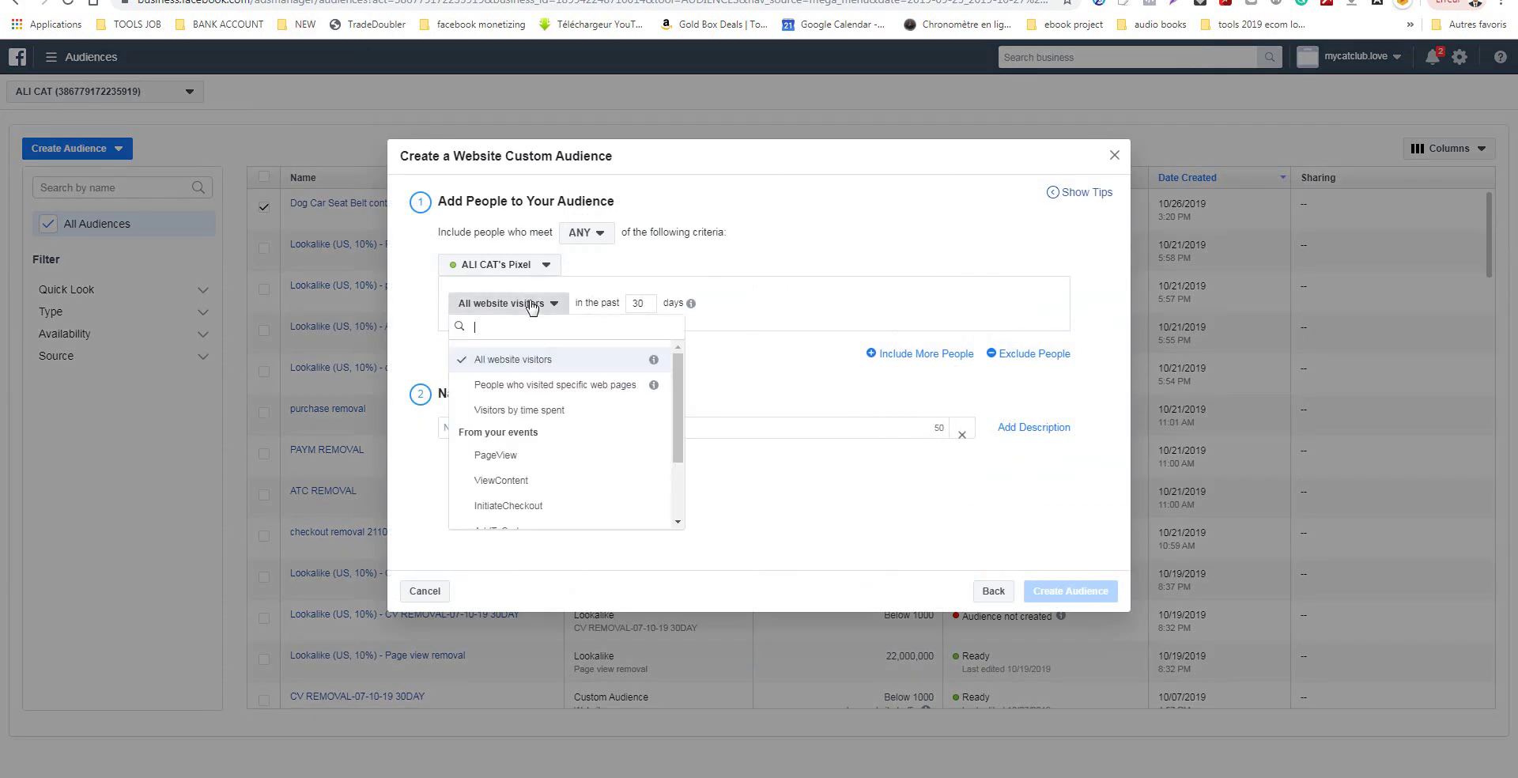
Copy the Dog Car Seat Belt's content_ids value from Facebook Pixel Helper on its product page, and return to the audience form.
key(ctrl+Tab)
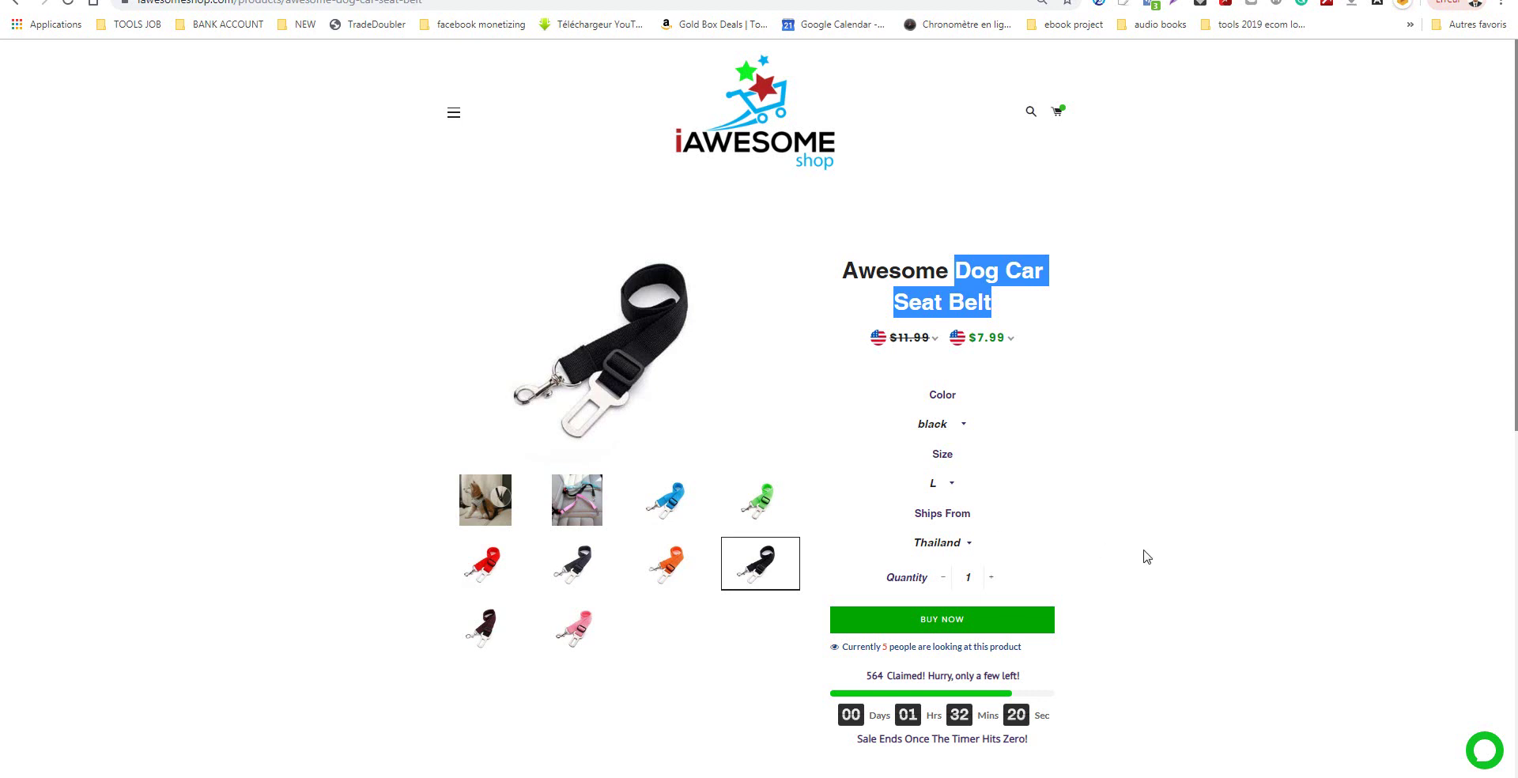
click(1237, 434)
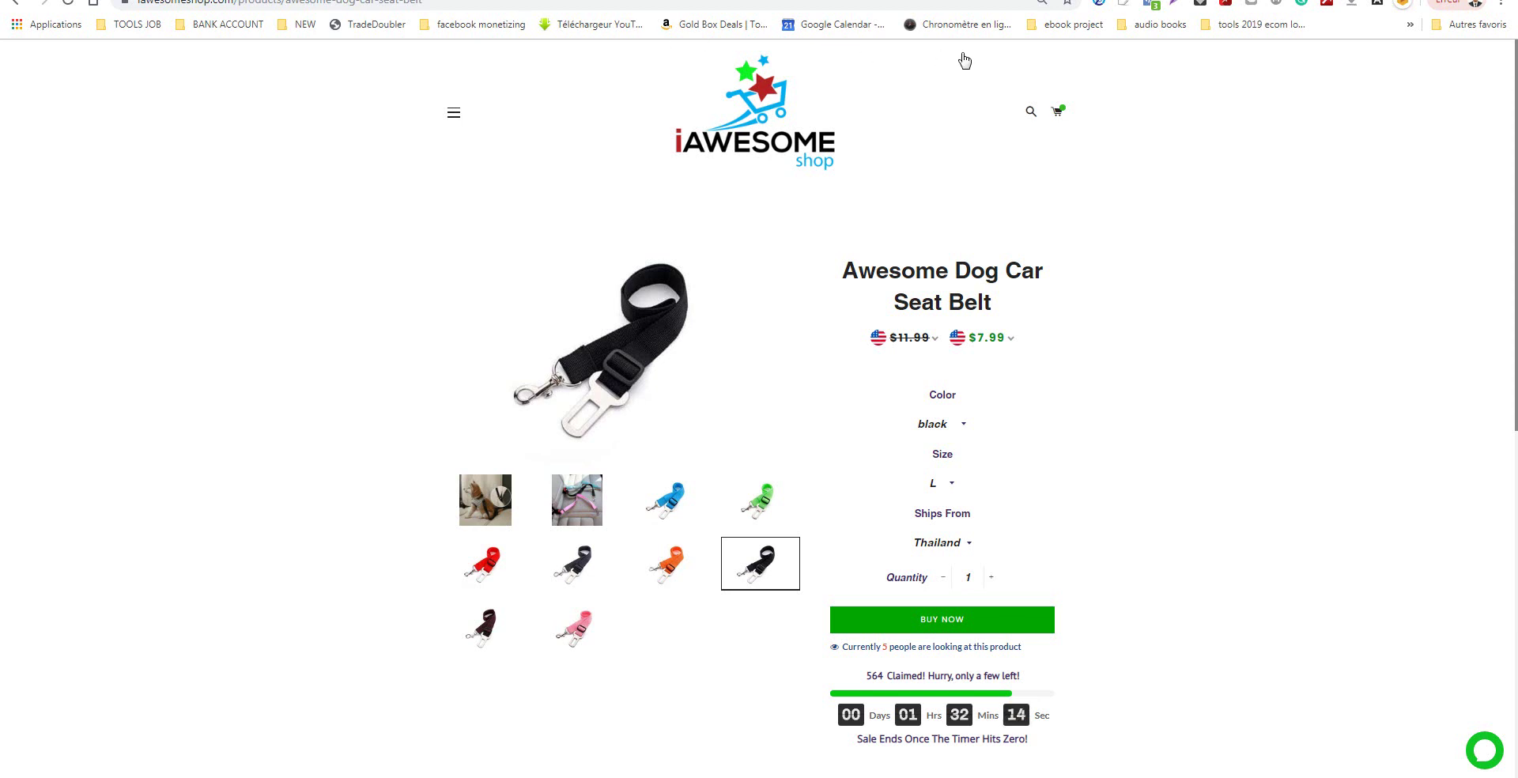
click(1151, 4)
double_click(955, 326)
right_click(955, 324)
click(1020, 336)
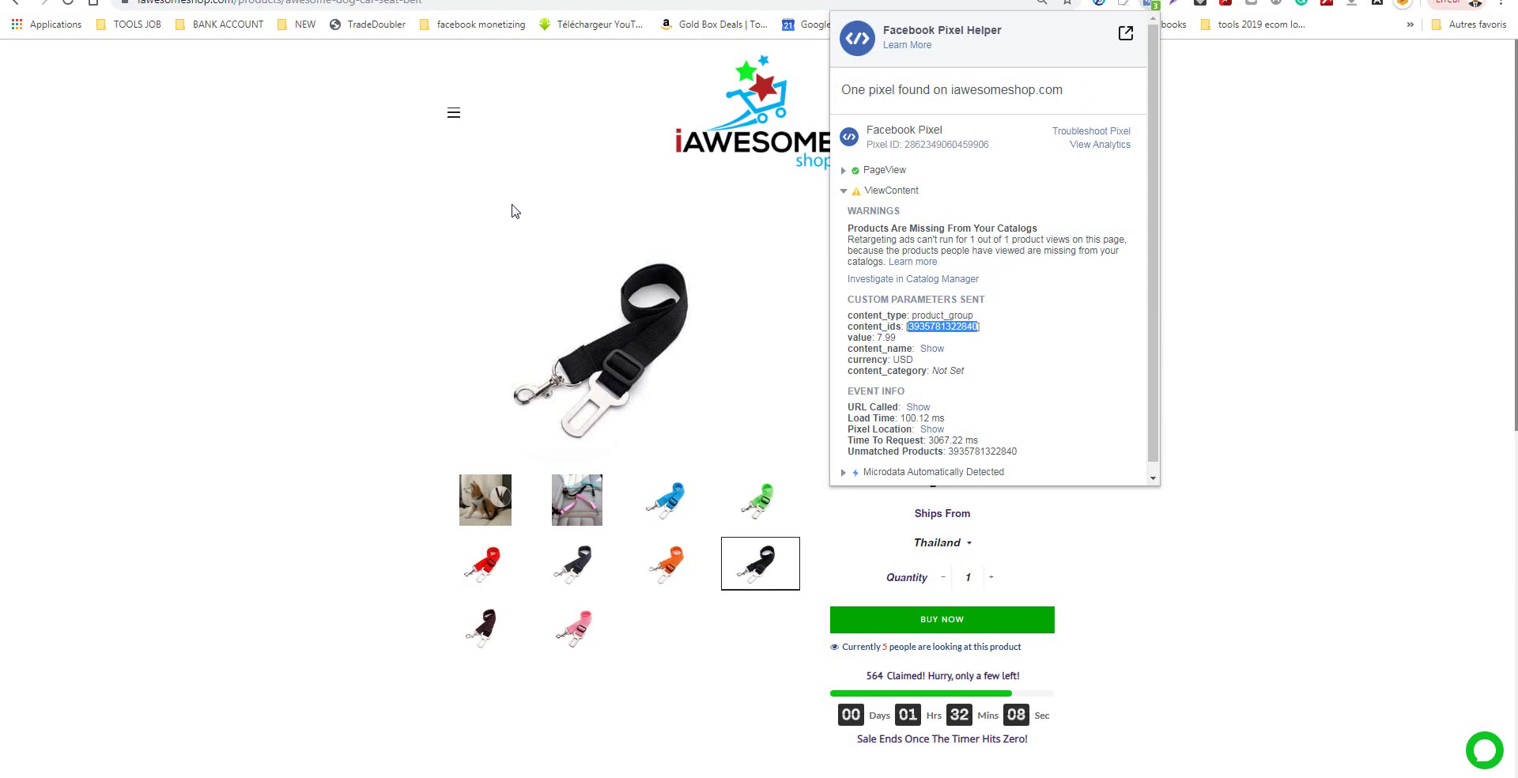
key(ctrl+Tab)
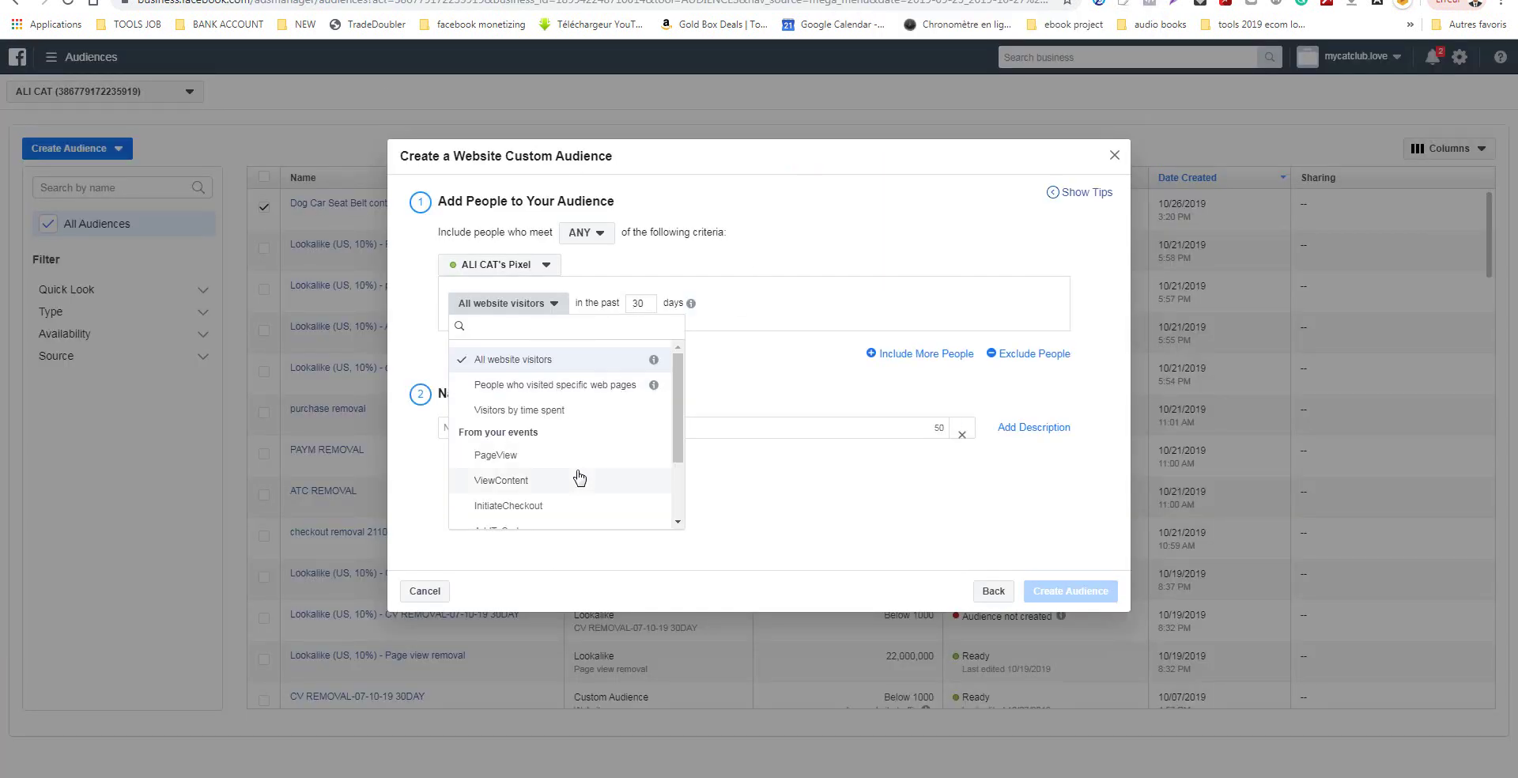
Try Visitors by time spent, All website visitors and People who visited specific web pages as the audience criterion.
click(665, 413)
click(539, 312)
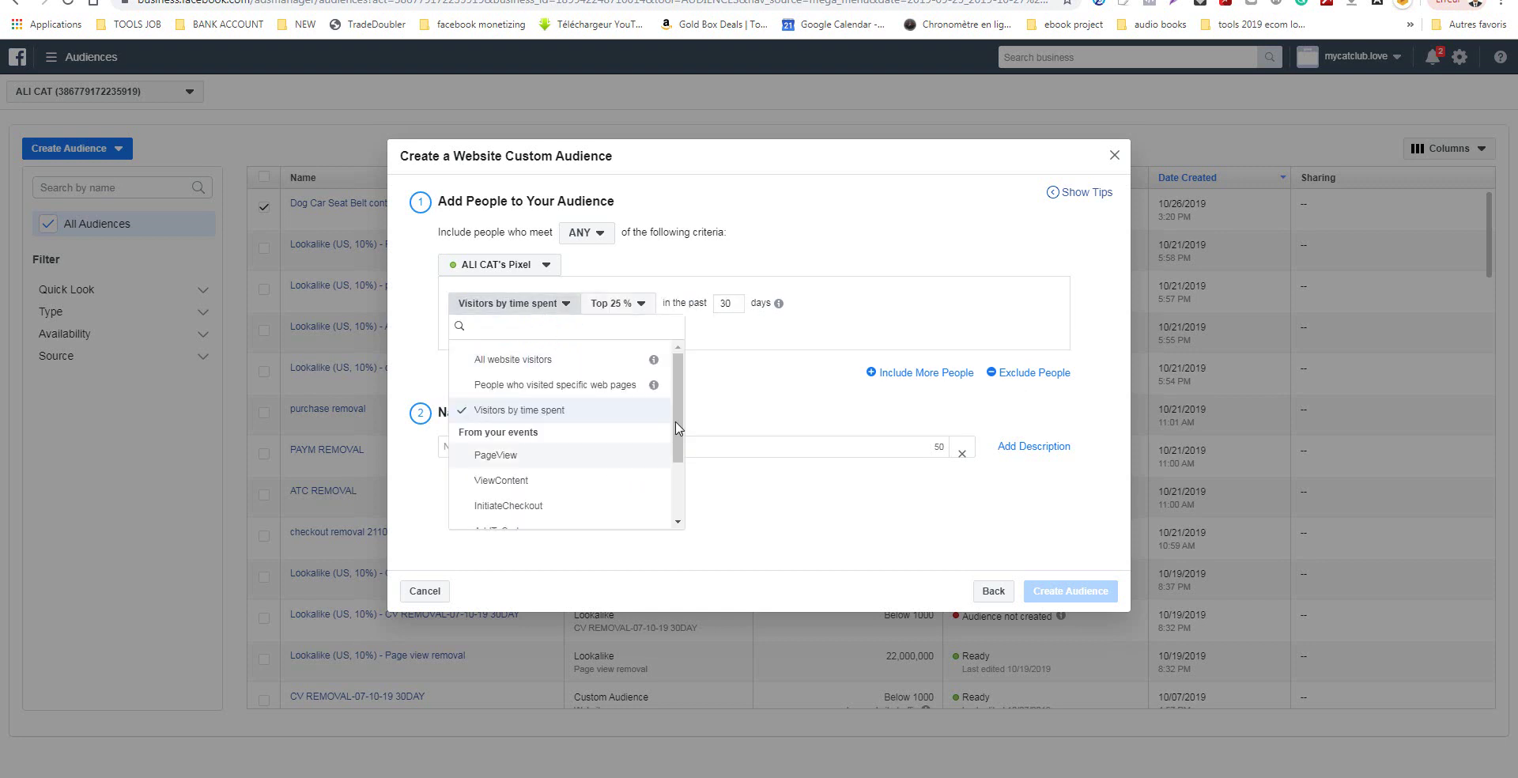
scroll(638, 473, down, 3)
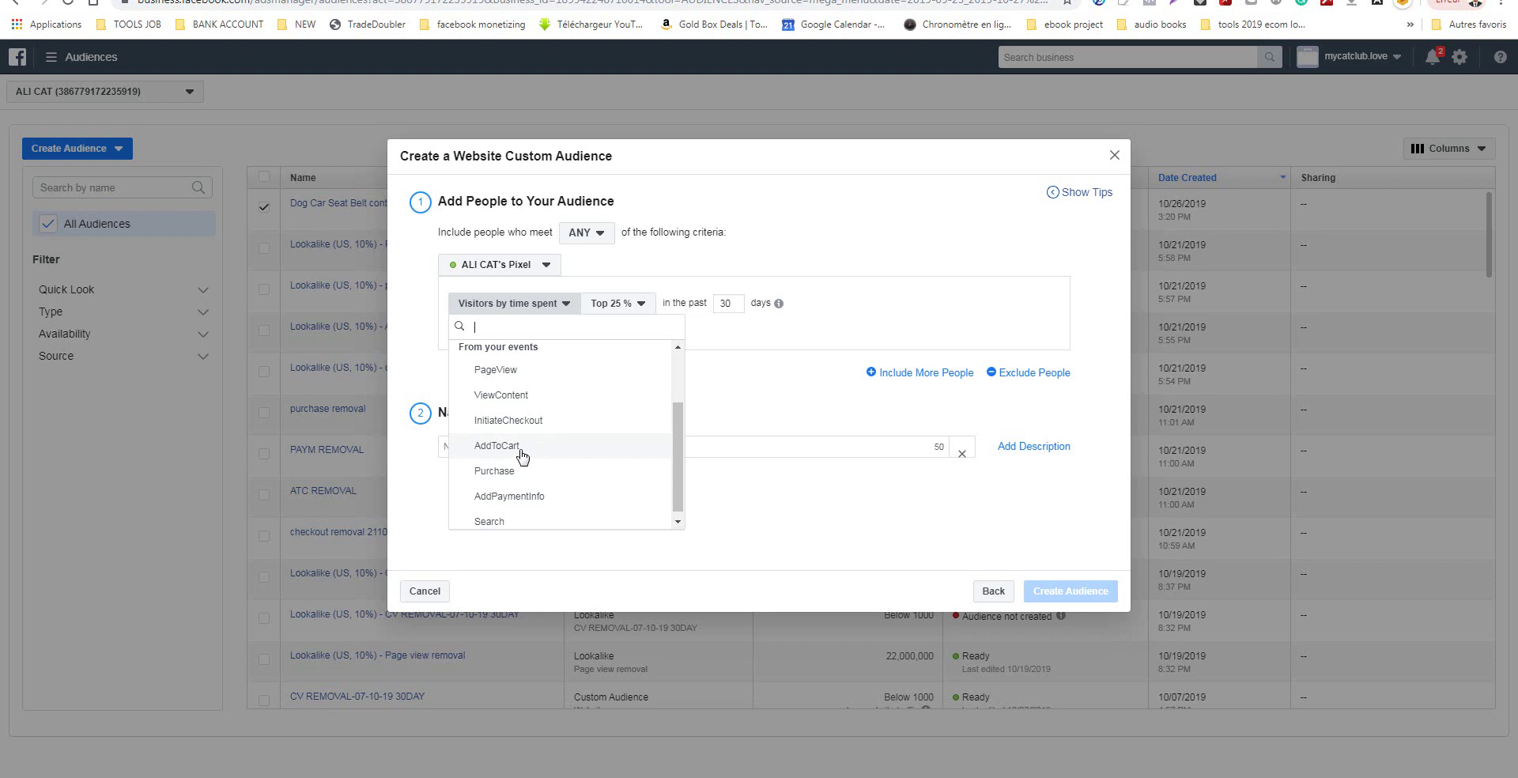
click(774, 340)
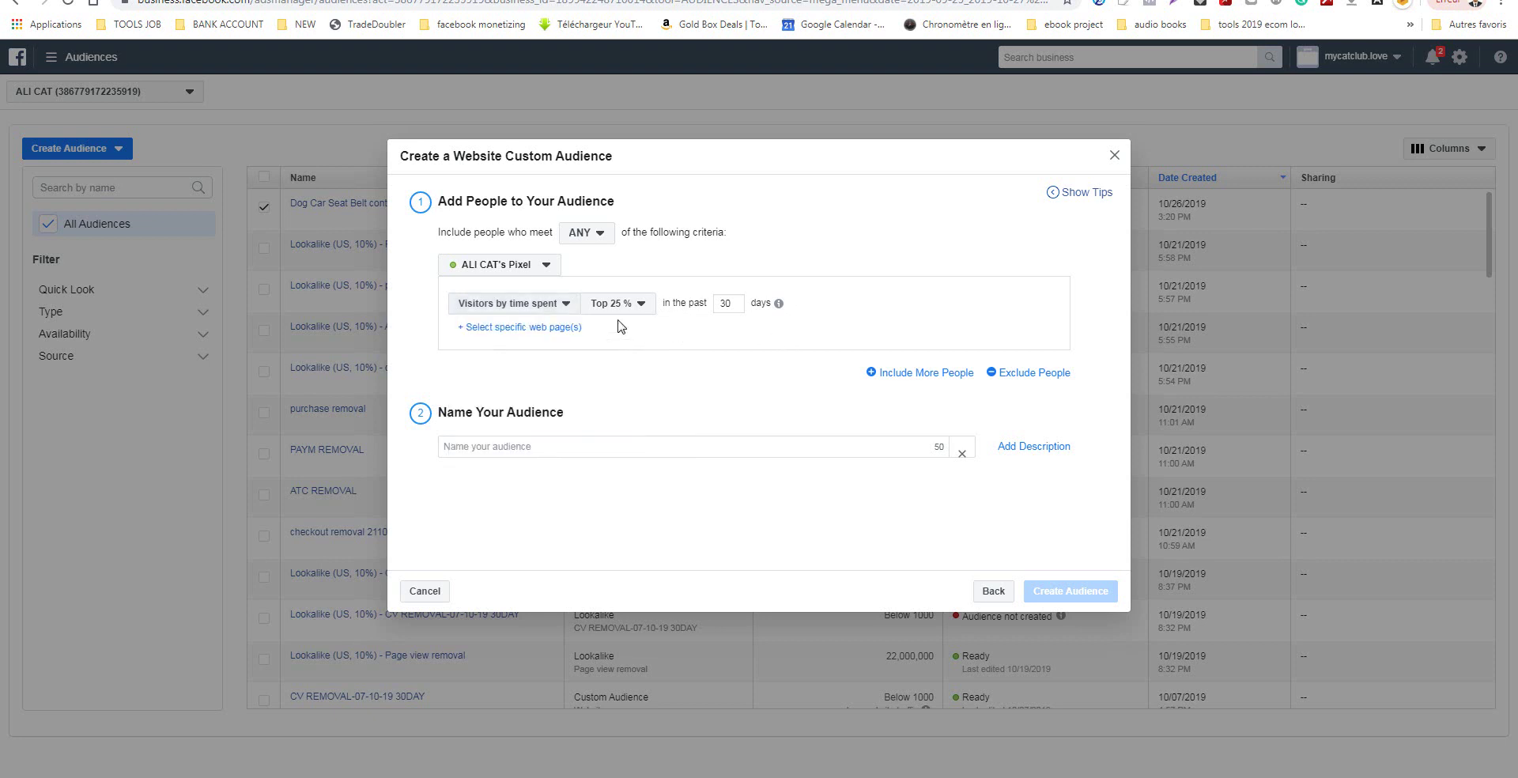
click(566, 305)
click(568, 365)
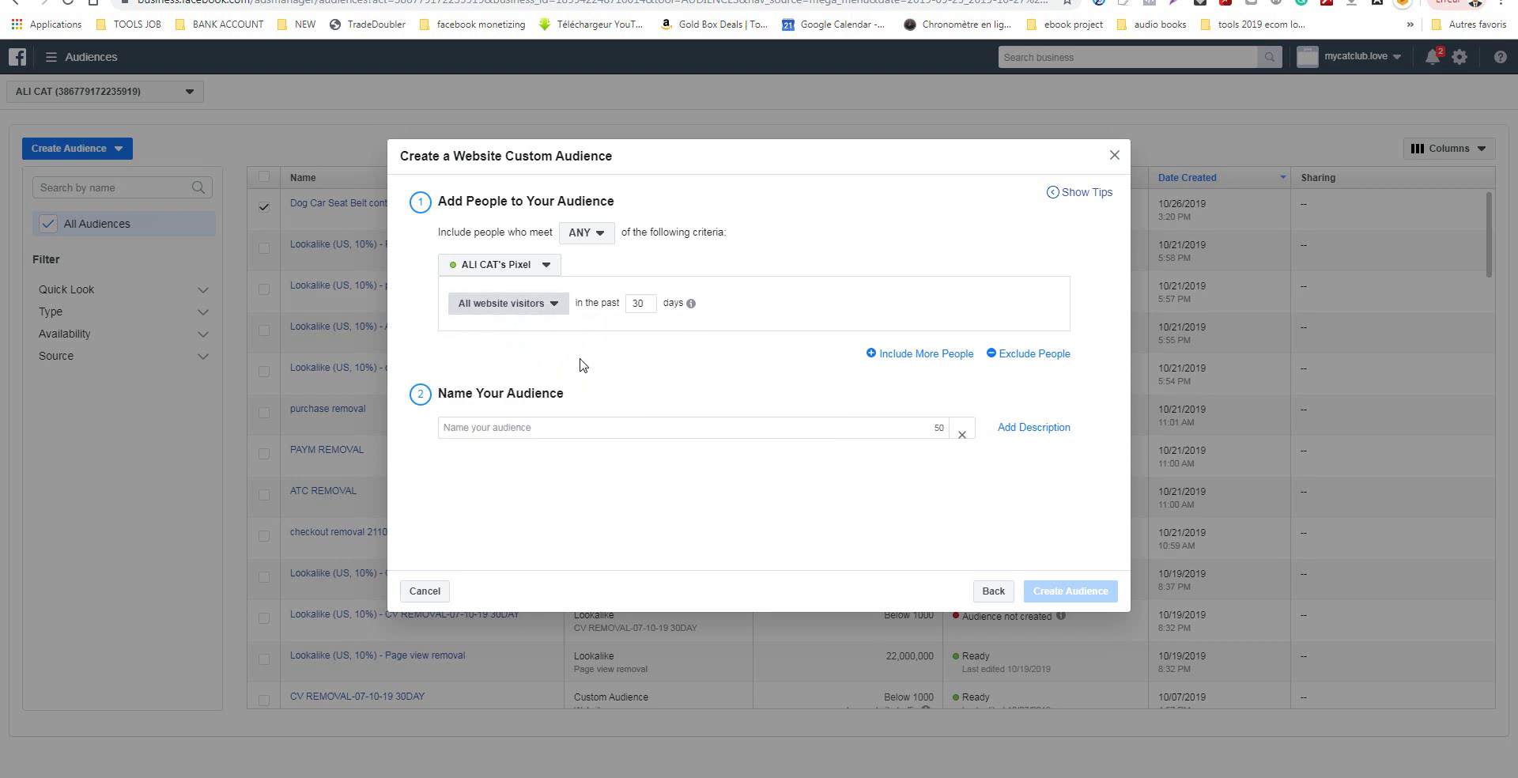
click(544, 313)
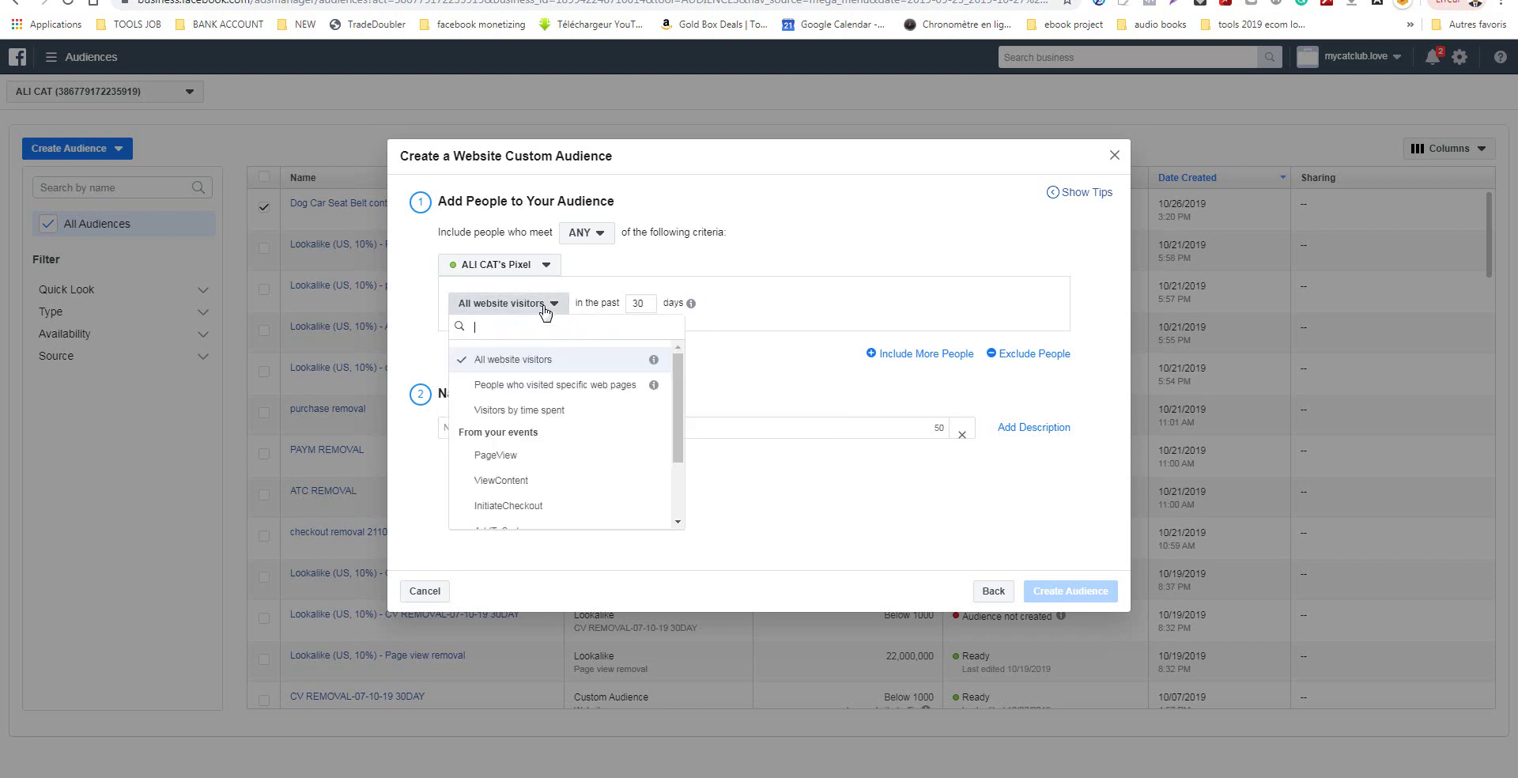
click(578, 389)
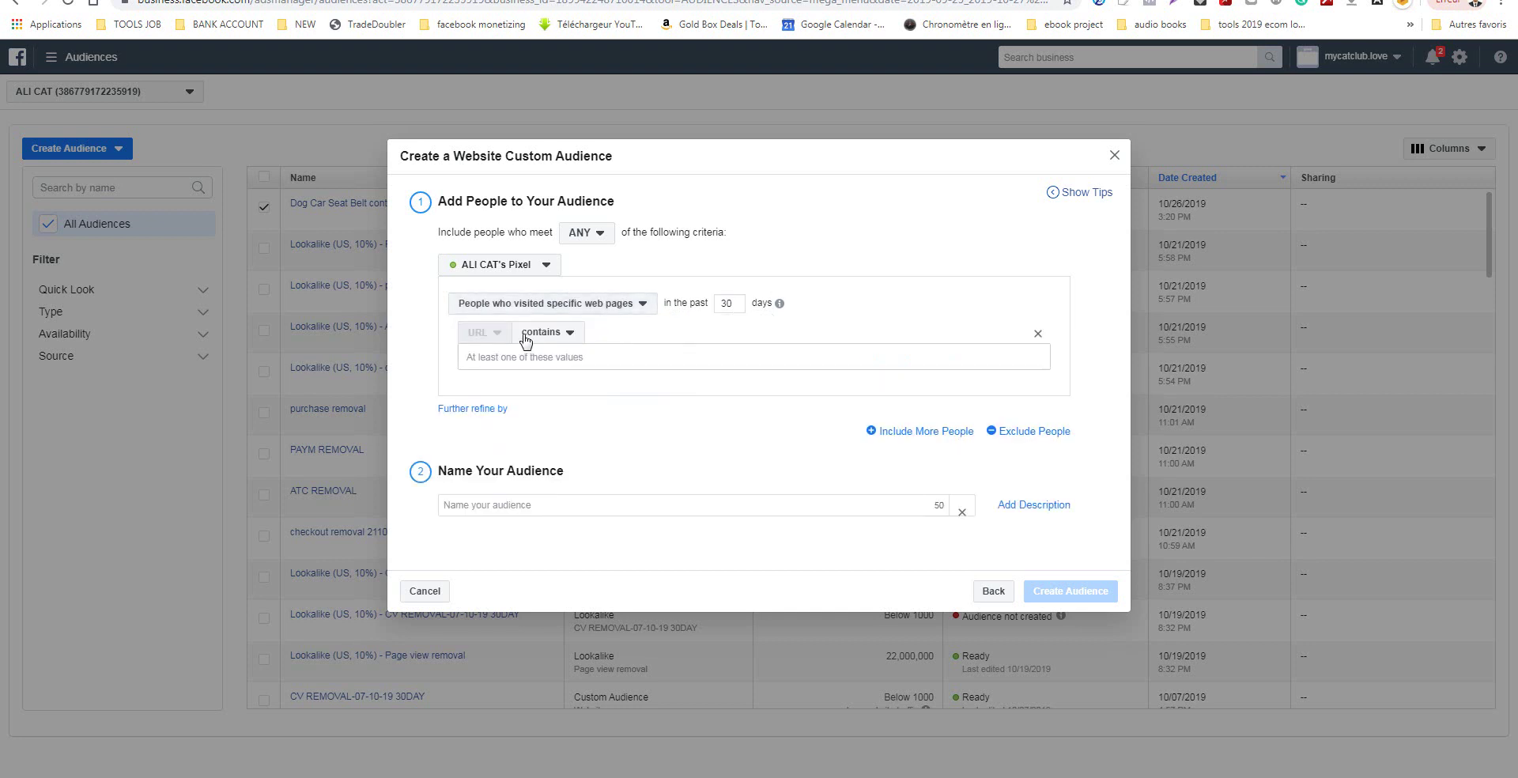
Set the audience criterion to the AddToCart event in the past 180 days.
click(617, 307)
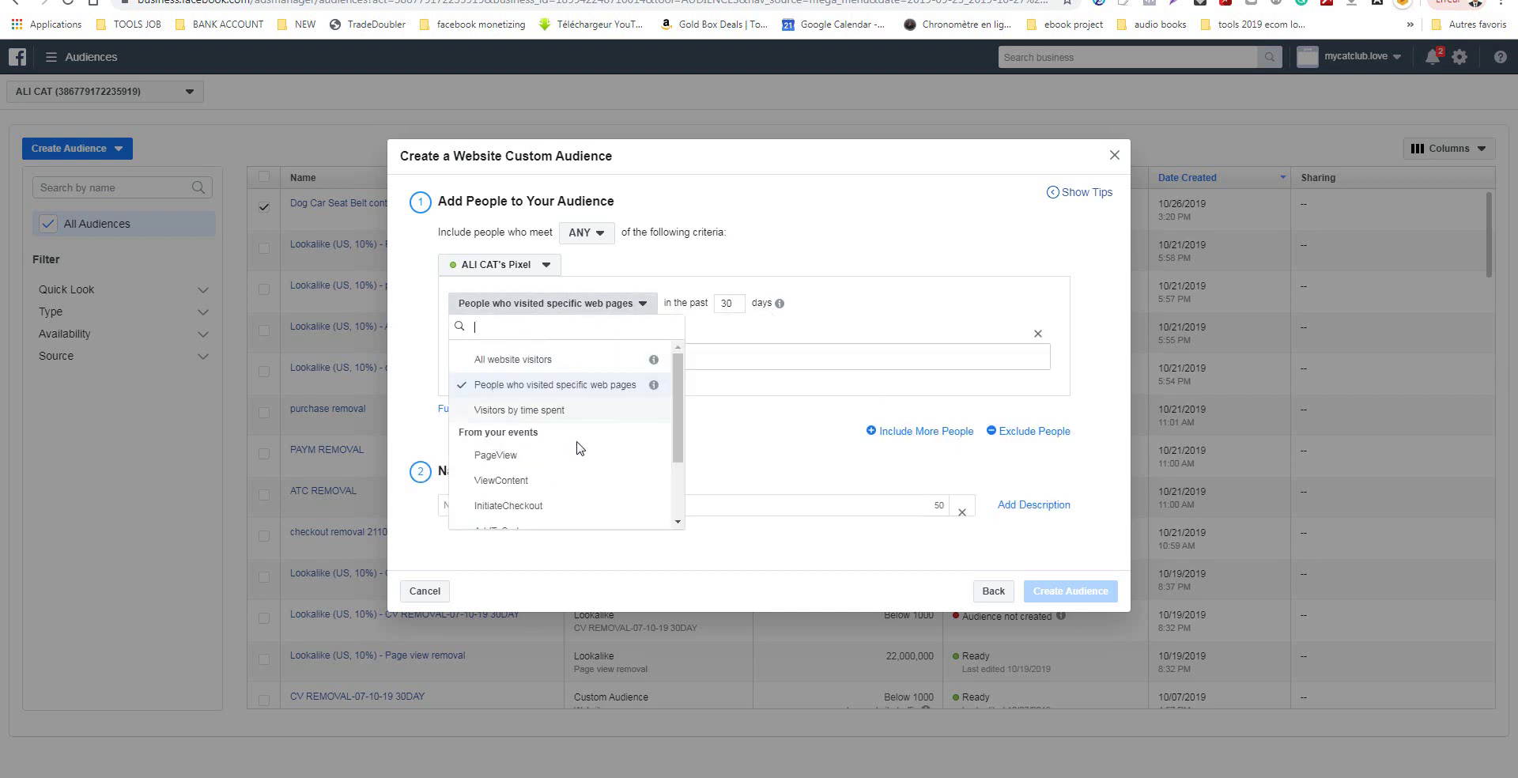
drag(676, 417, 676, 453)
click(566, 461)
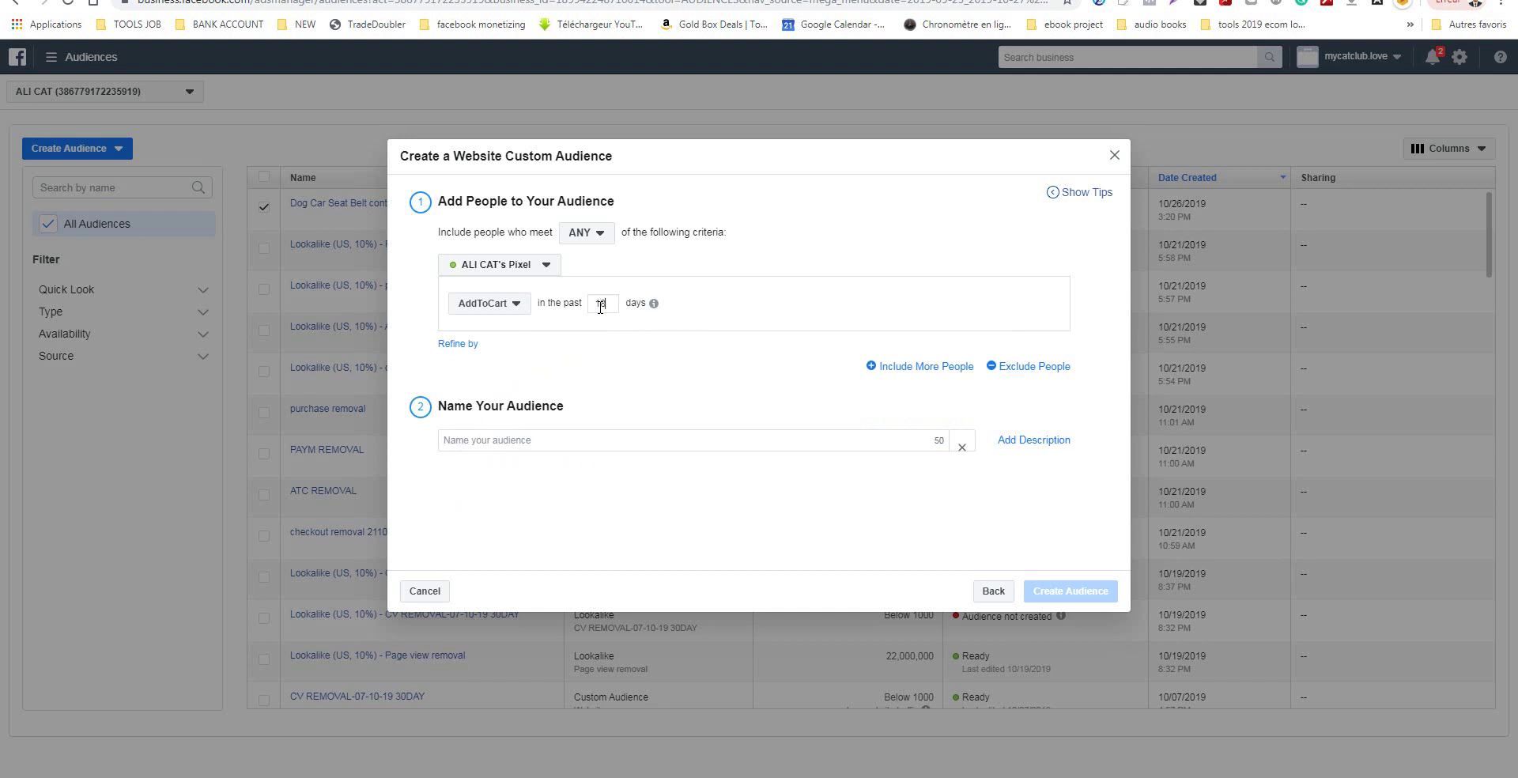
click(462, 345)
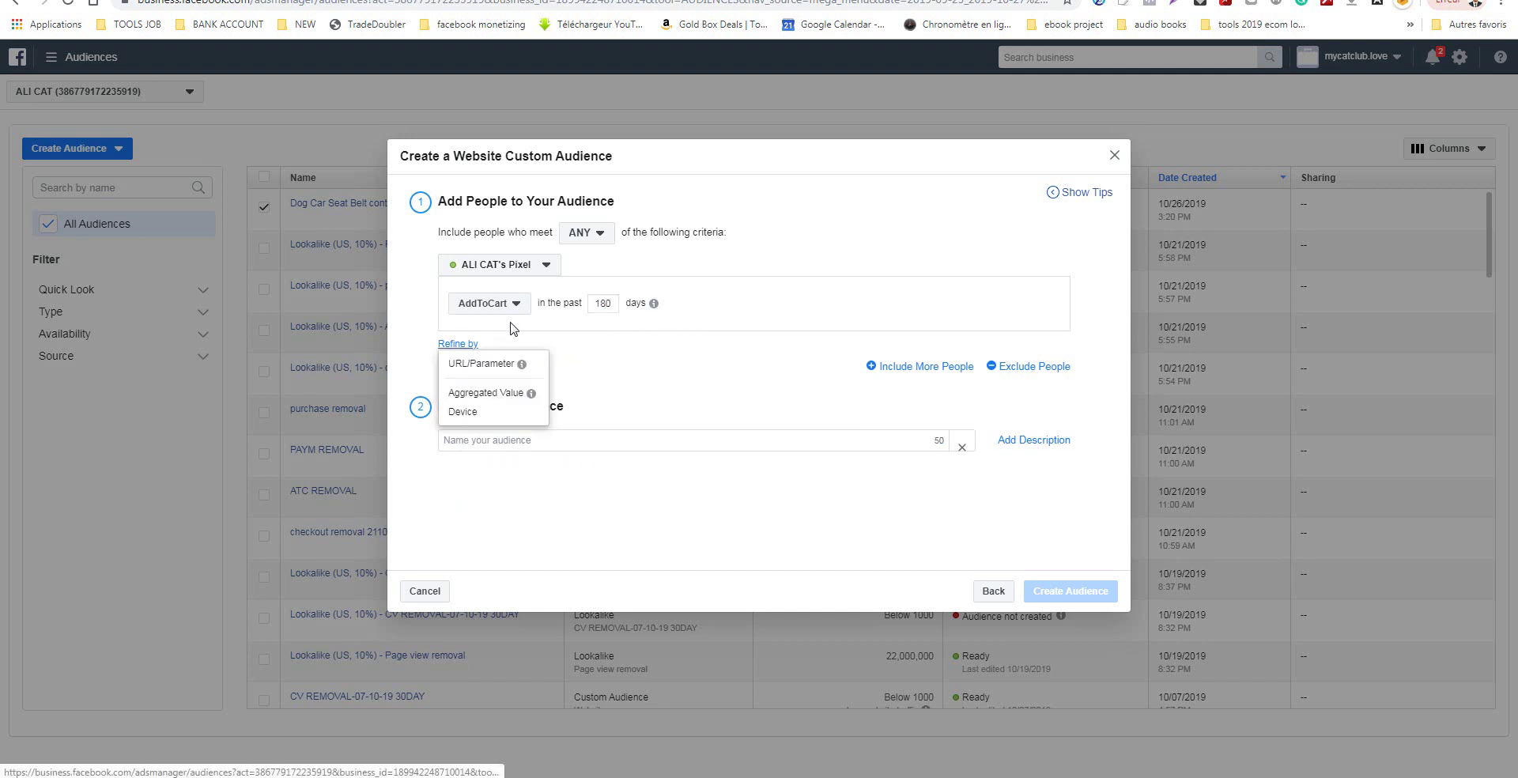
click(479, 364)
click(482, 348)
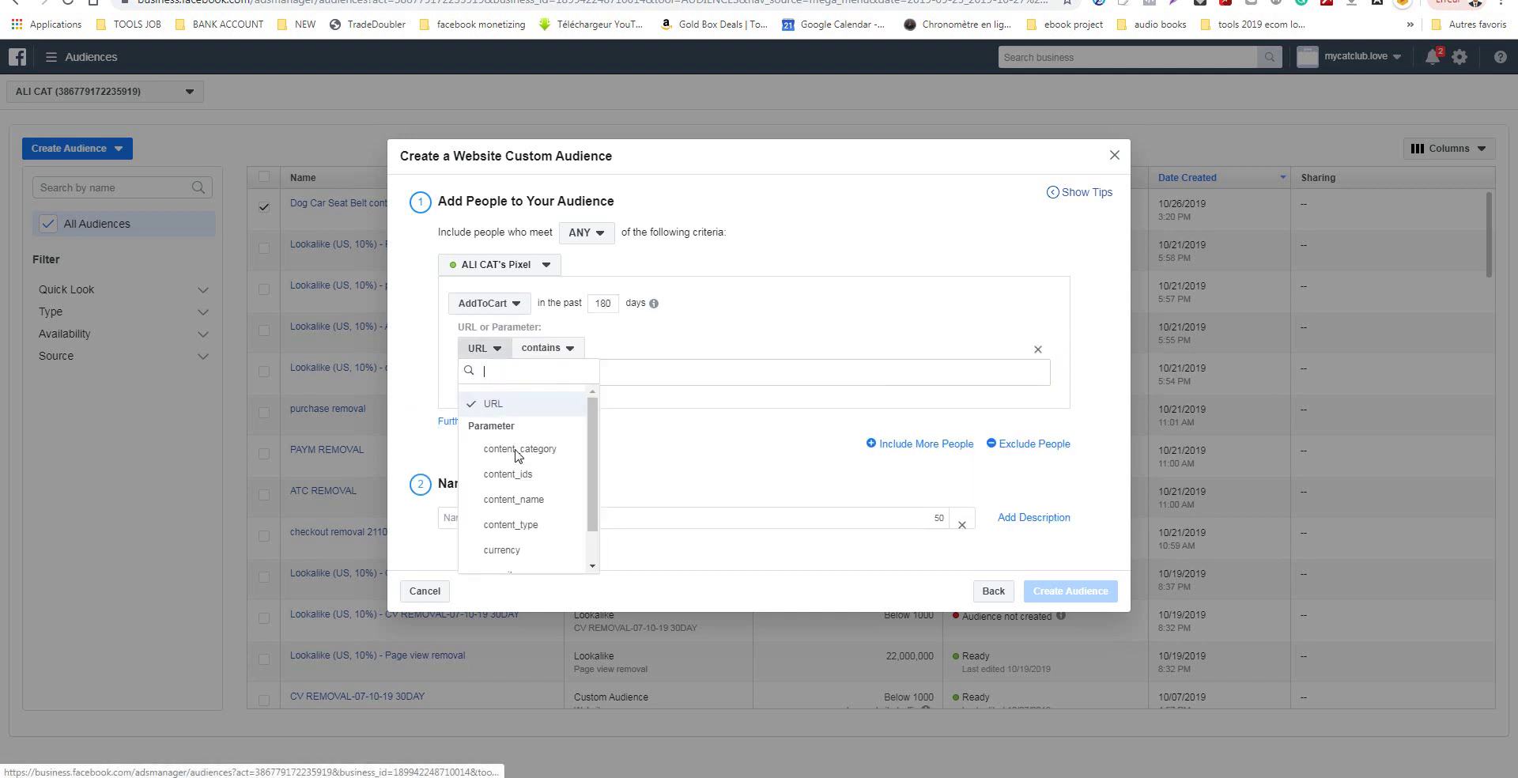
click(544, 479)
click(581, 373)
key(ctrl+v)
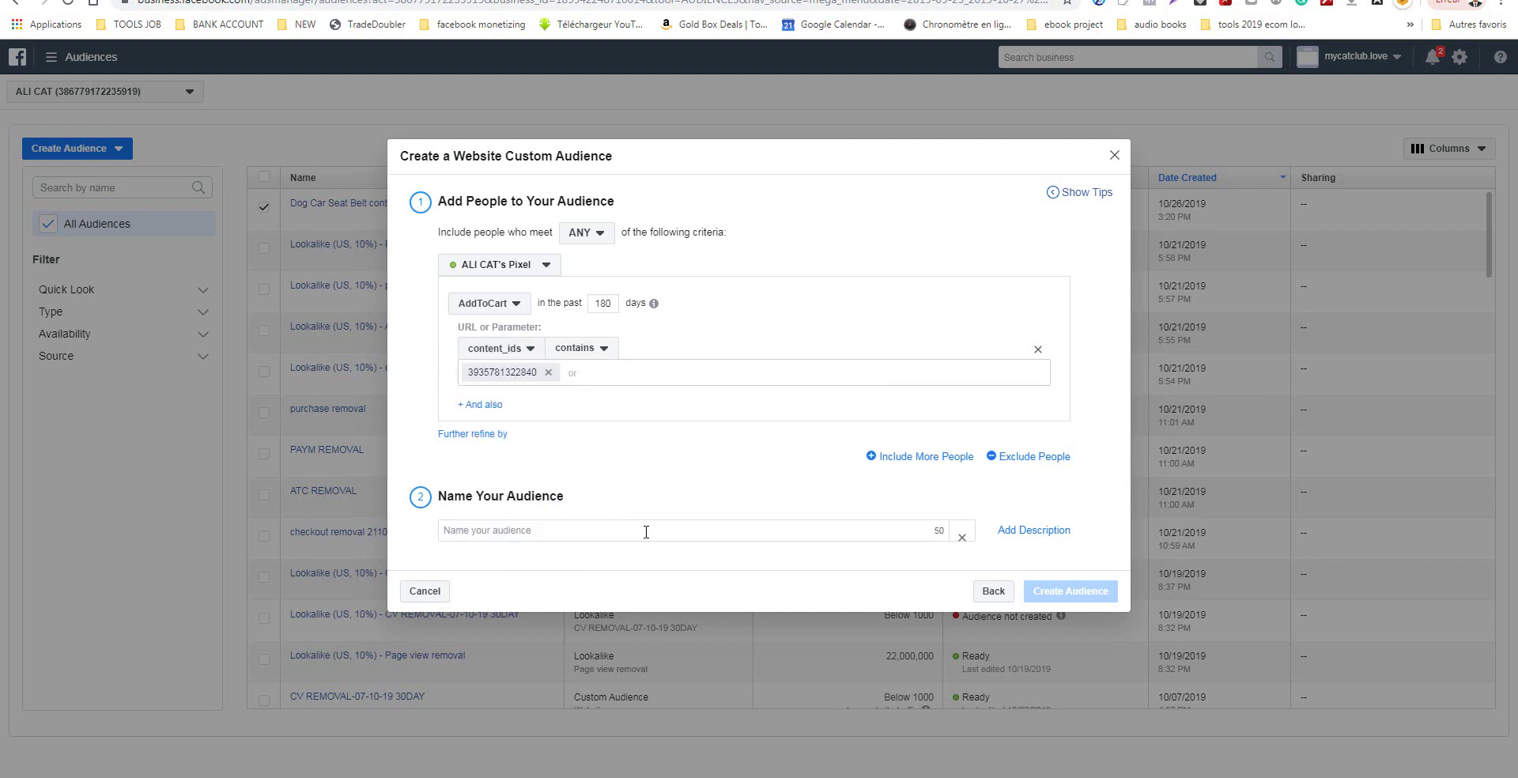
Name the add-to-cart audience ATC DOG CAR.
click(636, 529)
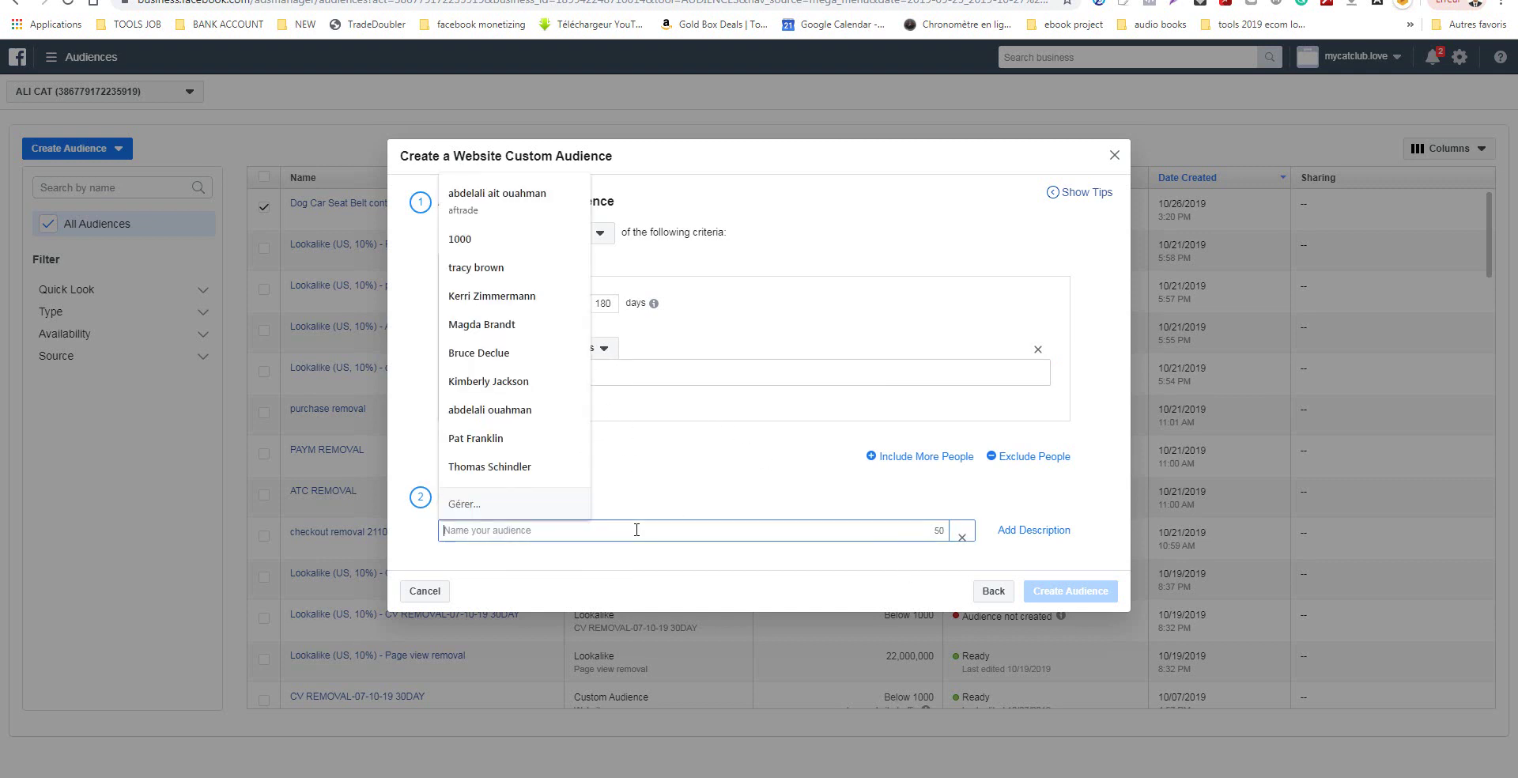
click(571, 547)
click(597, 535)
text(ATC)
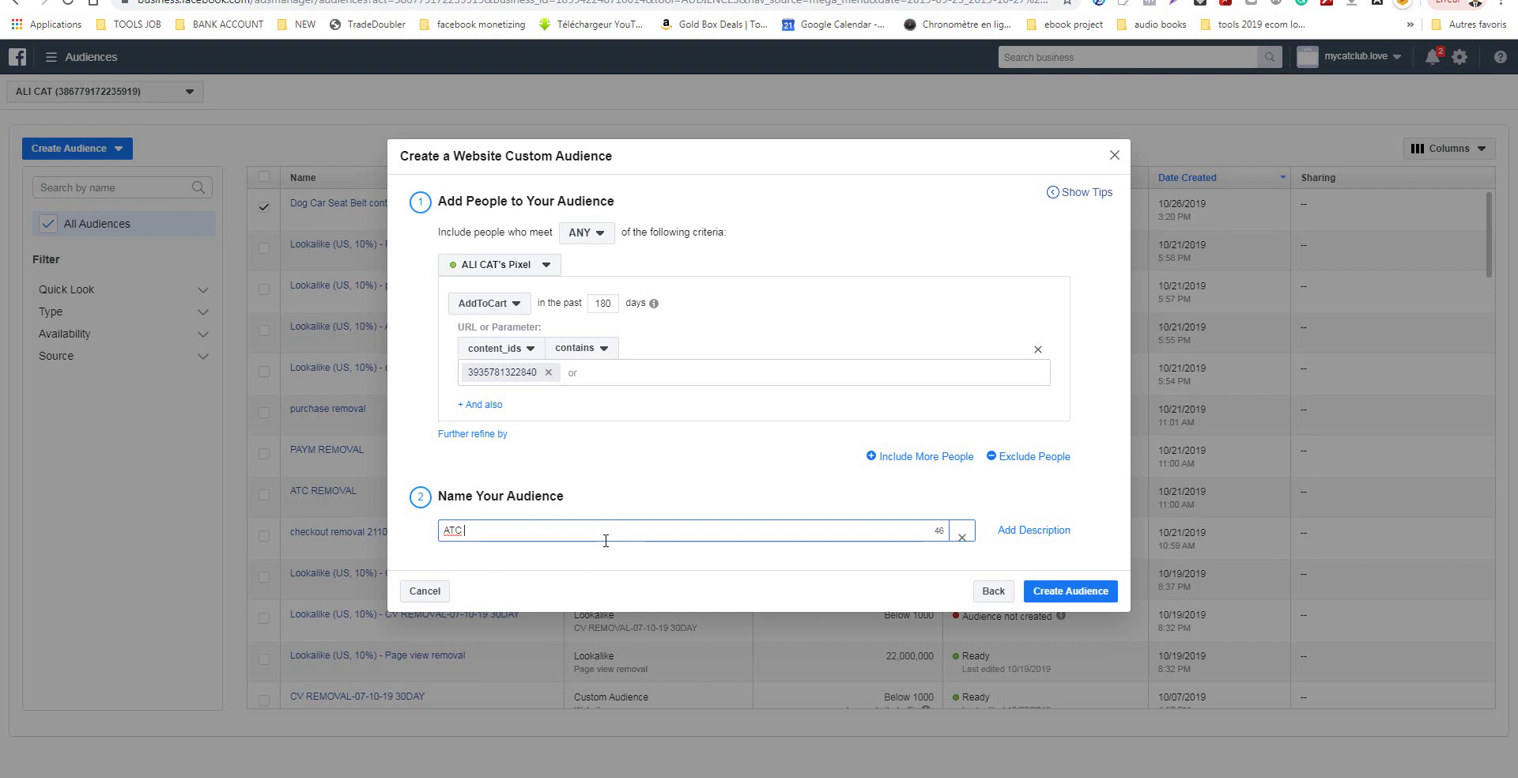
text(DOG CAR)
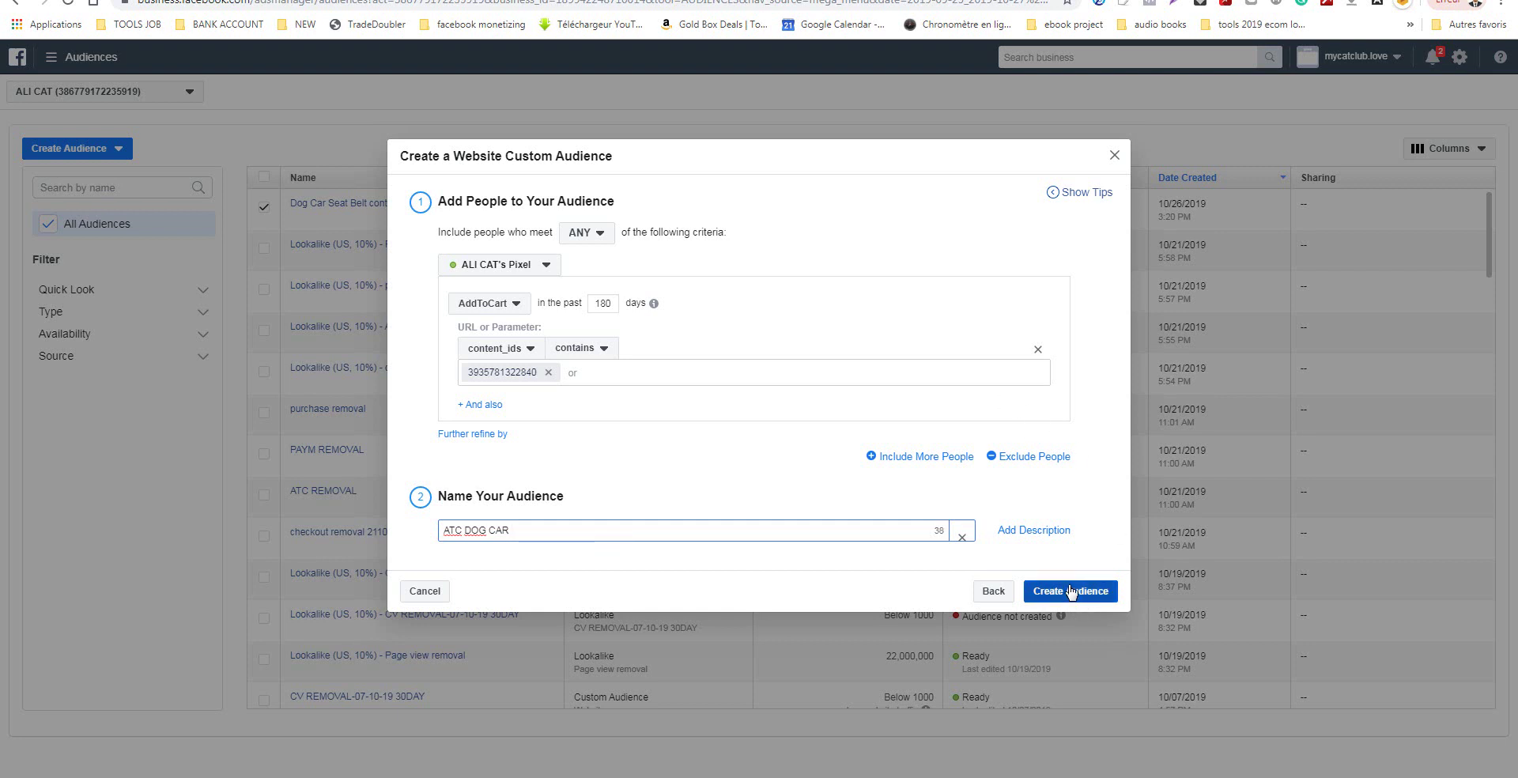
Look through the available refinement parameters and switch the audience event to Purchase.
click(522, 349)
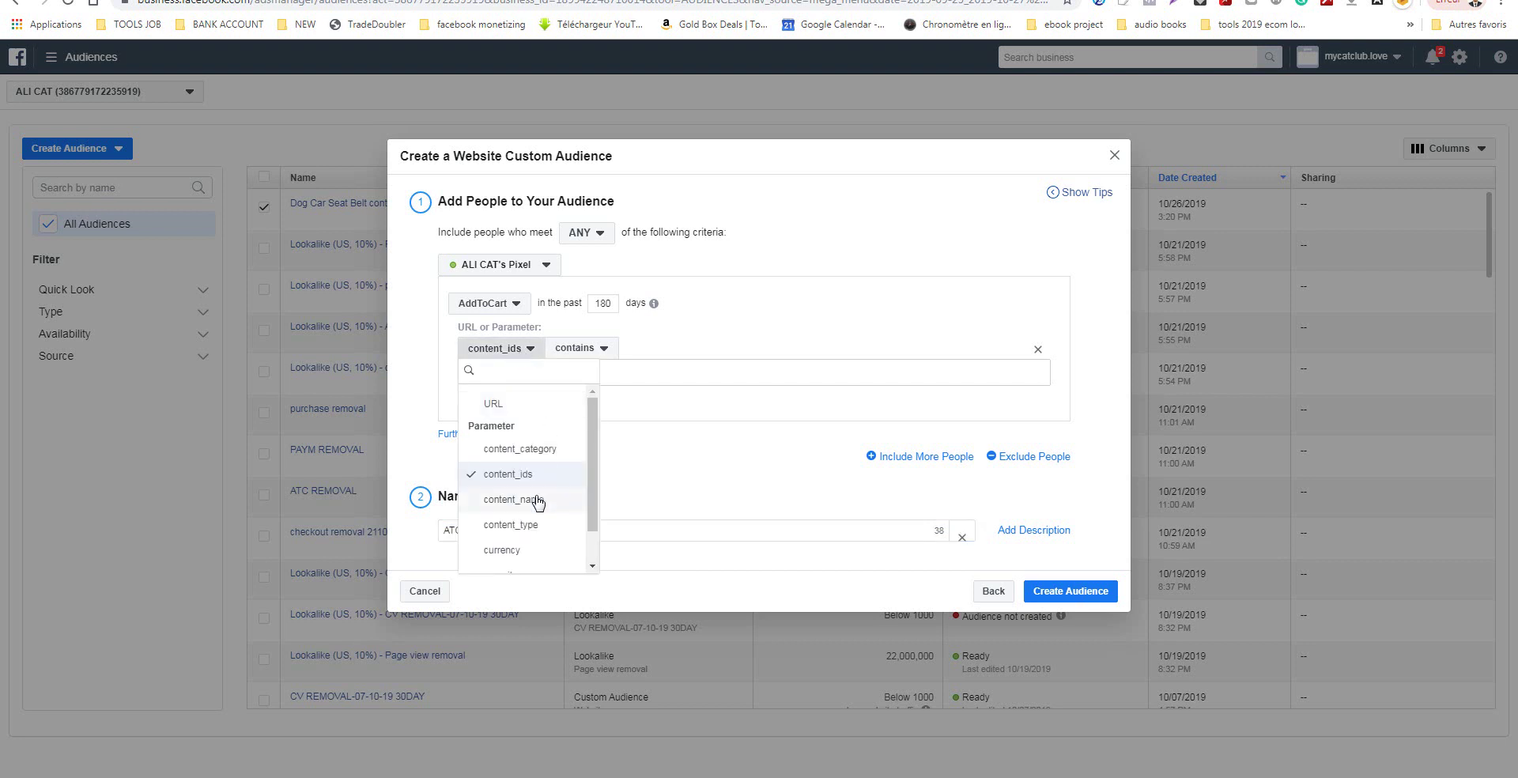
scroll(542, 528, down, 1)
click(497, 330)
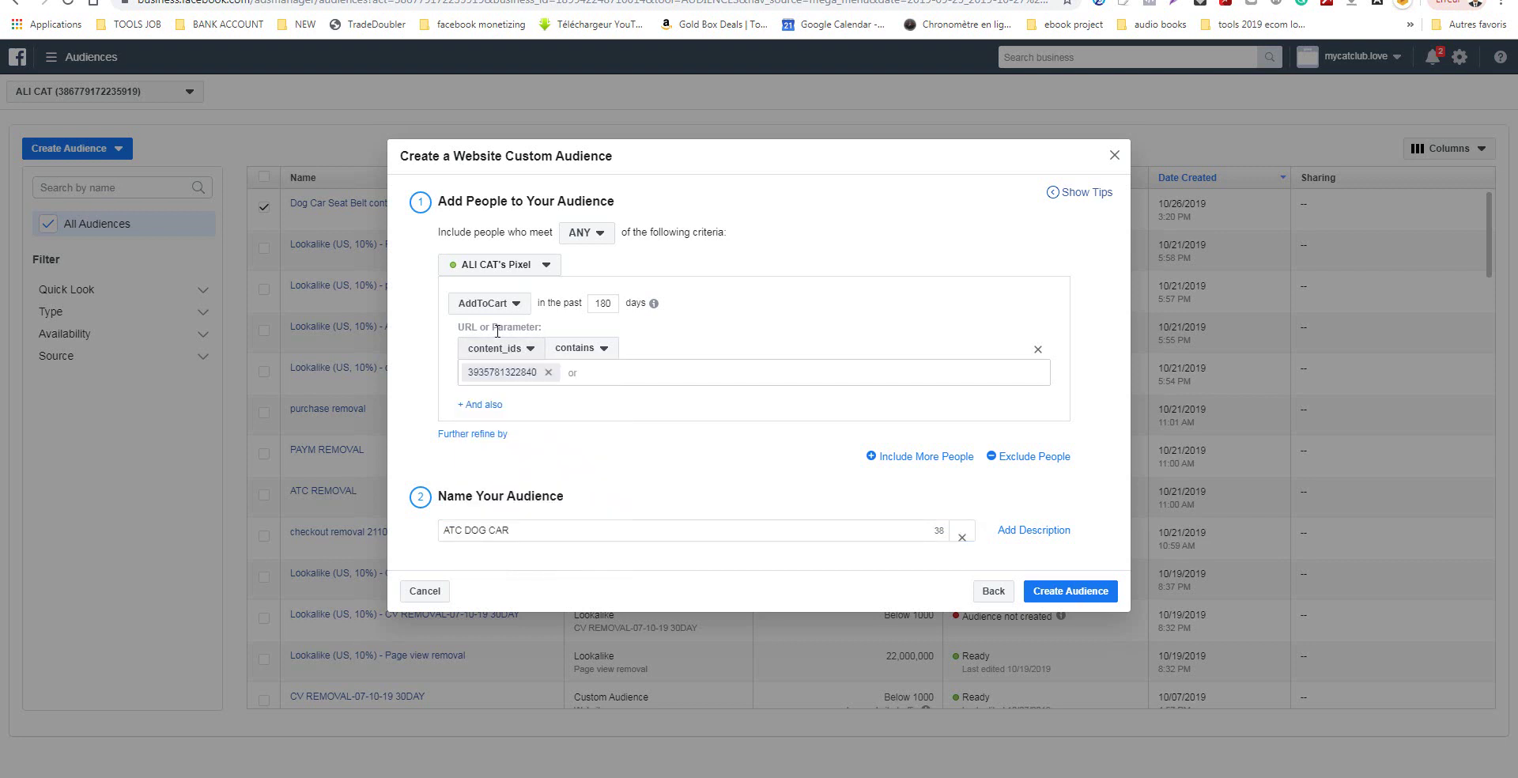
click(507, 318)
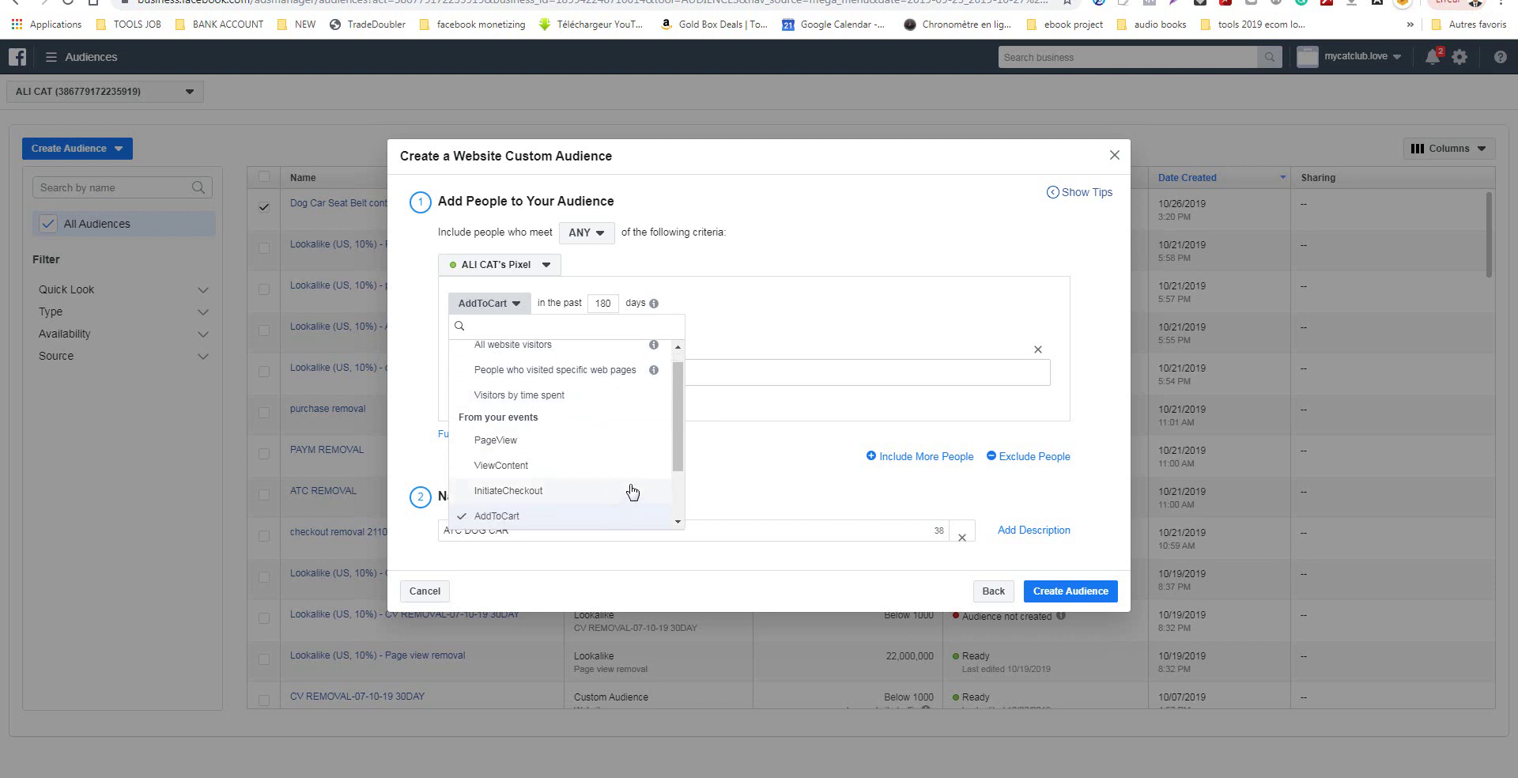
scroll(627, 490, down, 1)
click(576, 469)
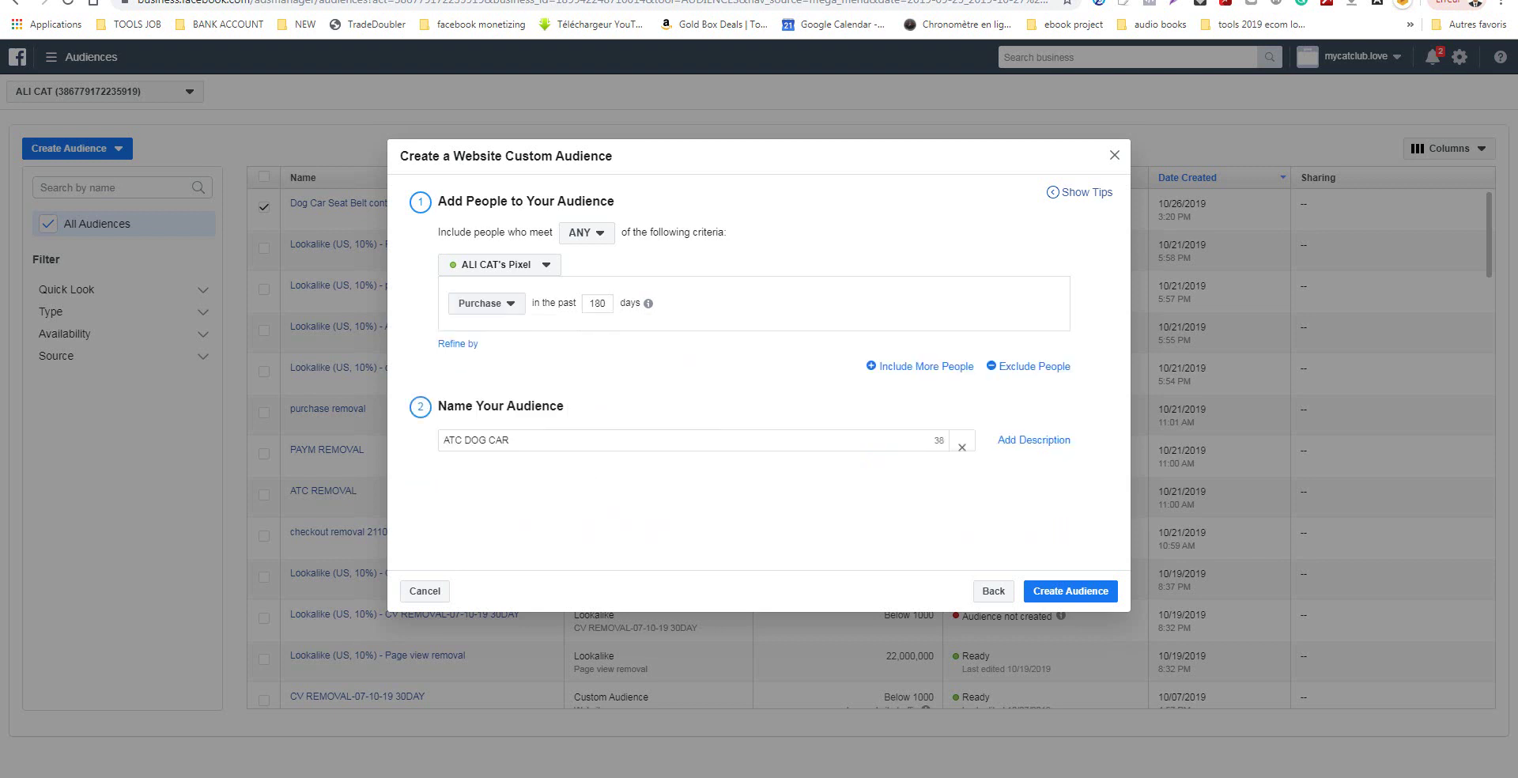
key(ctrl+Tab)
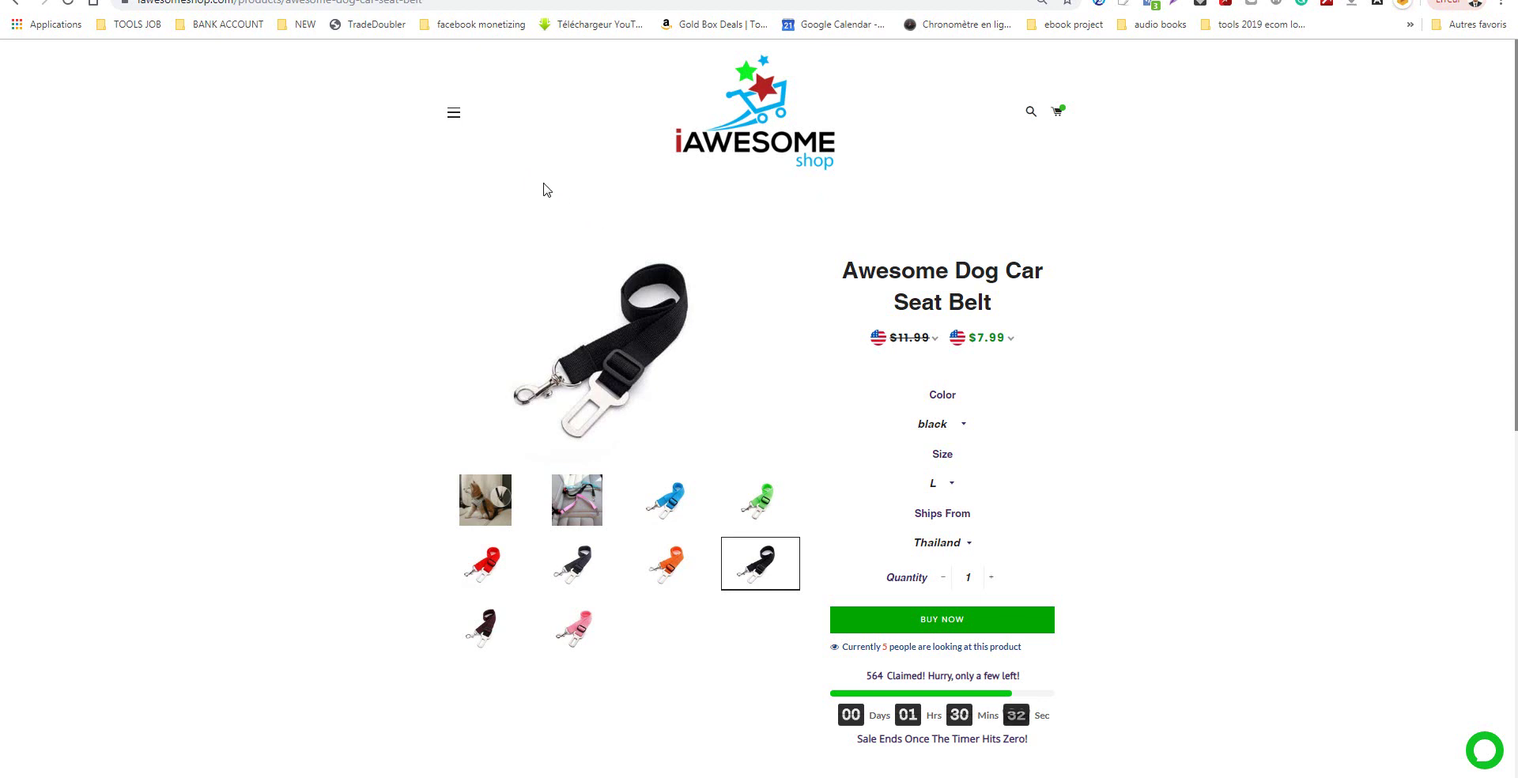
key(ctrl+Tab)
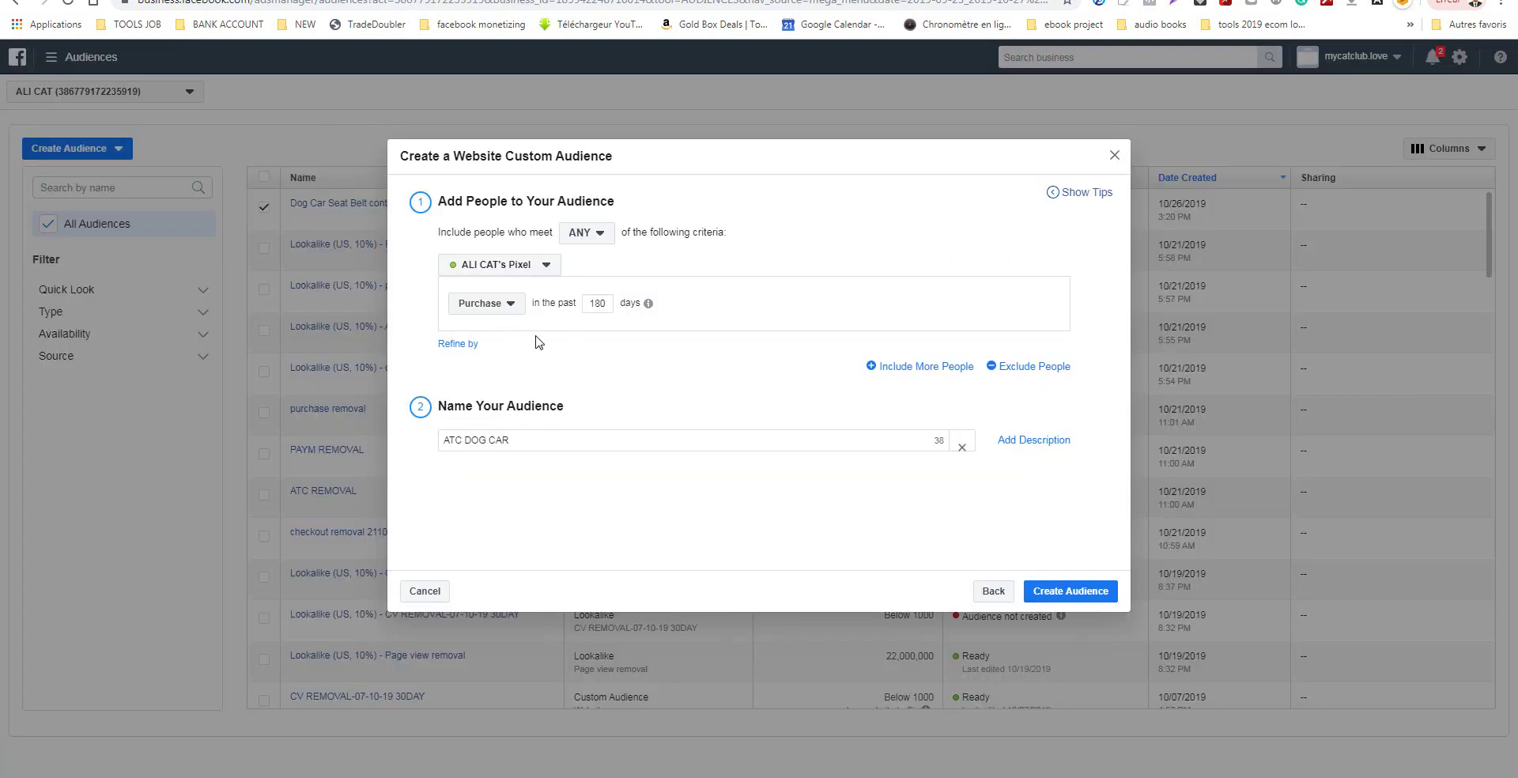
click(460, 346)
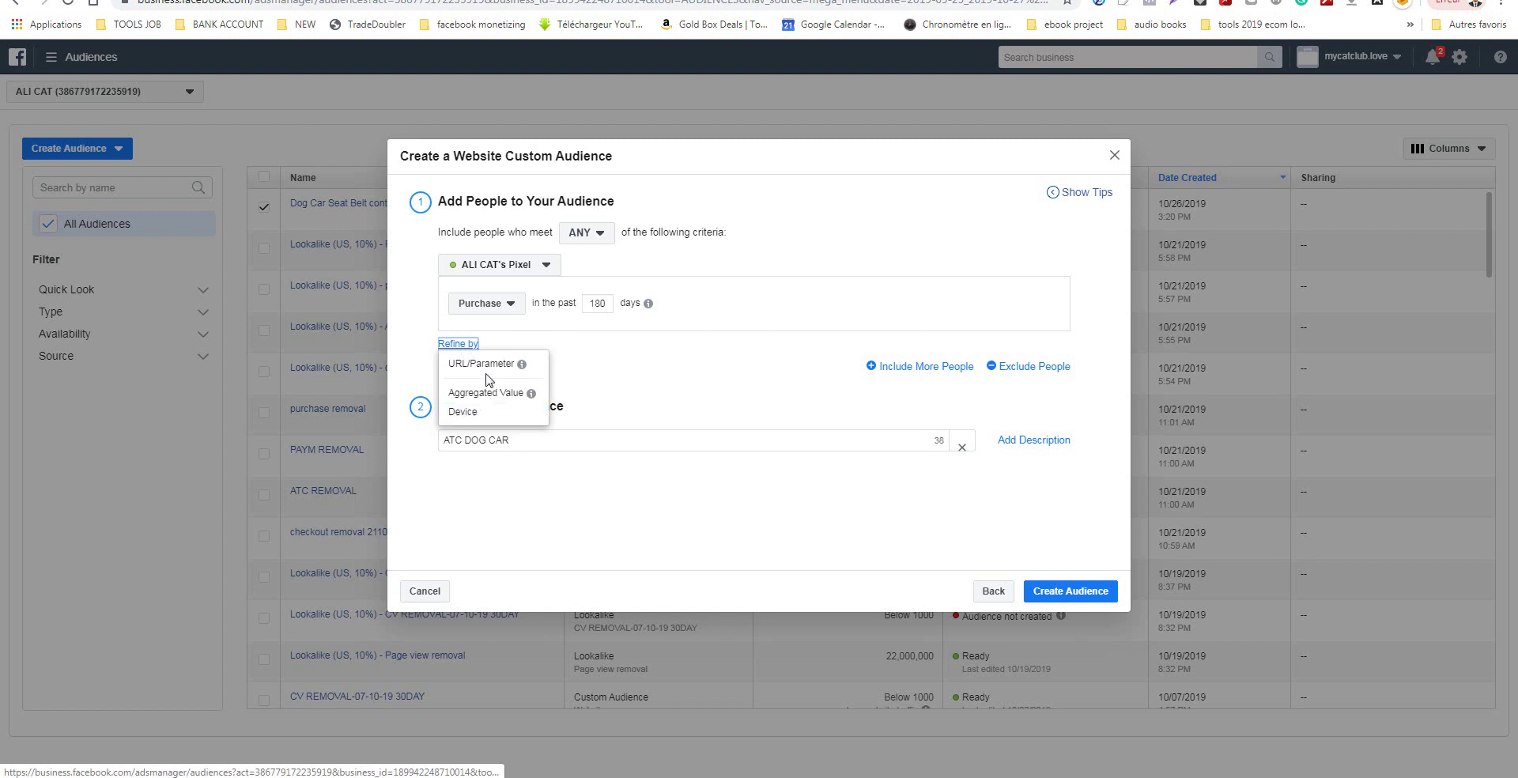
click(489, 364)
click(500, 354)
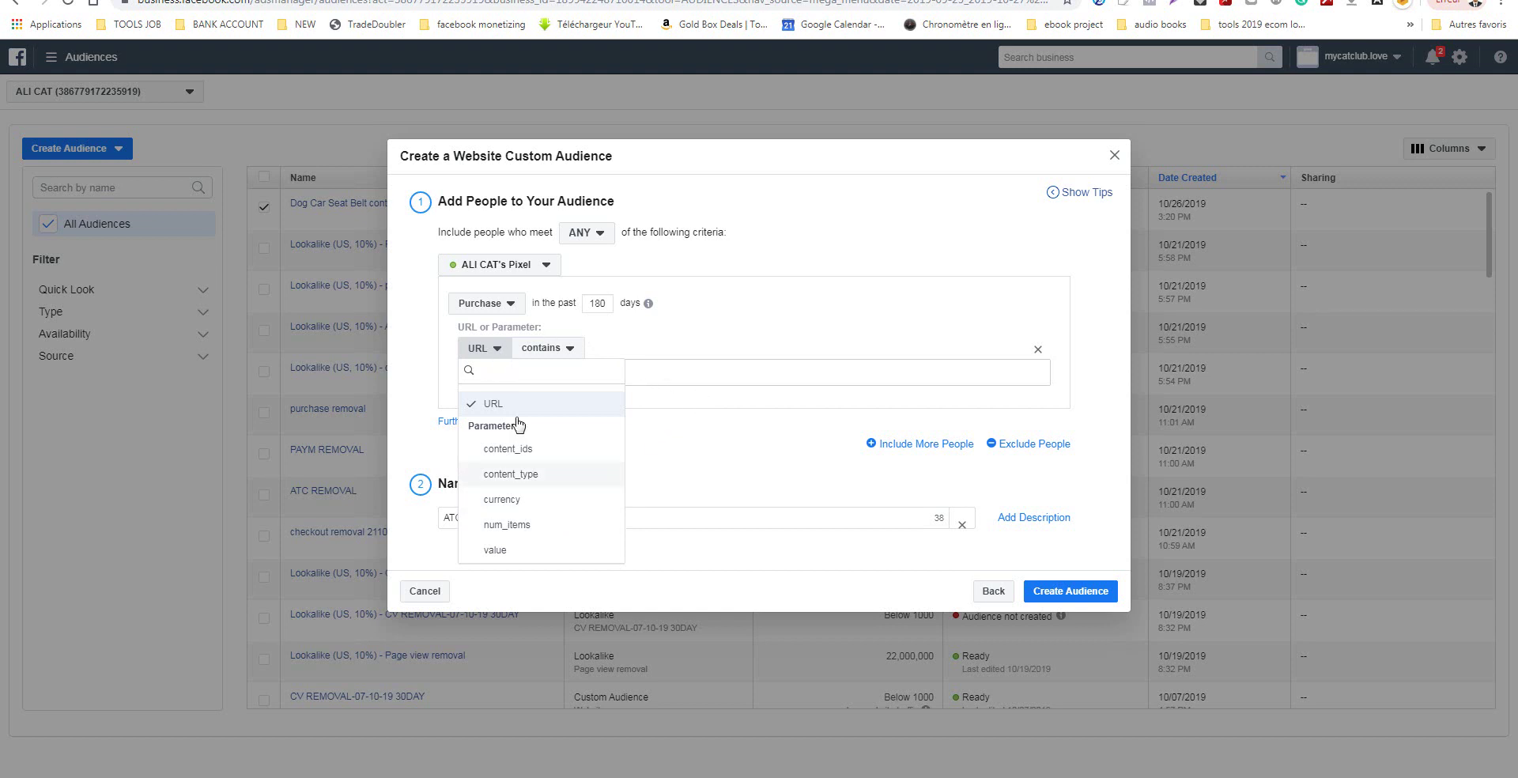
click(546, 448)
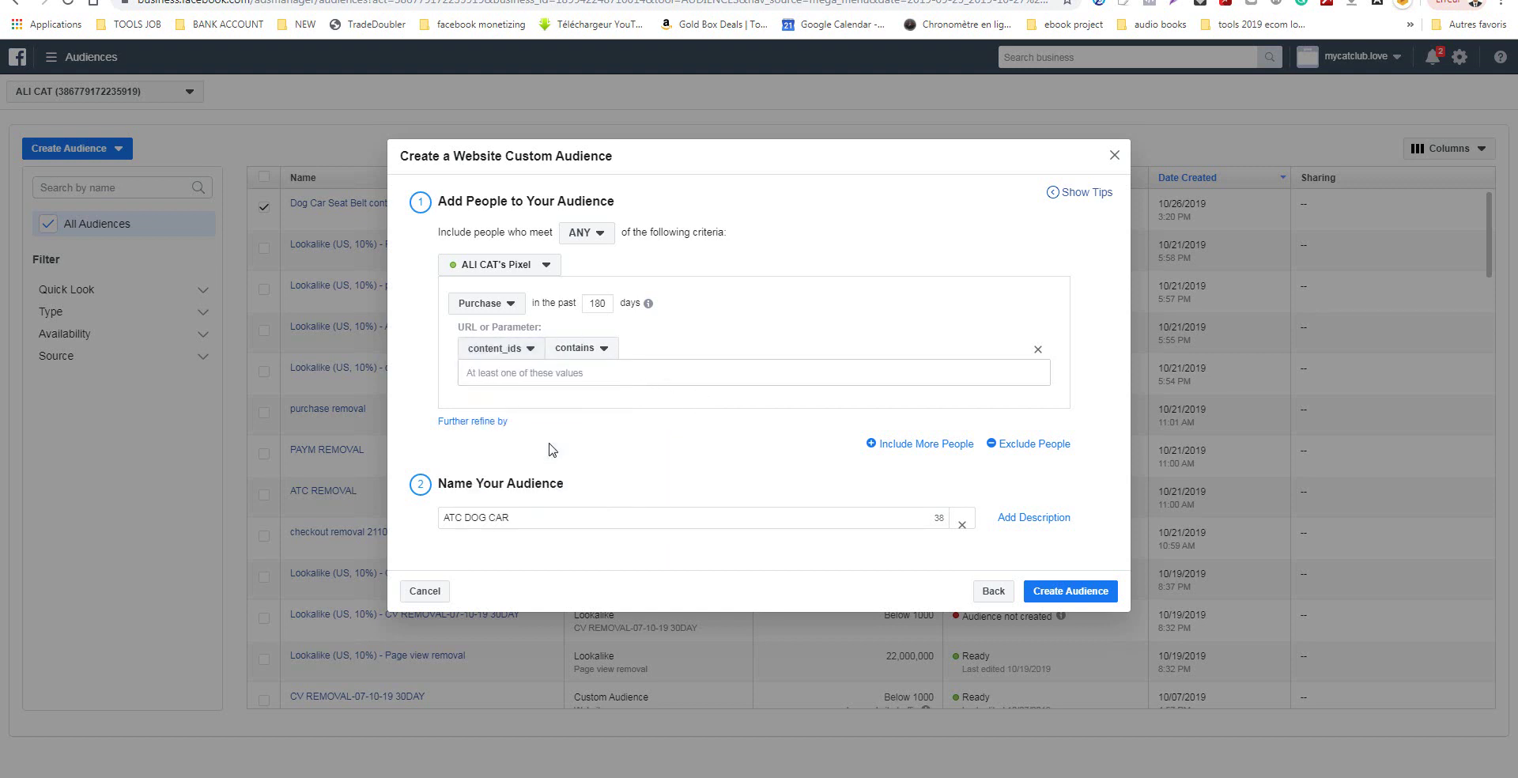
click(613, 348)
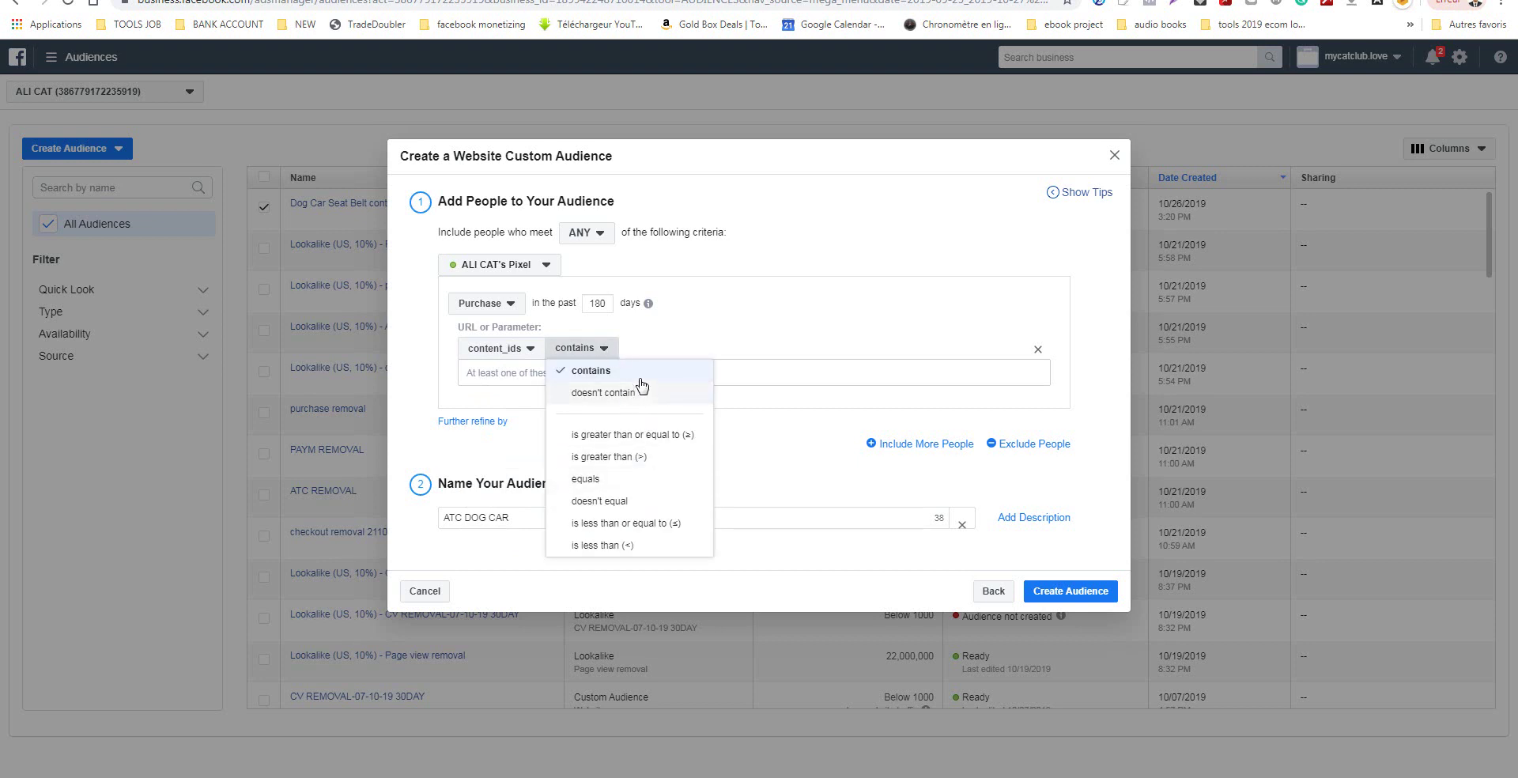
click(751, 377)
key(ctrl+v)
Create the custom audience under the name BUYER OF DOG CAR TILL 26 OCTOBER 2019 and start a lookalike audience for it.
click(570, 530)
text(BUYER OF DOG CAR T)
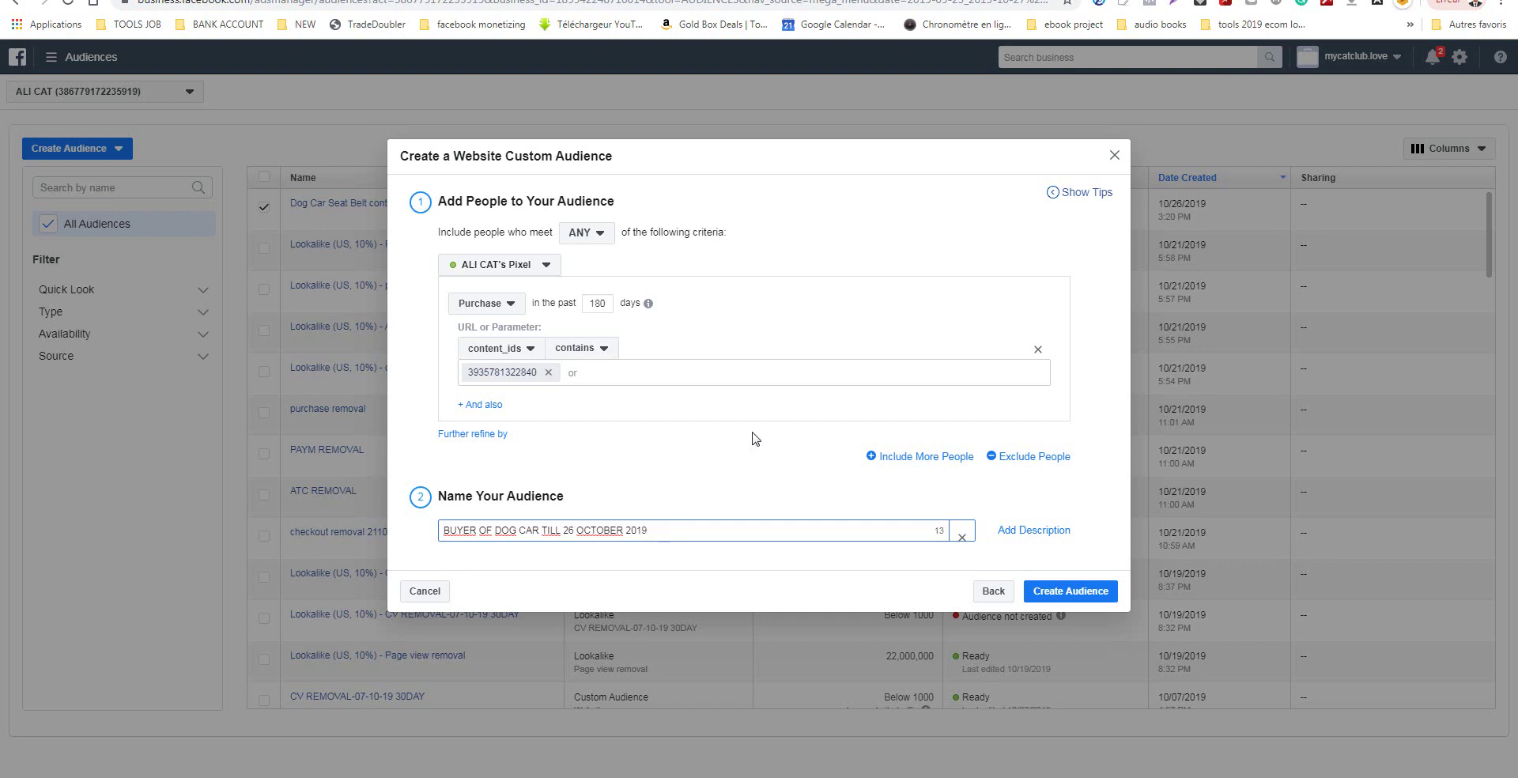
click(1071, 590)
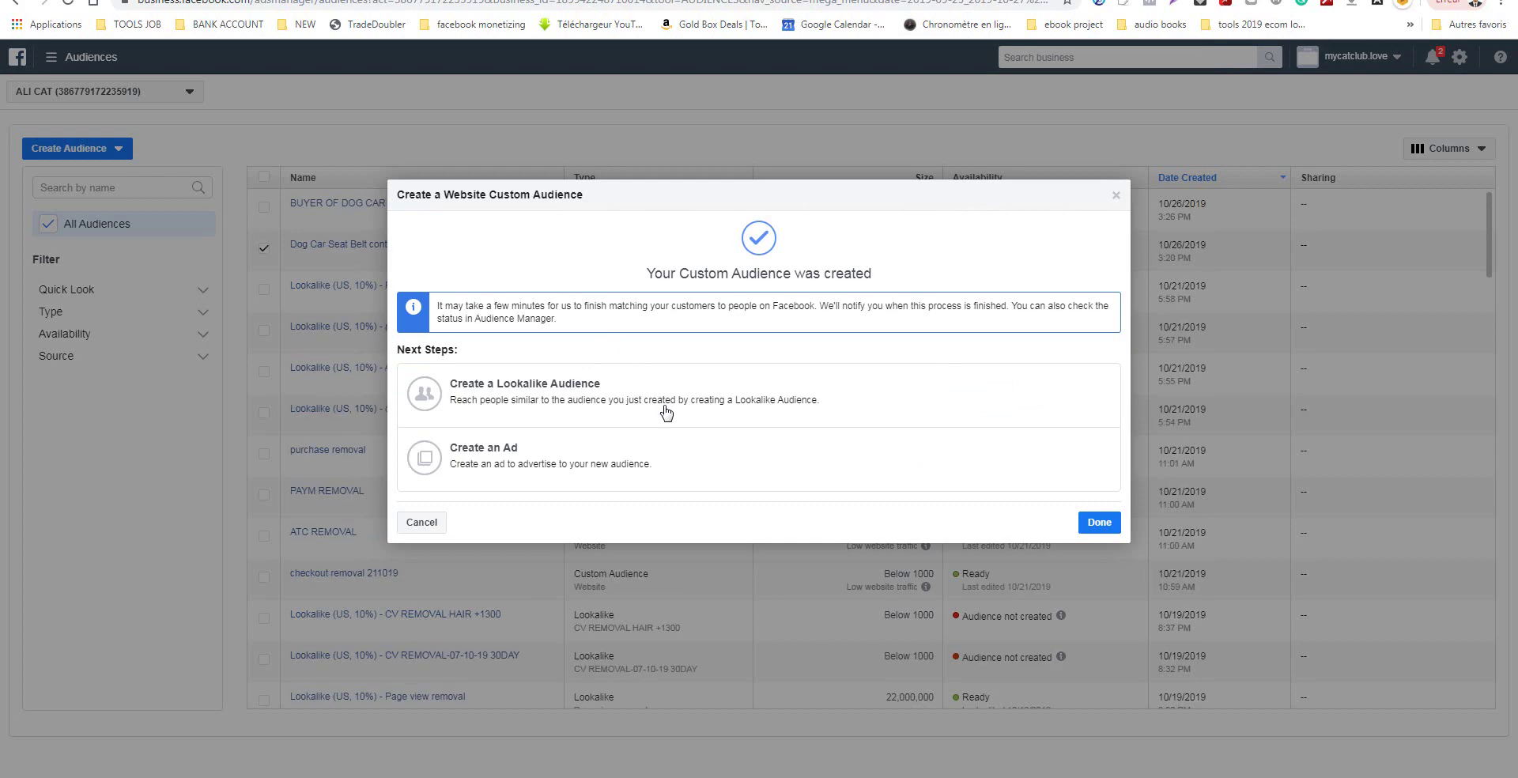
click(661, 407)
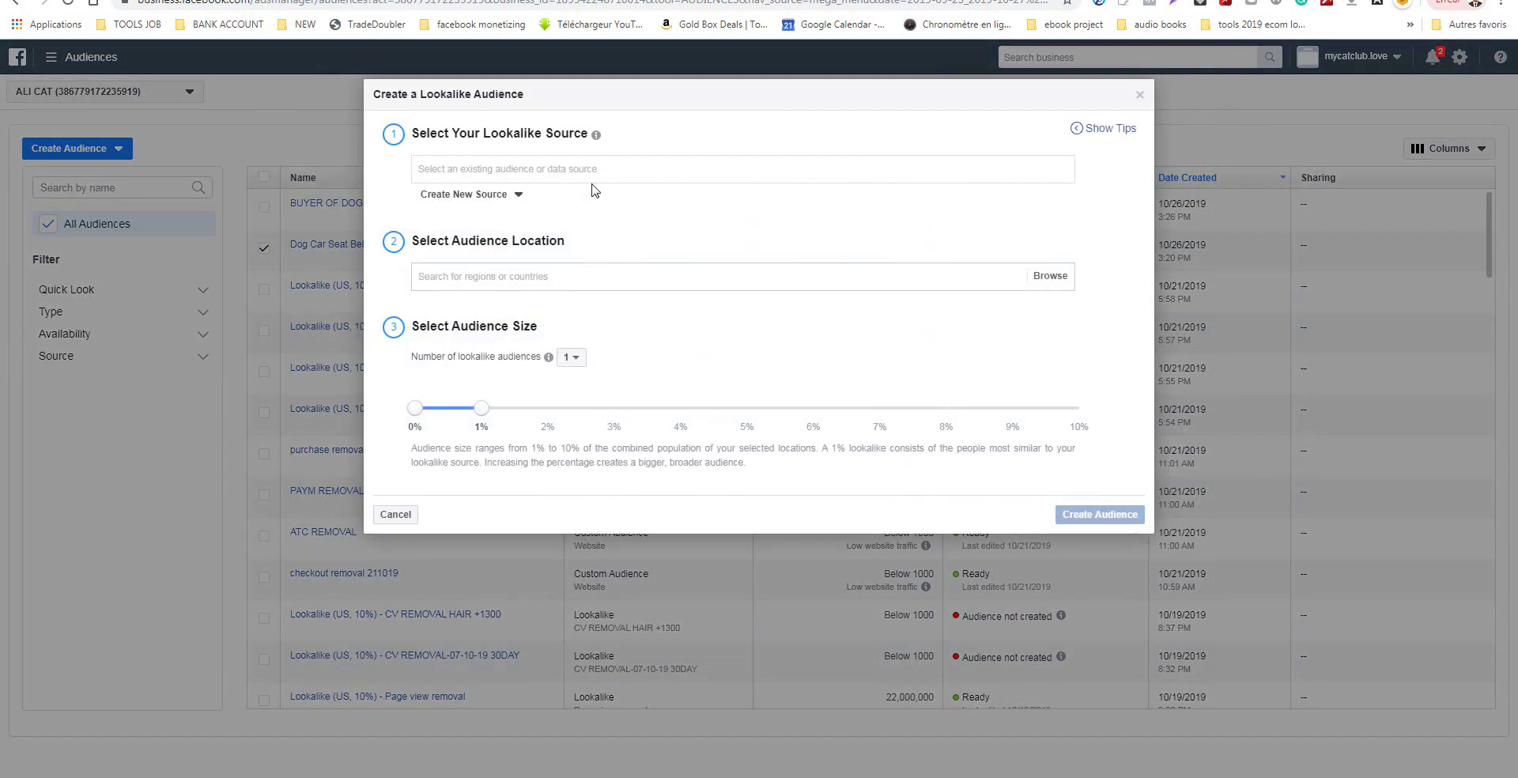
Set the BUYER OF DOG CAR TILL 26 OCTOBER 2019 custom audience as the lookalike source.
click(591, 167)
text(BUYER)
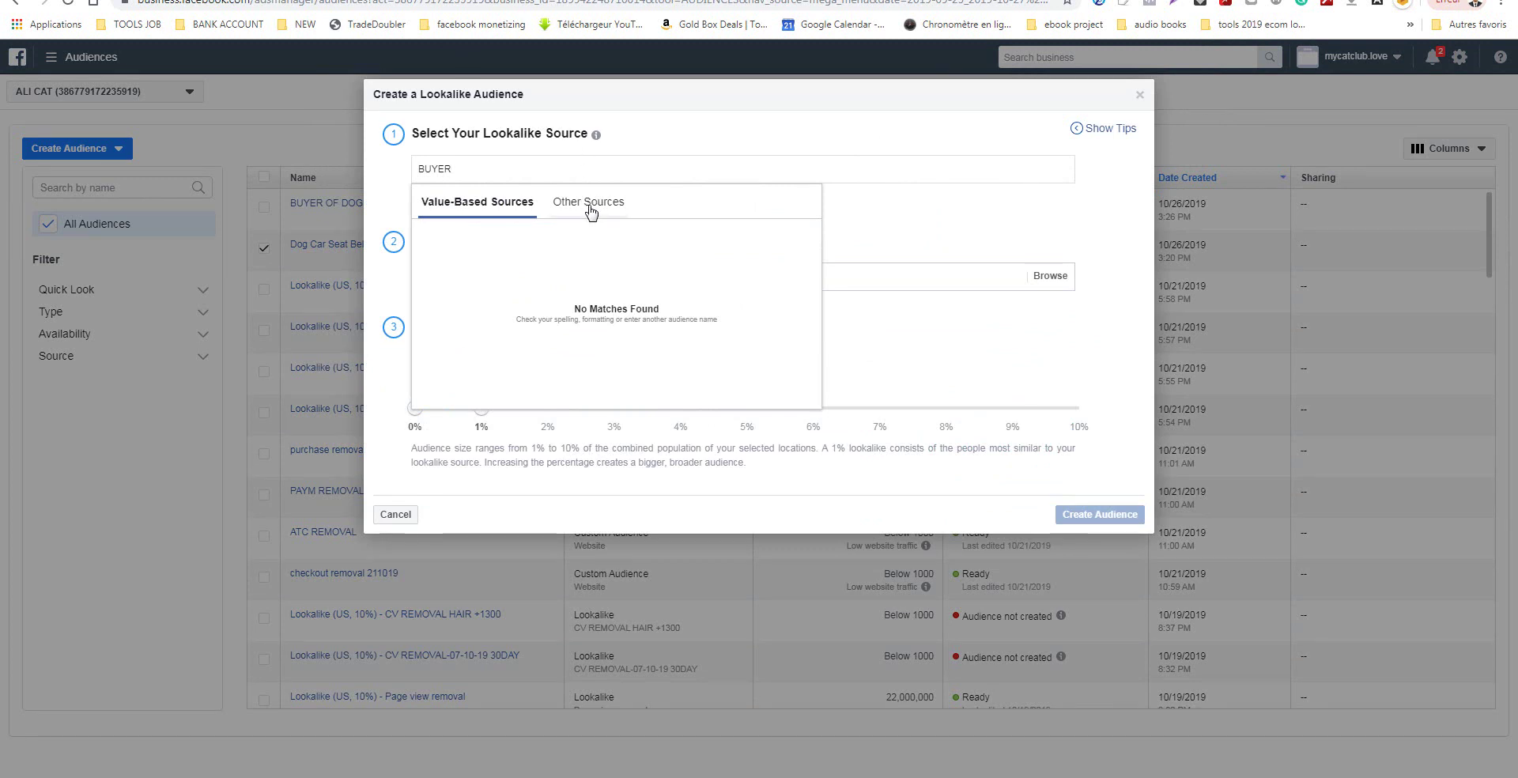
click(586, 202)
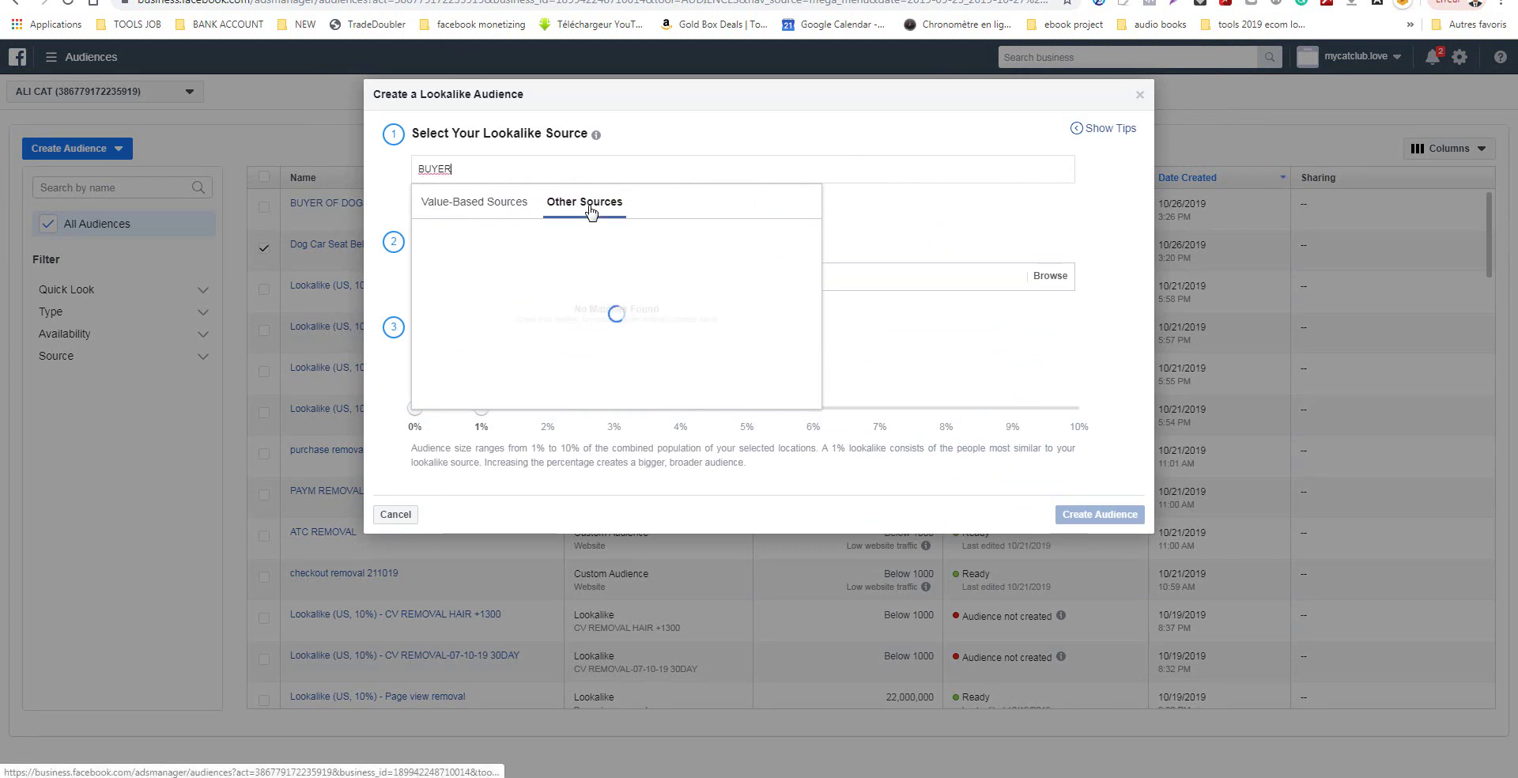
click(589, 237)
Set the lookalike location to United States and the audience size to 10%, and create the lookalike audience.
click(568, 273)
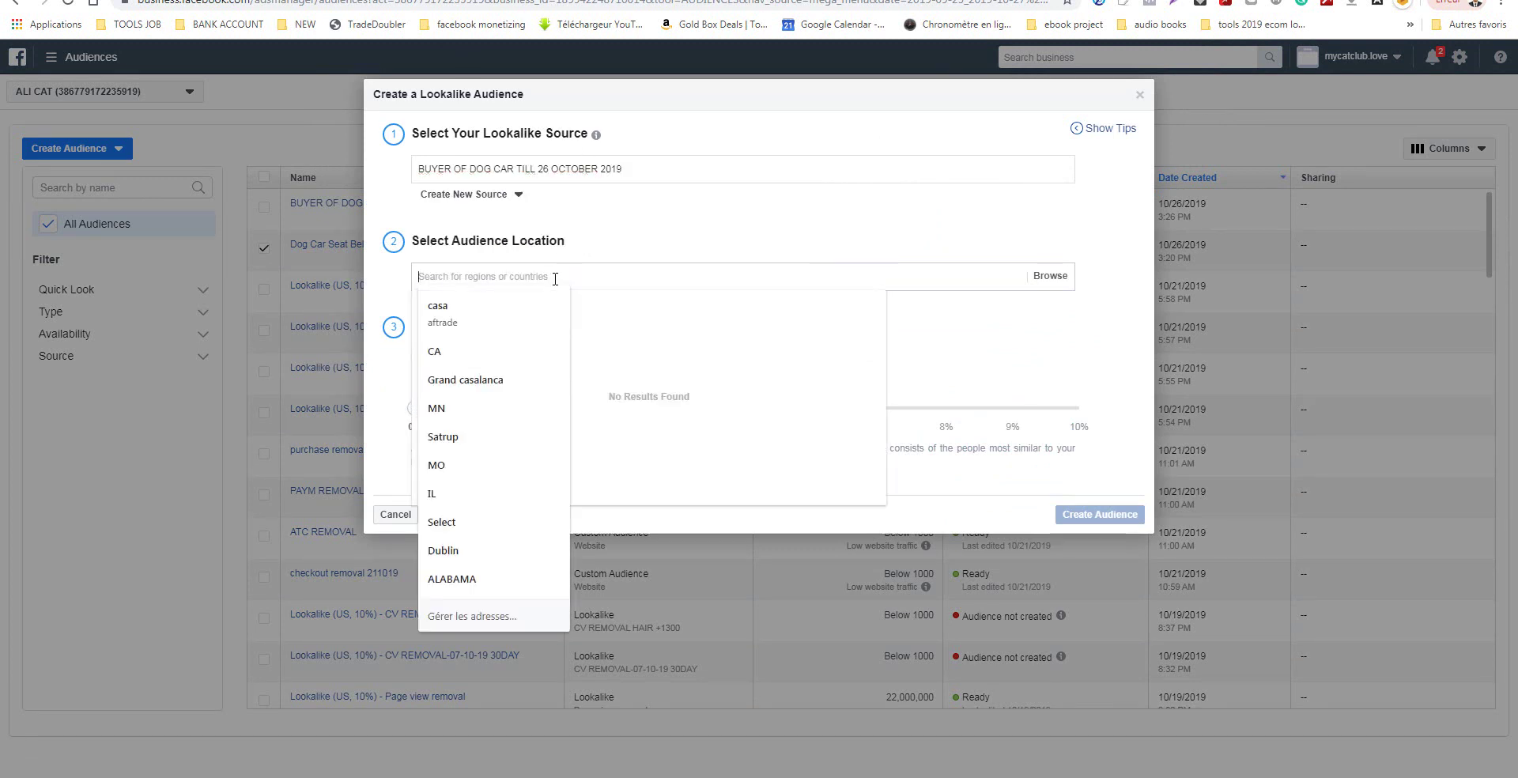
text(UNITED)
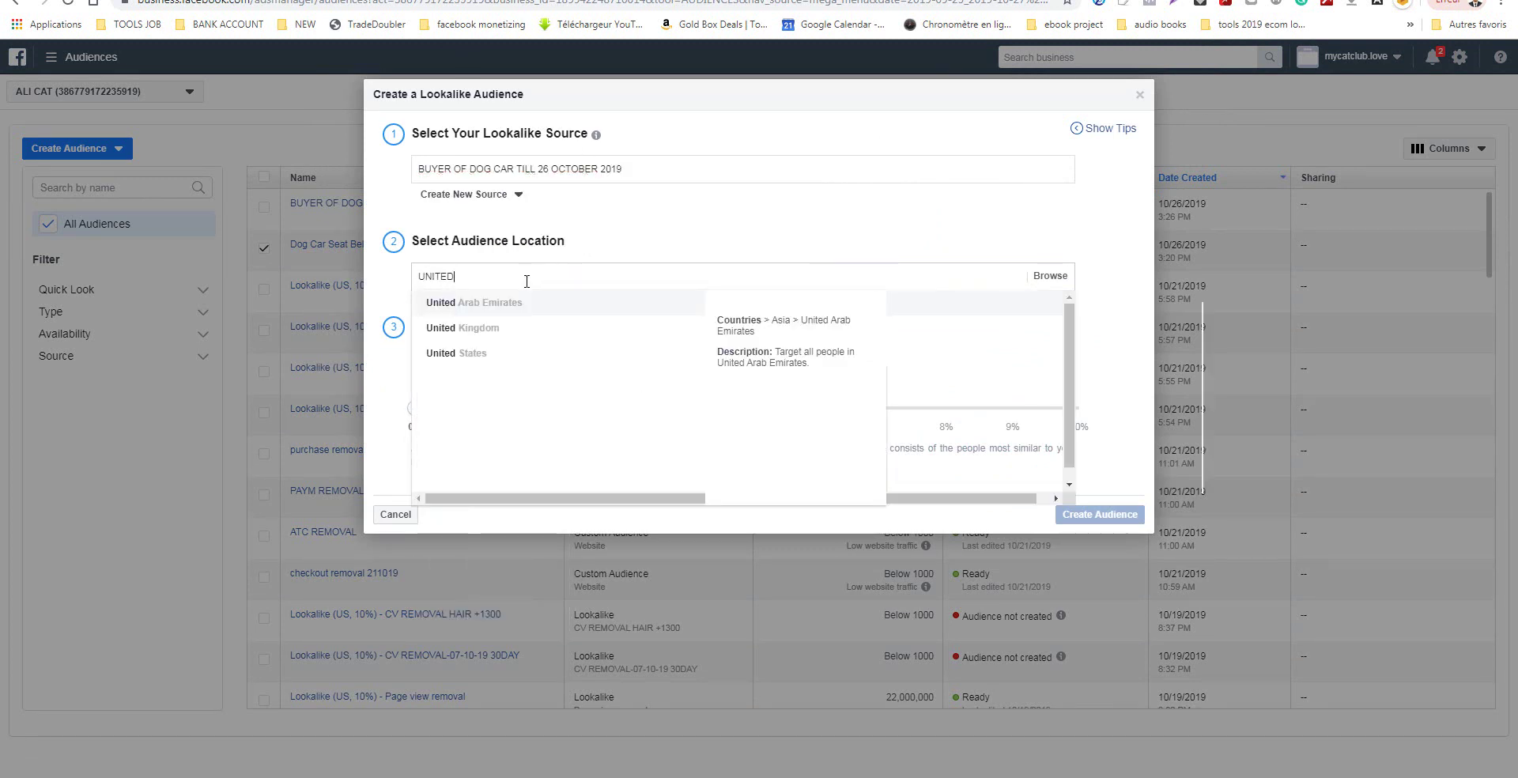
click(499, 361)
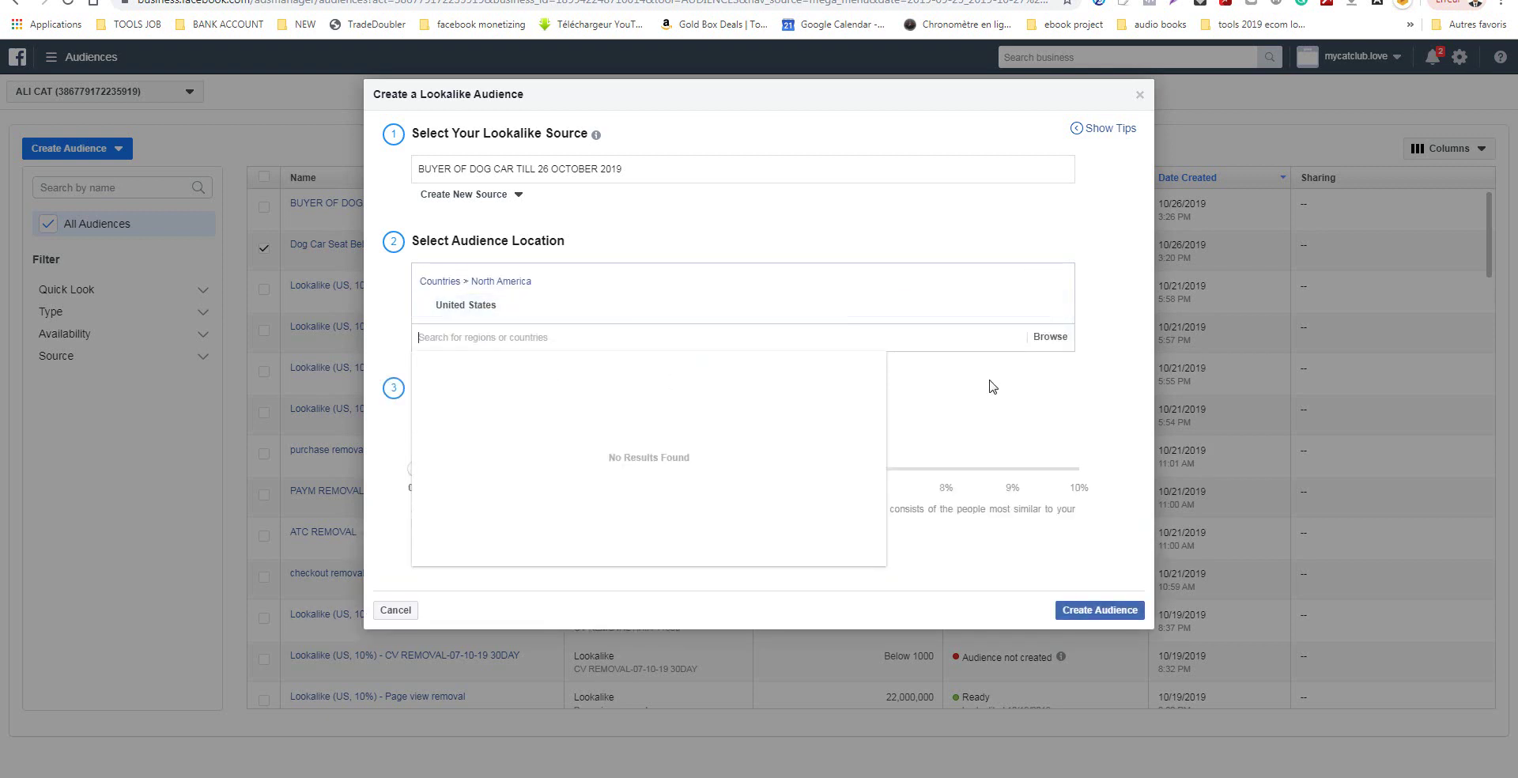
drag(482, 469, 1079, 468)
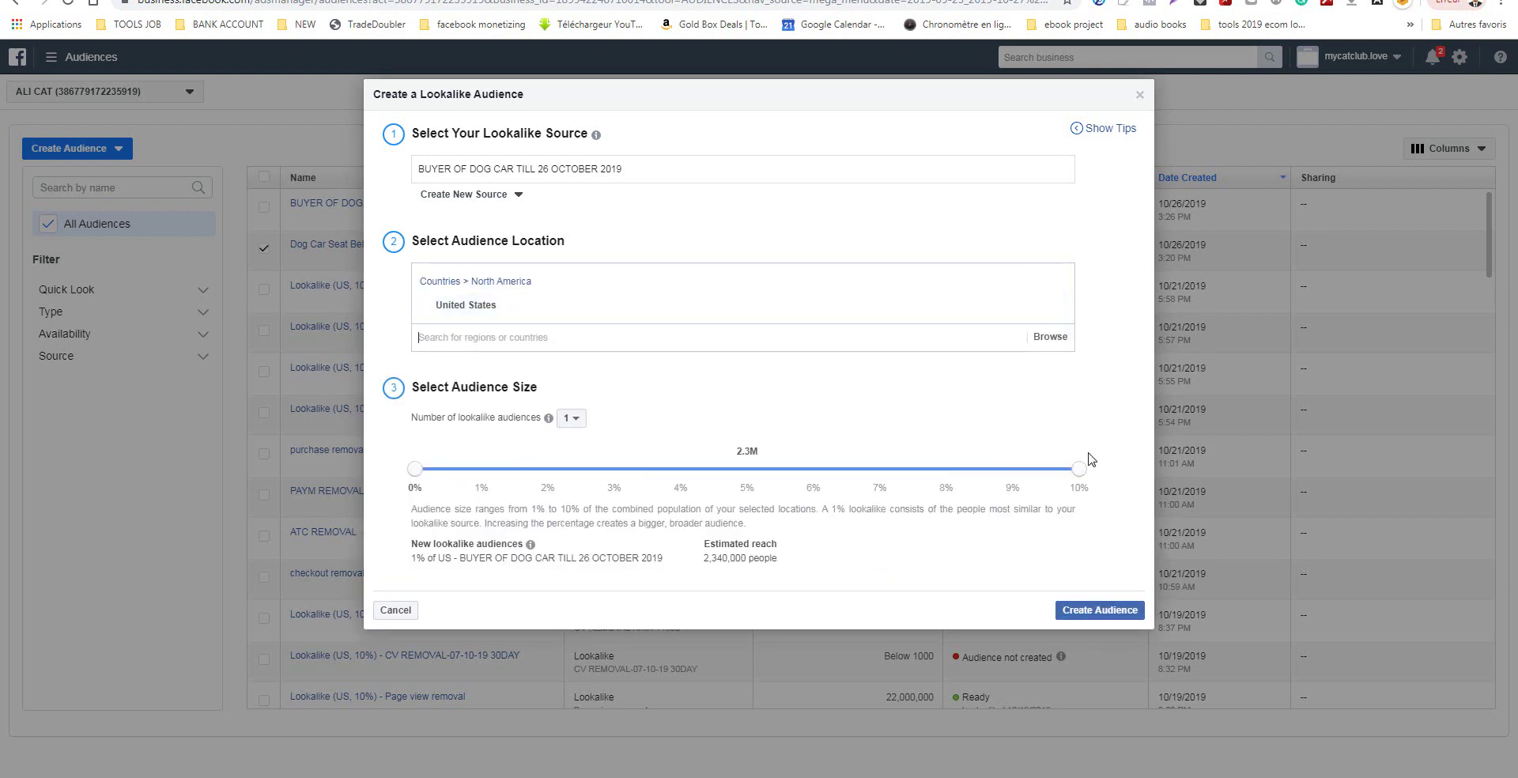
click(1099, 610)
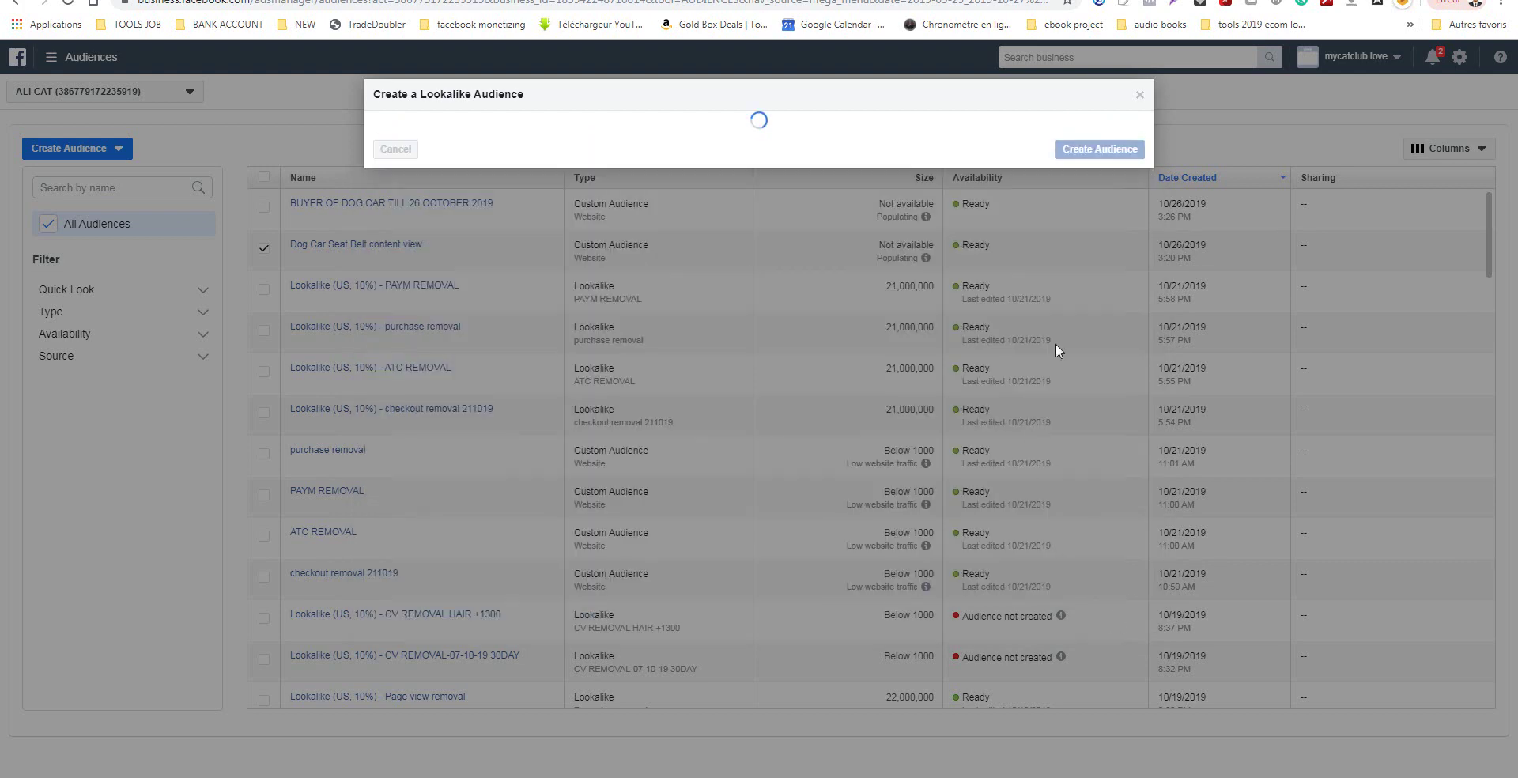
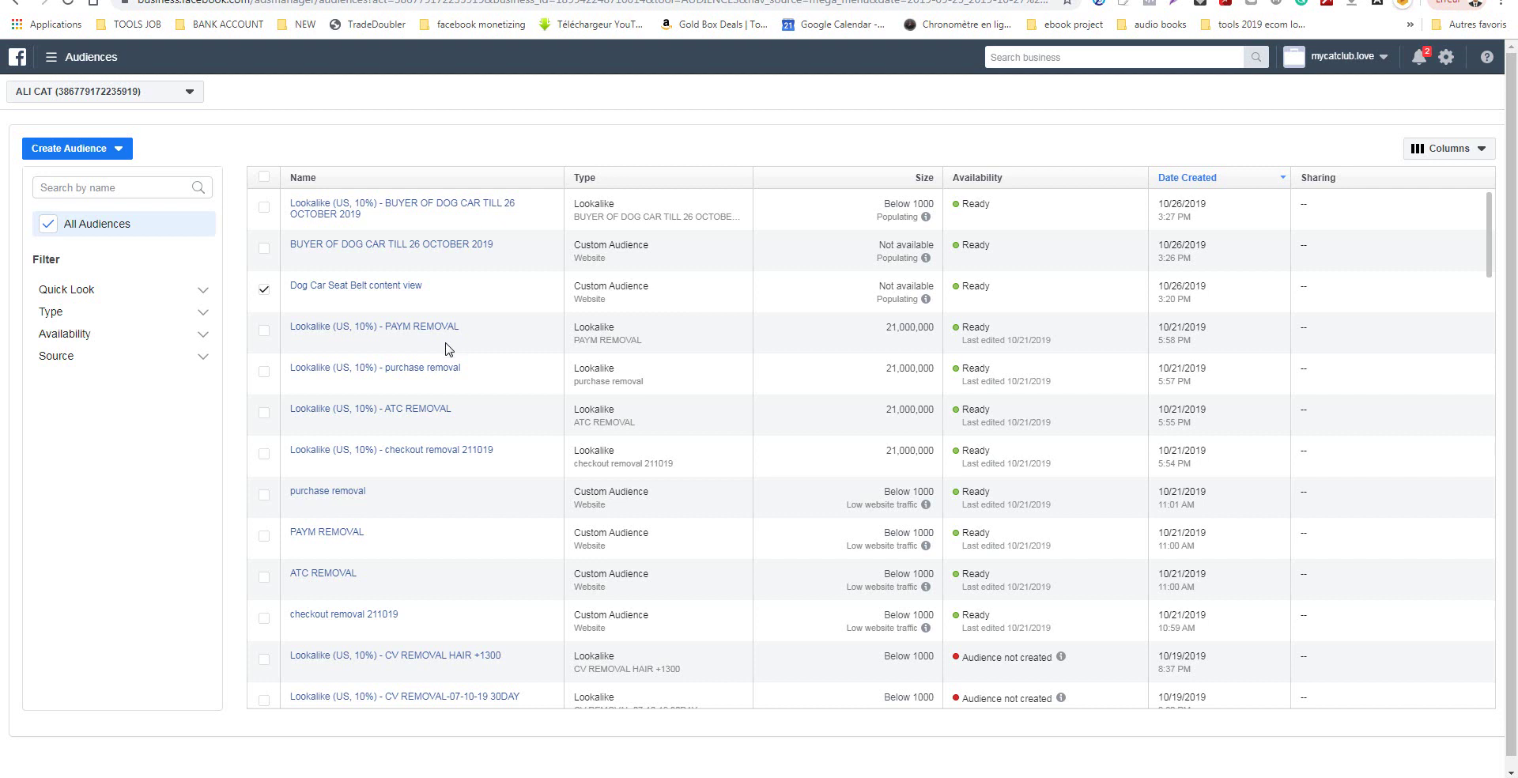
Examine the campaigns' unique adds to cart, checkouts initiated, adds of payment info and purchases in Ads Manager, and return to Audiences.
mouse_move(101, 68)
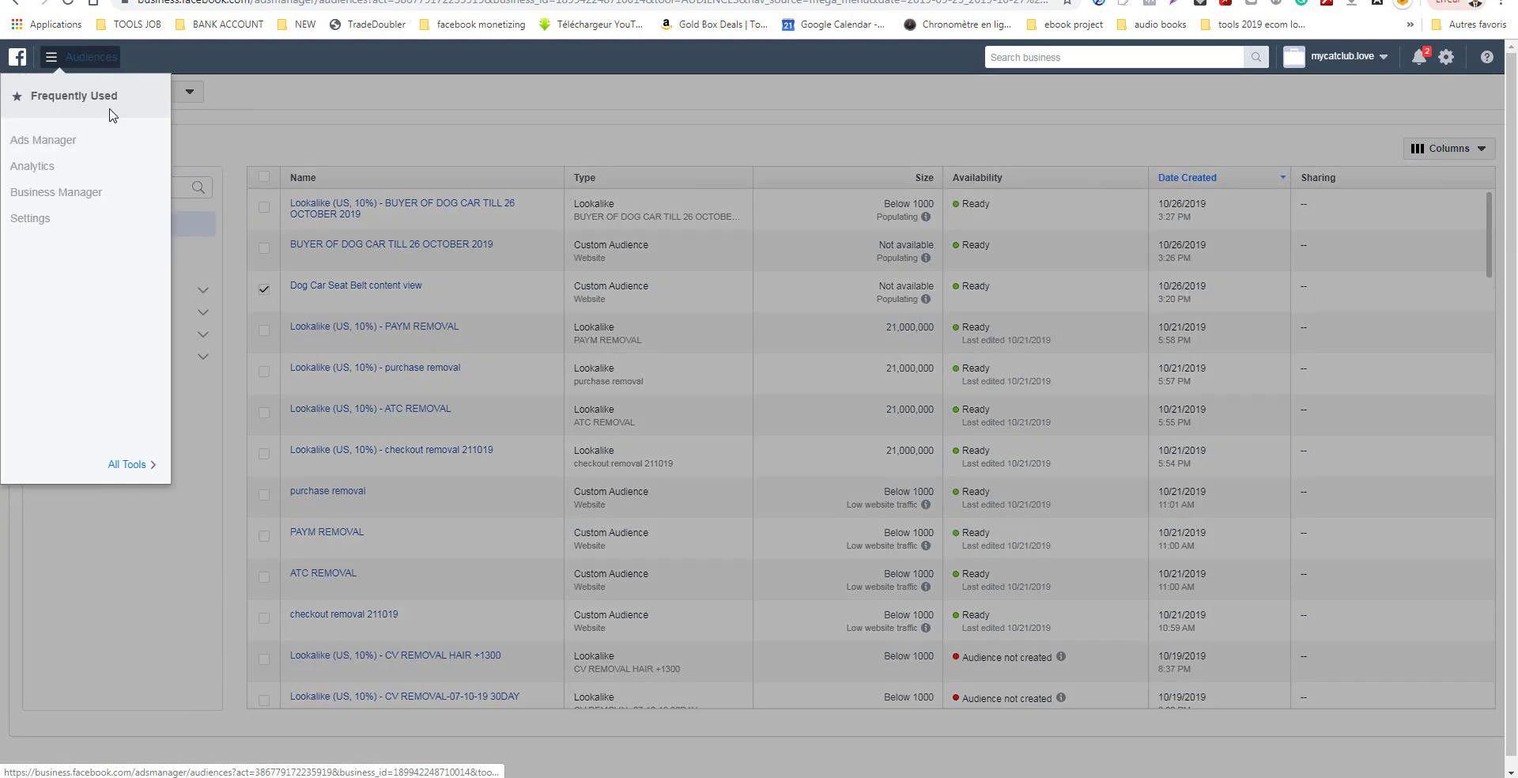
click(60, 142)
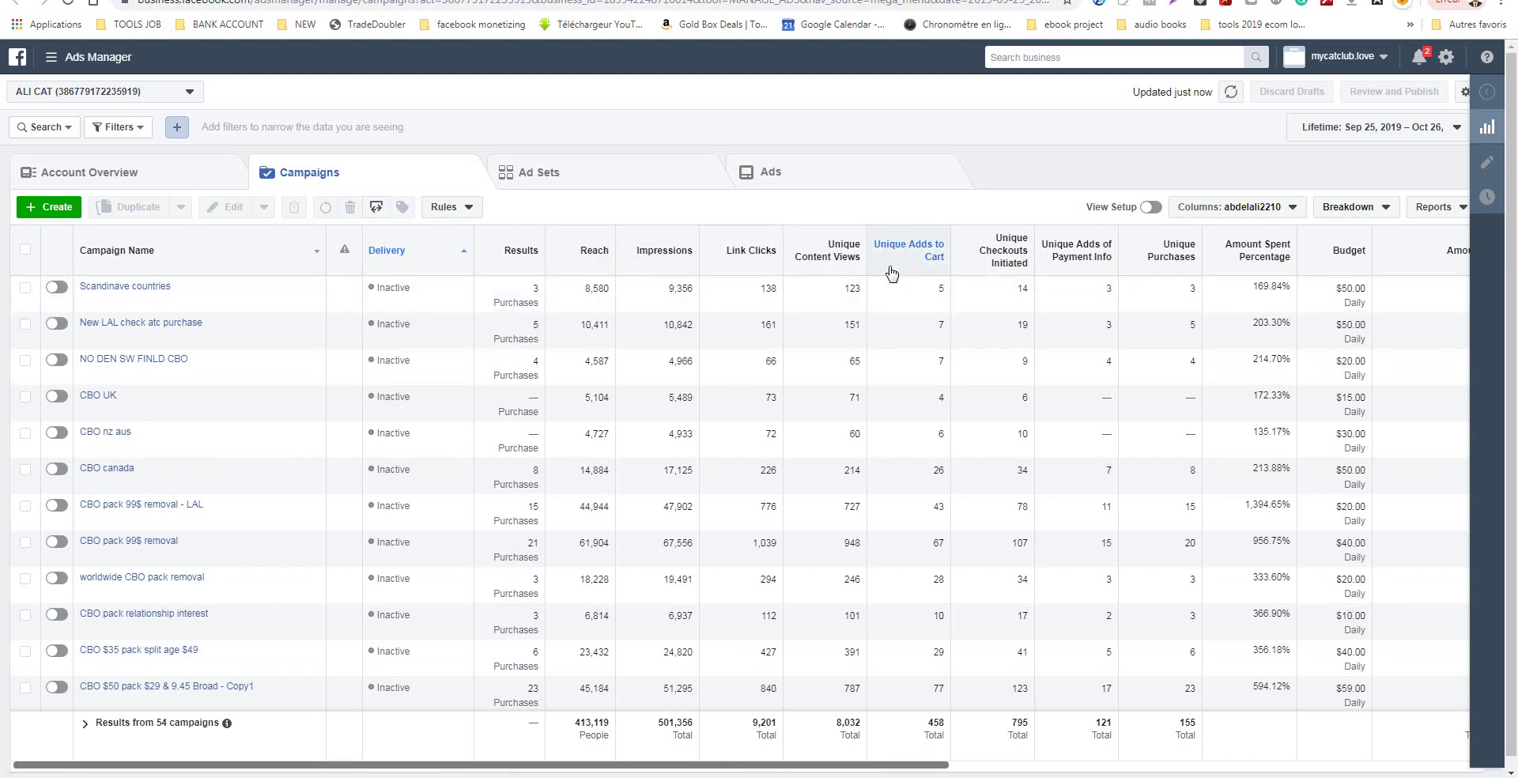
mouse_move(915, 257)
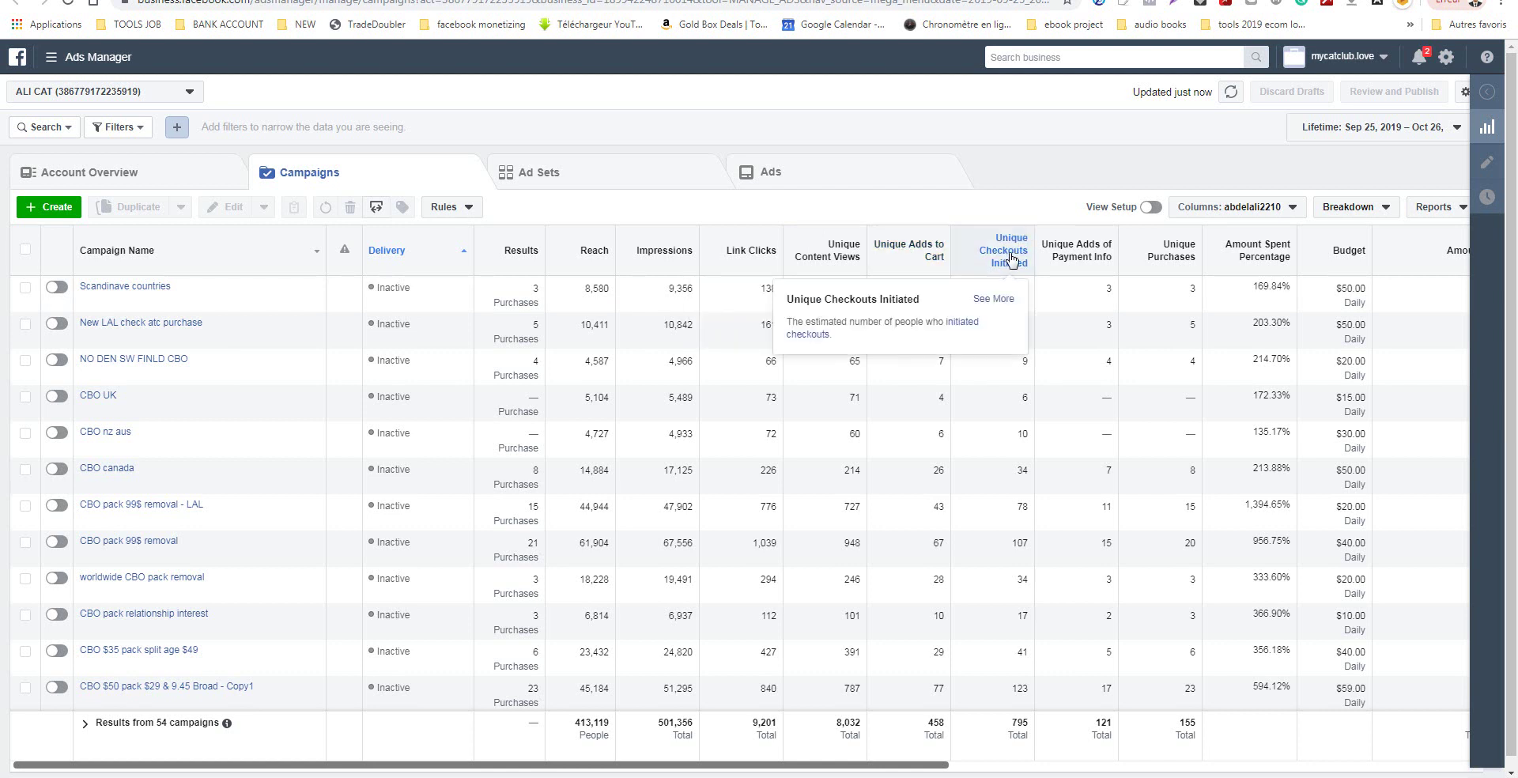
mouse_move(1067, 266)
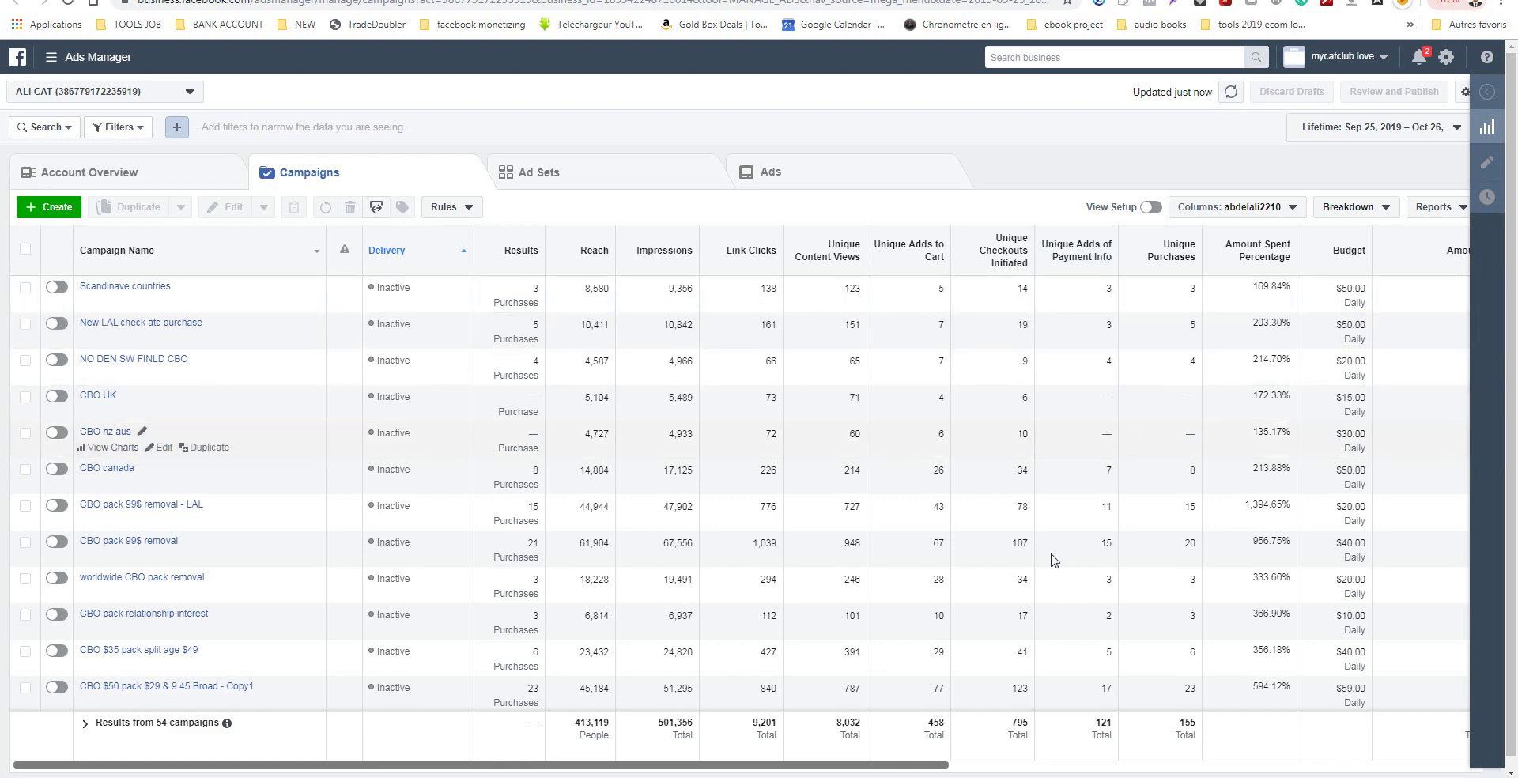
drag(953, 765, 1415, 771)
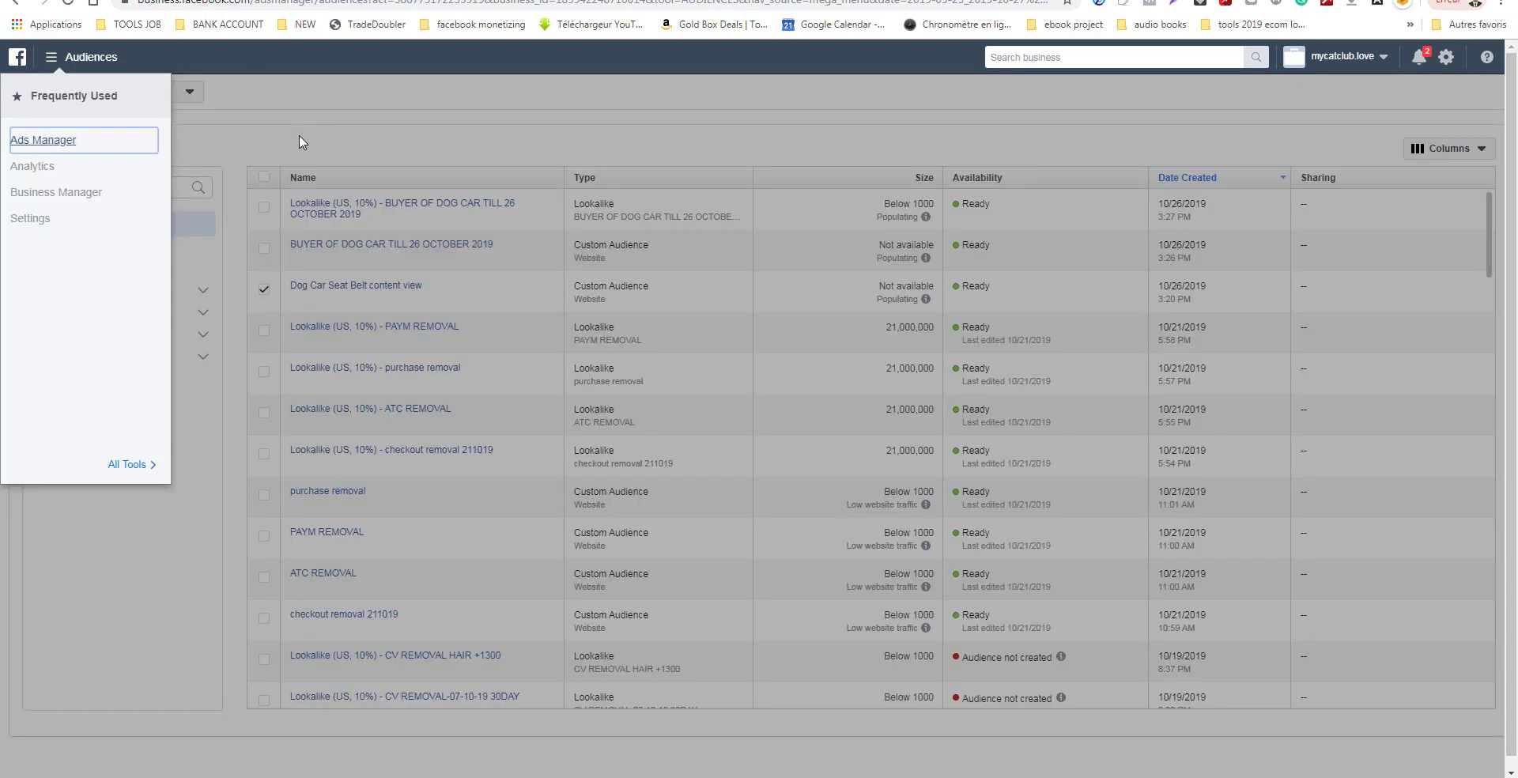
click(442, 81)
Start a video engagement custom audience of people who have watched 95% of the video.
click(76, 148)
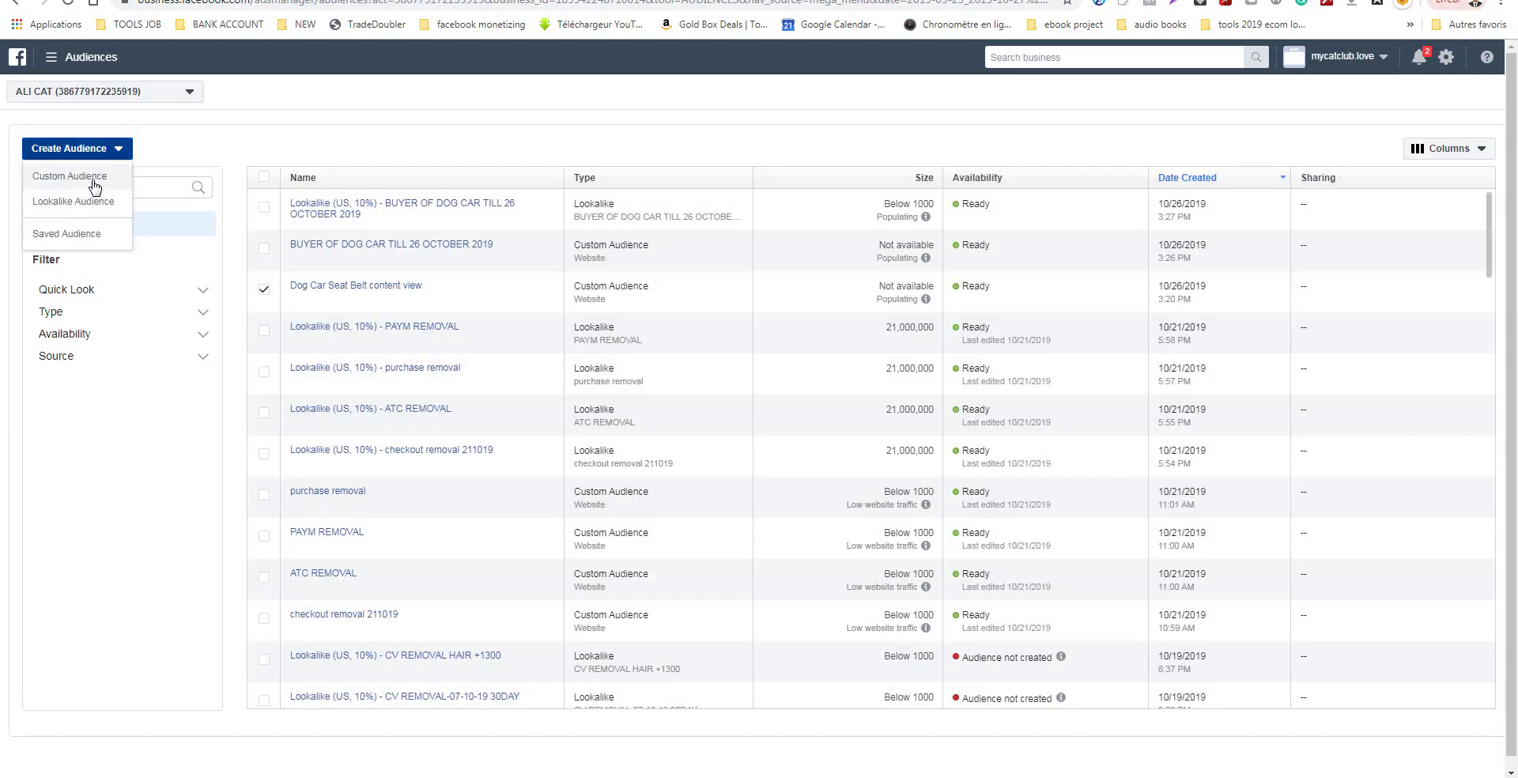
click(69, 176)
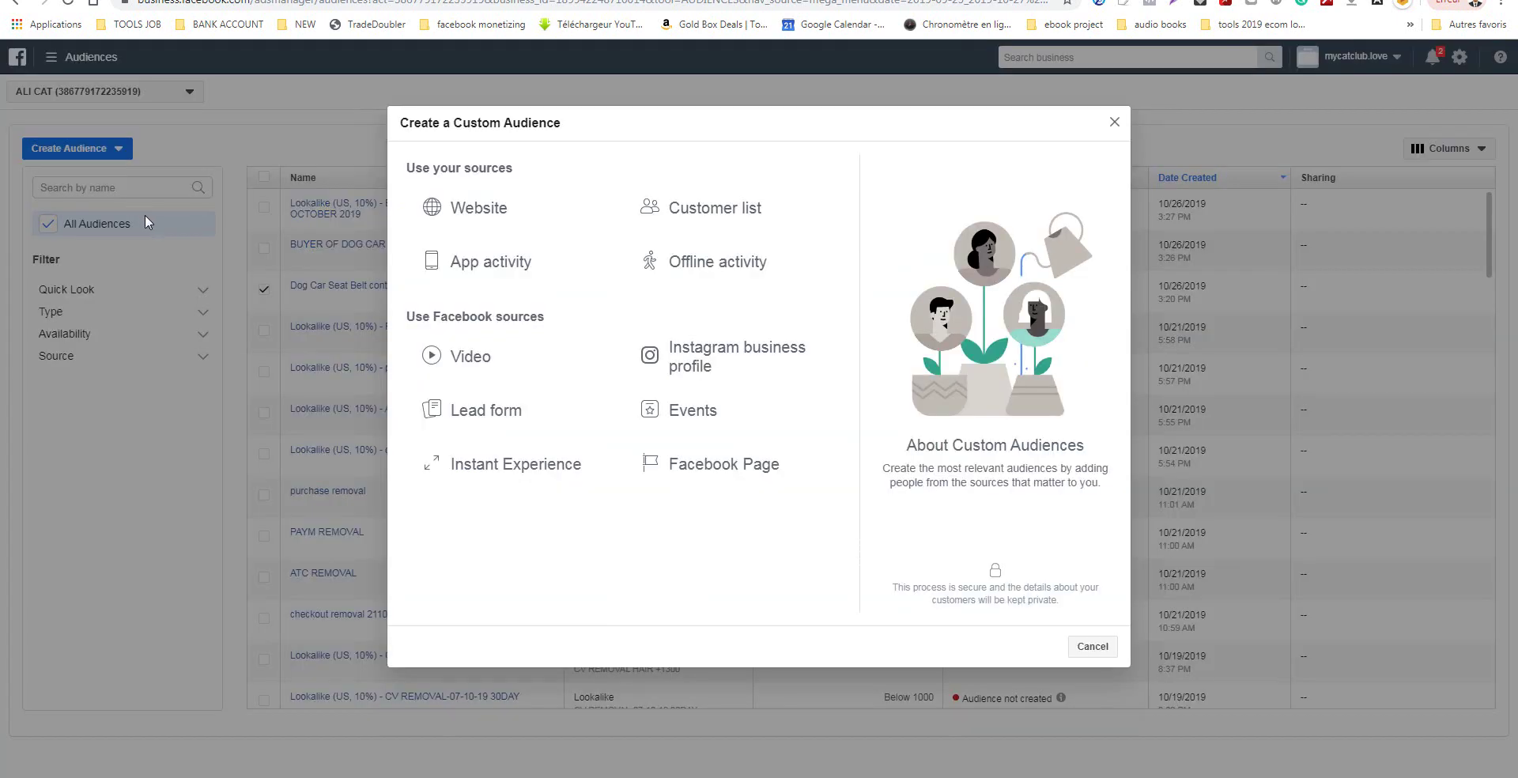
click(475, 353)
click(550, 291)
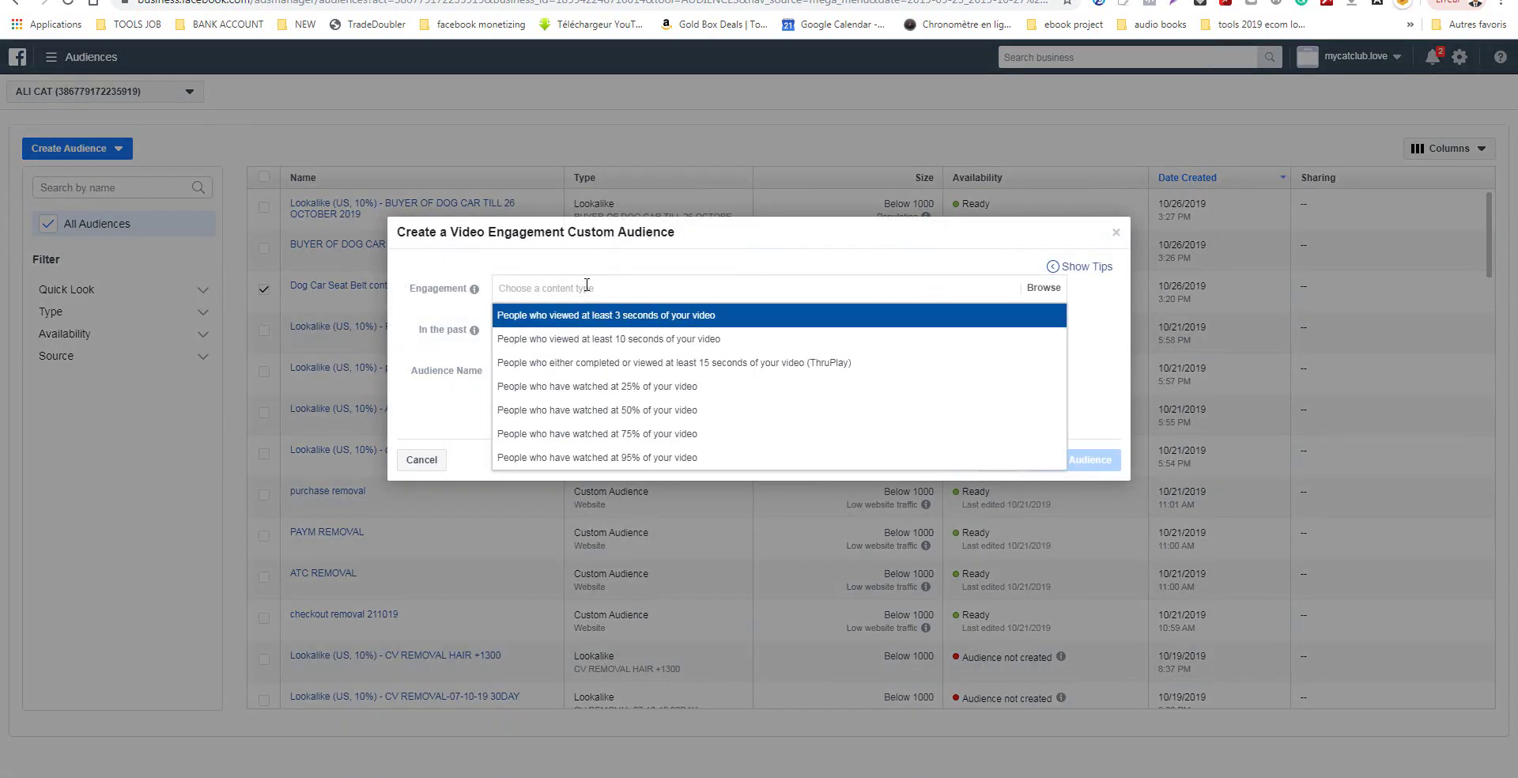
click(713, 459)
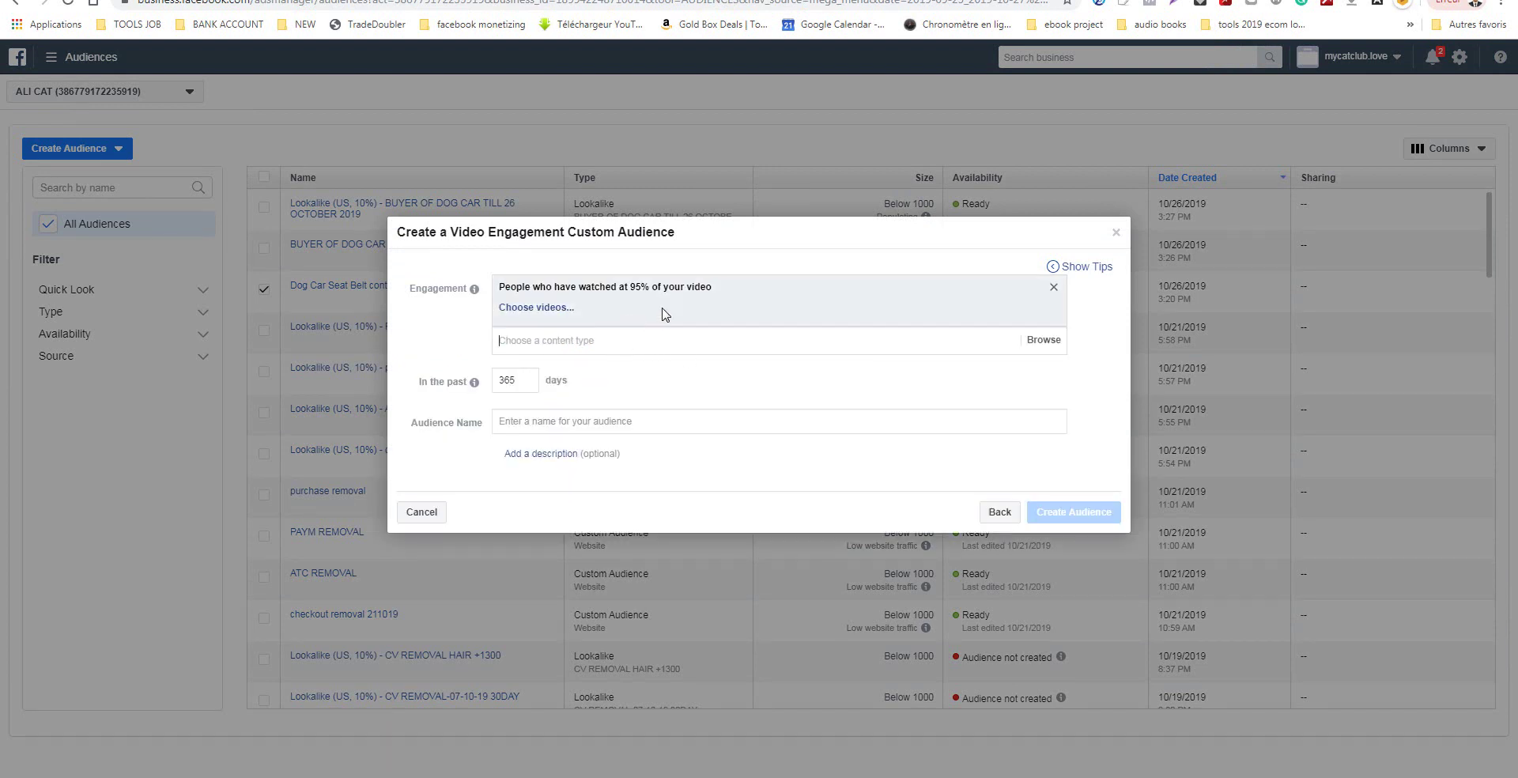
Begin choosing the videos for the 95% engagement criterion and switch the source page to Iawesome shop.
click(556, 311)
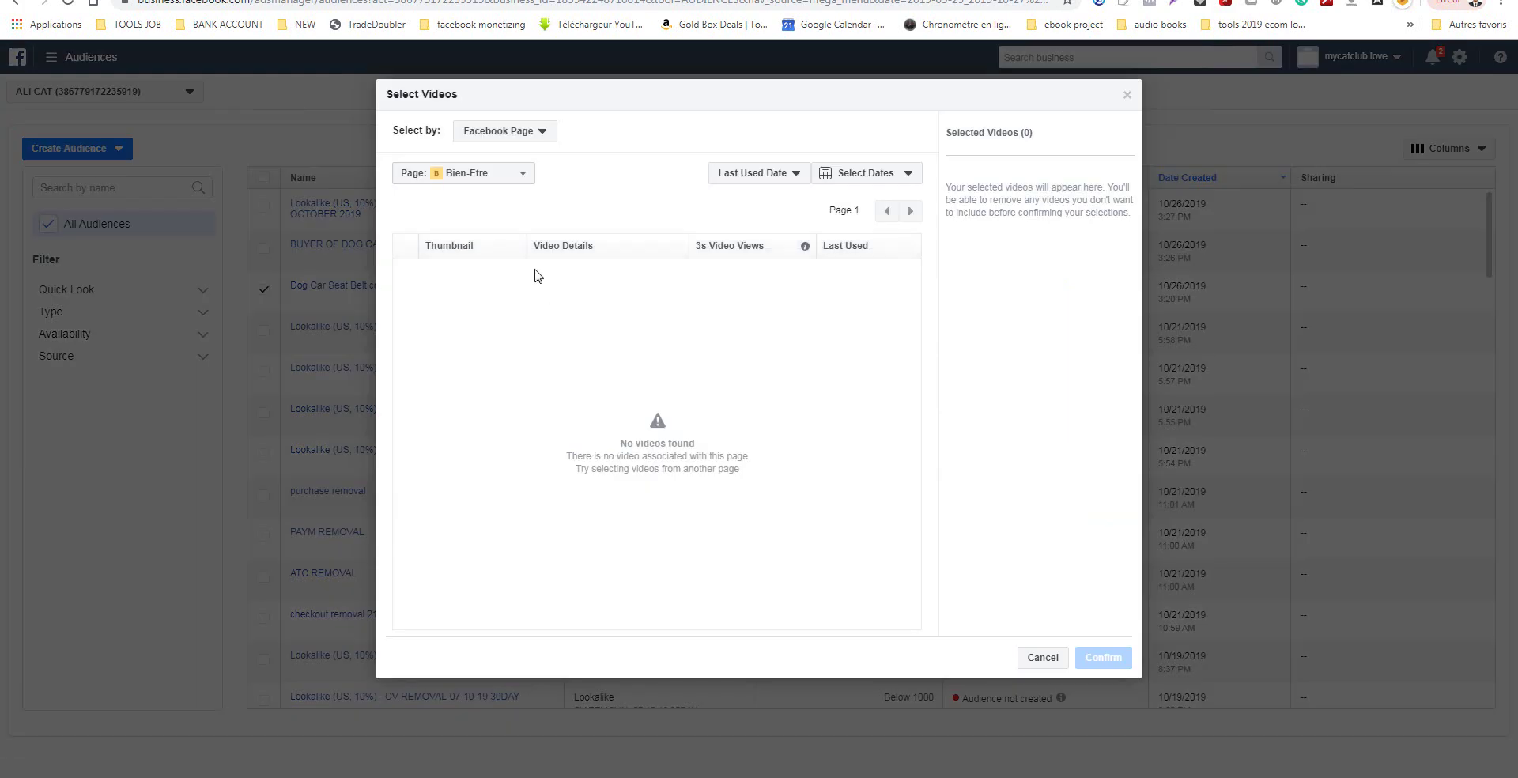
click(484, 180)
scroll(558, 419, down, 10)
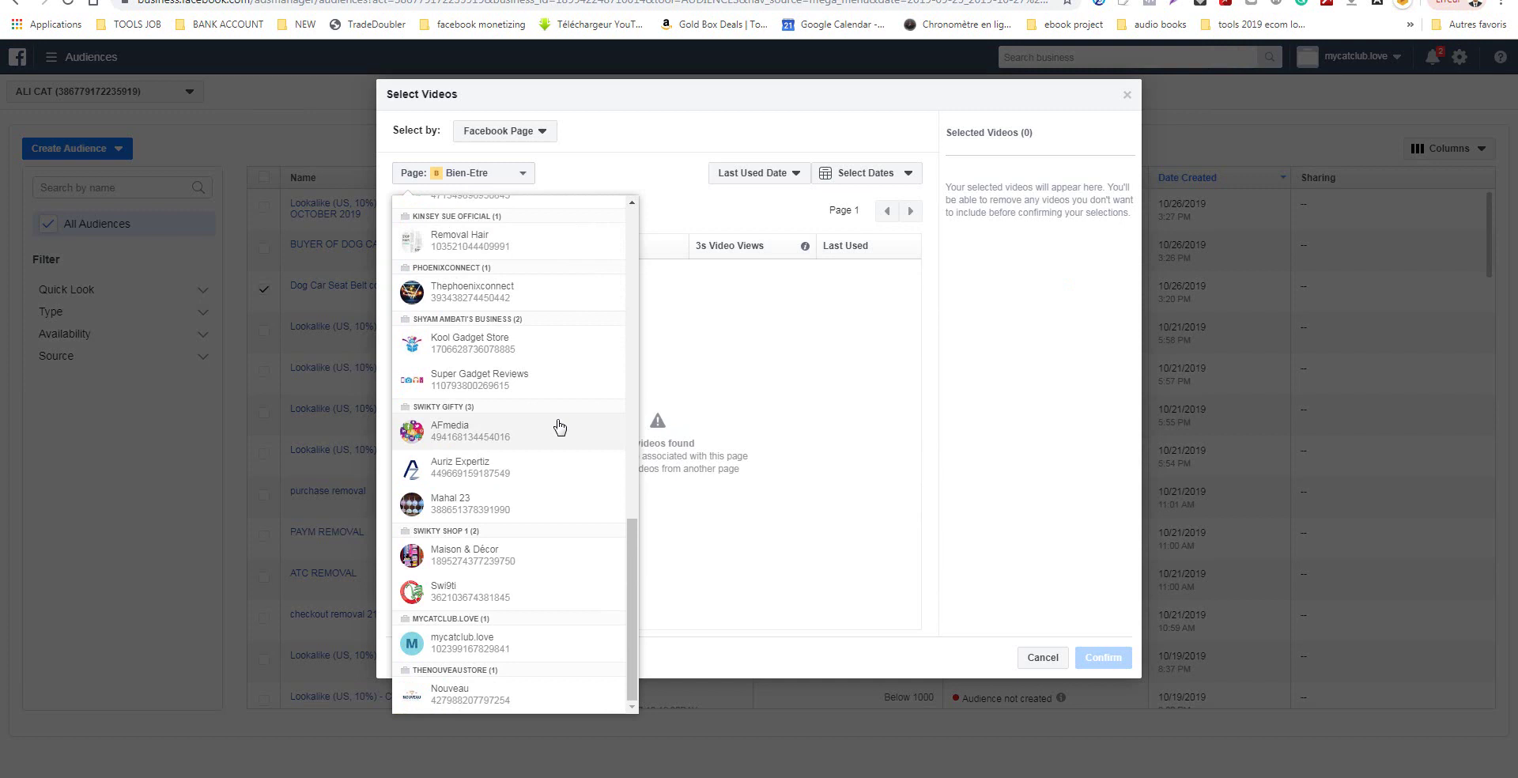
scroll(581, 427, up, 2)
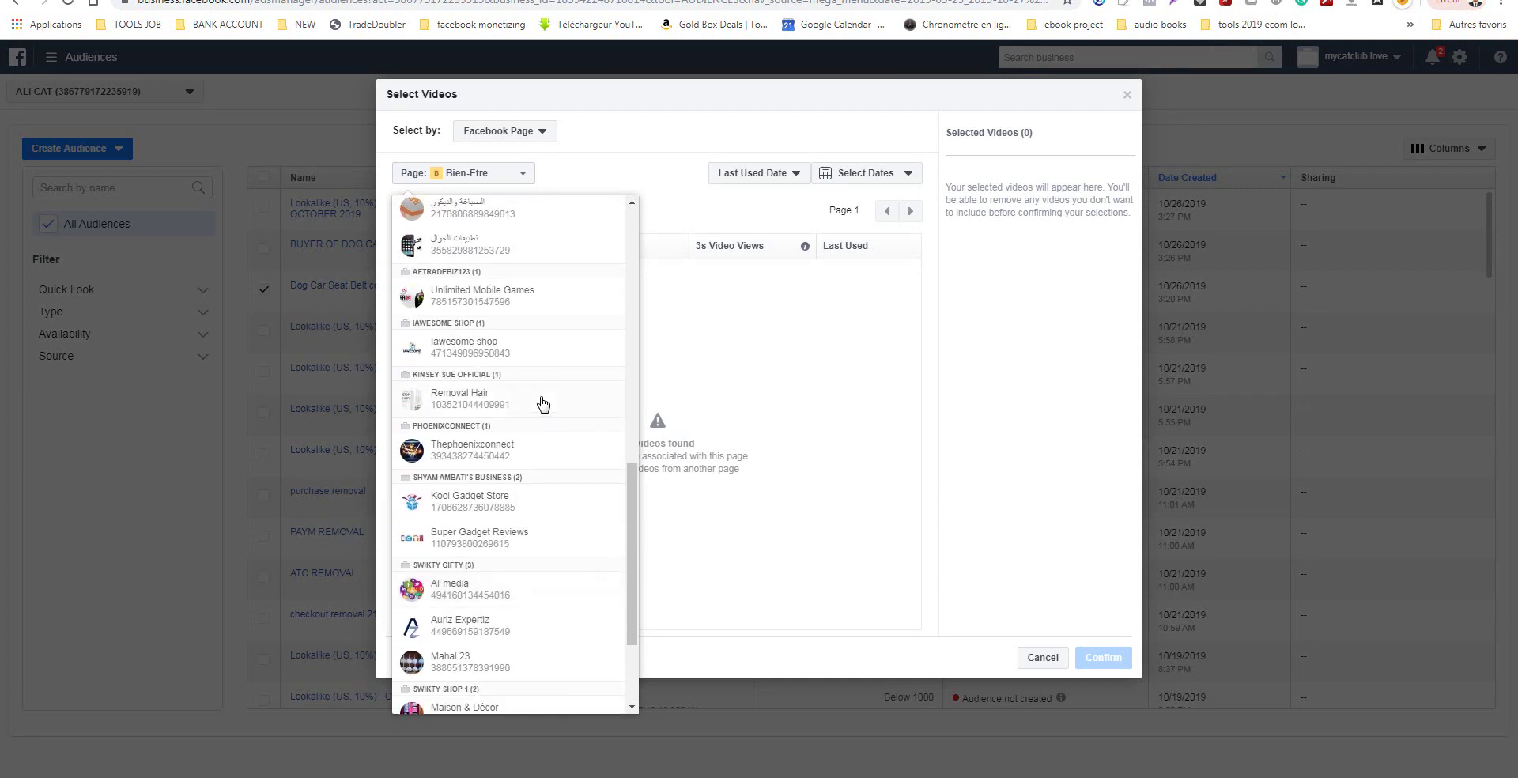
click(517, 363)
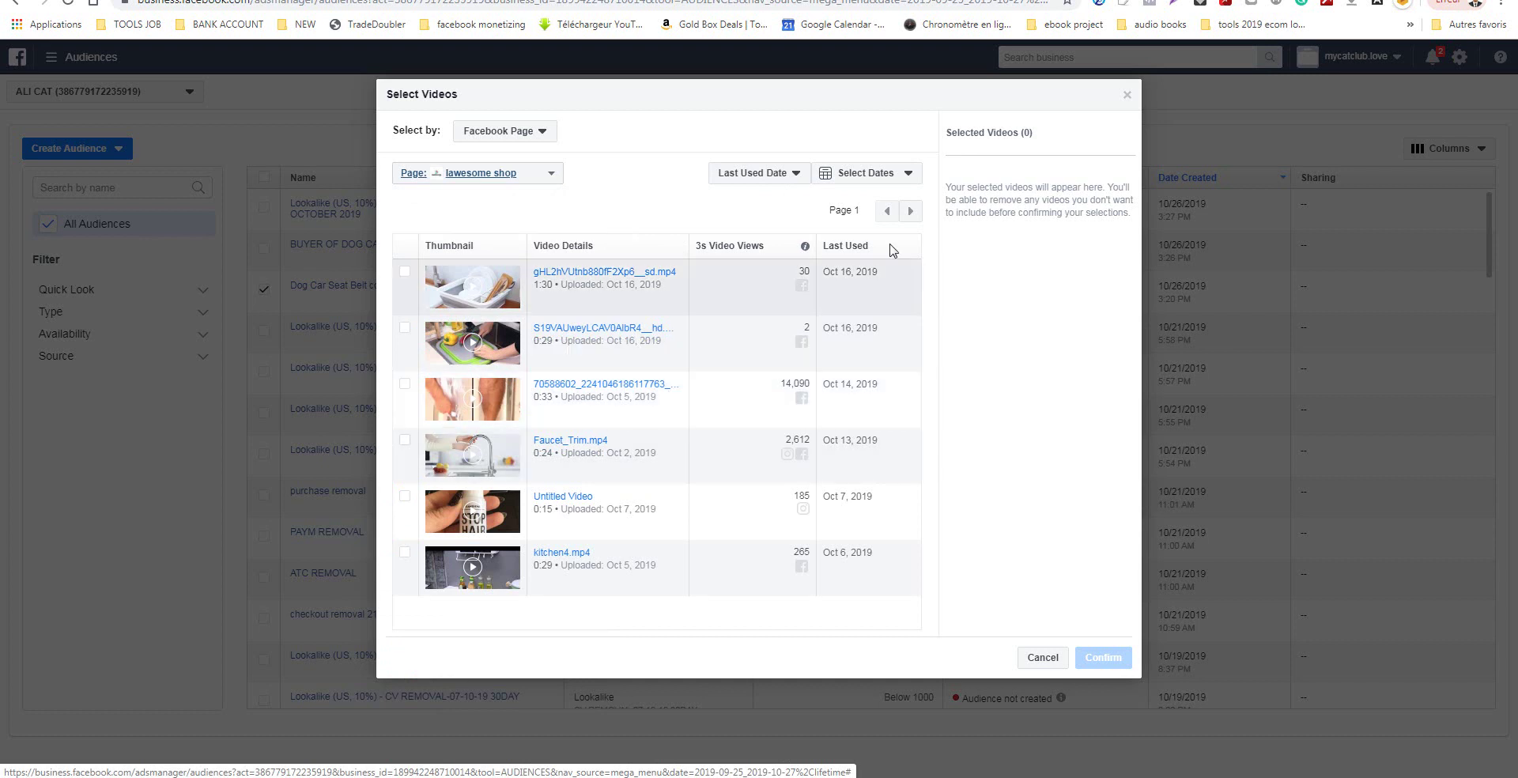
Browse through the page's video list and select the 0:33 video last used on Sep 17, 2019.
click(909, 212)
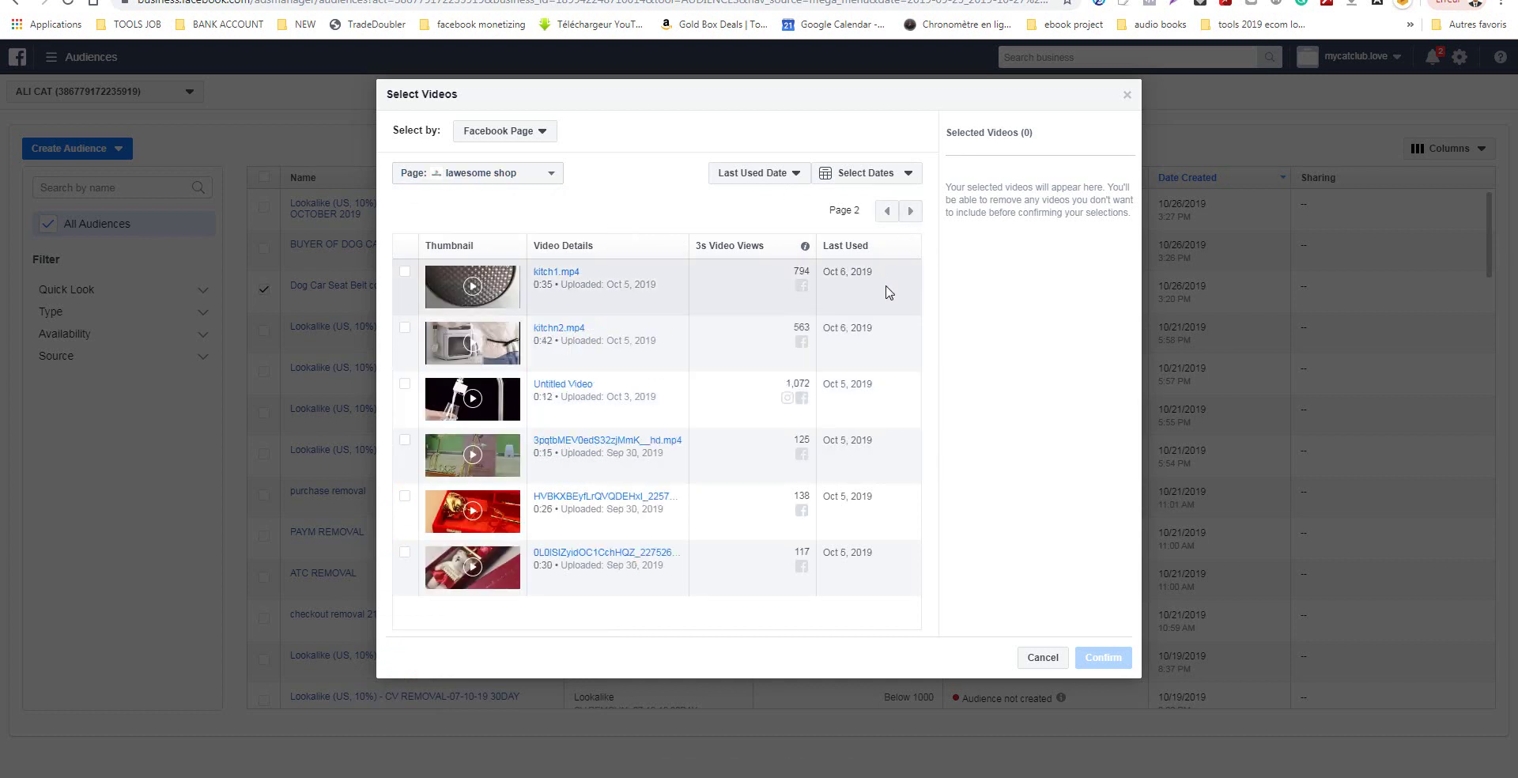
click(922, 213)
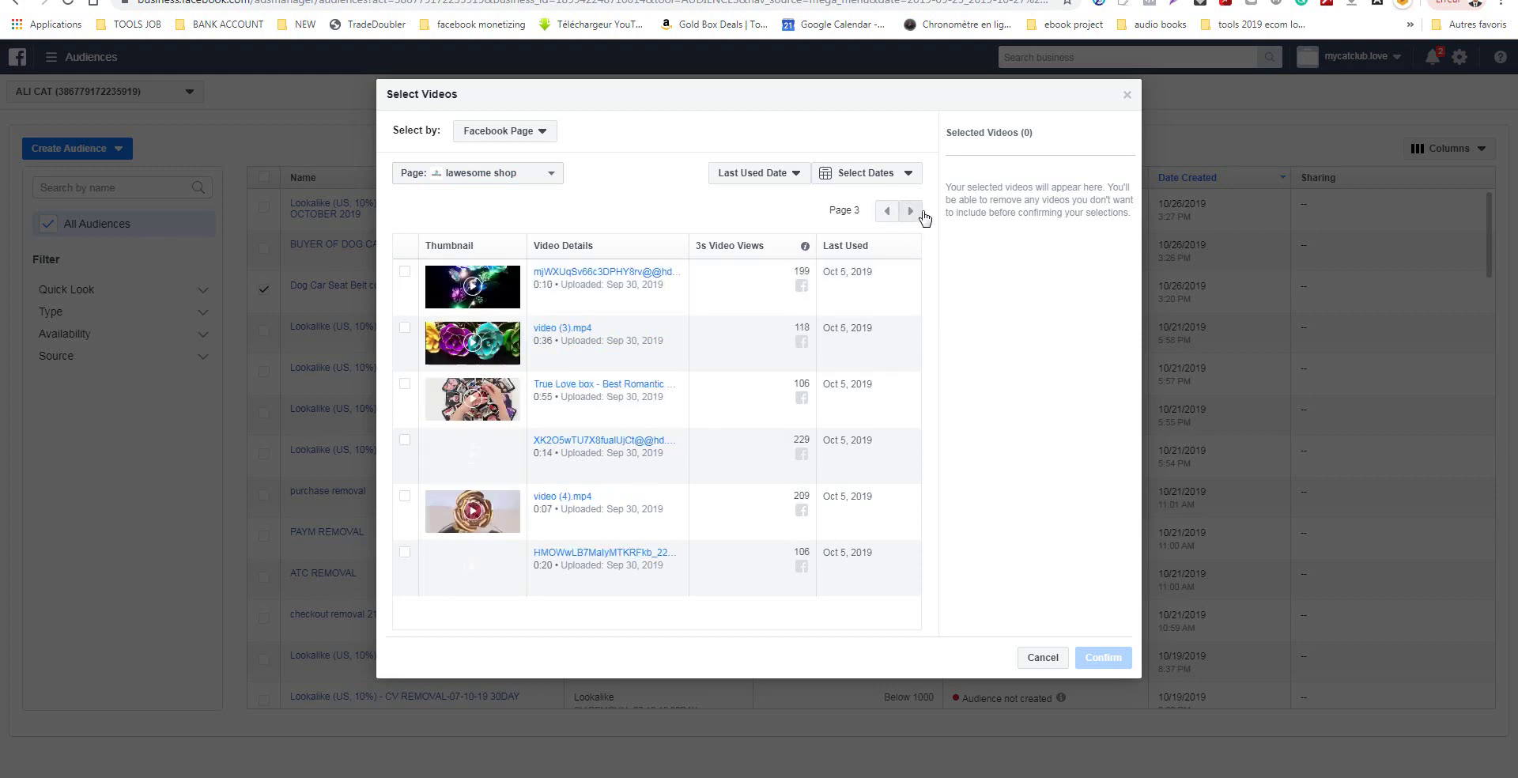
click(922, 213)
click(910, 211)
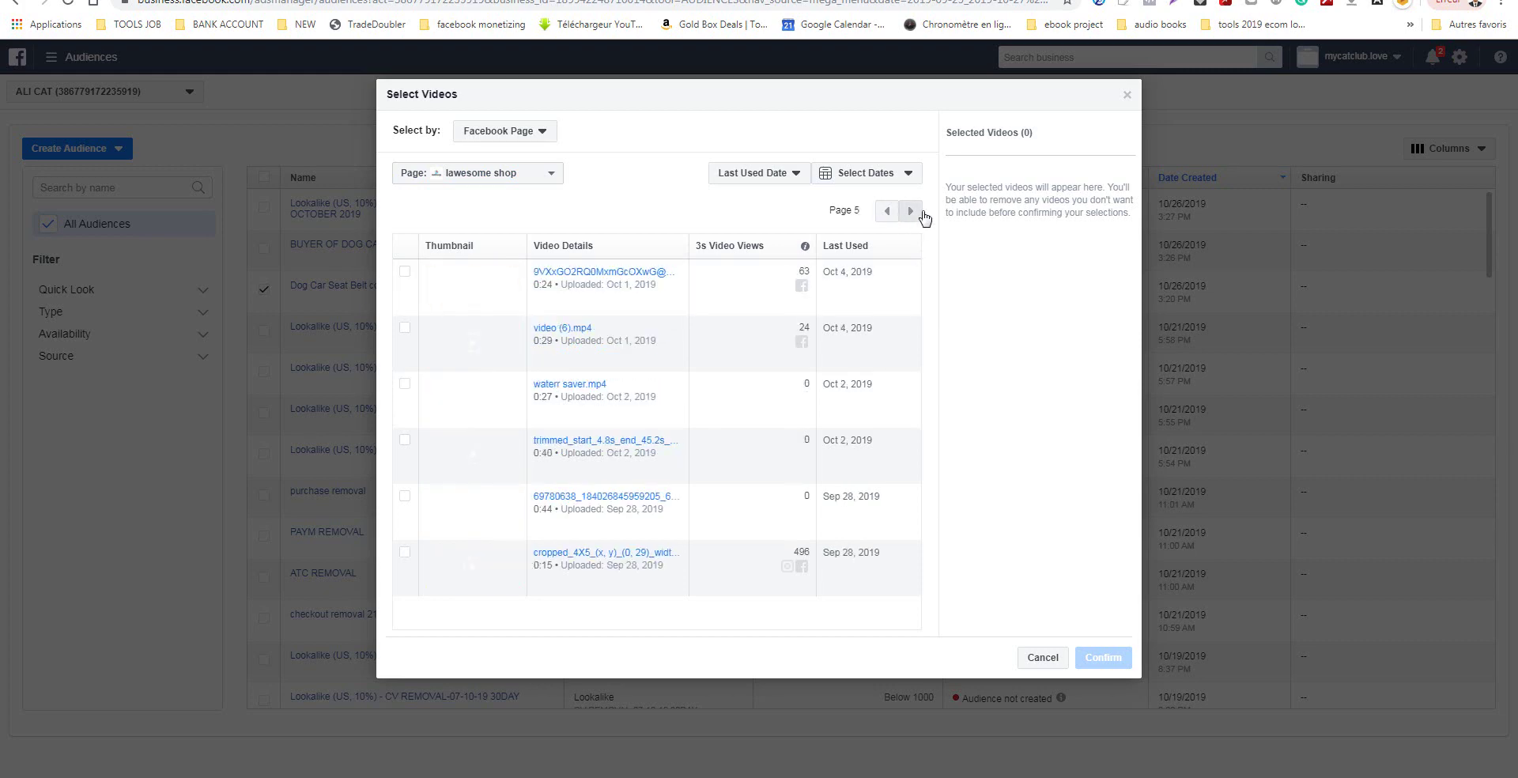
click(910, 211)
click(910, 212)
click(917, 212)
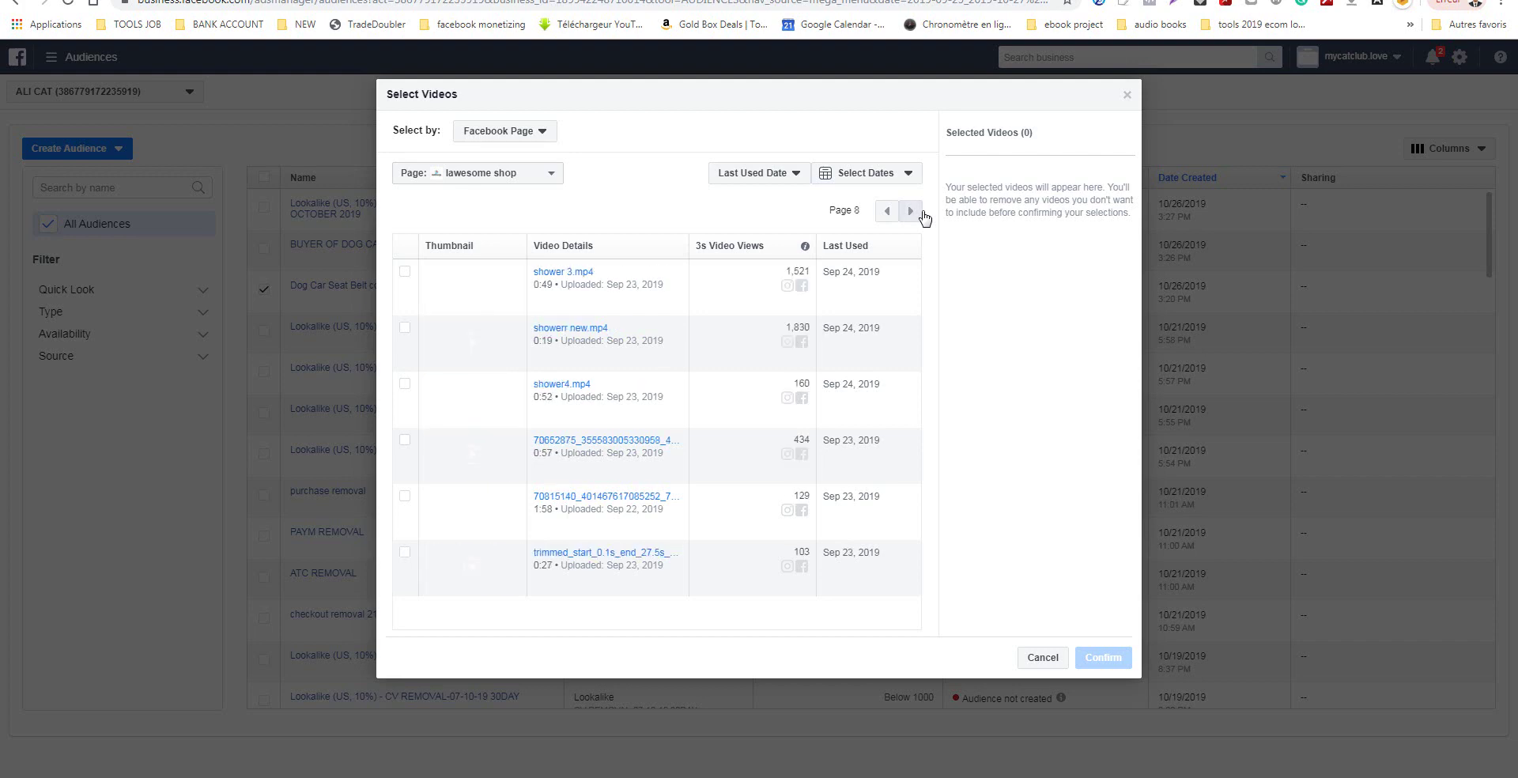
click(913, 212)
click(913, 212)
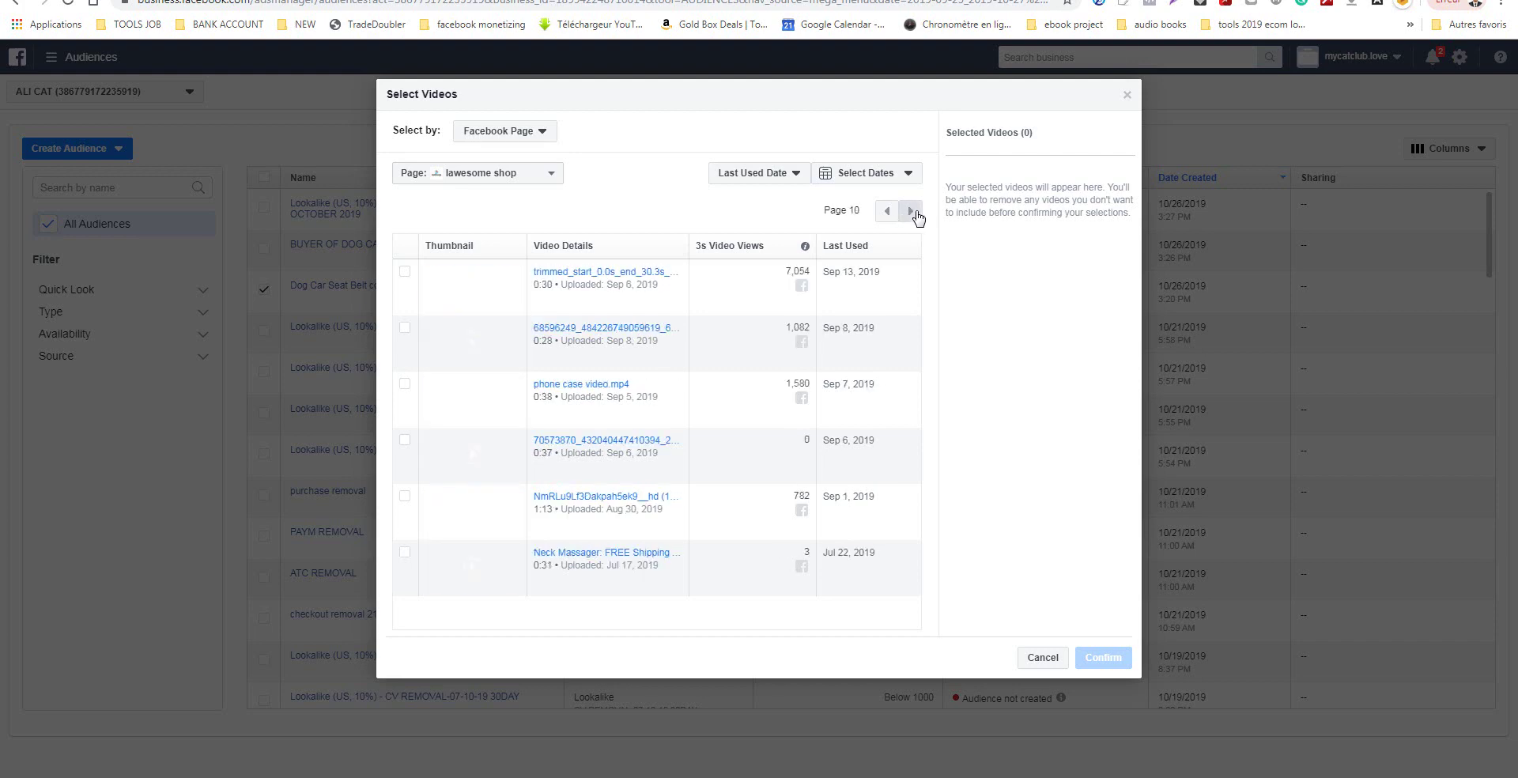
click(887, 214)
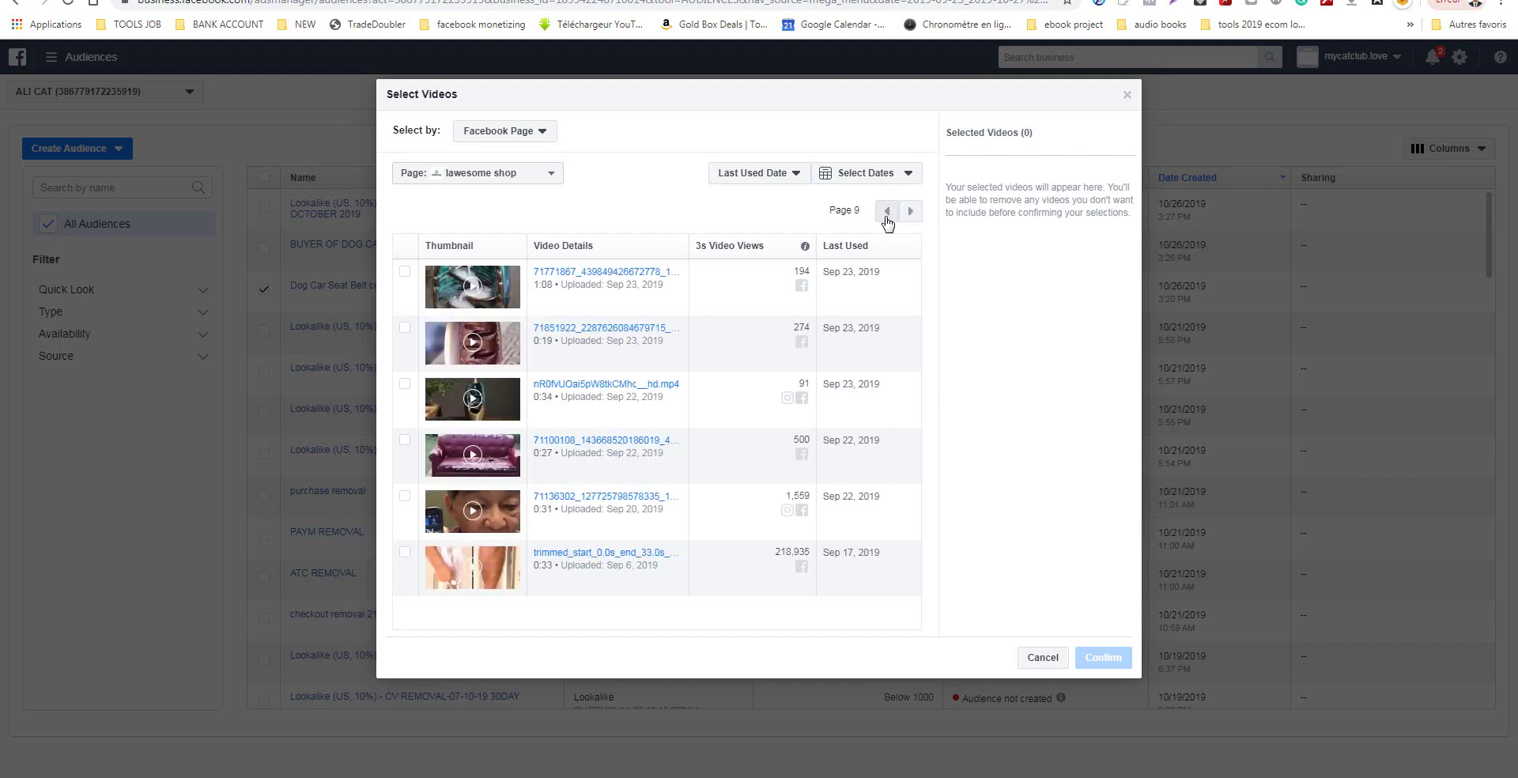
click(405, 553)
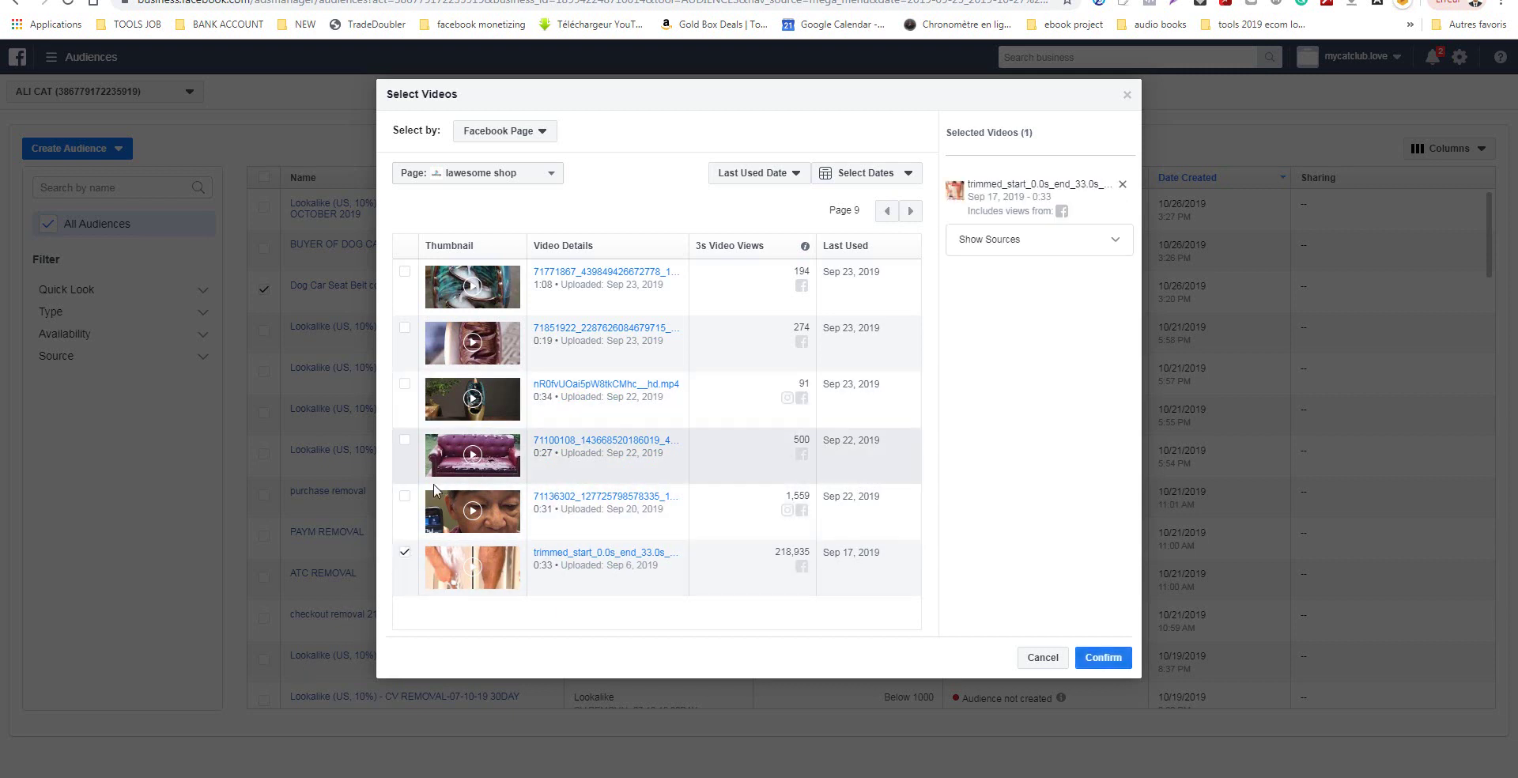
Add the 0:31 video last used Sep 22, 2019 and the 0:30 video last used Sep 13, 2019, and confirm the selection.
click(405, 496)
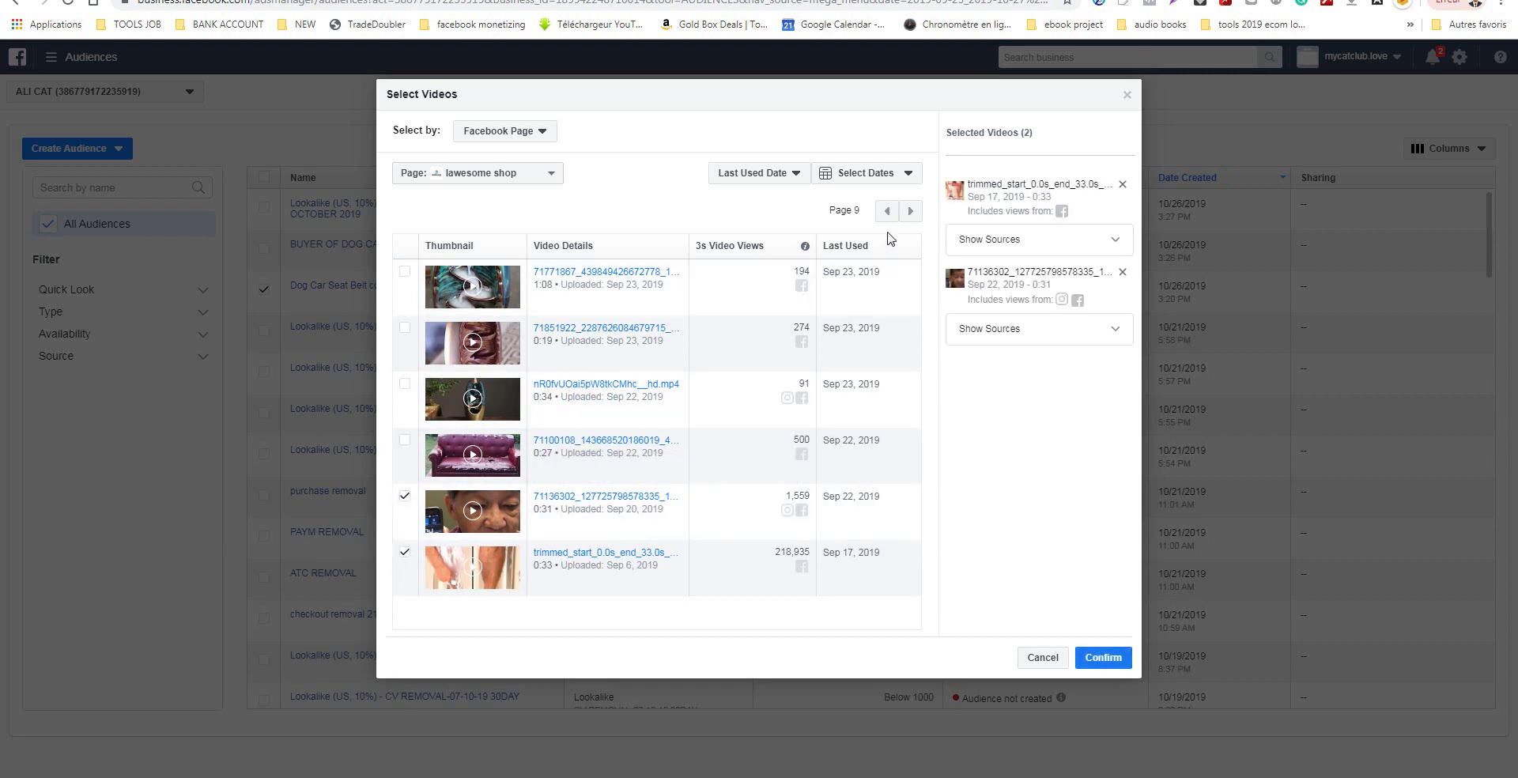
click(910, 211)
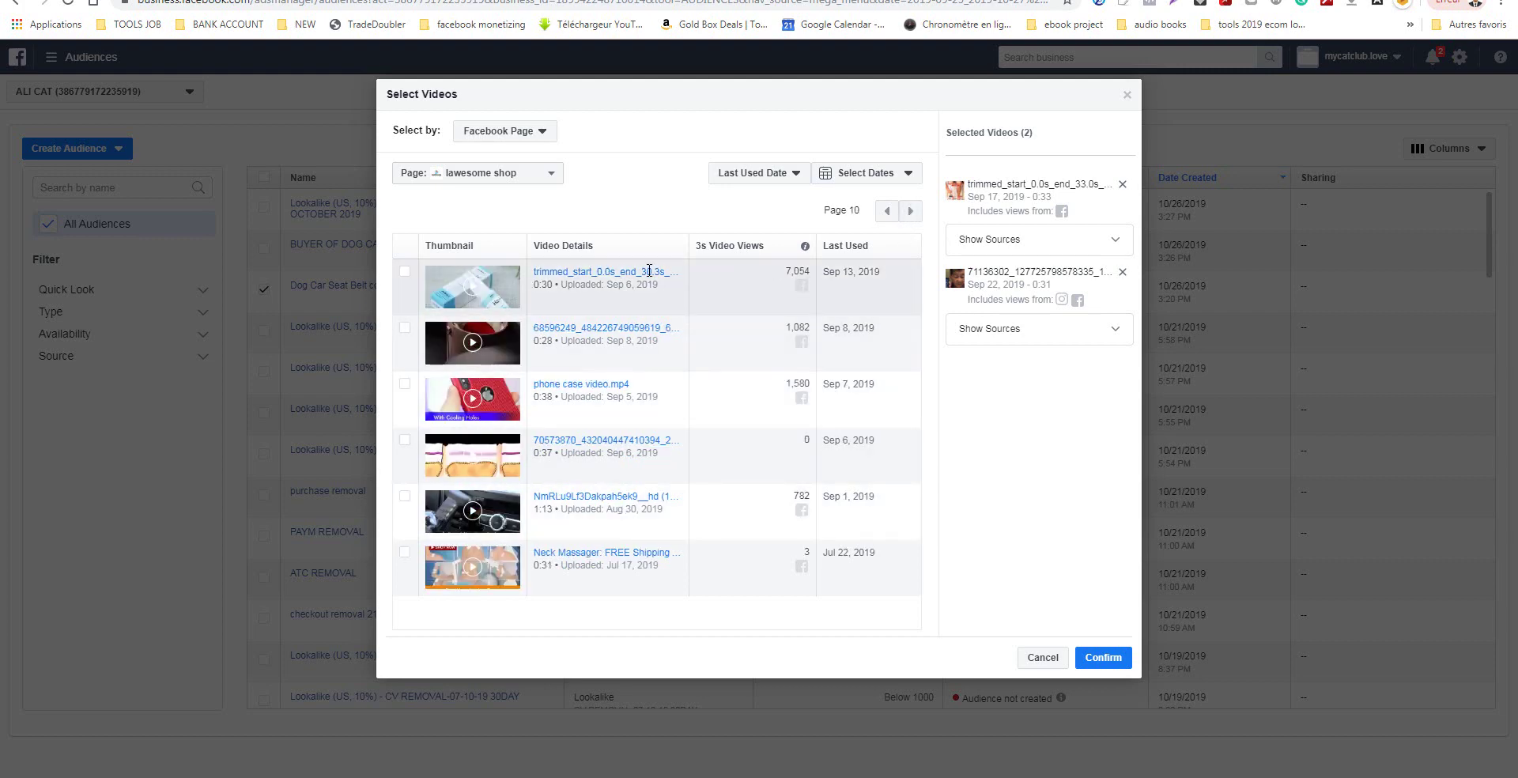
click(405, 271)
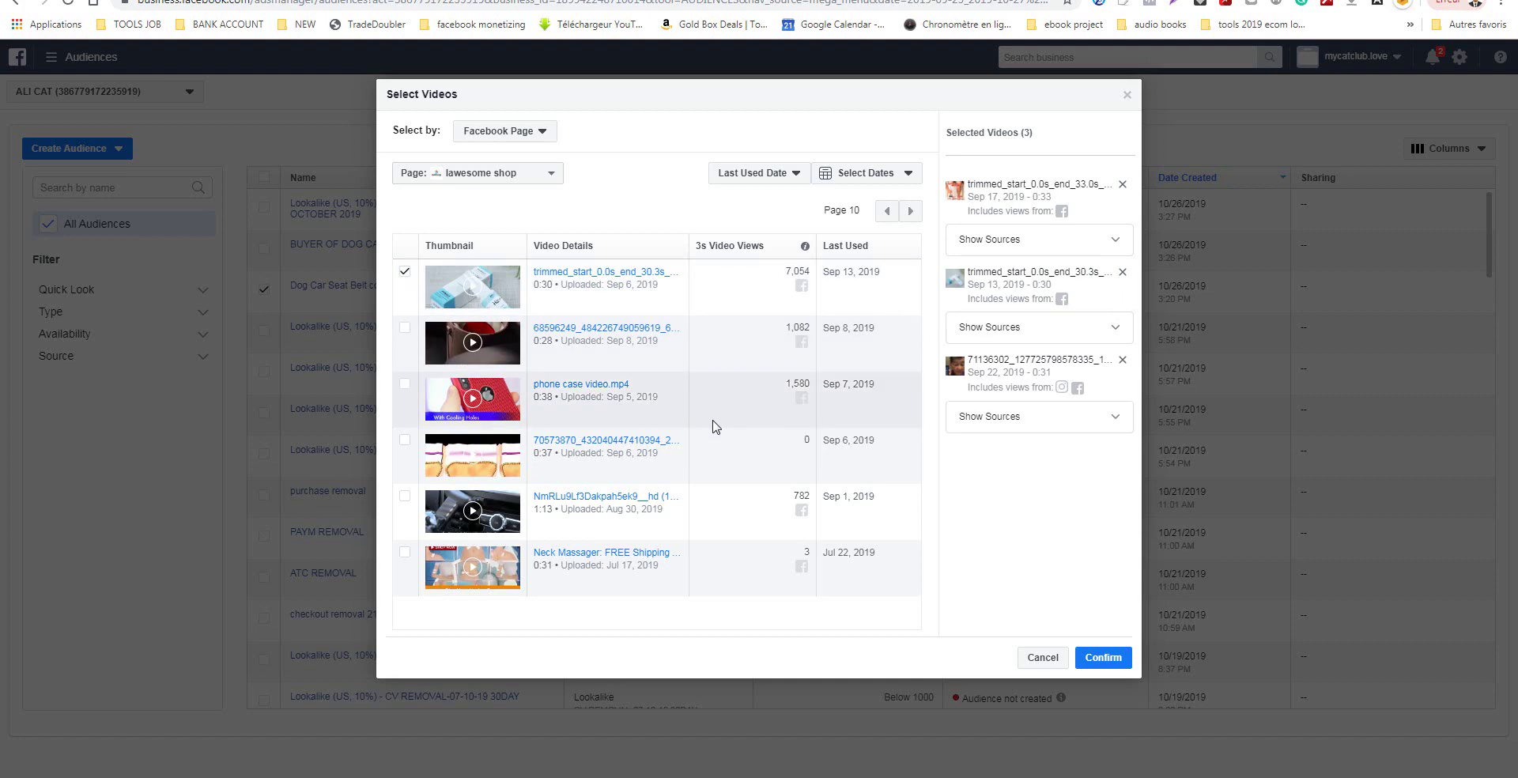
click(1102, 657)
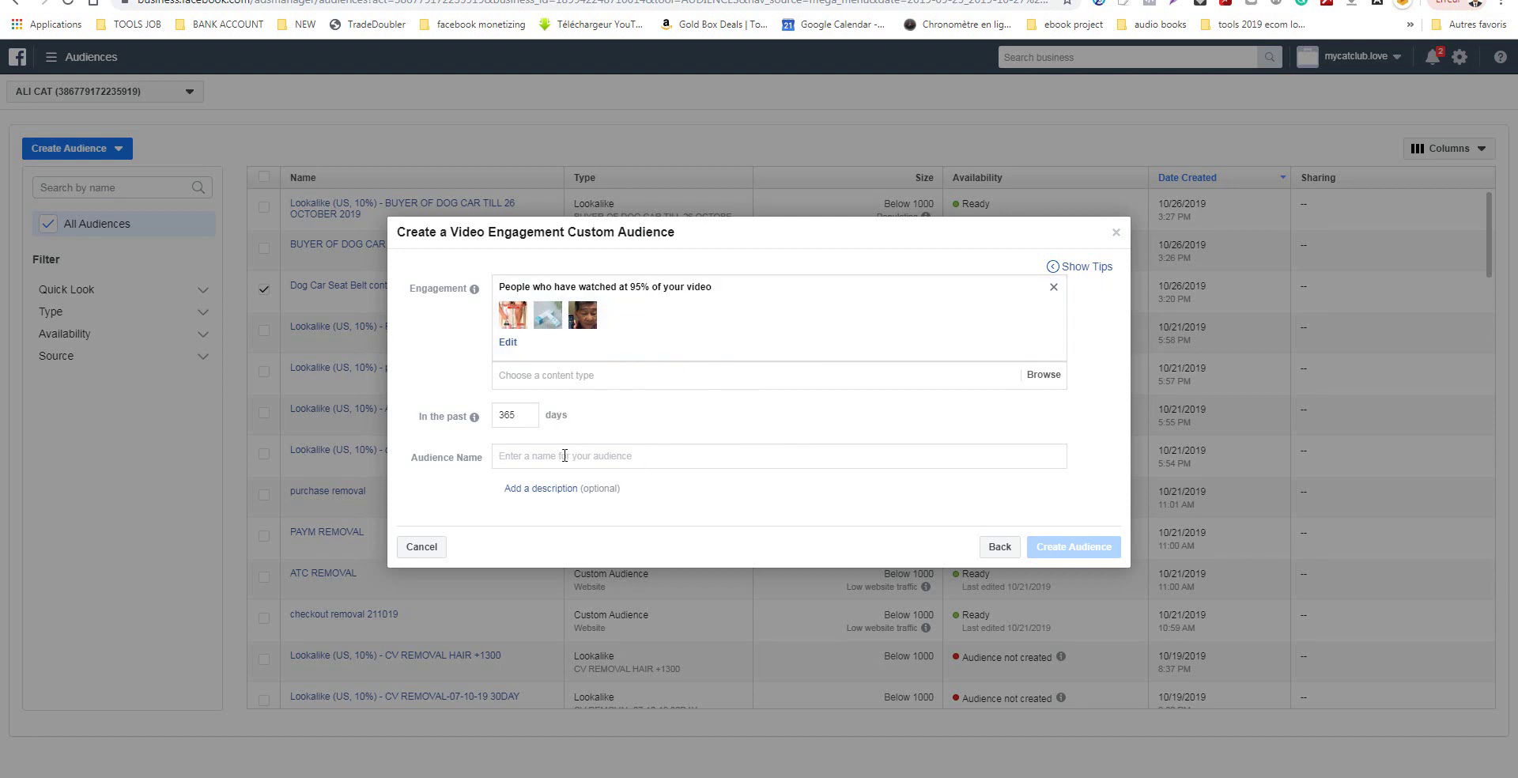
Name the video engagement audience "VV of 95% xxx product or x niche" and create it.
text(VIE)
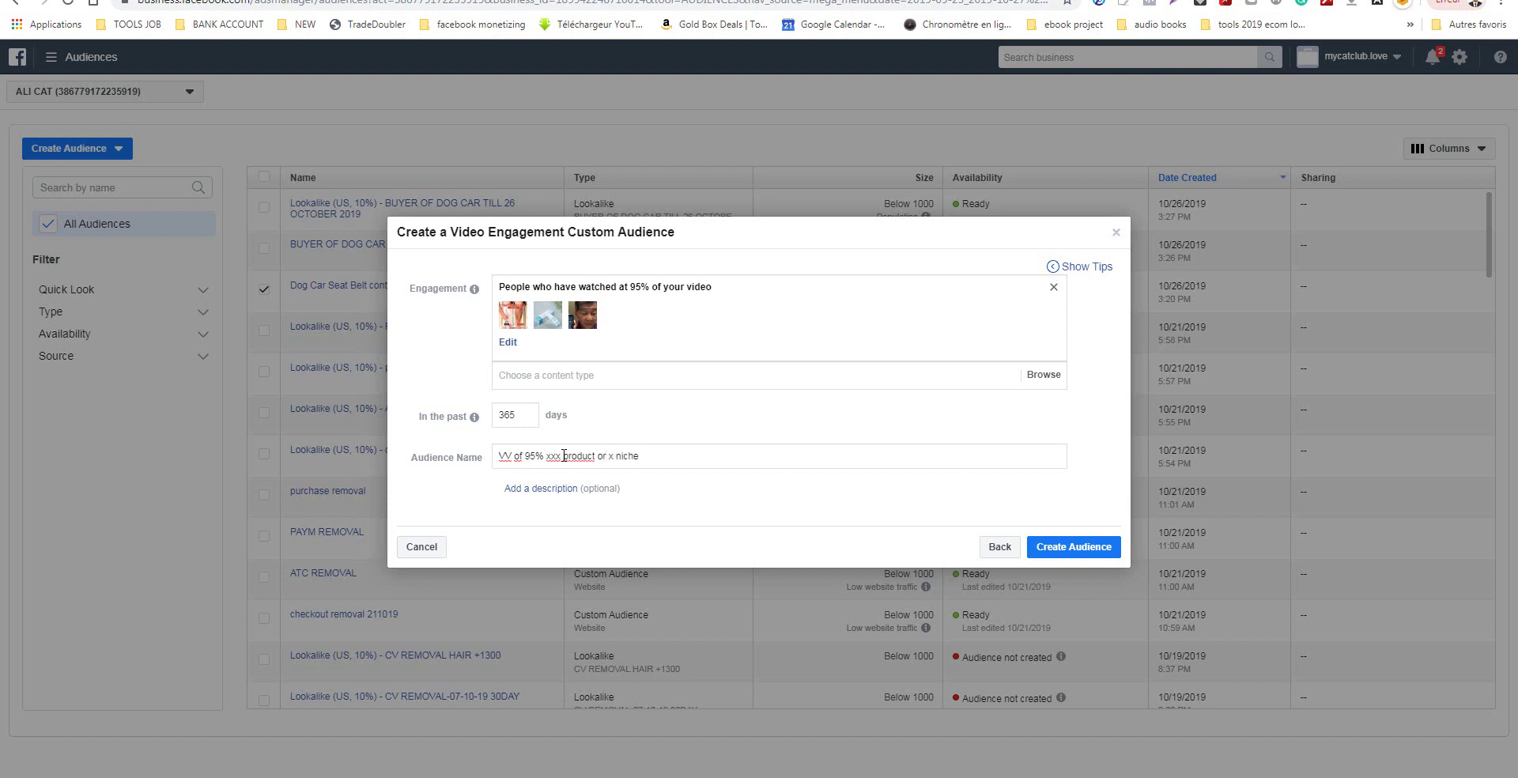
click(1060, 547)
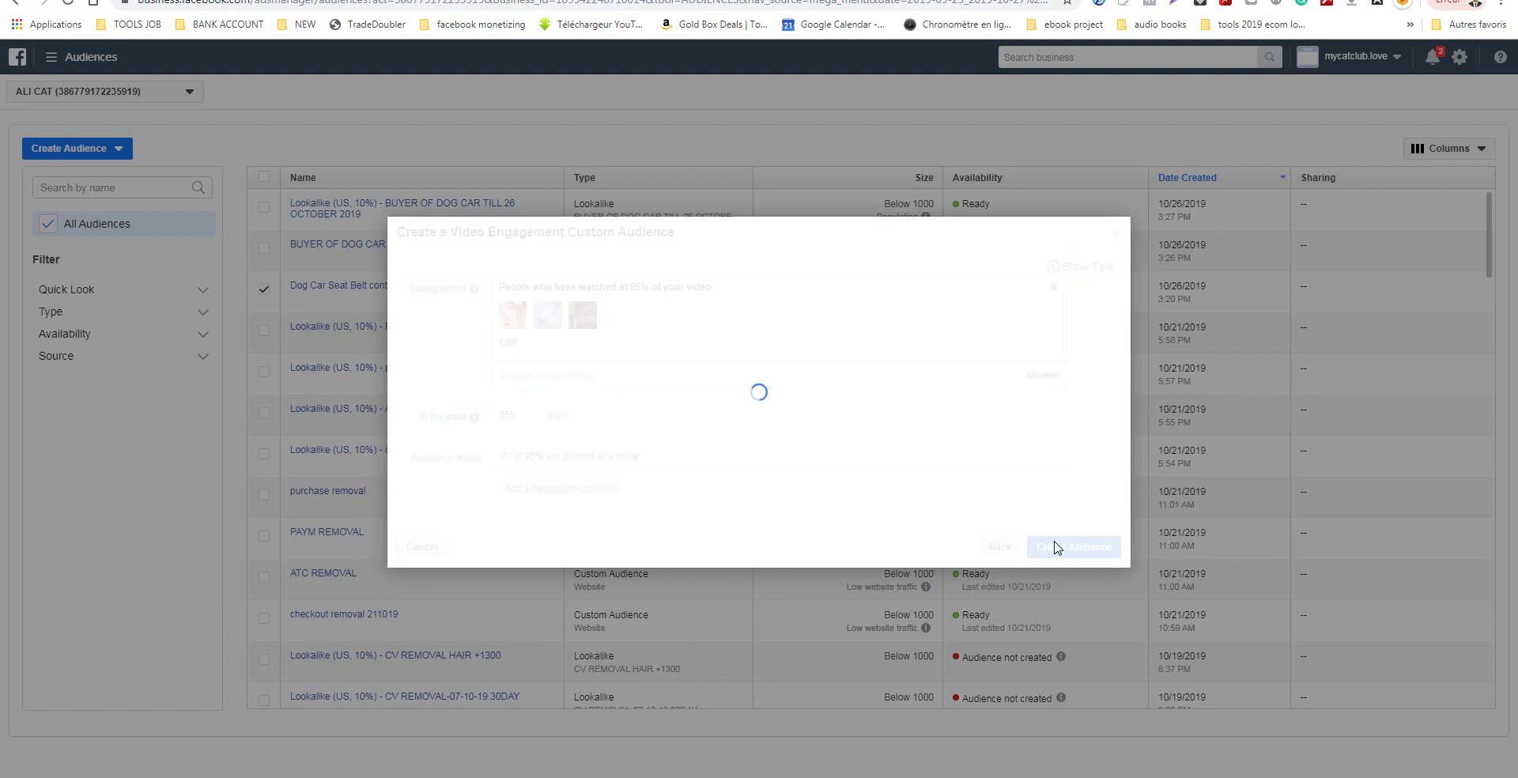
click(969, 414)
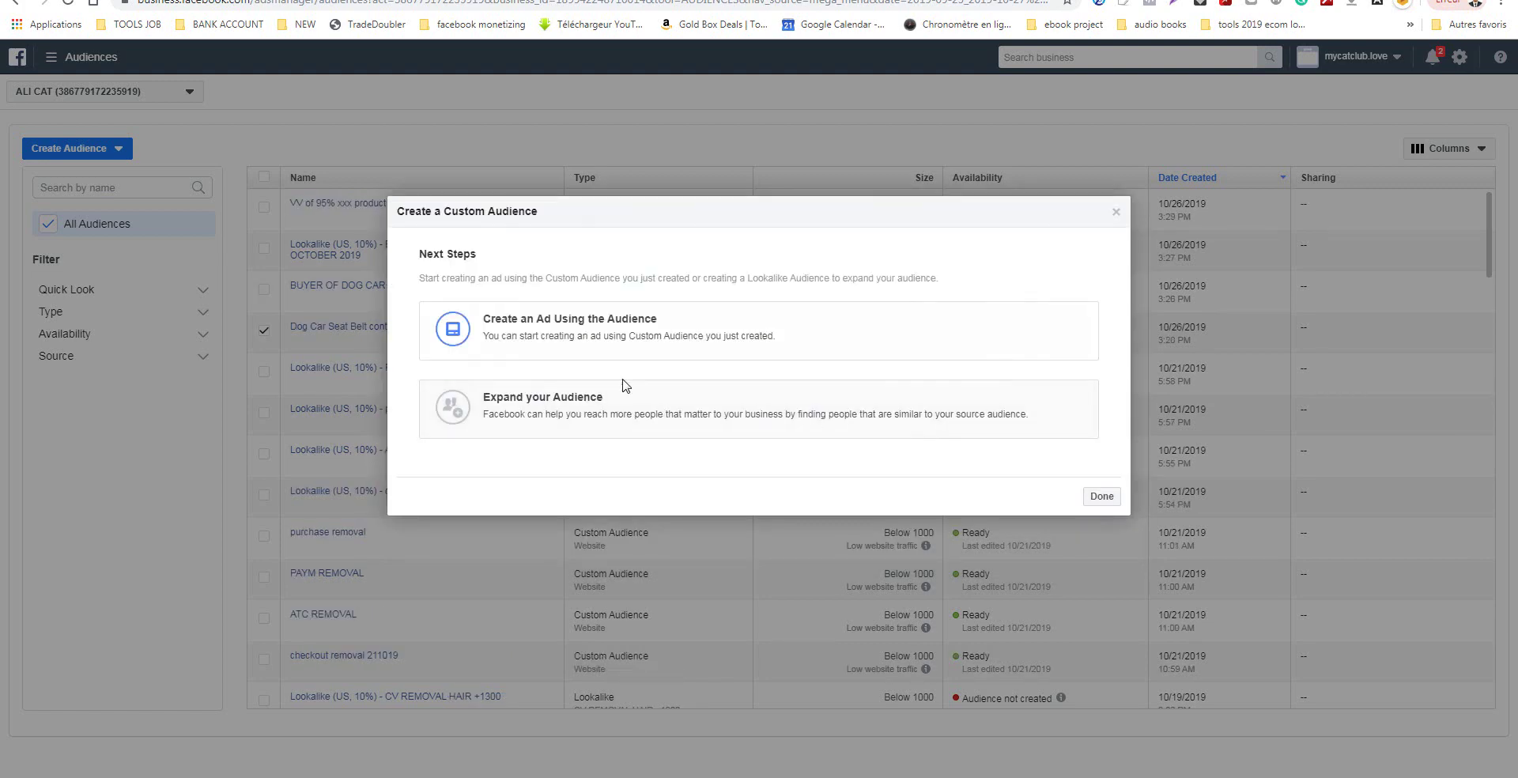
Close the finished audience dialog and examine the audience list for existing video-view custom audiences and their lookalikes, comparing sizes.
click(1102, 496)
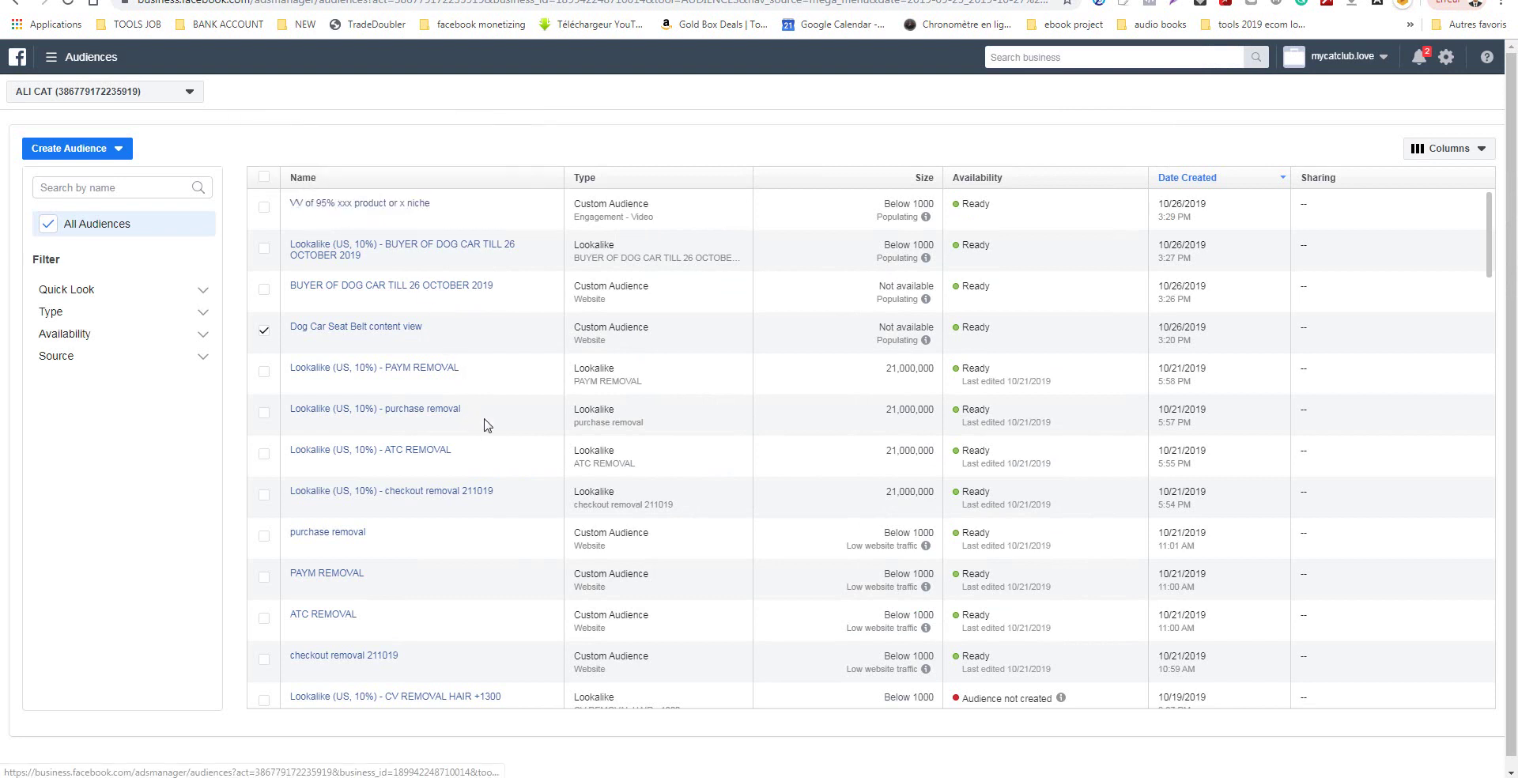
mouse_move(927, 218)
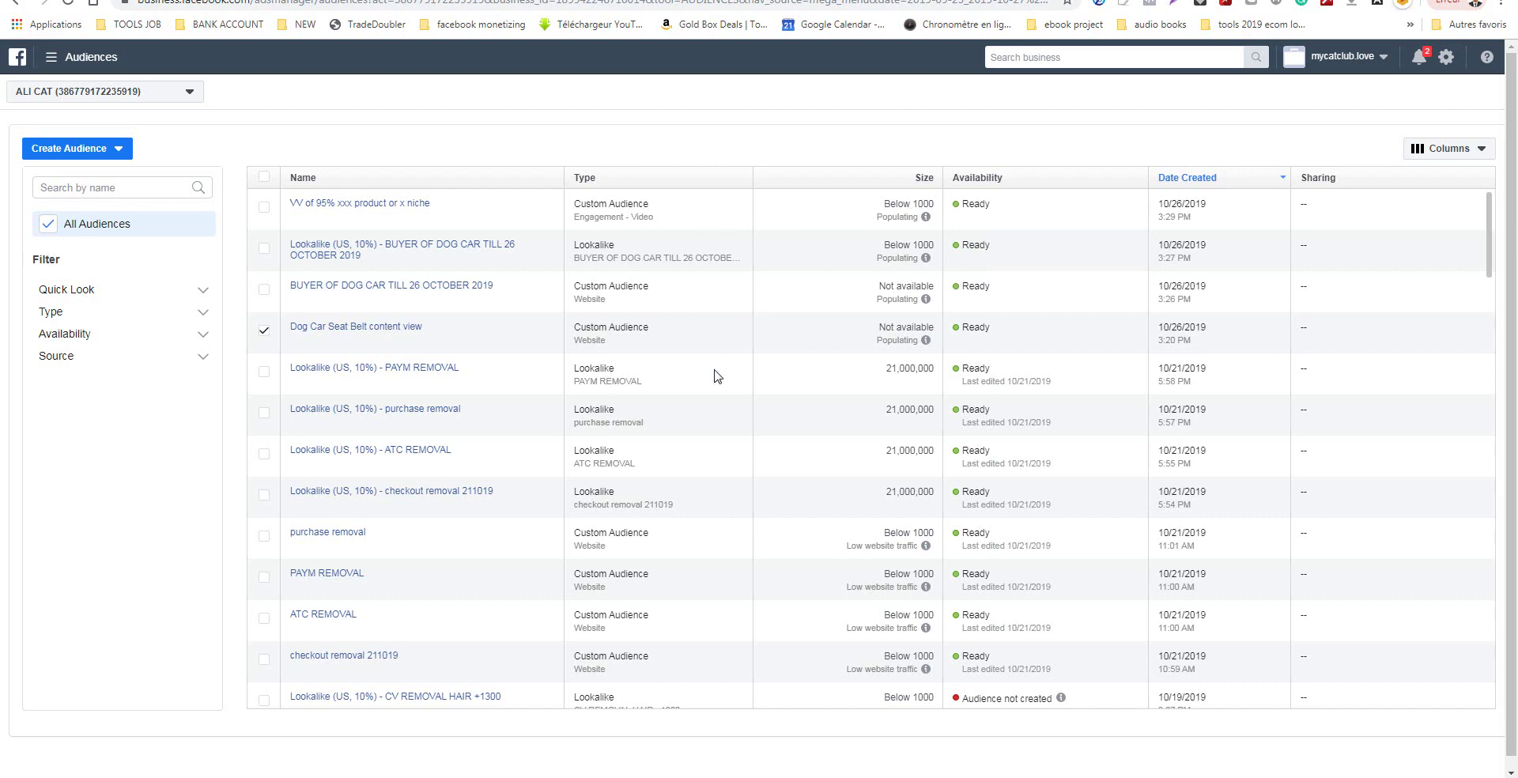
scroll(711, 371, down, 9)
scroll(673, 421, down, 2)
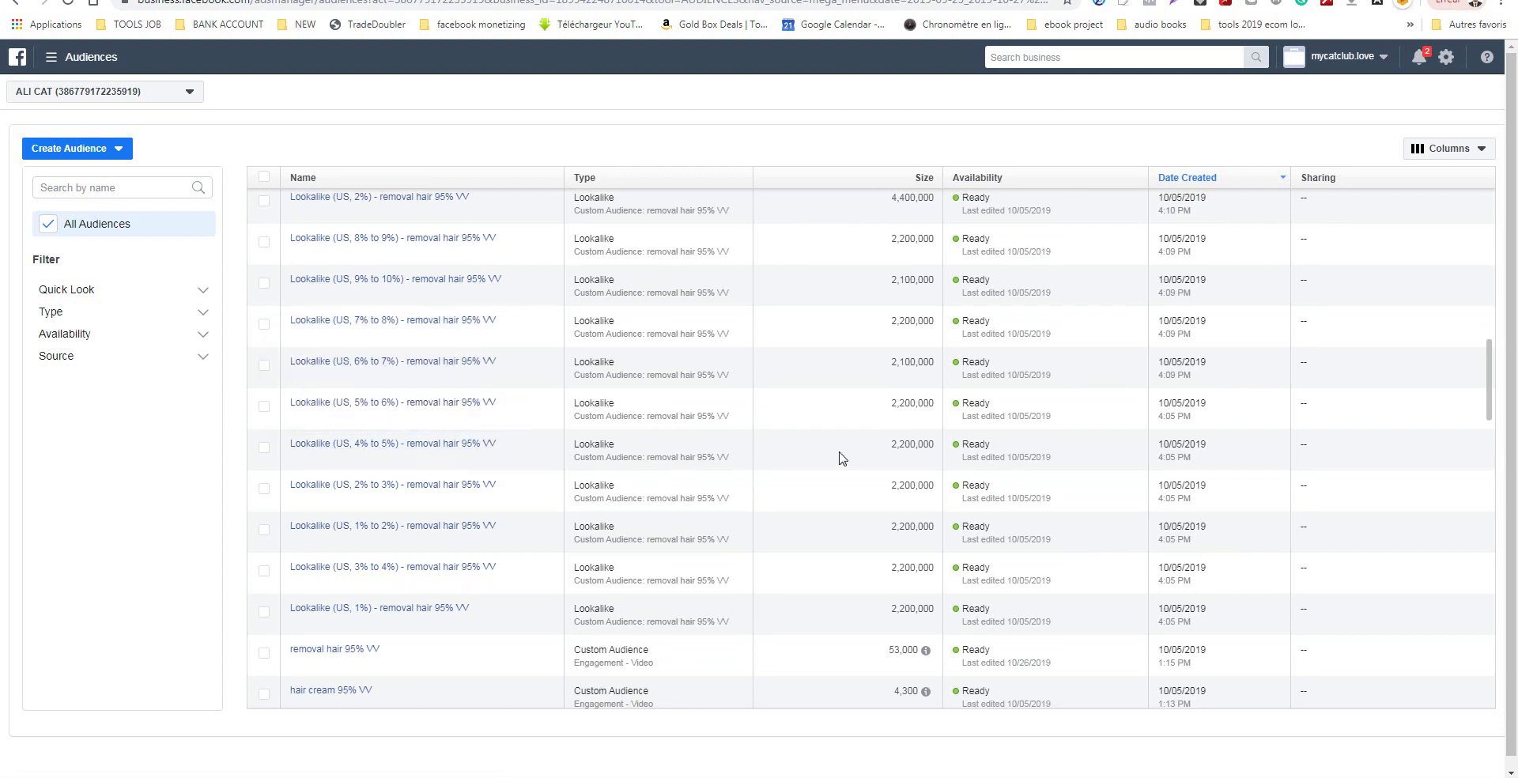
scroll(838, 474, down, 3)
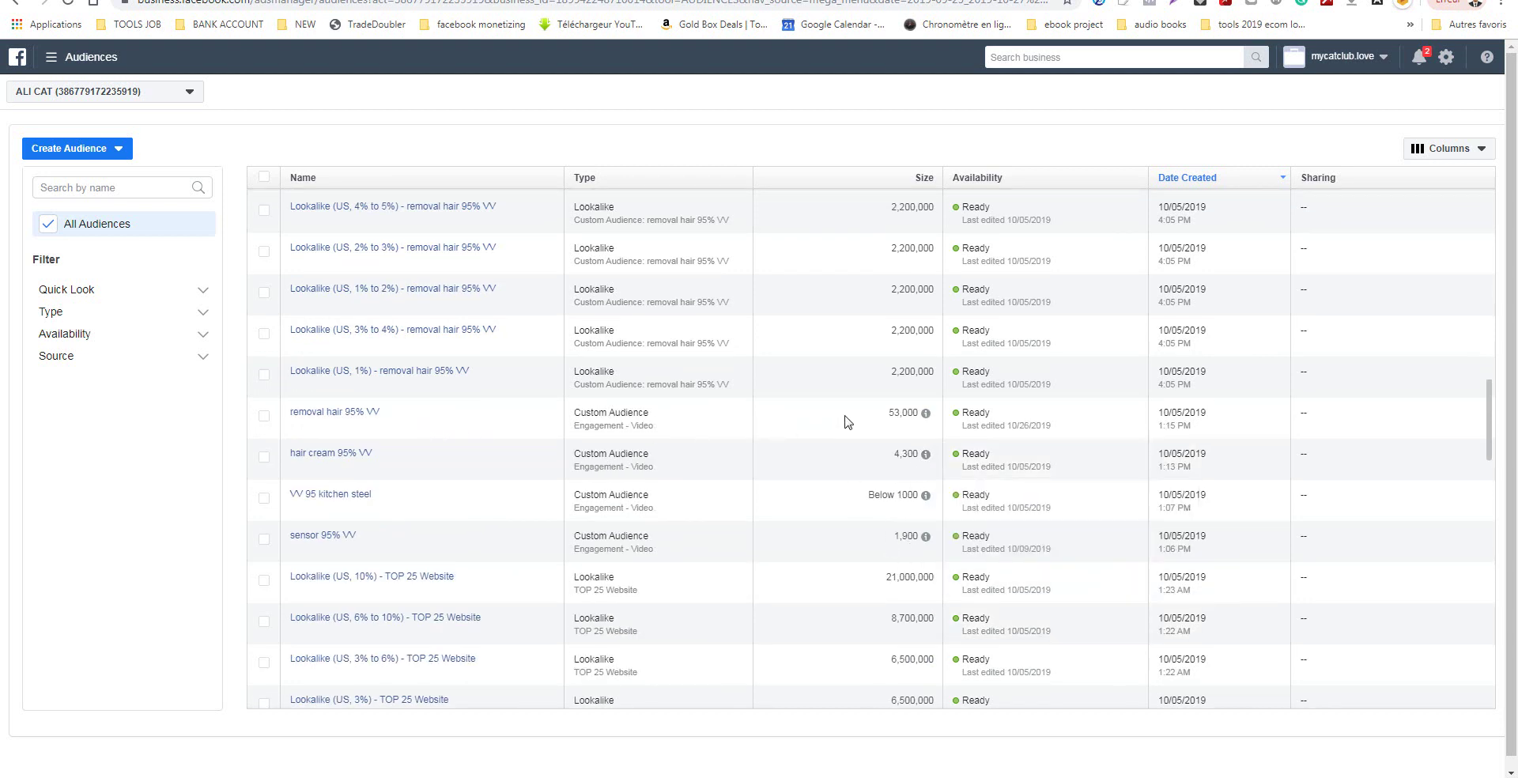
mouse_move(362, 425)
scroll(421, 373, up, 5)
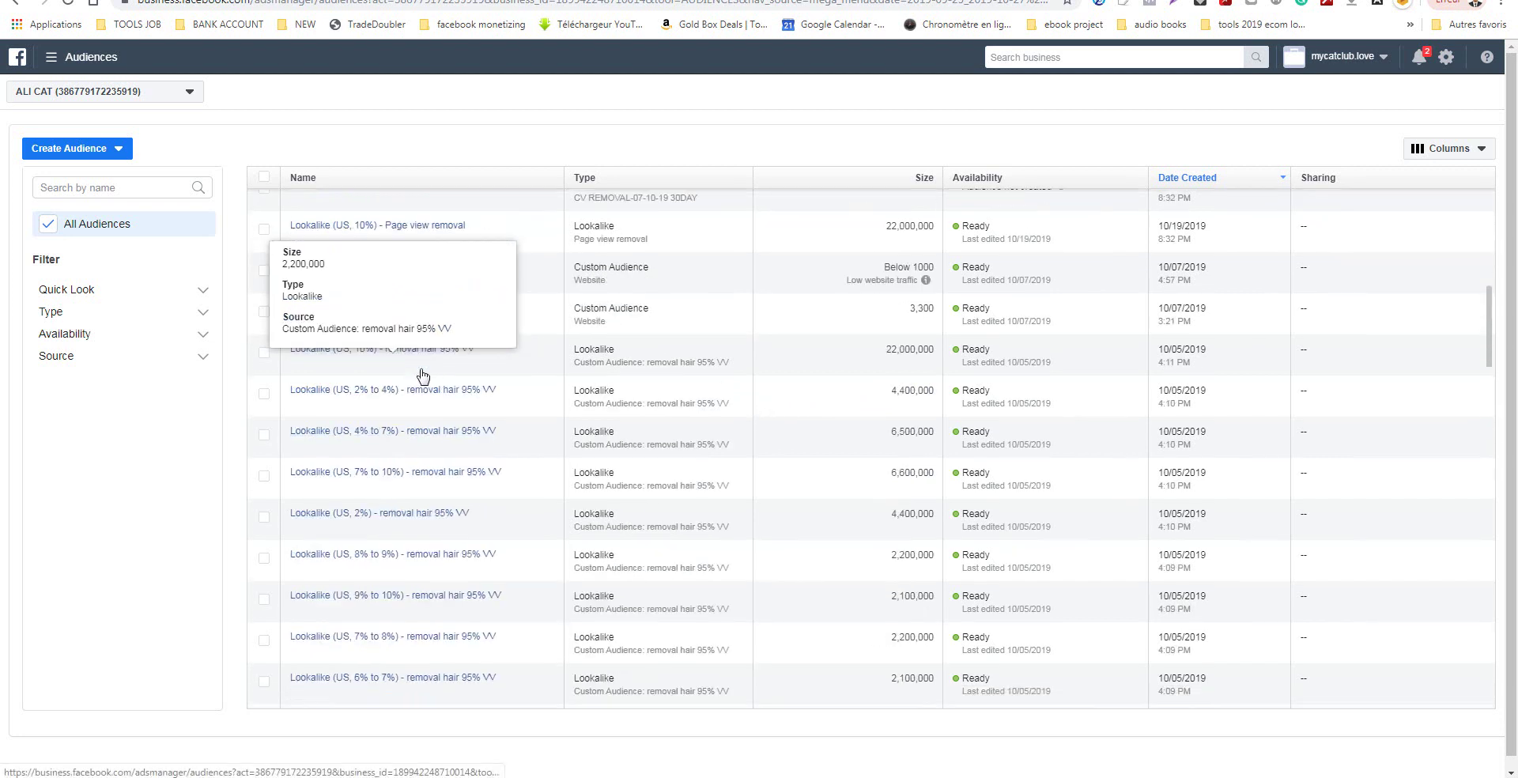
scroll(421, 373, up, 2)
Start a website custom audience of visitors by time spent, top 25%, in the past 180 days.
click(111, 149)
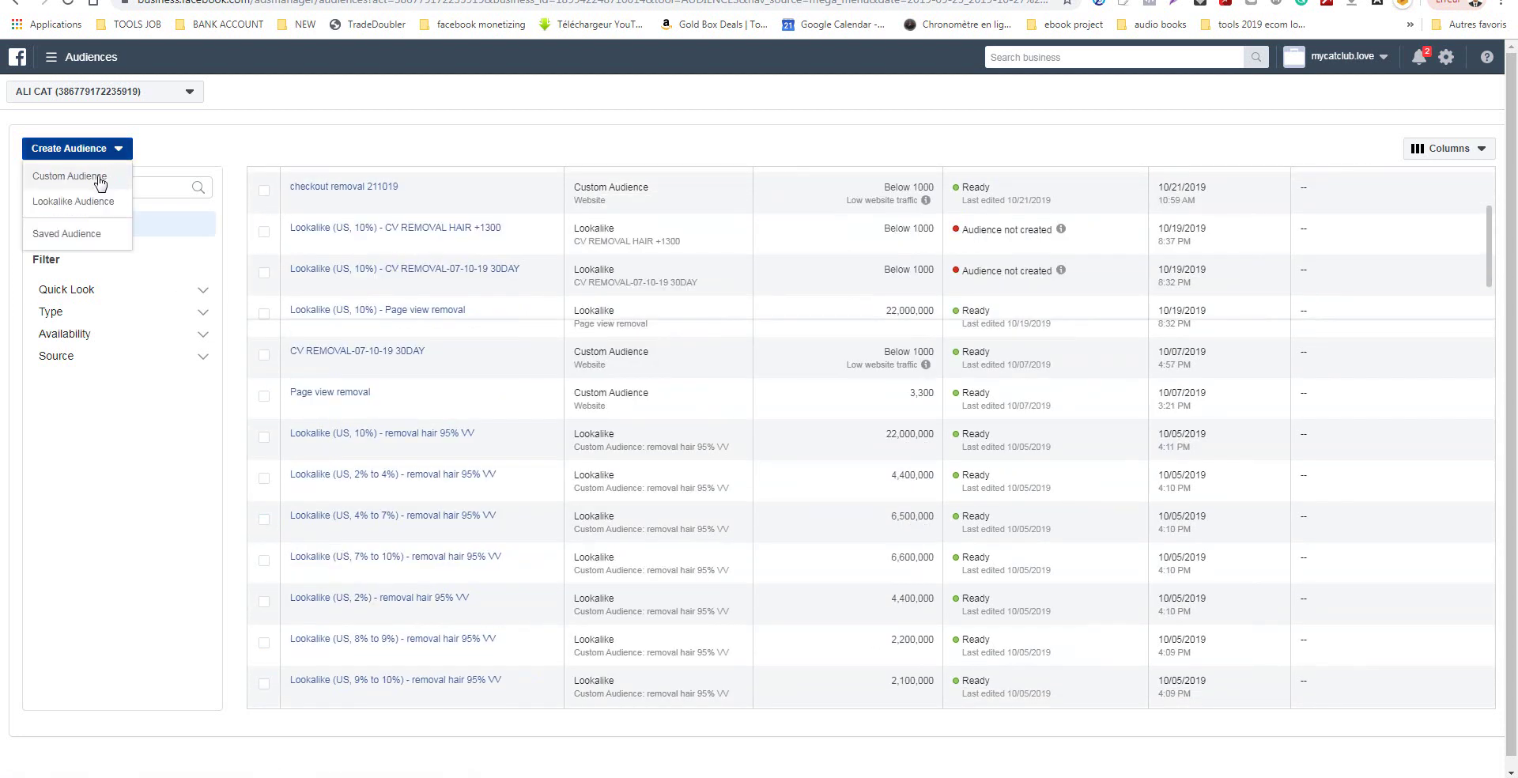
click(100, 181)
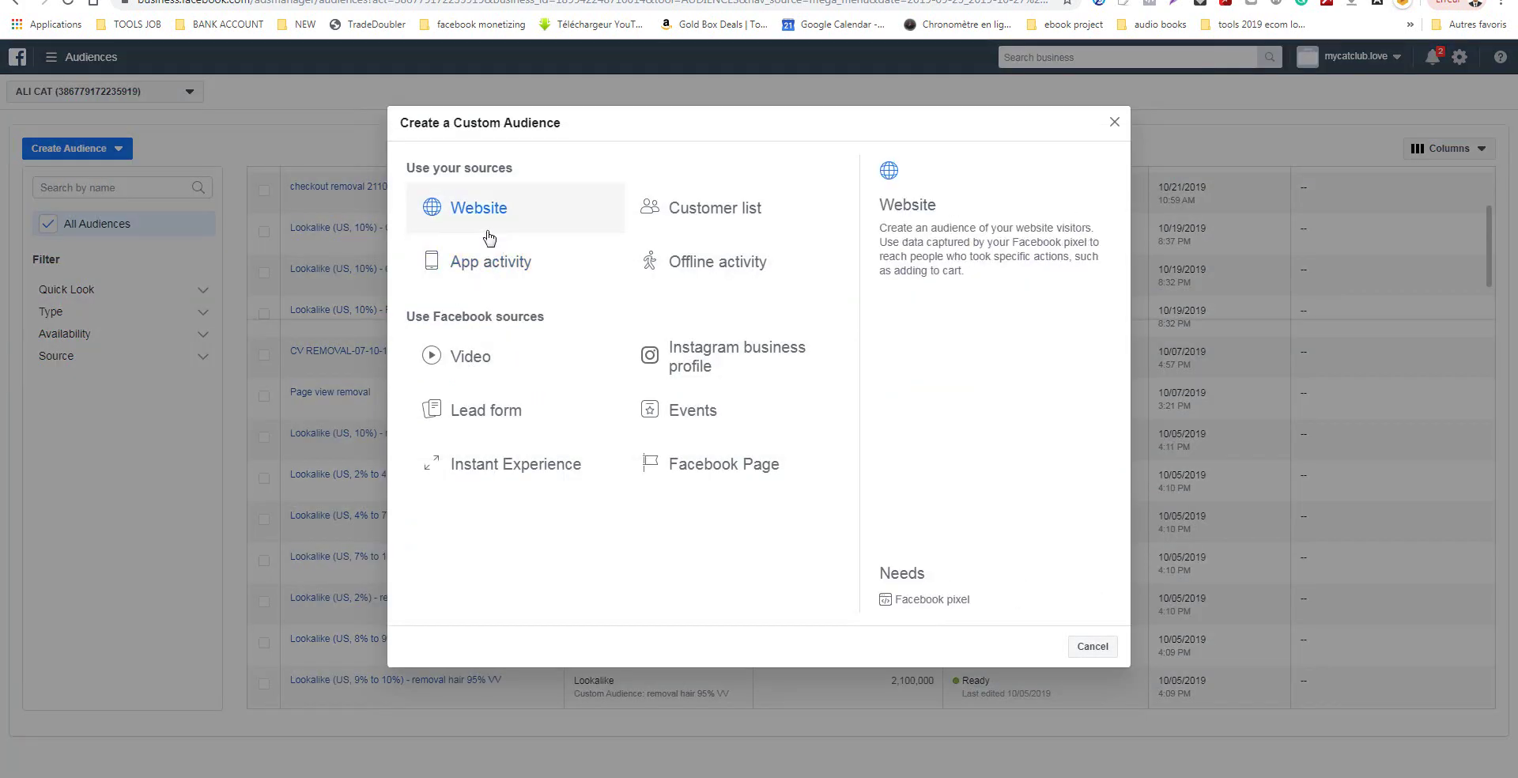
click(504, 212)
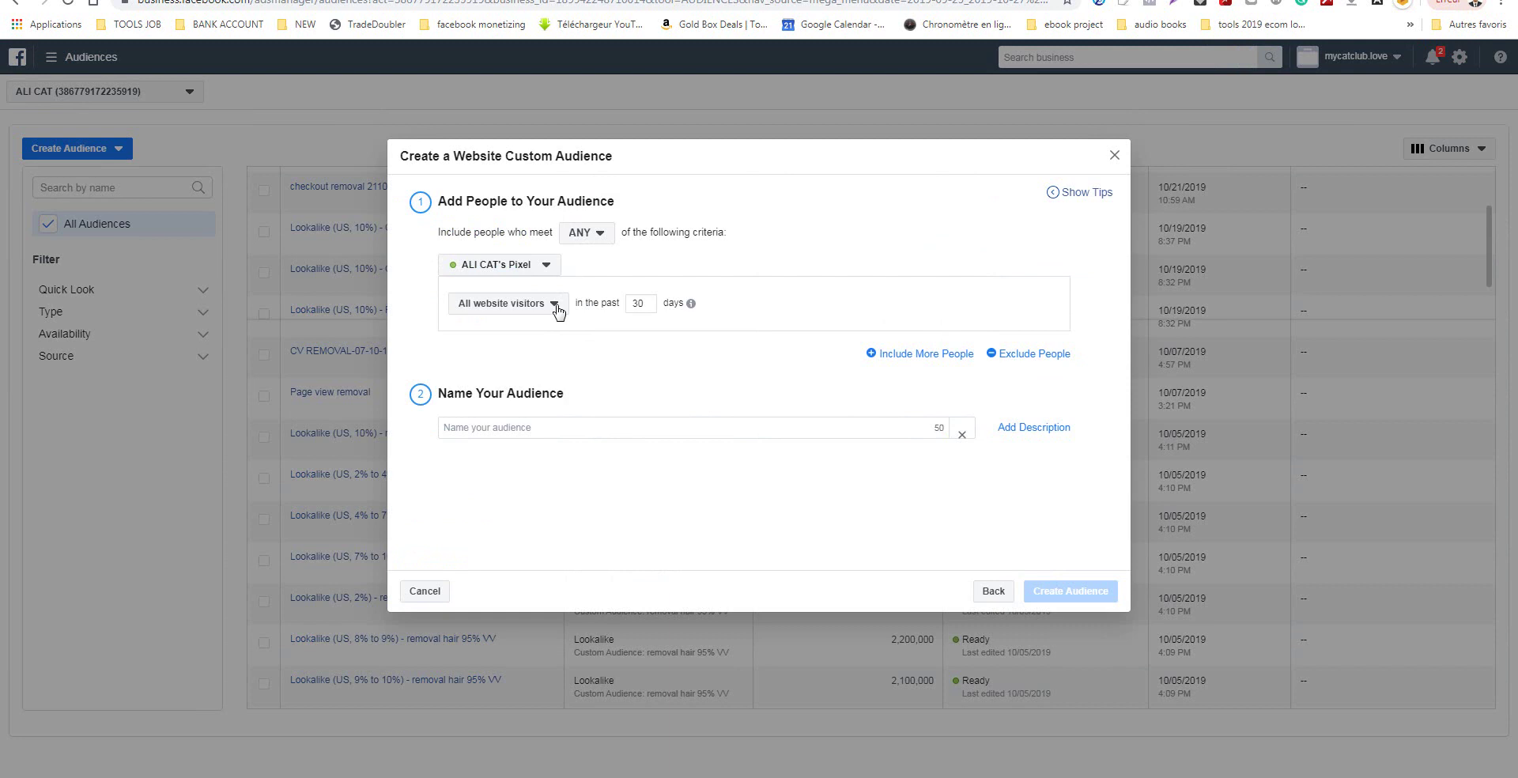
click(554, 305)
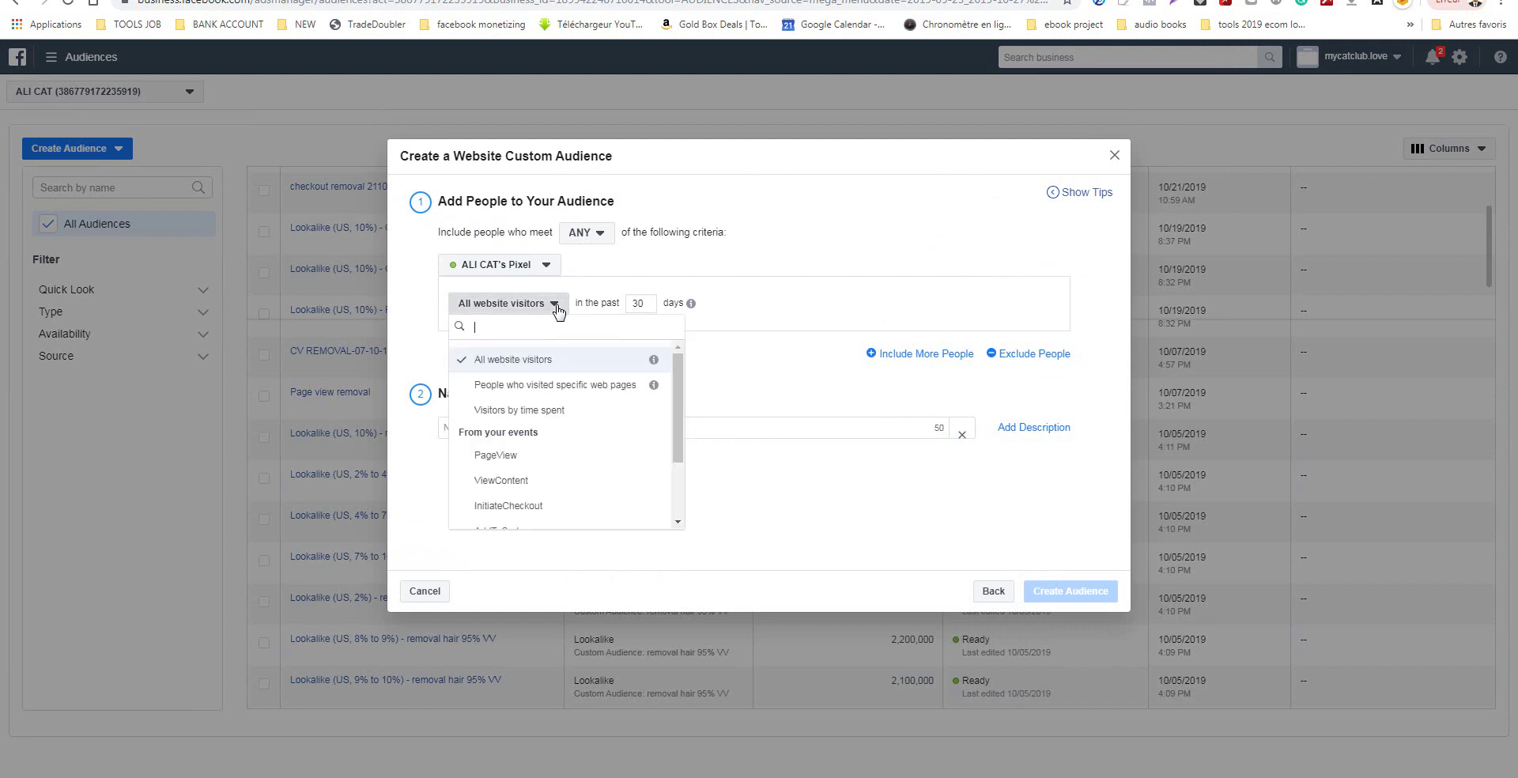
click(582, 412)
click(627, 312)
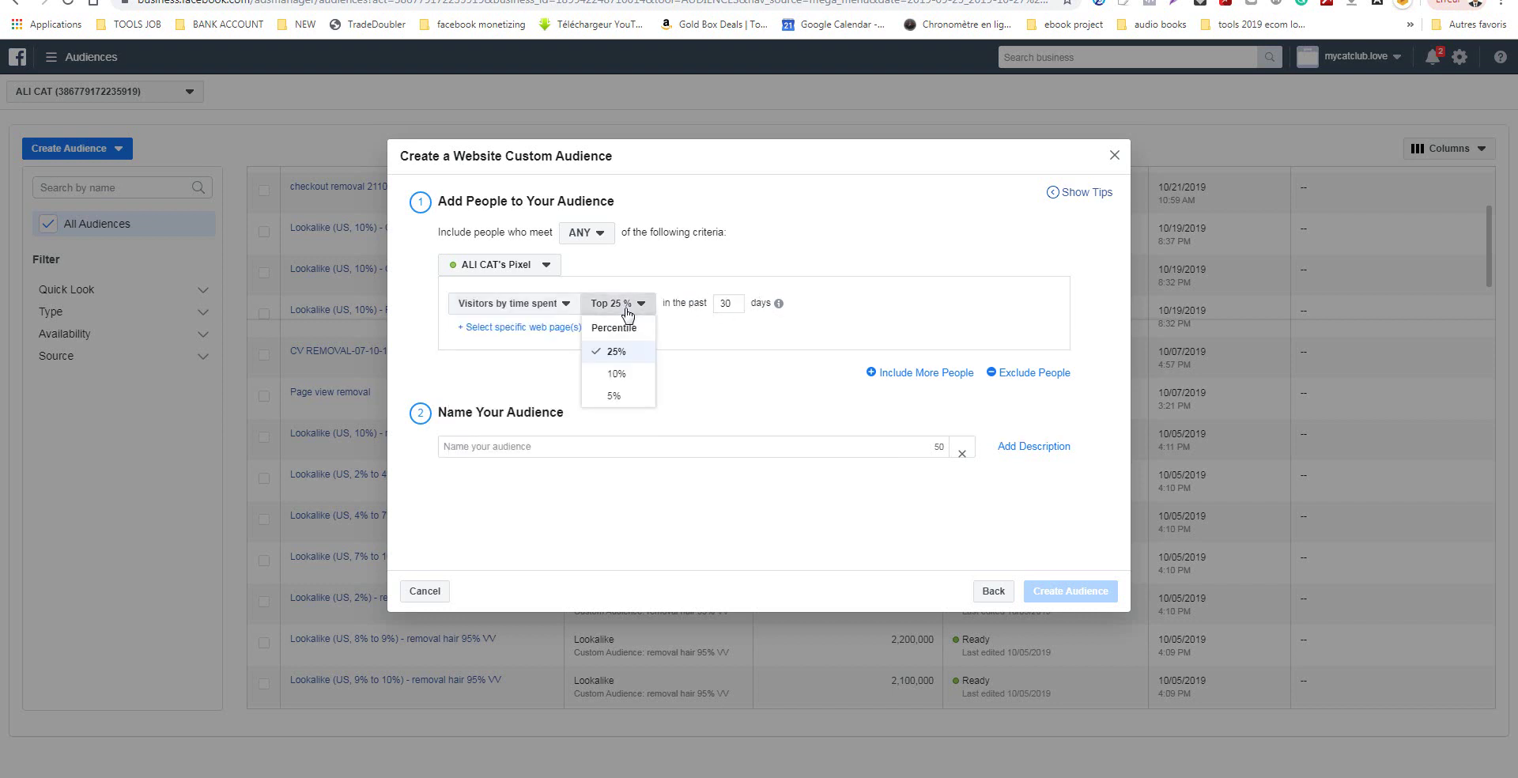
click(633, 360)
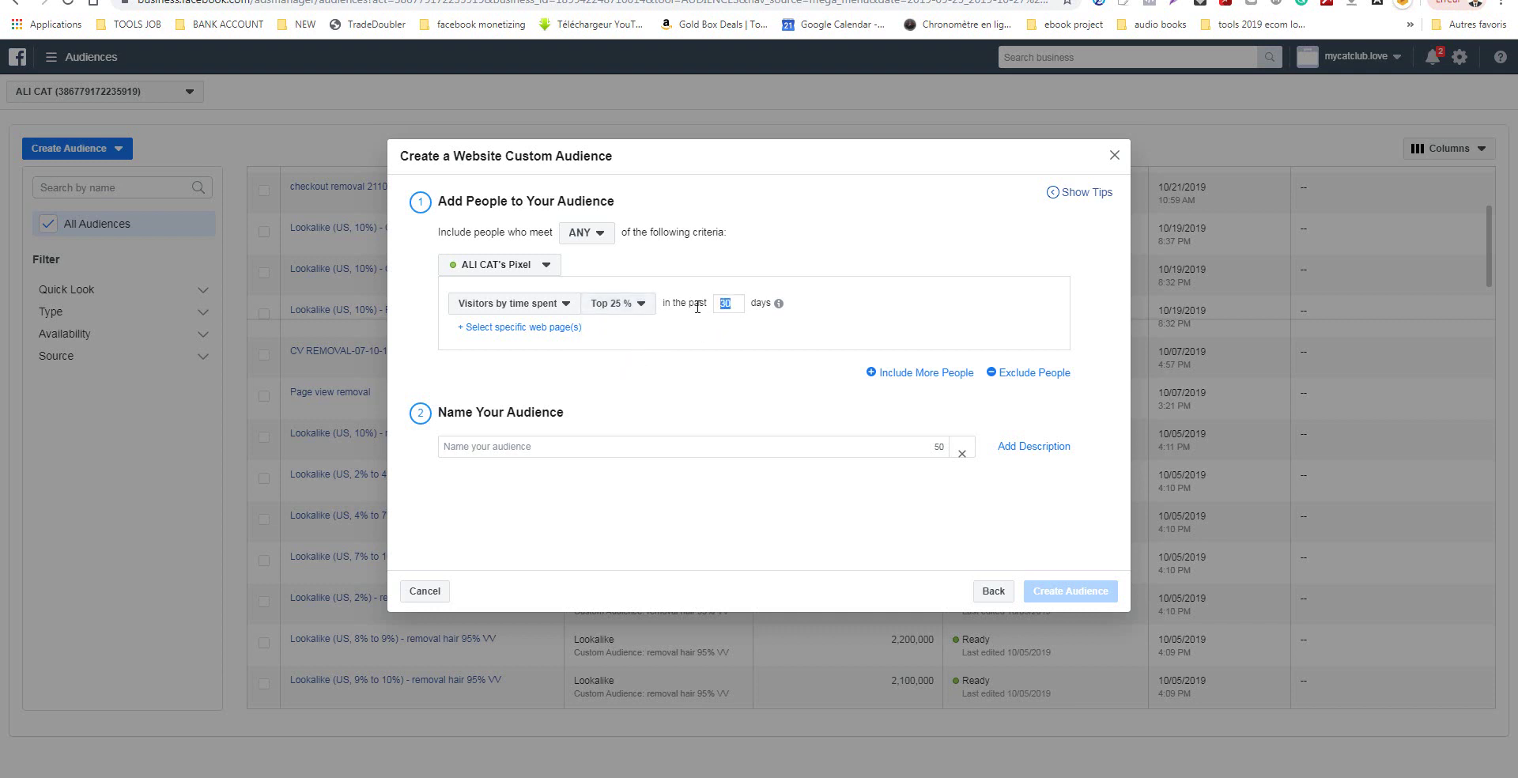
text(180)
In the open Notepad note, write an example of 1 000 visitors at 25%, and calculate 1000 × 0.25 in Calculator.
mouse_move(470, 753)
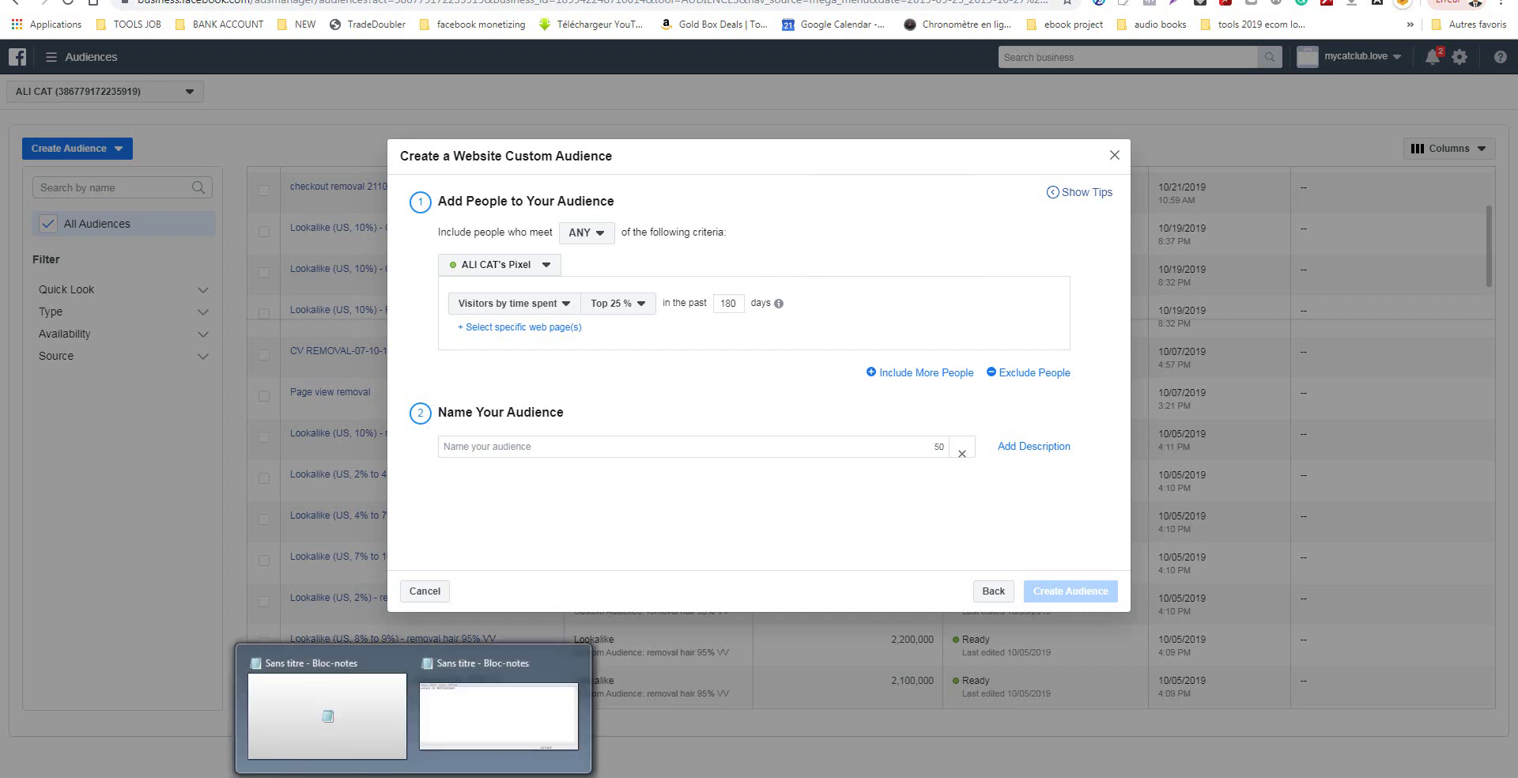
click(503, 727)
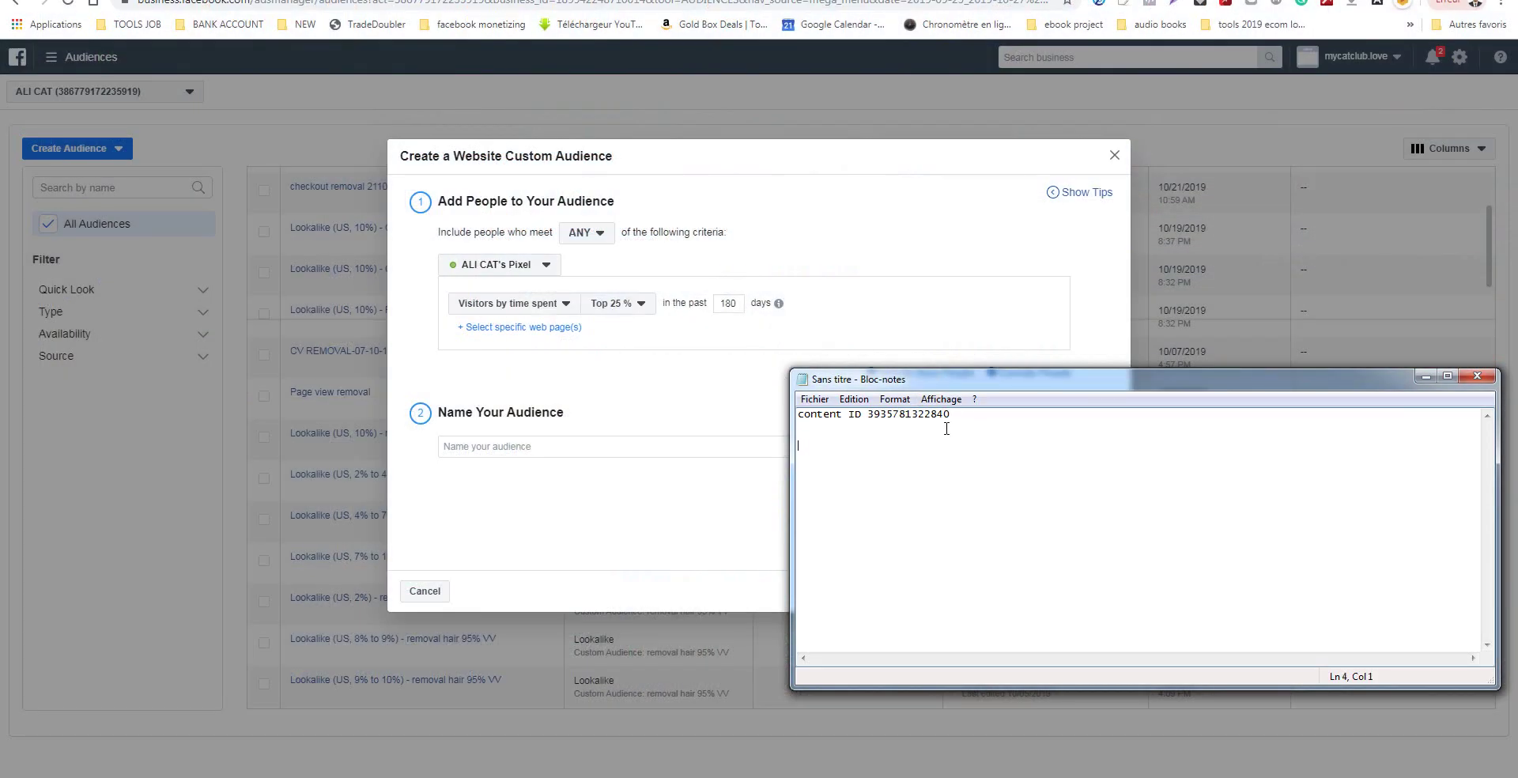
text(xample 1000)
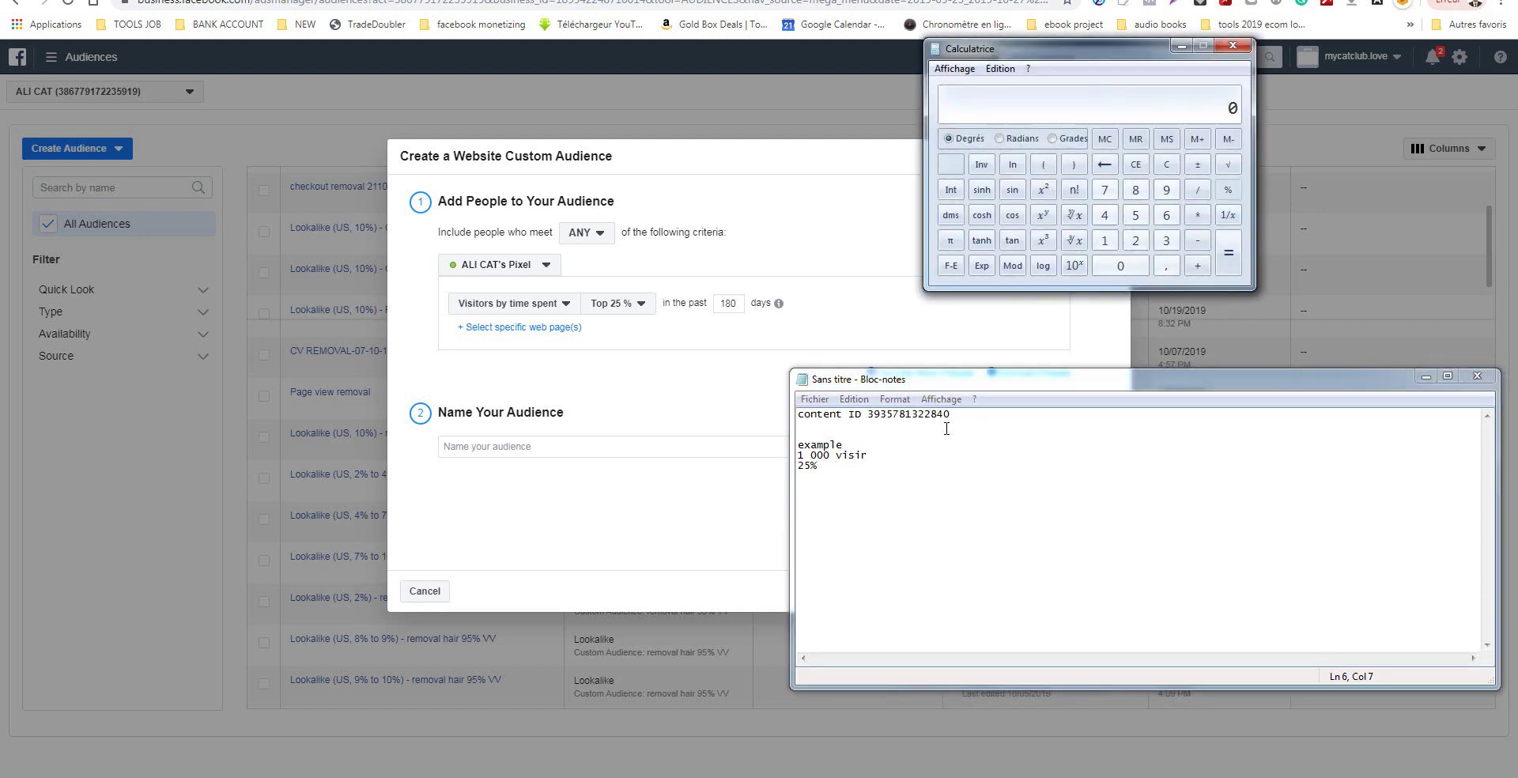
text(1000*,)
text(25)
key(Return)
Complete the note with "give audience of 250" for 25% and add the line "5% === 50".
click(891, 471)
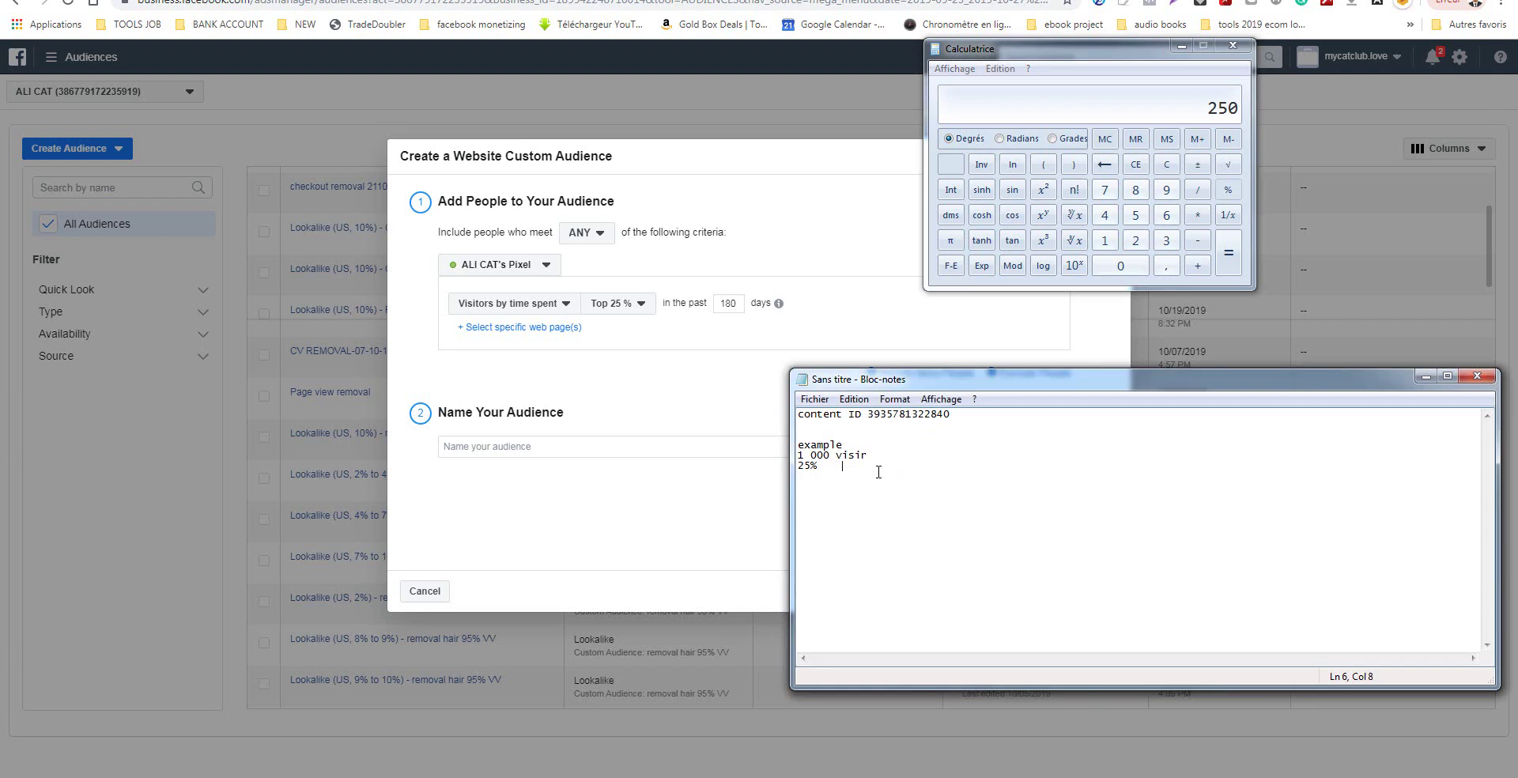
text(give audience of 3)
key(BackSpace)
text(250)
text(50)
Calculate 1000000 × 0.05 in Calculator, add 50 000 to the note, and return to the website audience form.
click(1167, 164)
text(1000)
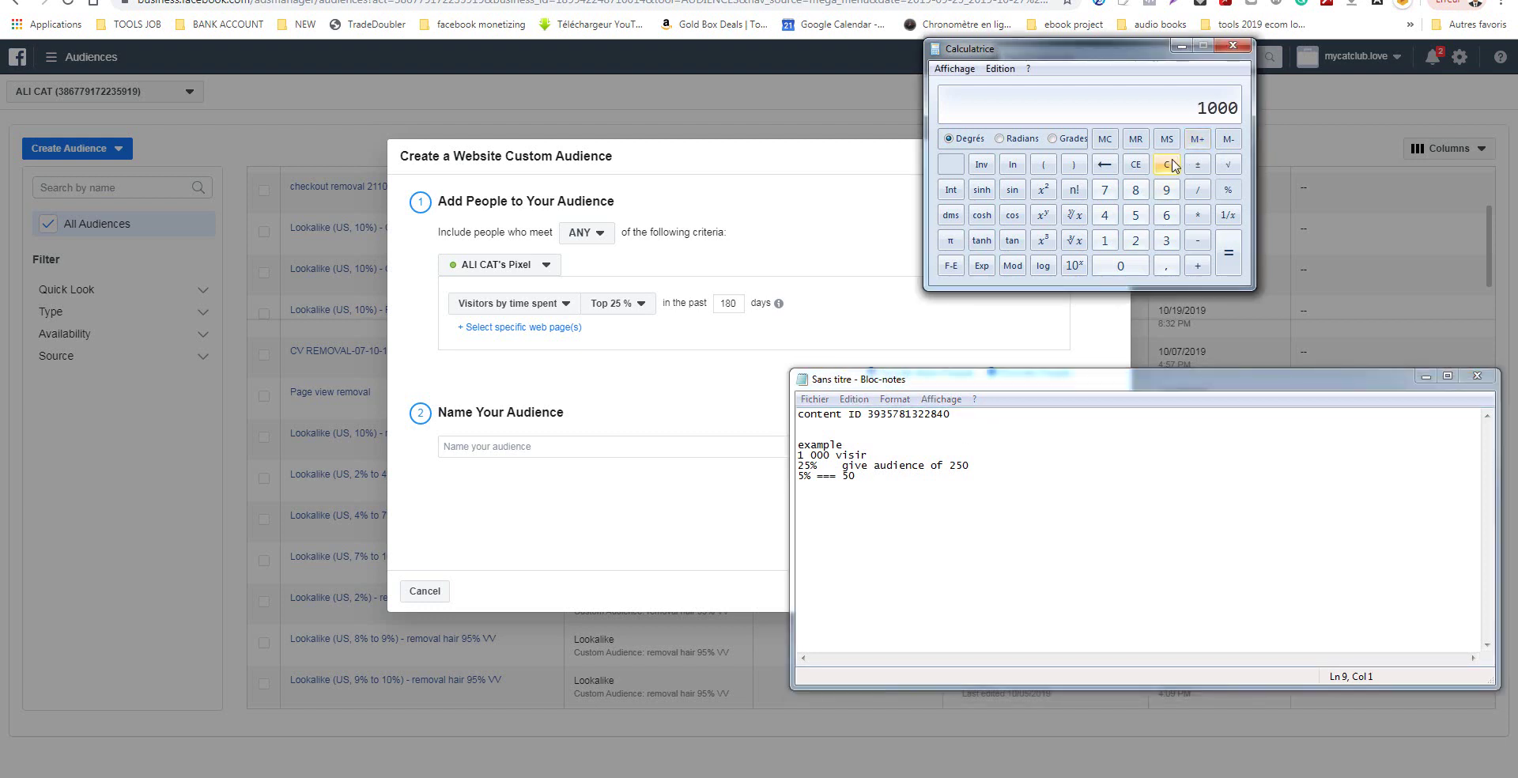
text(000*0,05)
key(Return)
click(845, 509)
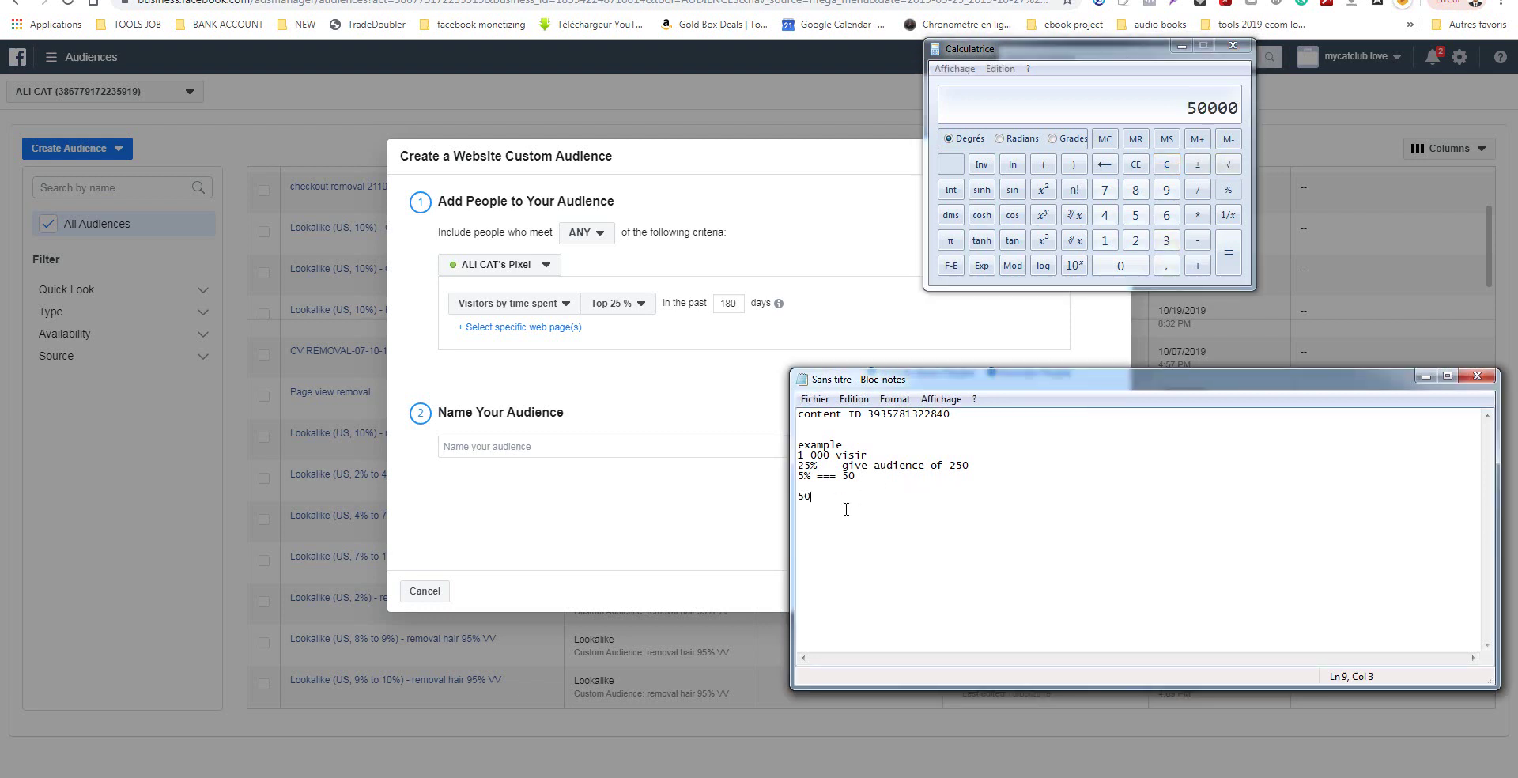
text(50 000)
click(642, 407)
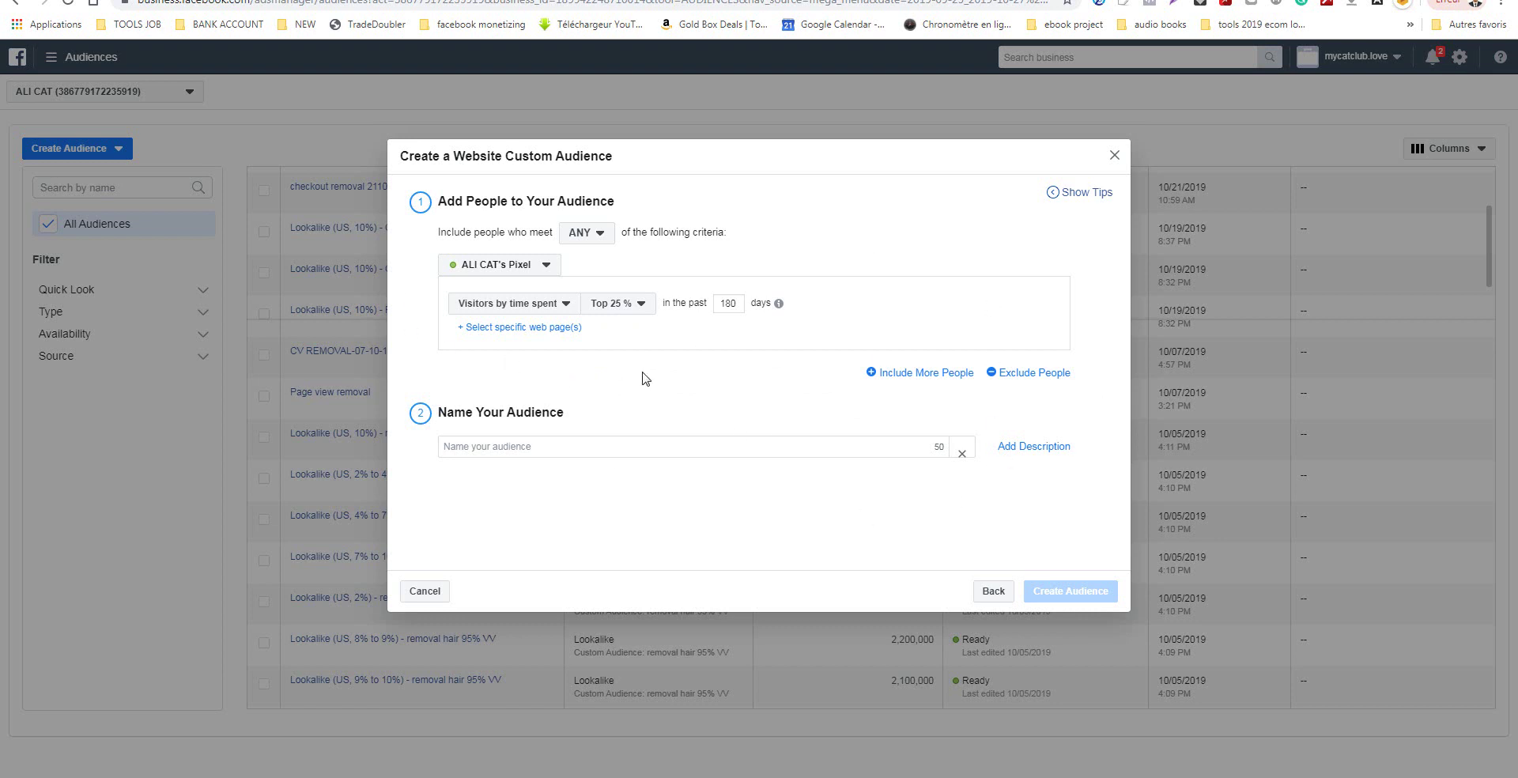
Limit the time-spent criterion to pages whose URL contains "dog", copying the word from the product page's address.
click(535, 339)
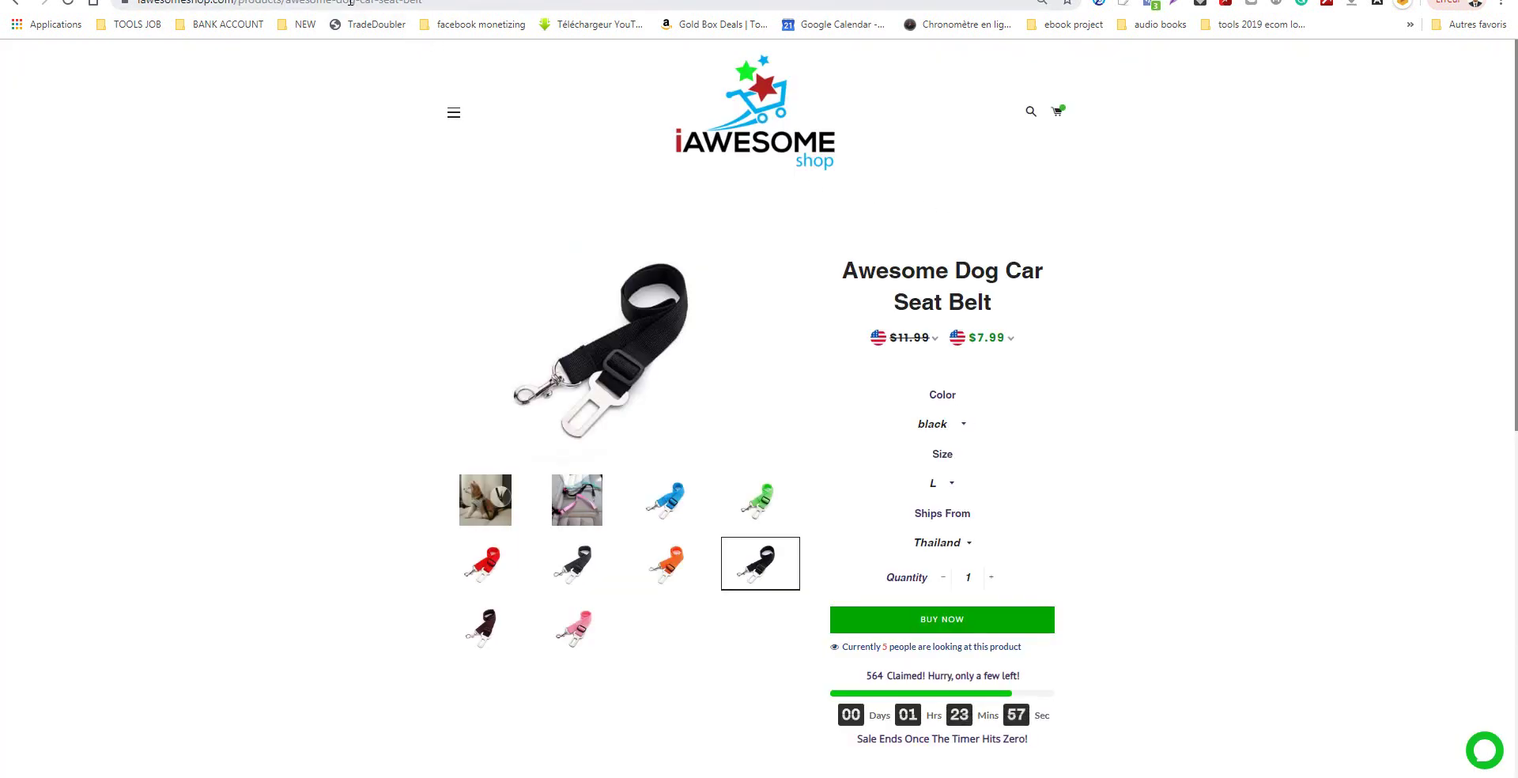
double_click(365, 6)
key(ctrl+c)
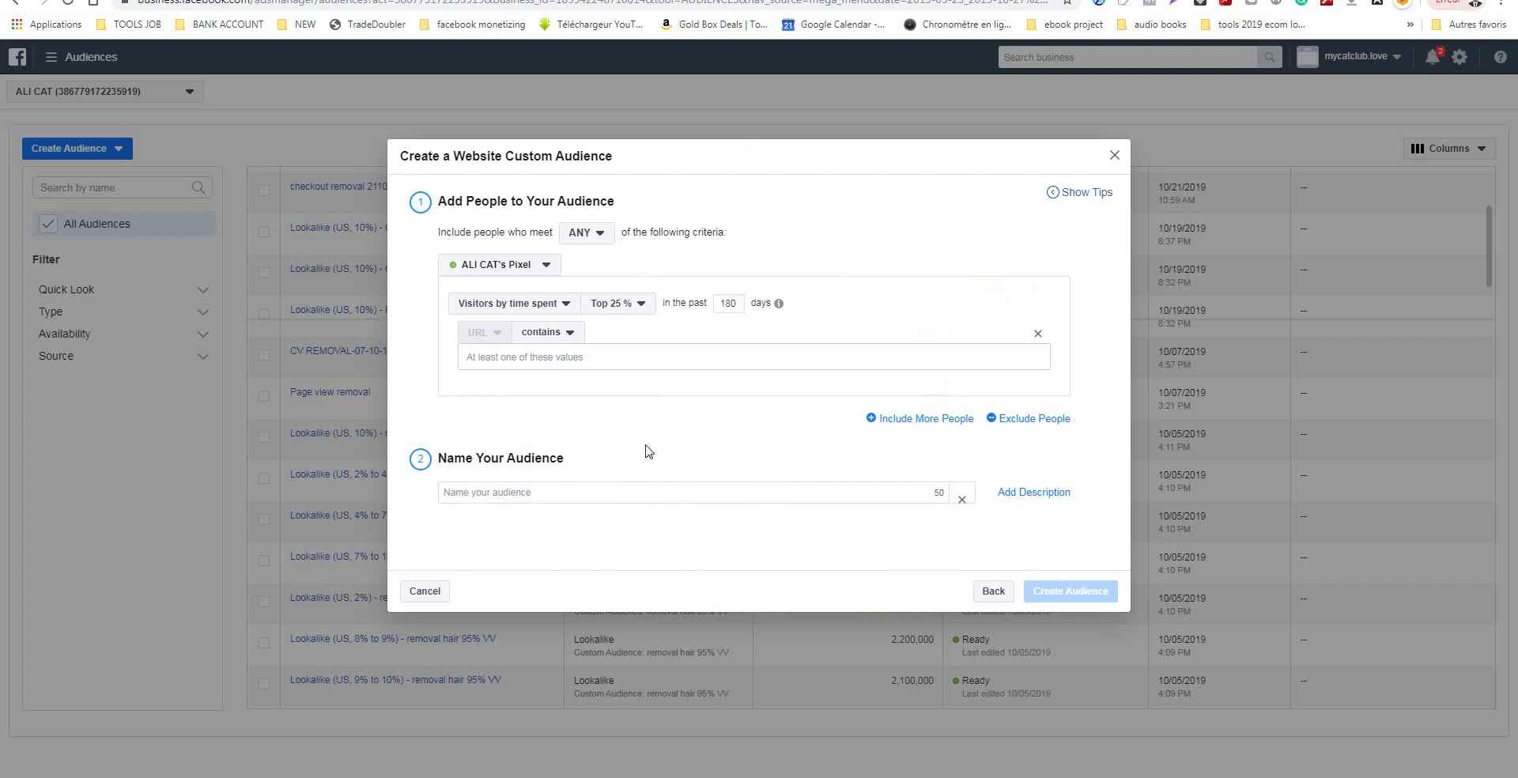
click(532, 356)
key(ctrl+v)
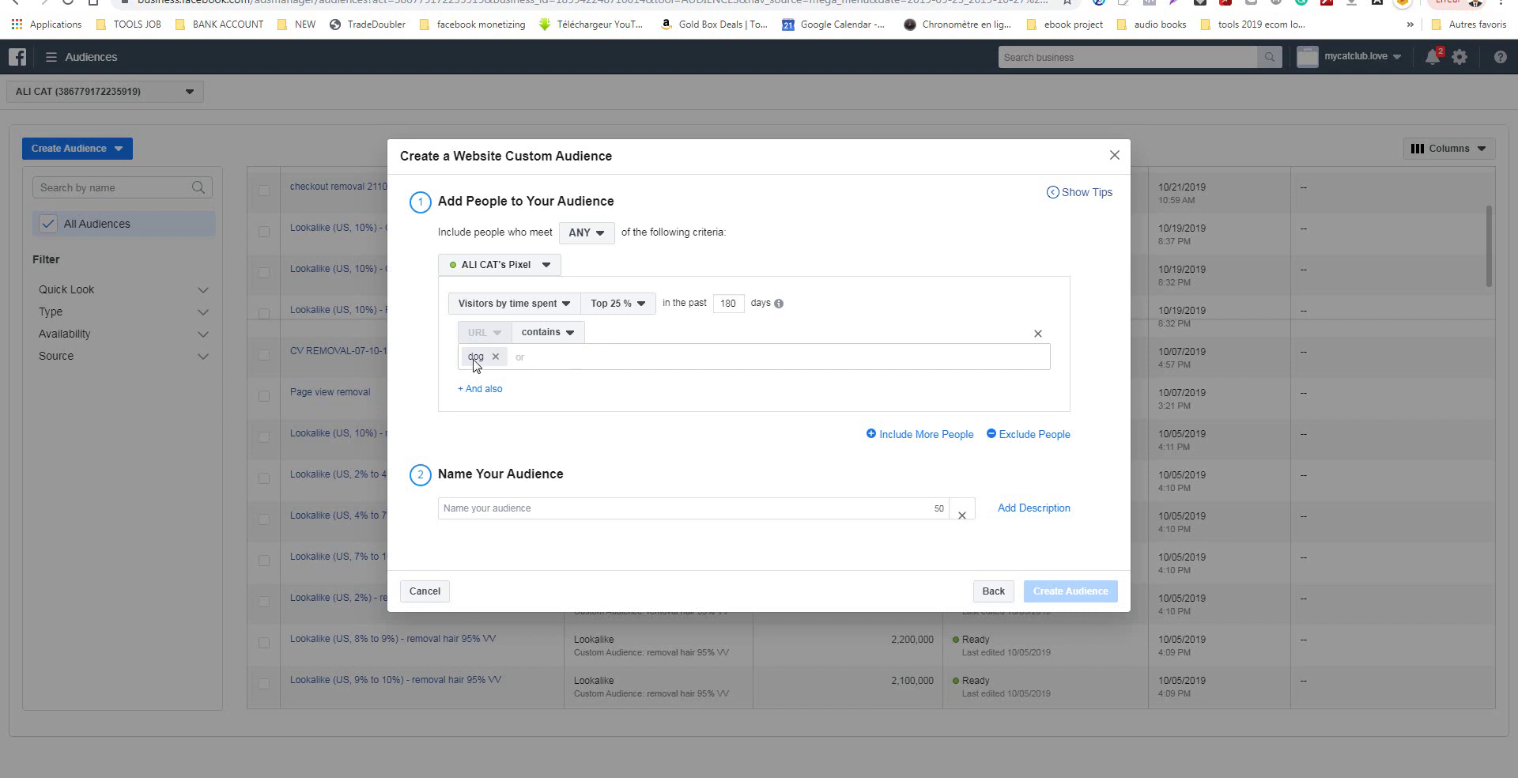
Name the website audience "top 25% dog pages", create it despite the size notice, and finish the dialog.
click(525, 514)
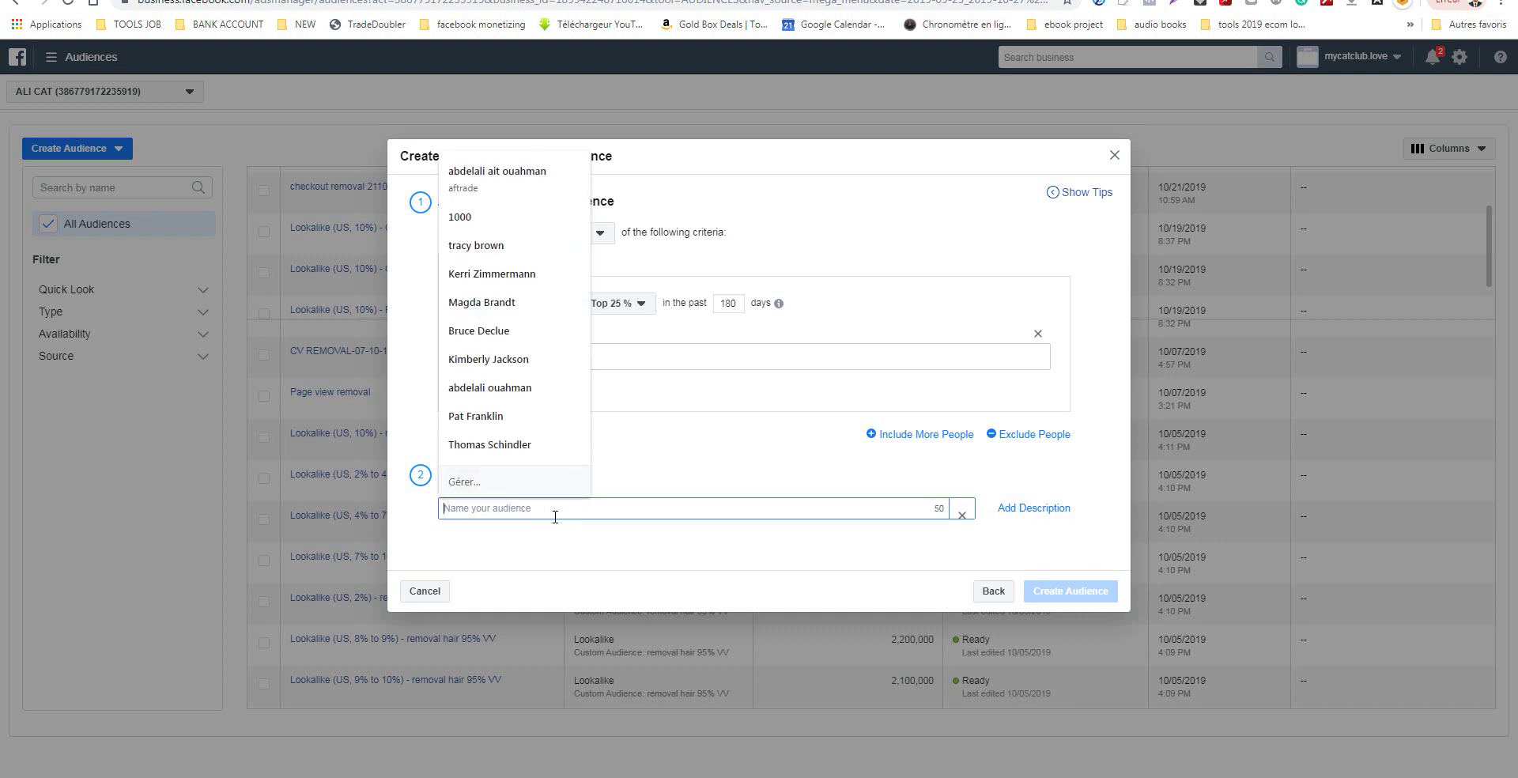
text(top )
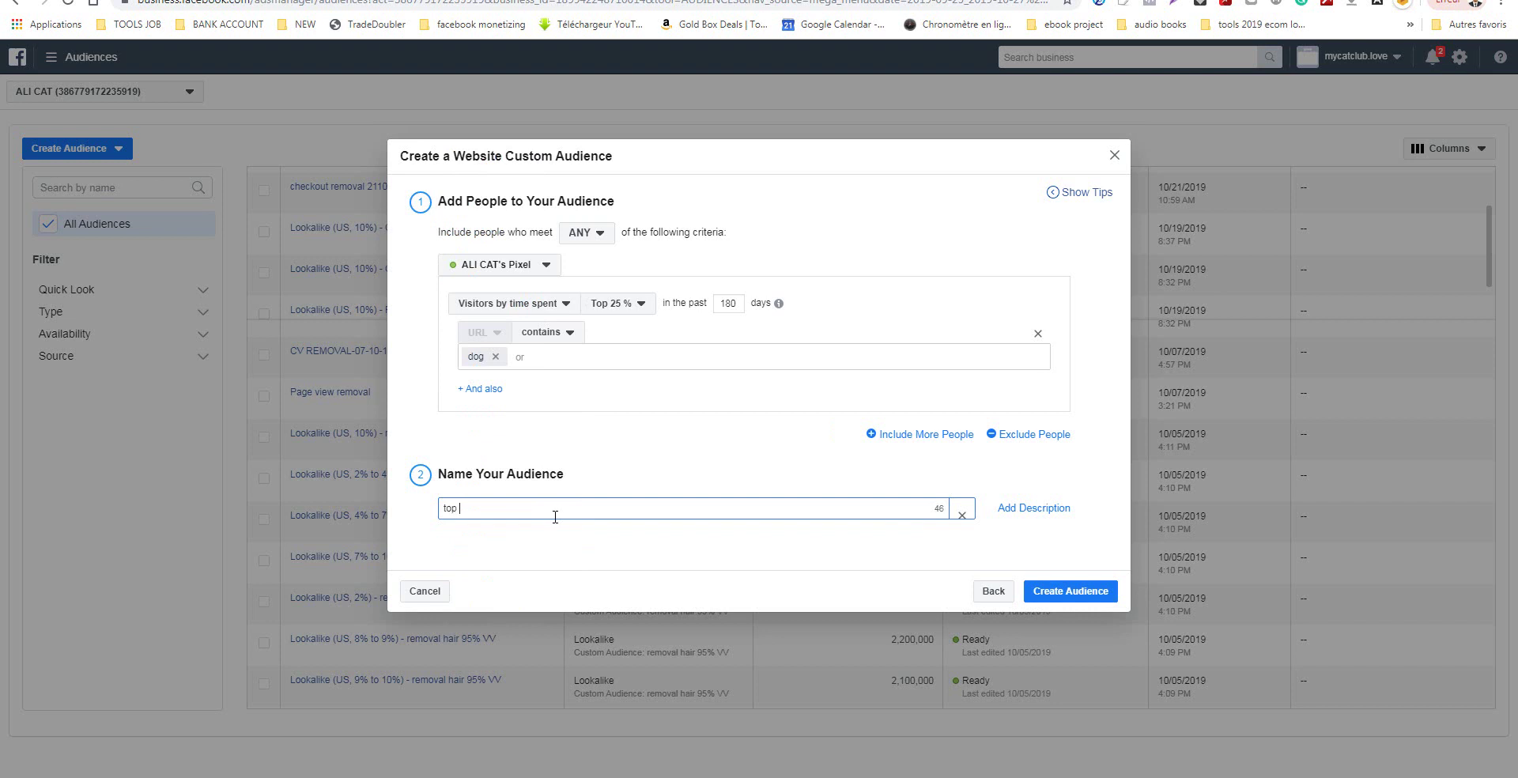
text(25% dog pages)
click(1067, 590)
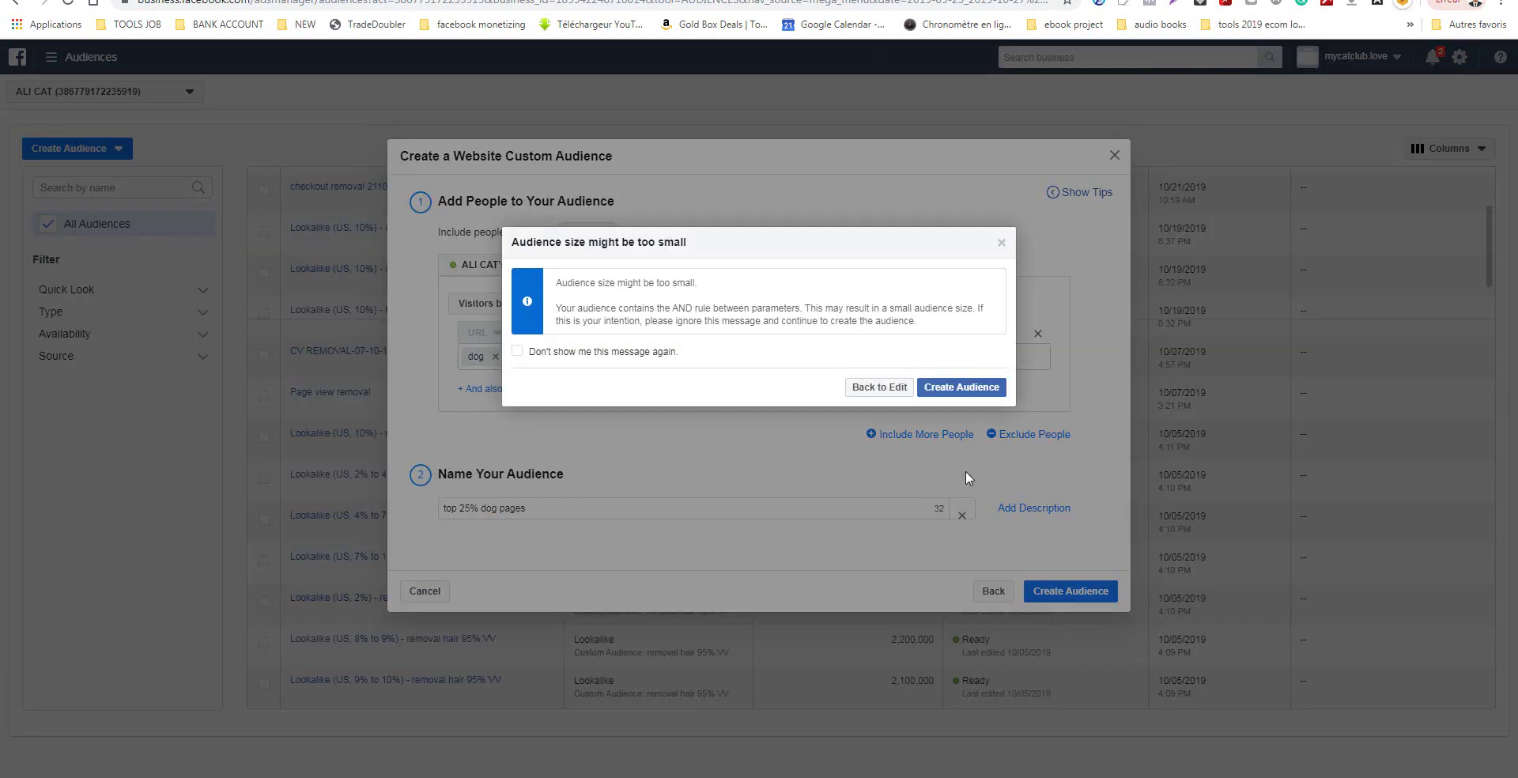
click(962, 388)
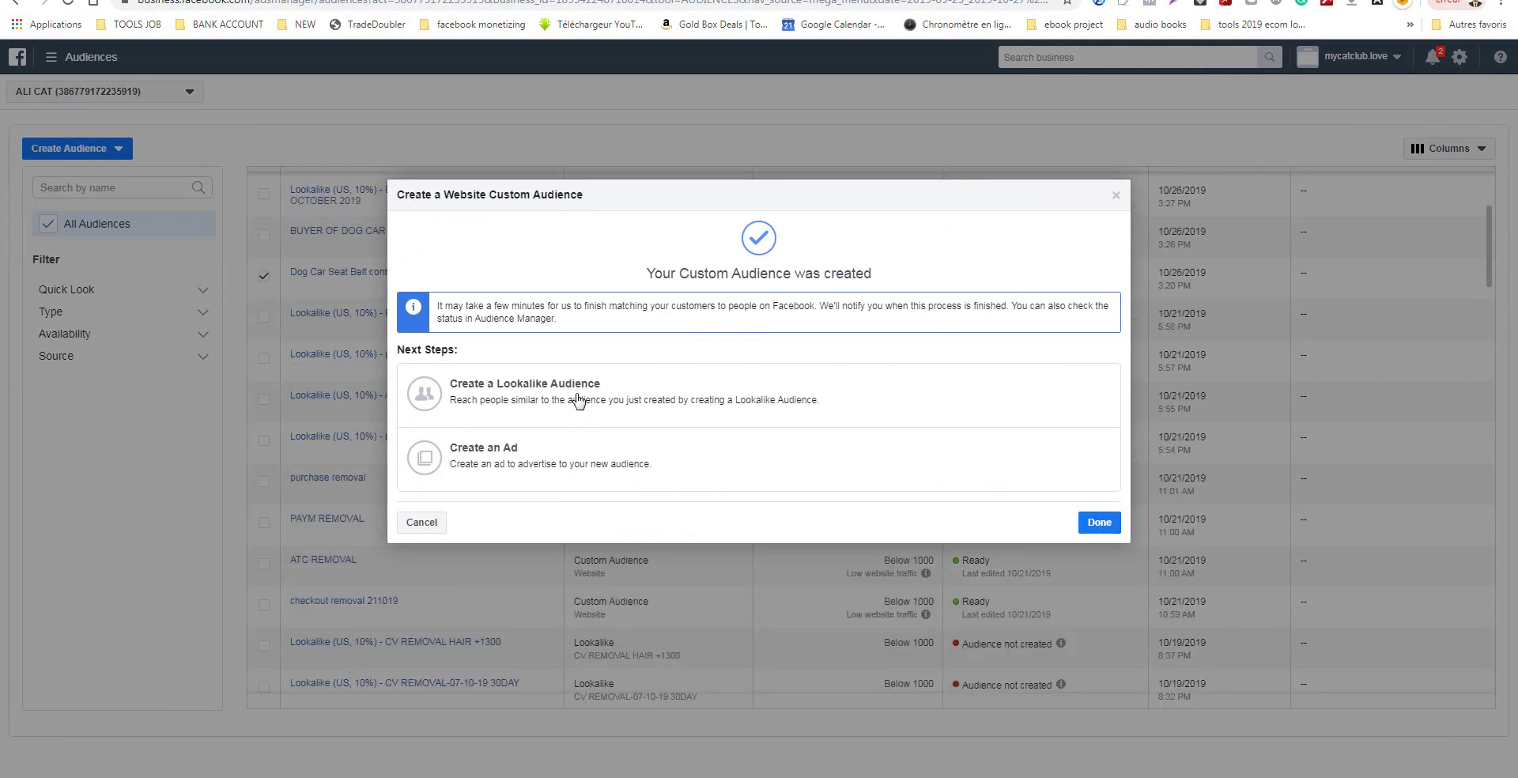
click(1099, 523)
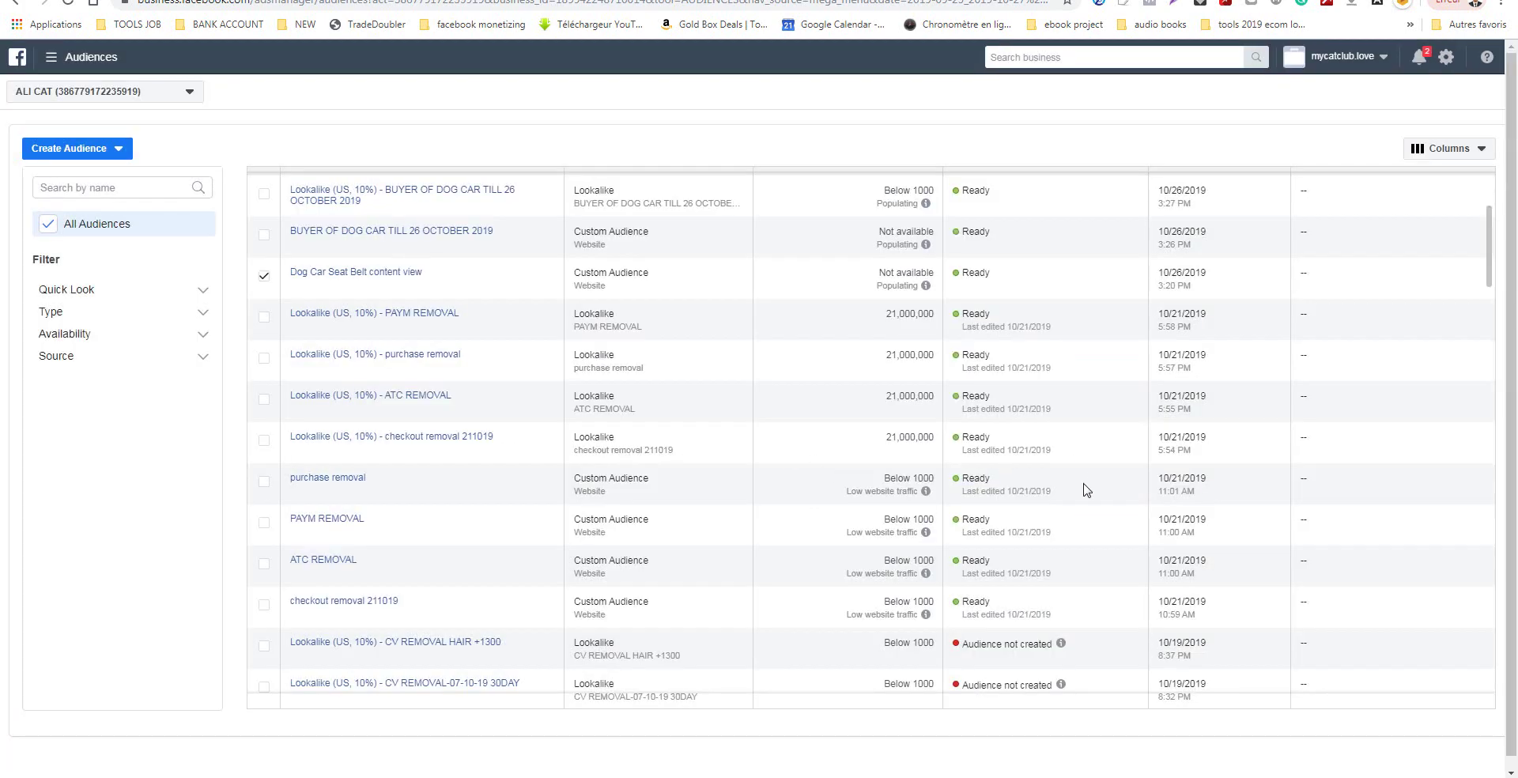
Start a lookalike audience with "top 25% dog pages" as its source.
scroll(1085, 489, down, 4)
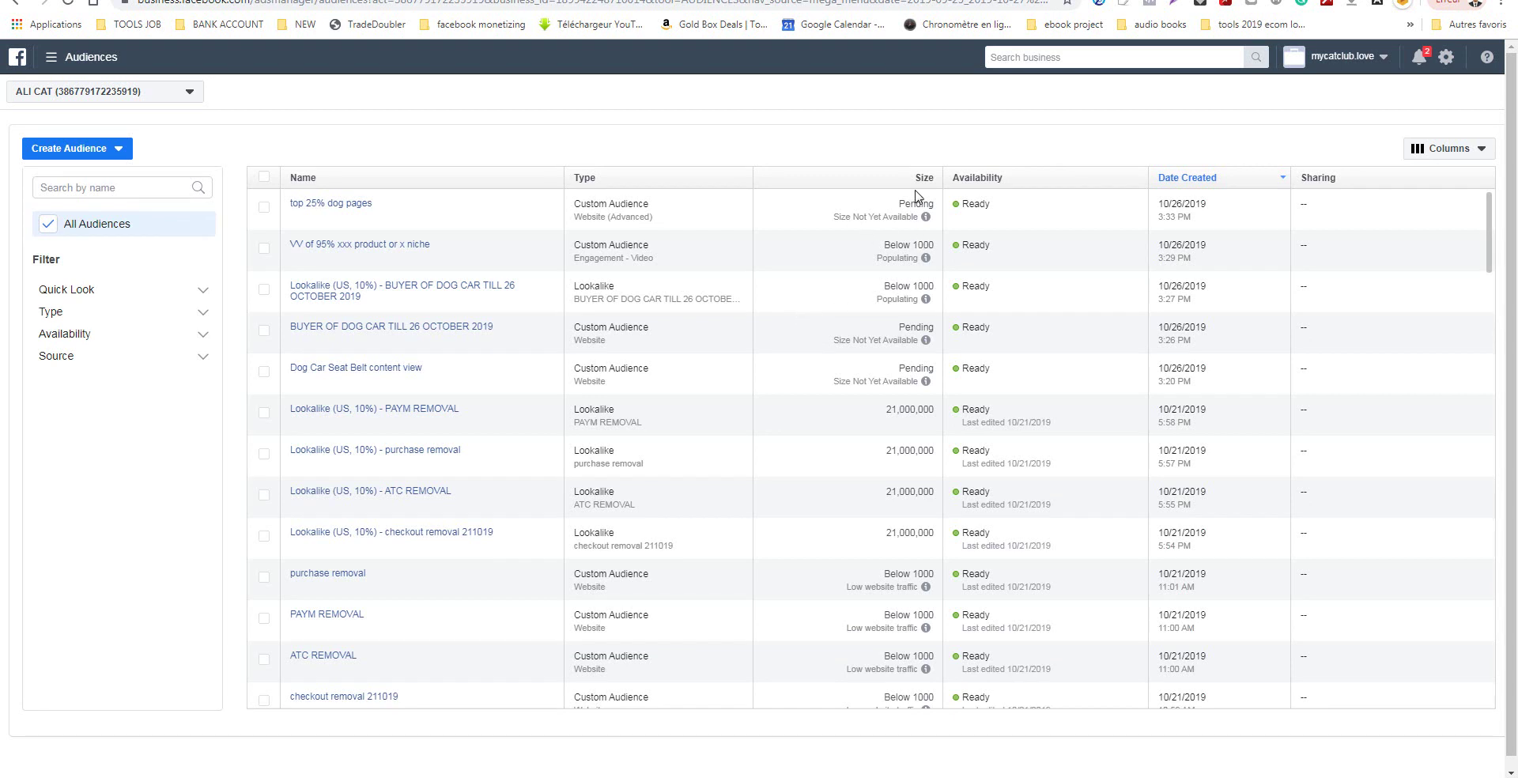
click(264, 206)
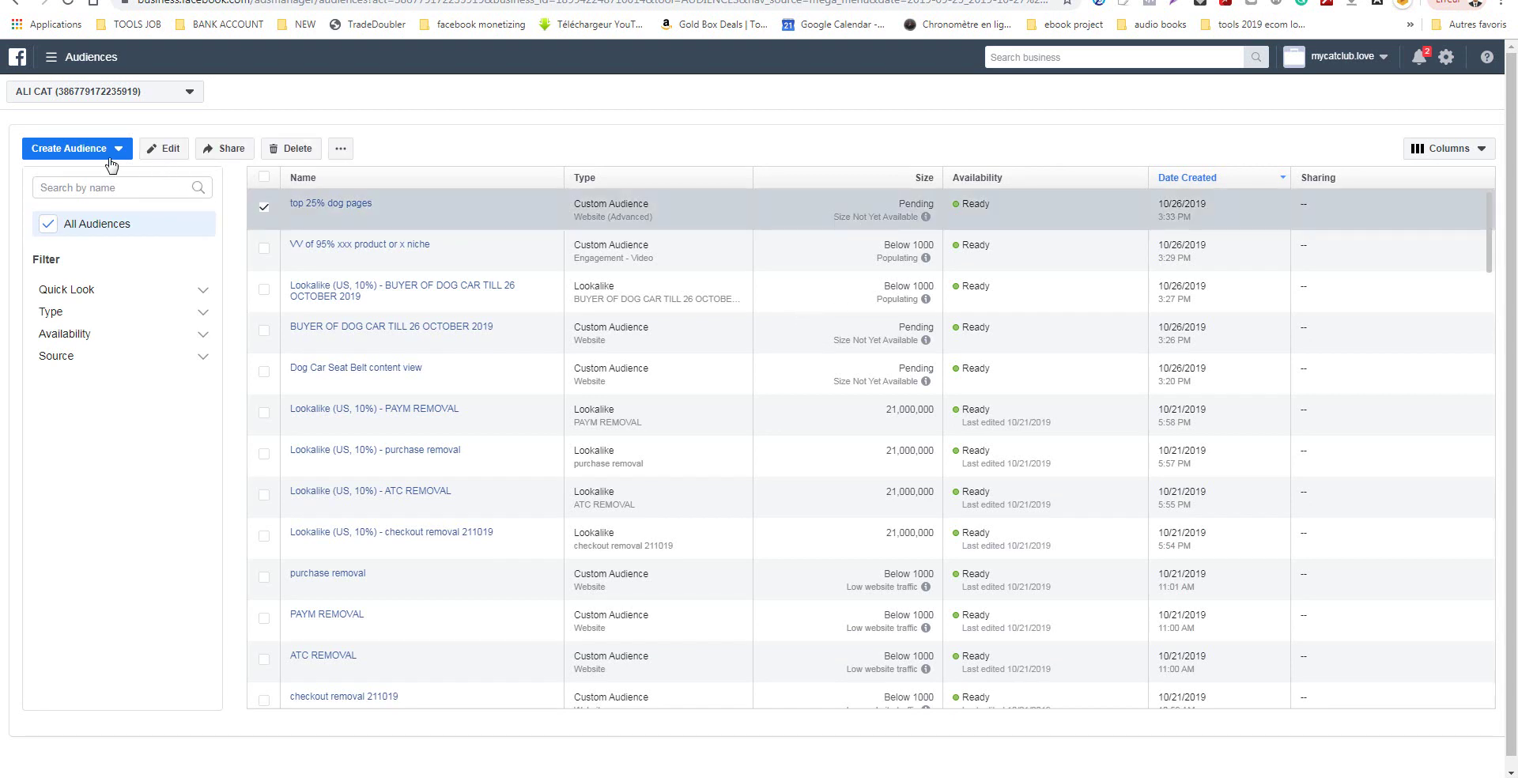
click(111, 150)
click(91, 210)
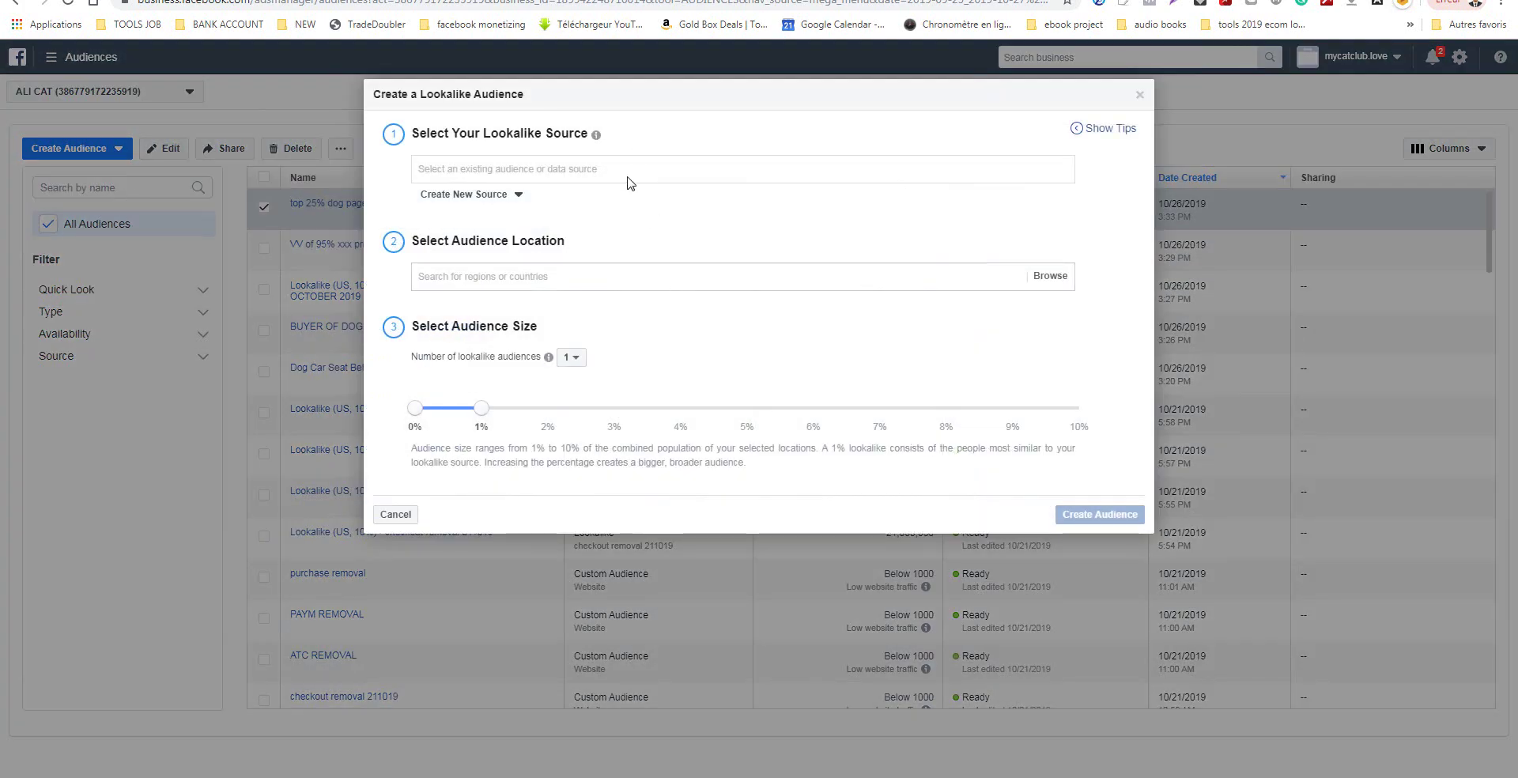
click(565, 177)
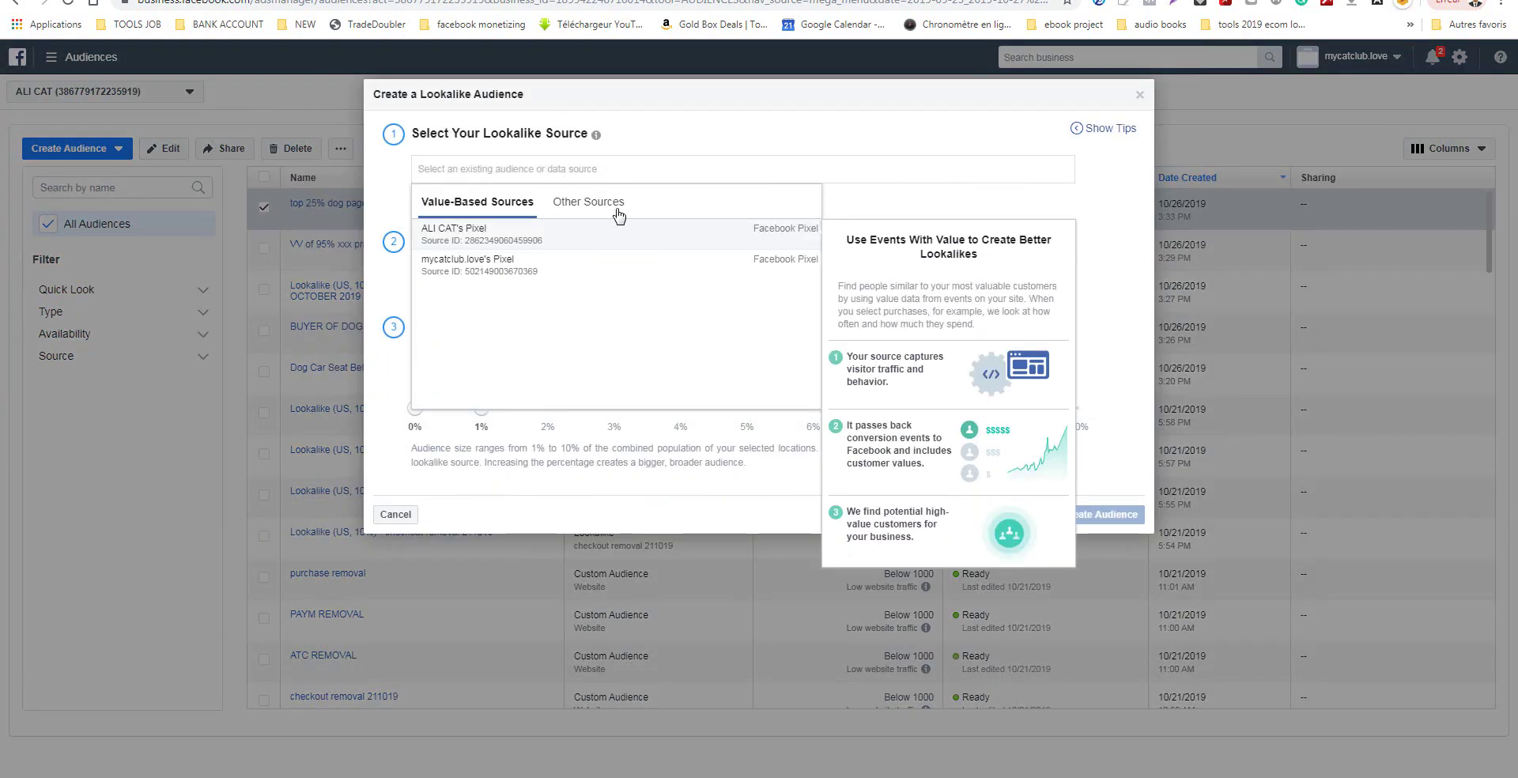
text(dog)
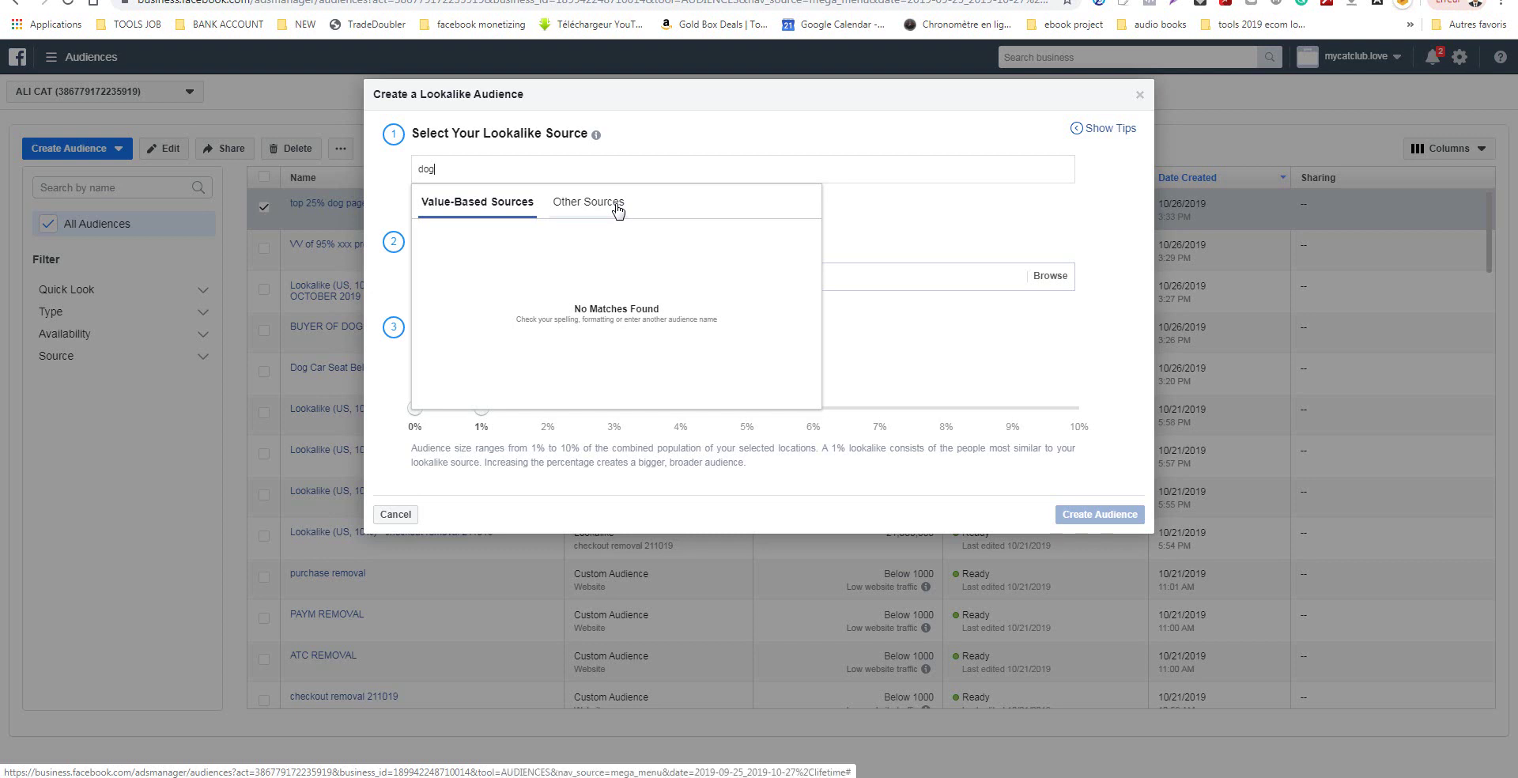
click(617, 207)
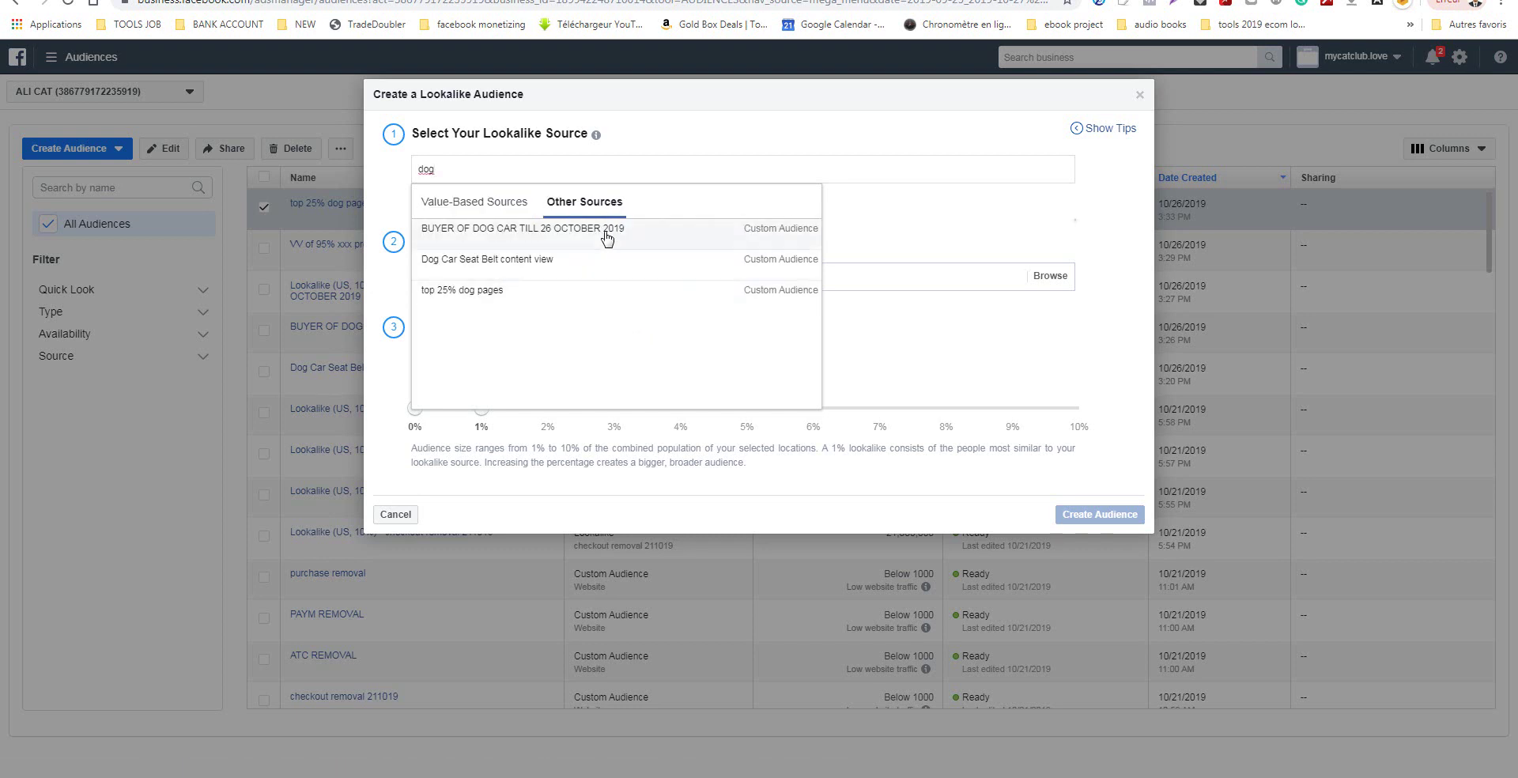
click(555, 303)
Set the lookalike's location to United States and its size to 10%, and discard the draft.
click(650, 398)
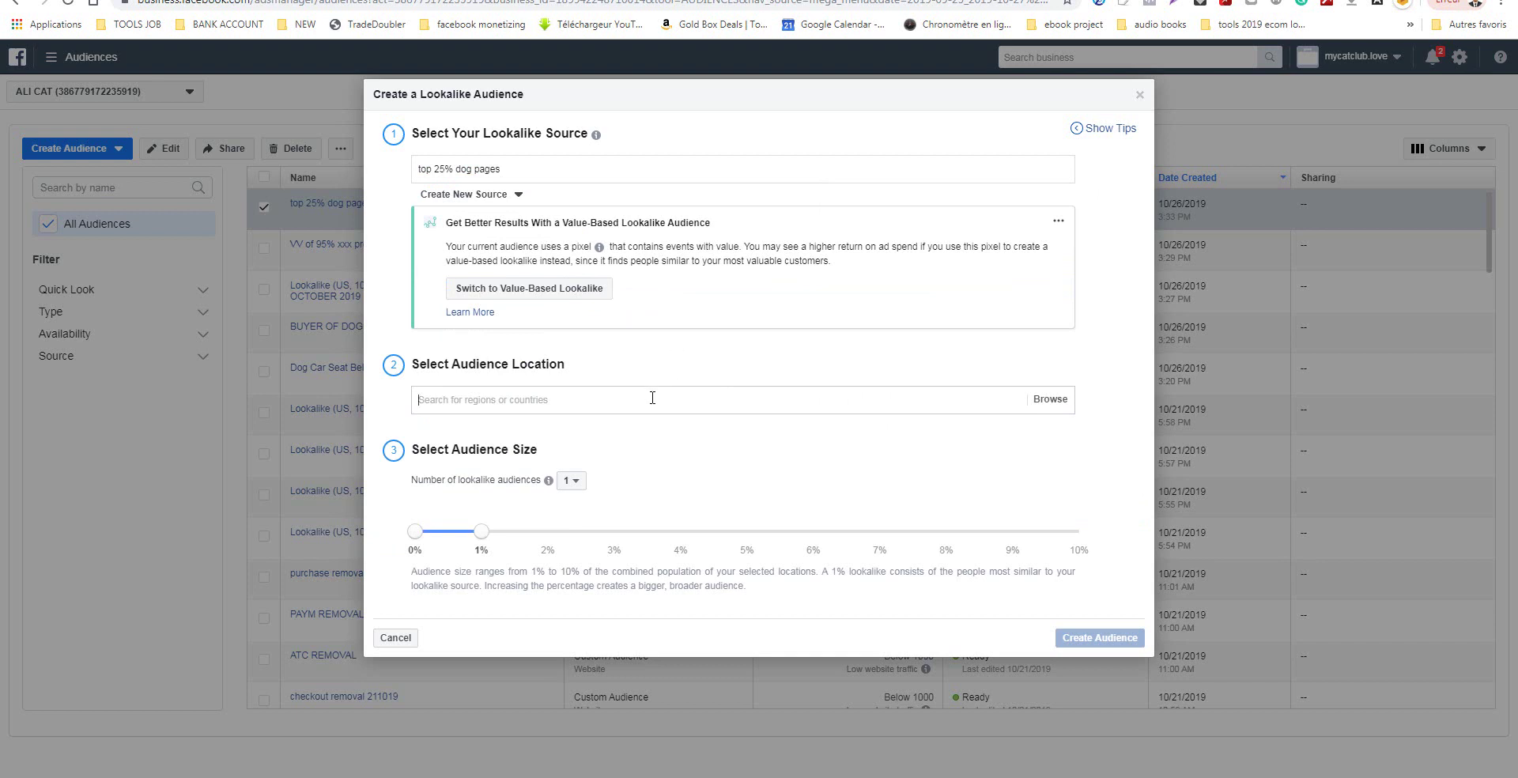
text(united)
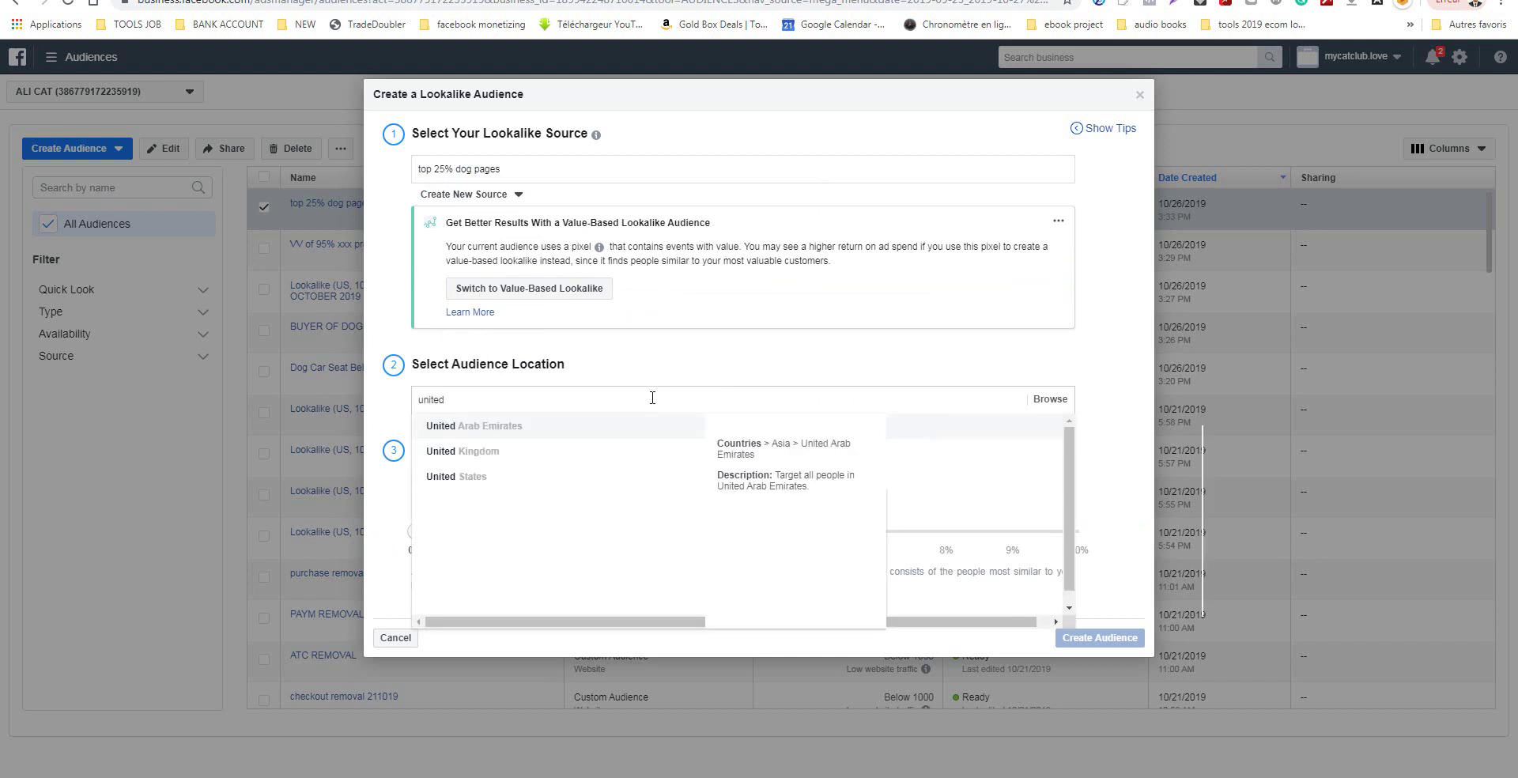
click(571, 484)
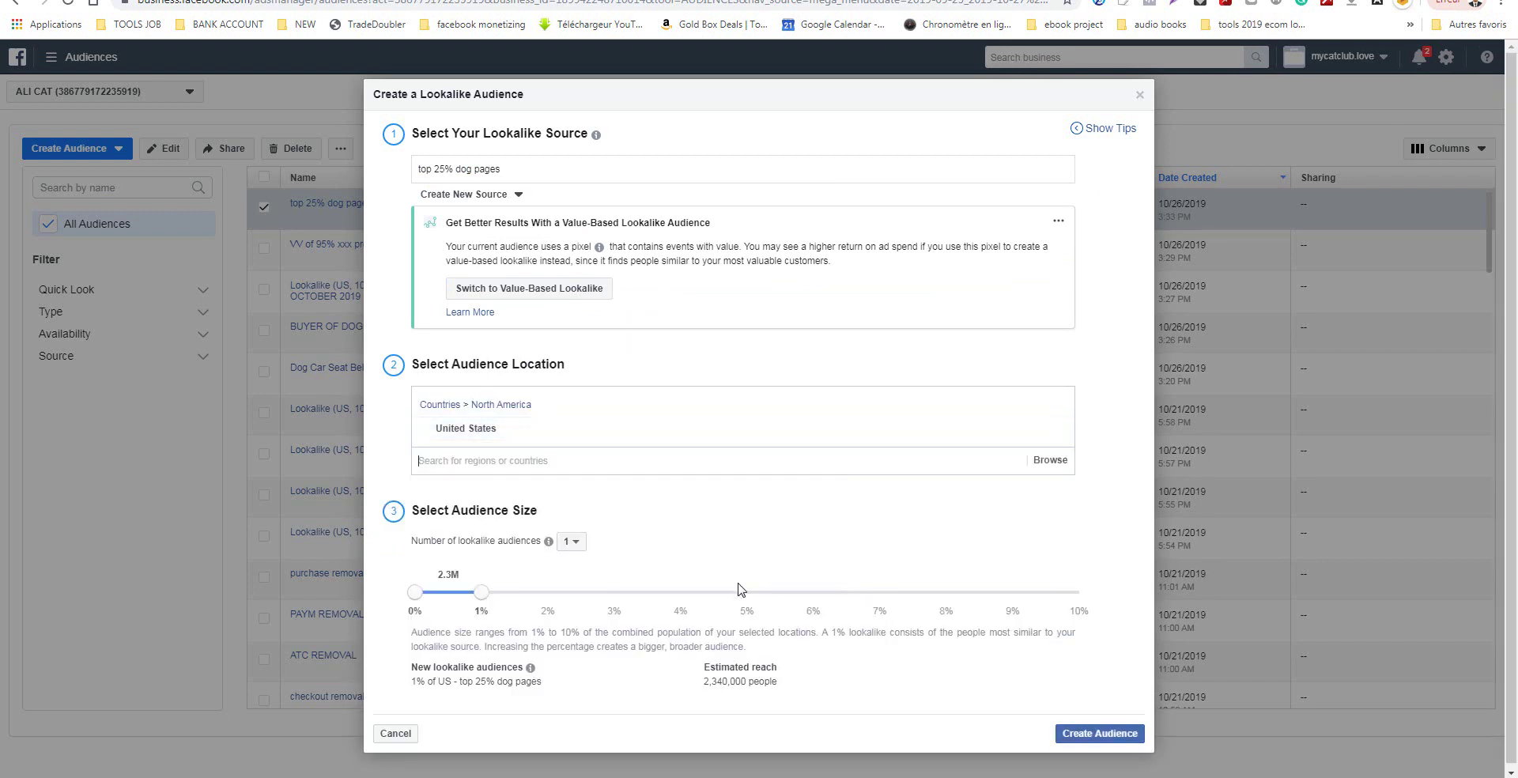
drag(481, 592, 1118, 601)
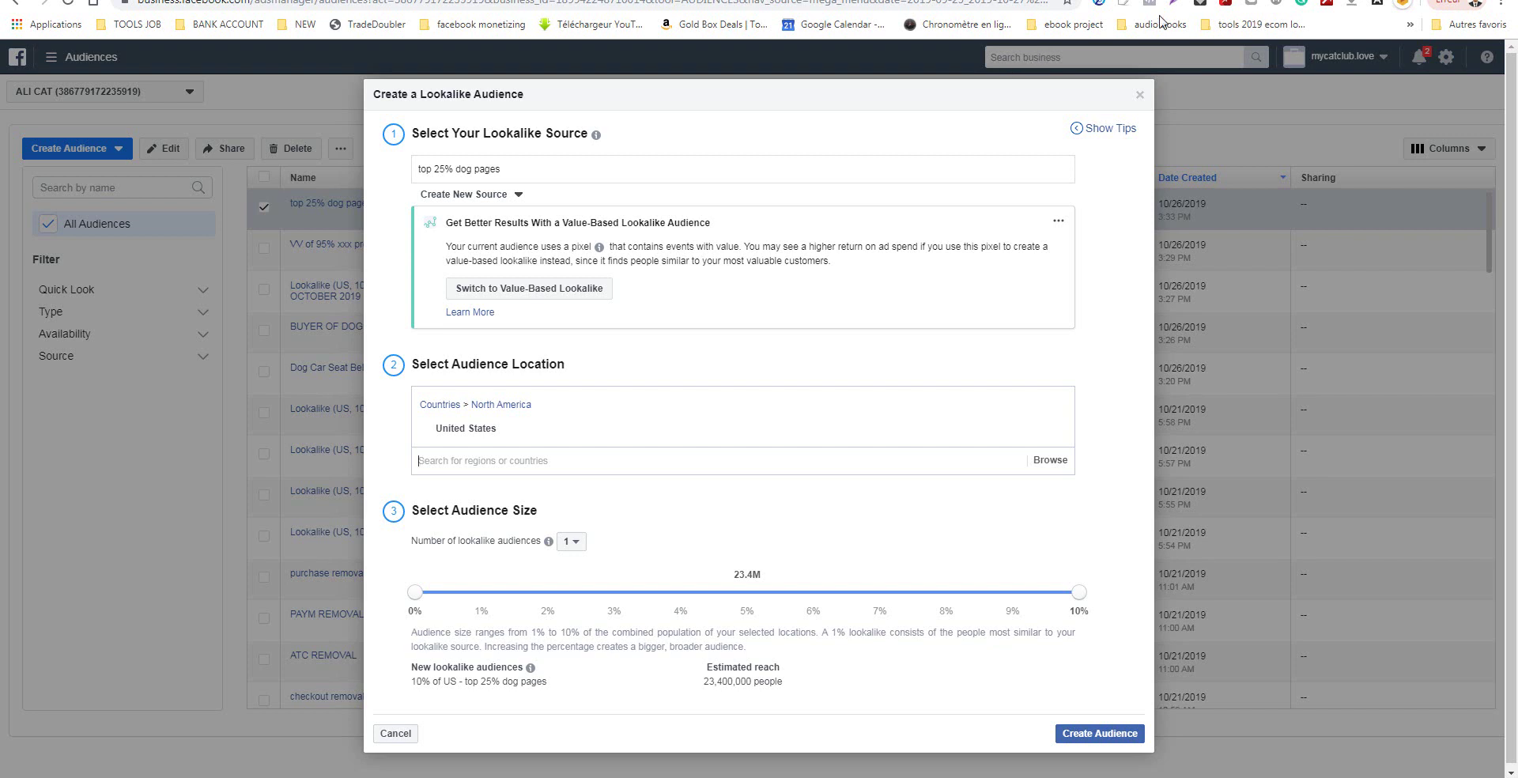
click(1139, 95)
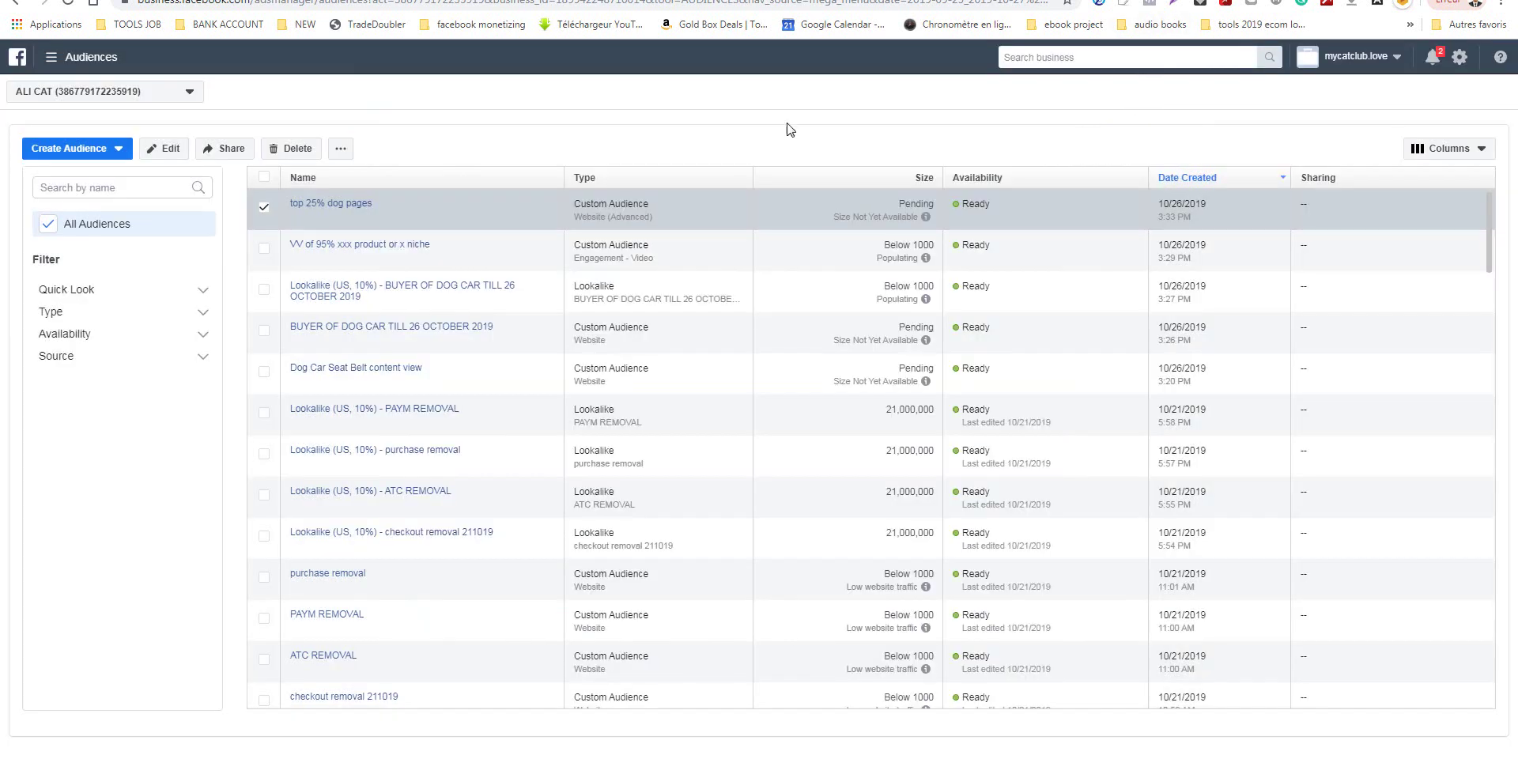
Review the source types offered for a new custom audience and cancel the dialog.
click(99, 151)
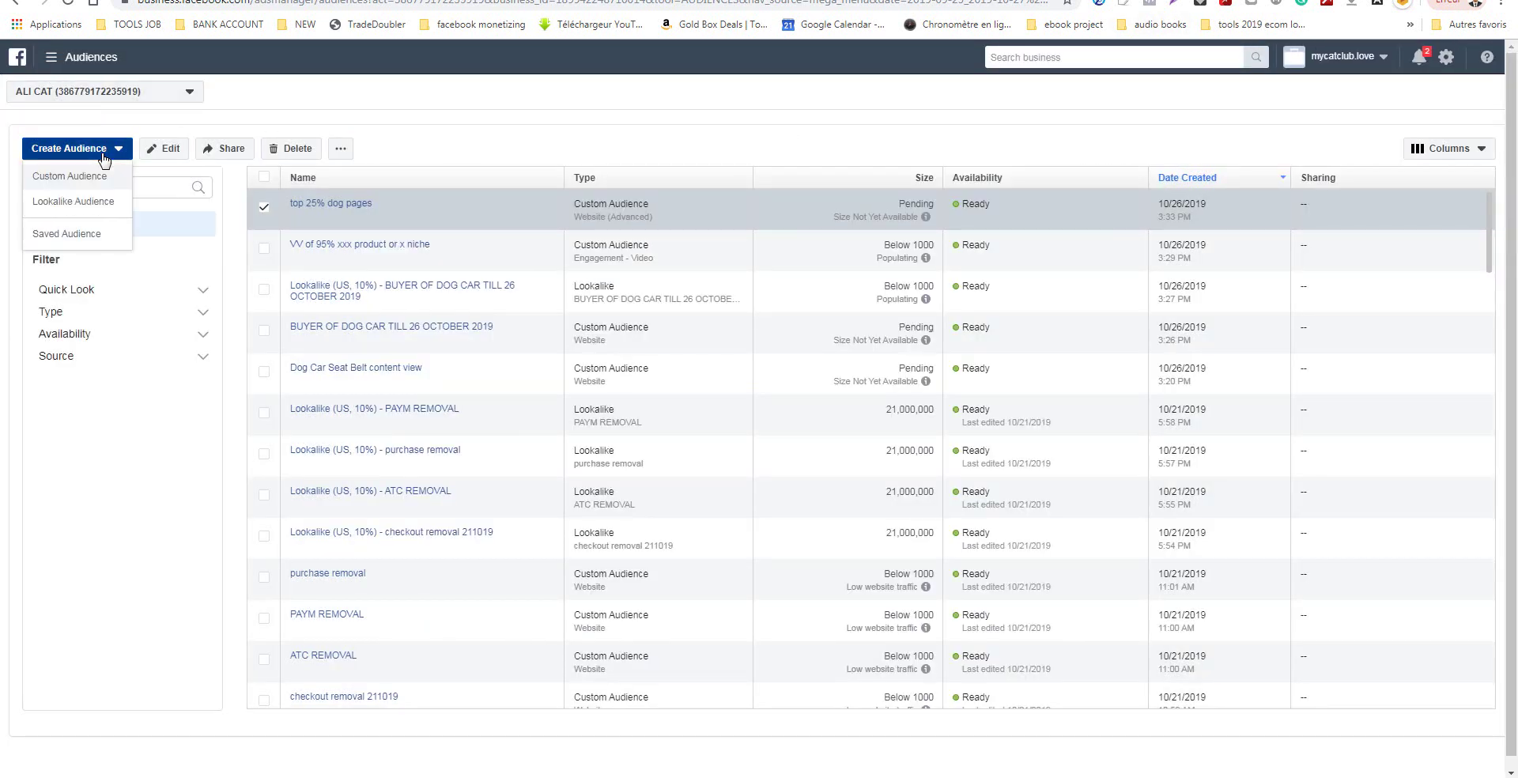
click(86, 183)
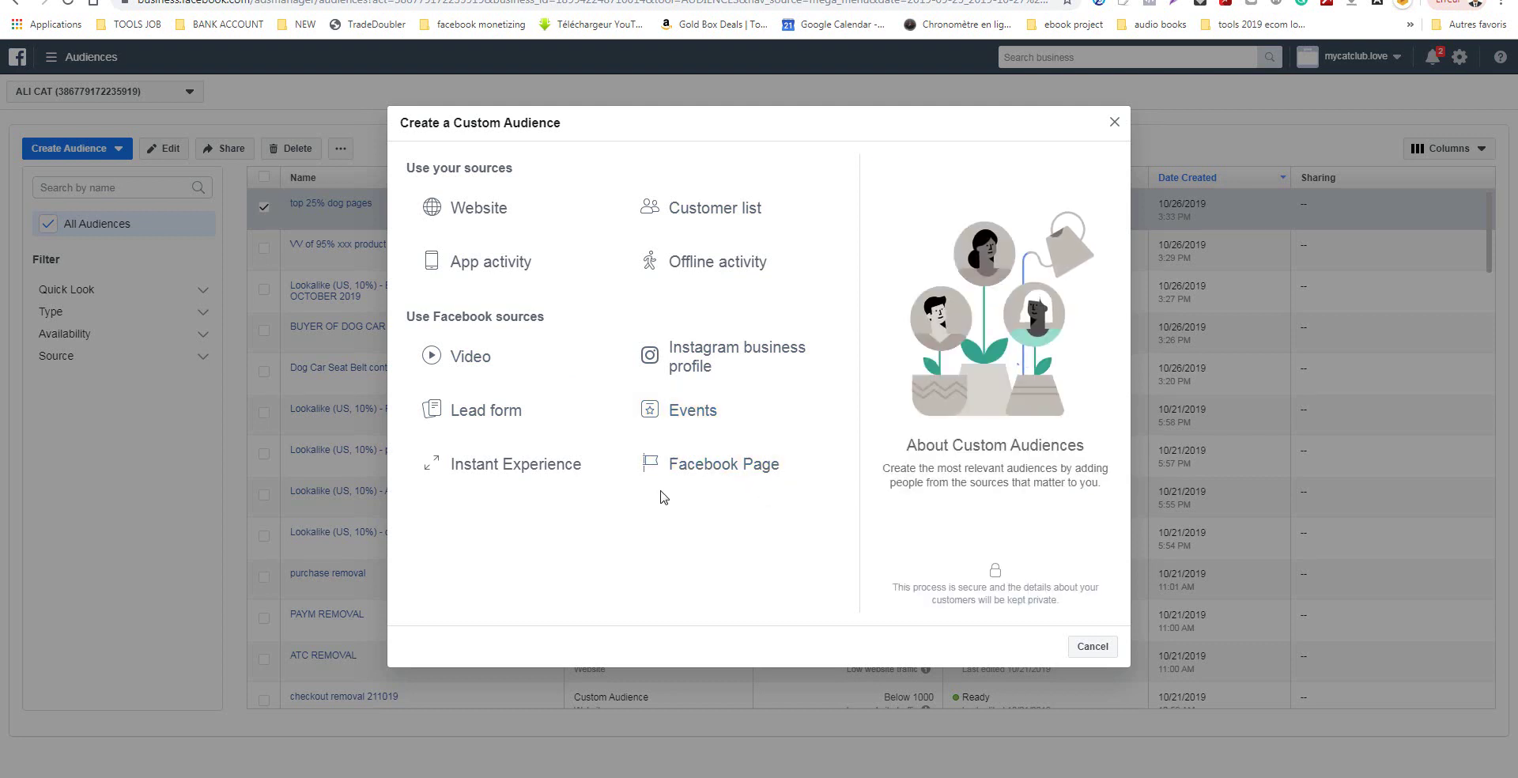
click(1094, 647)
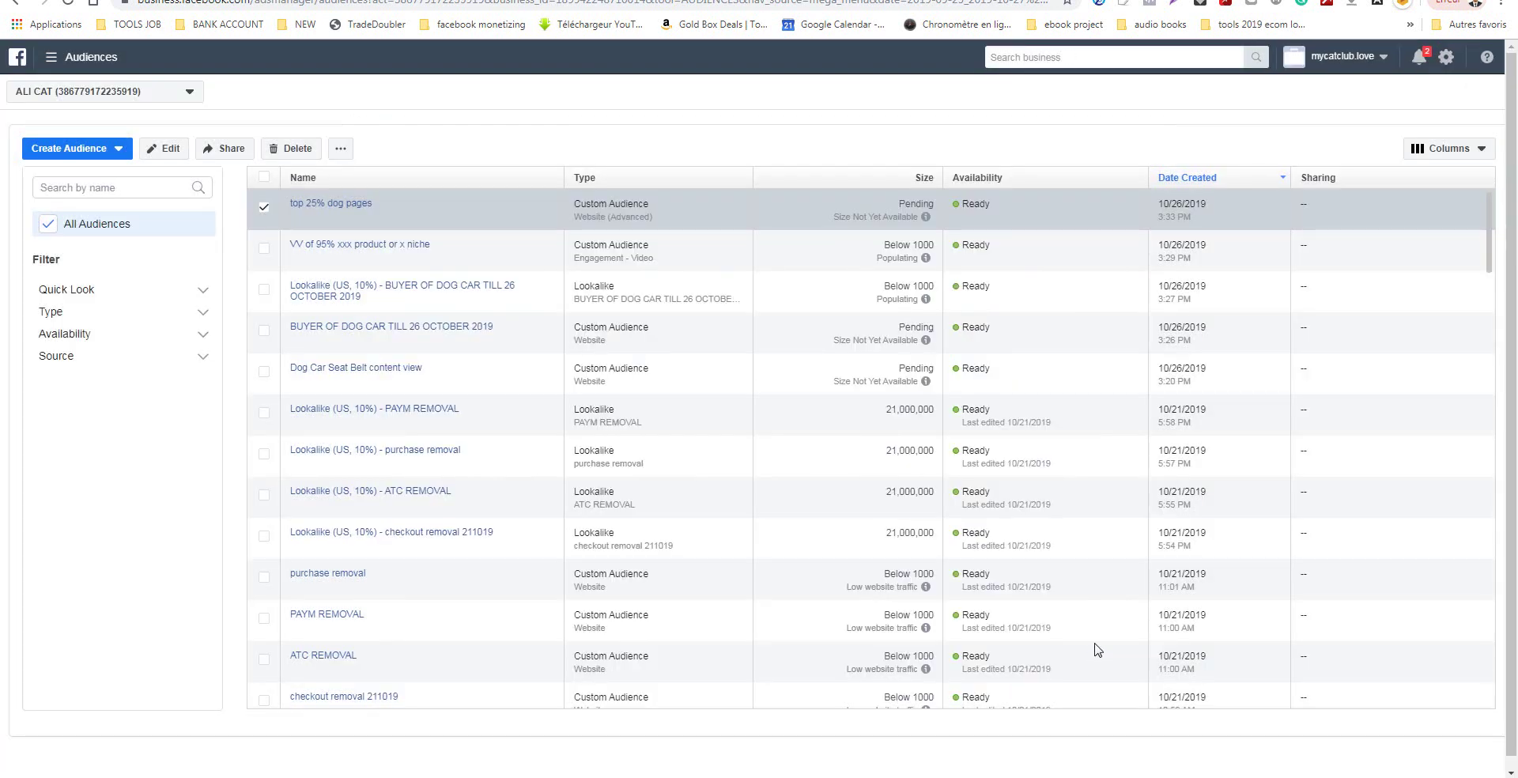